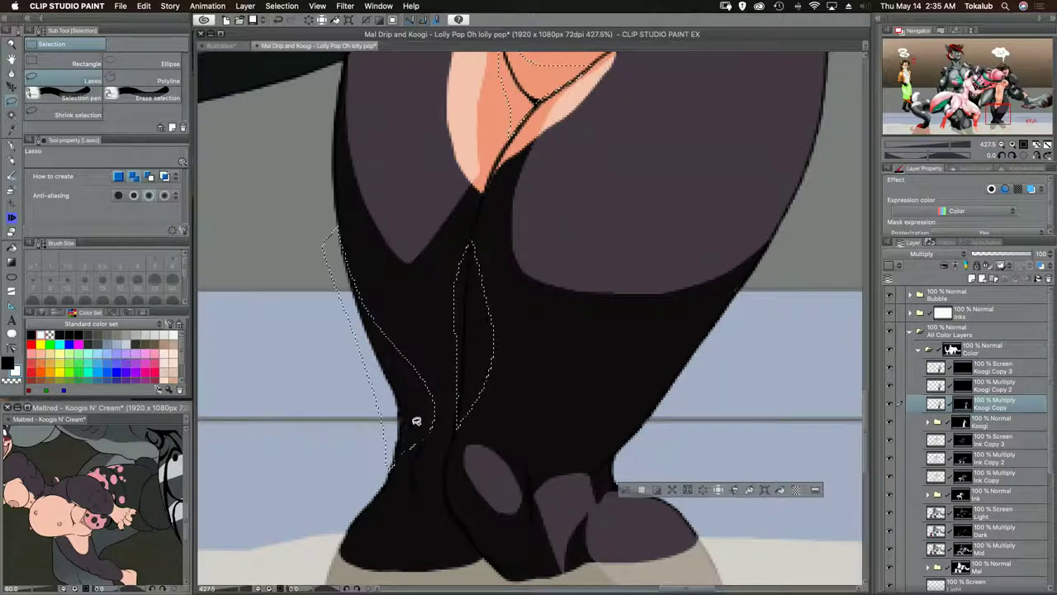
- Lasso the shadow areas around the knee of the standing character's left-hand leg, adding them to the existing selection
left_click_drag(450, 425, 461, 278)
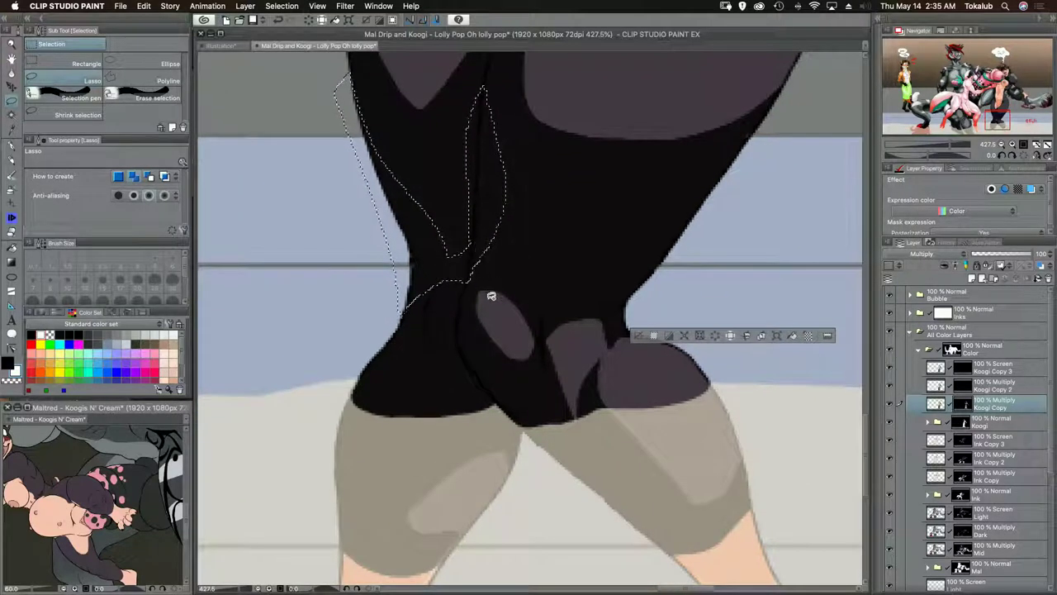
scroll(467, 332, "down", 2)
mouse_move(447, 323)
left_mouse_down()
mouse_move(525, 386)
mouse_move(537, 428)
mouse_move(449, 325)
mouse_move(516, 280)
left_mouse_up()
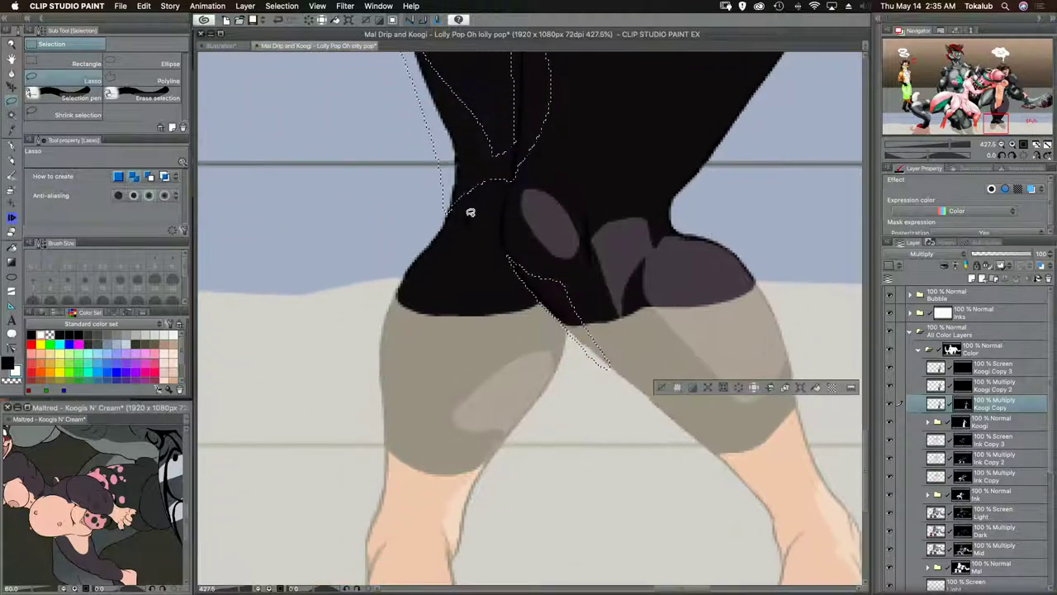
mouse_move(468, 216)
left_mouse_down()
mouse_move(480, 252)
mouse_move(471, 318)
mouse_move(447, 364)
mouse_move(435, 280)
mouse_move(397, 271)
mouse_move(454, 178)
mouse_move(481, 167)
mouse_move(469, 217)
left_mouse_up()
- Add lasso selections for the shadows on the calf, ankle and foot of the same left-hand leg
scroll(473, 362, "down", 5)
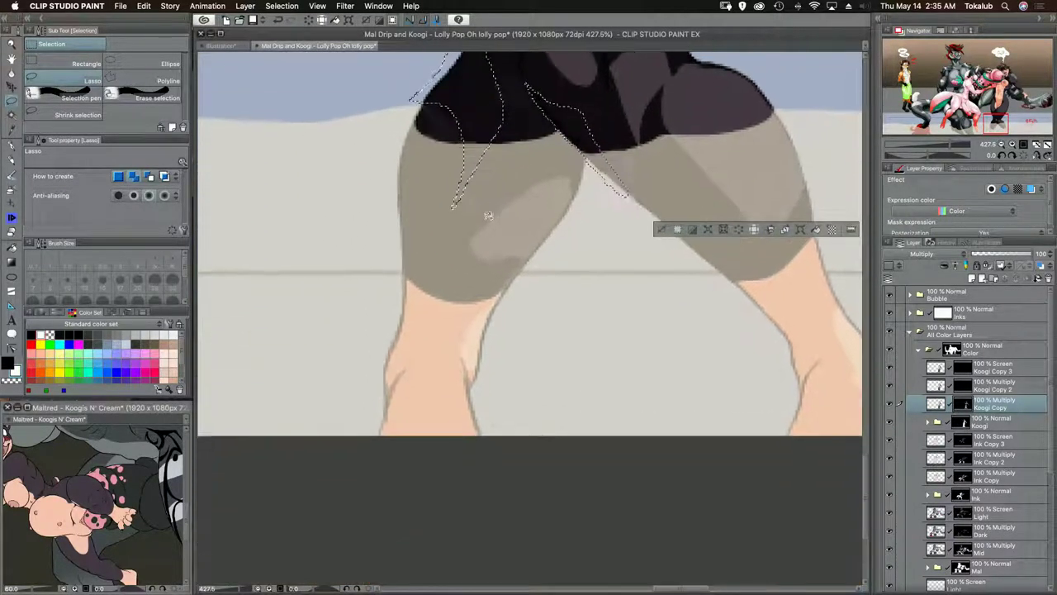
mouse_move(419, 306)
left_mouse_down()
mouse_move(418, 365)
mouse_move(458, 357)
mouse_move(474, 282)
mouse_move(408, 192)
mouse_move(404, 273)
left_mouse_up()
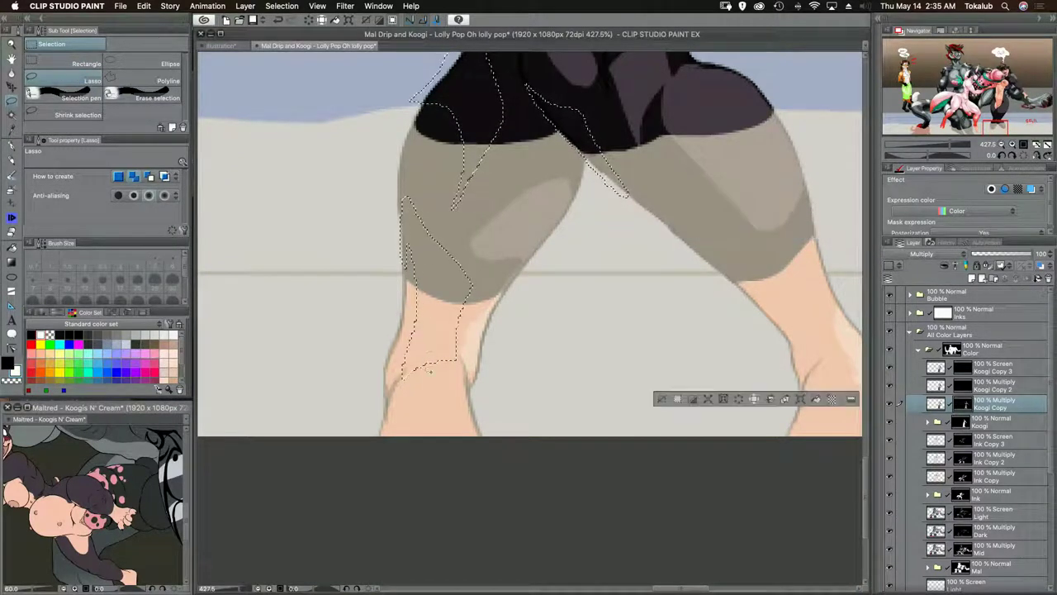
mouse_move(449, 370)
left_mouse_down()
mouse_move(453, 361)
mouse_move(468, 375)
left_mouse_up()
left_click_drag(421, 296, 430, 252)
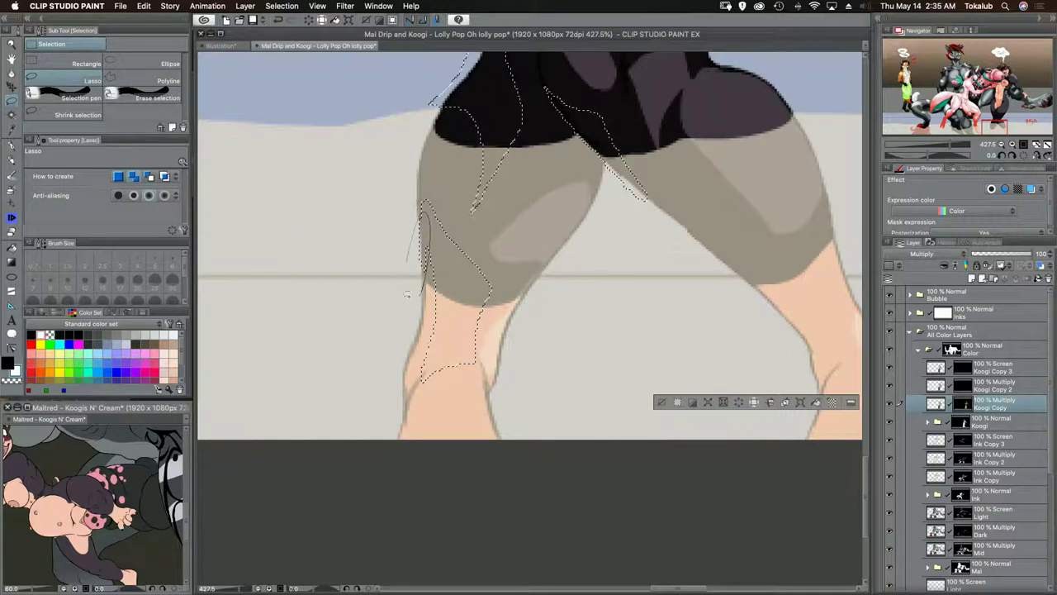
scroll(444, 371, "down", 3)
mouse_move(391, 352)
left_mouse_down()
mouse_move(438, 266)
mouse_move(487, 365)
left_mouse_up()
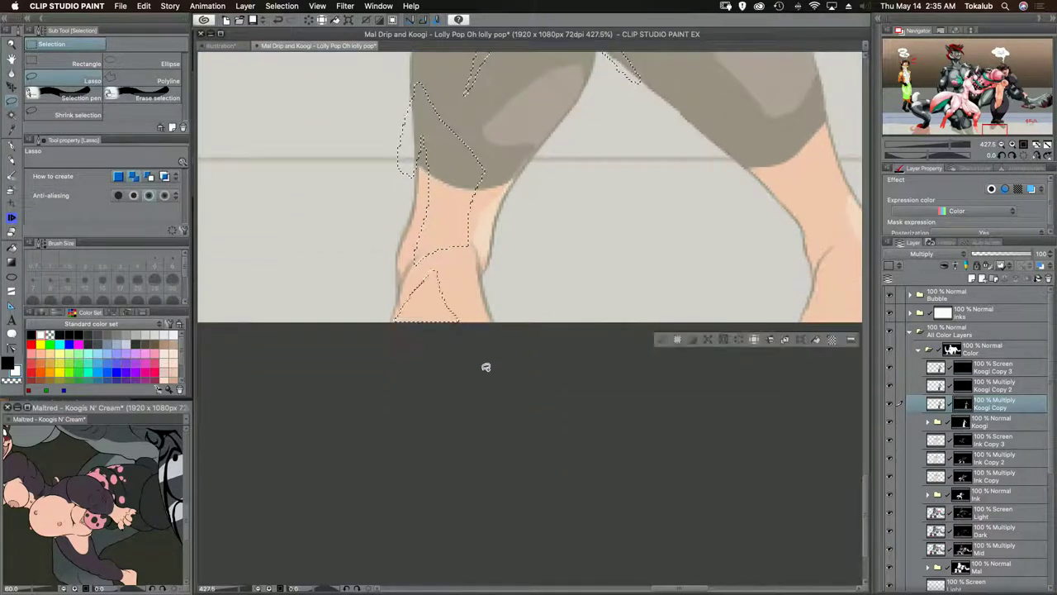
- Add lasso selections for the shadows on the right-hand leg, covering the shin, the knee and the lower thigh
left_click_drag(763, 223, 491, 347)
mouse_move(544, 435)
left_mouse_down()
mouse_move(505, 347)
mouse_move(519, 303)
mouse_move(541, 362)
mouse_move(530, 435)
mouse_move(545, 365)
mouse_move(527, 353)
mouse_move(489, 286)
mouse_move(422, 259)
mouse_move(481, 320)
mouse_move(520, 400)
left_mouse_up()
left_click_drag(425, 260, 495, 421)
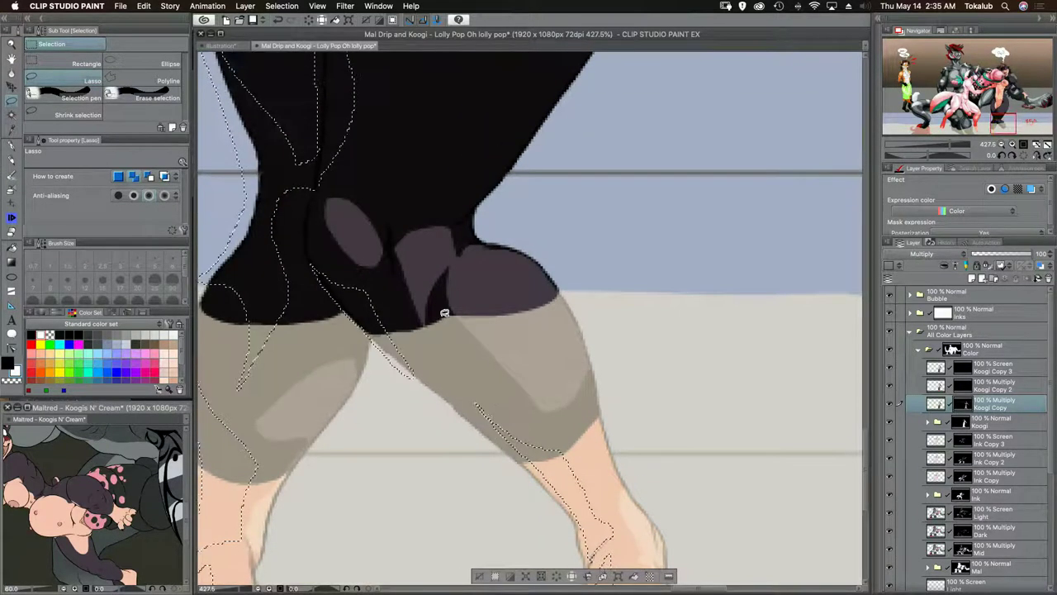
mouse_move(437, 297)
left_mouse_down()
mouse_move(494, 390)
mouse_move(441, 342)
mouse_move(435, 296)
left_mouse_up()
left_click_drag(474, 213, 465, 477)
mouse_move(393, 388)
left_mouse_down()
mouse_move(435, 463)
mouse_move(483, 446)
mouse_move(548, 346)
mouse_move(460, 416)
mouse_move(411, 370)
mouse_move(396, 330)
mouse_move(394, 390)
left_mouse_up()
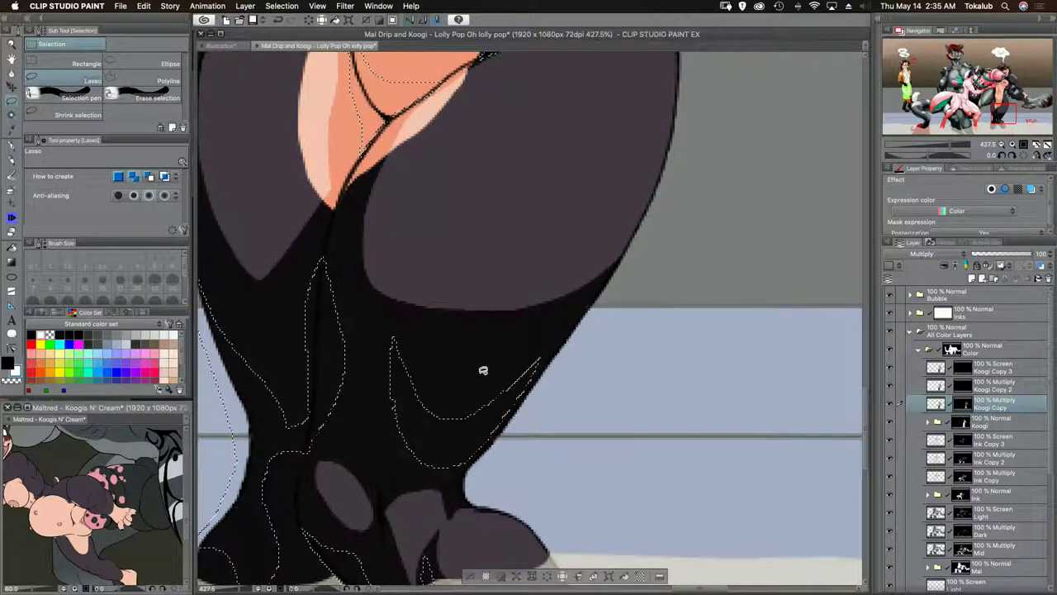
- Paint the selected shadow areas into the Koogi Copy 2 Multiply layer's mask with the G-pen at size 120, and clear the selection
scroll(508, 238, "up", 12)
scroll(459, 450, "up", 6)
scroll(460, 451, "right", 5)
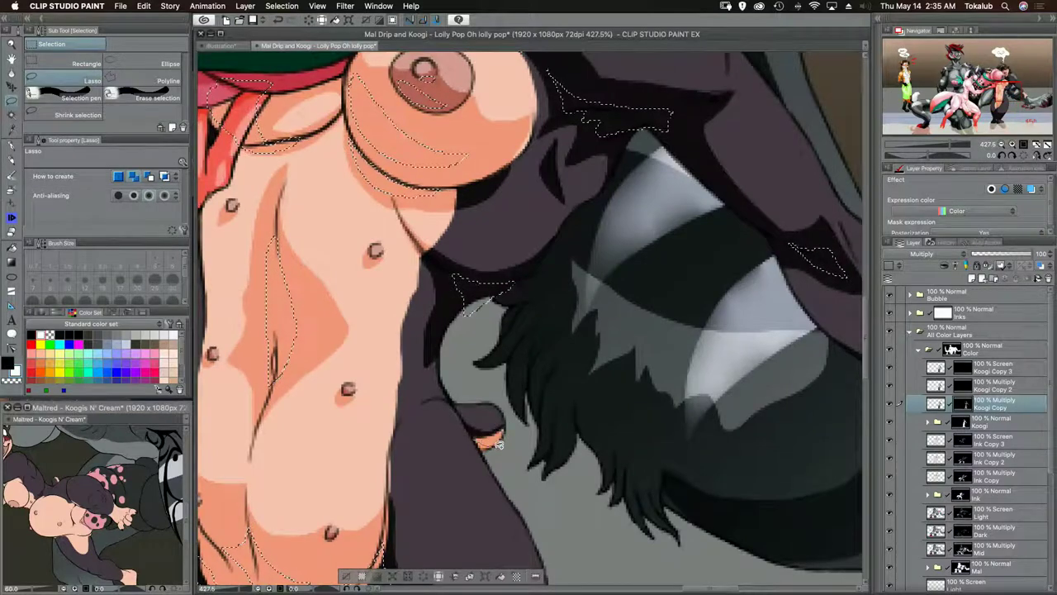
scroll(461, 511, "up", 7)
scroll(461, 511, "up", 15)
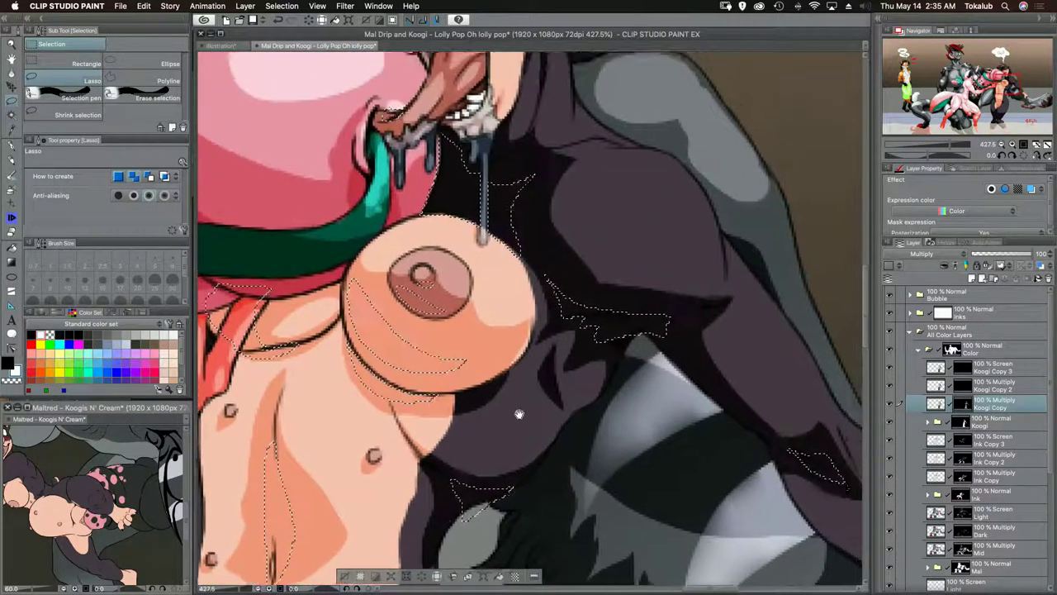
scroll(529, 411, "down", 3)
scroll(528, 410, "right", 2)
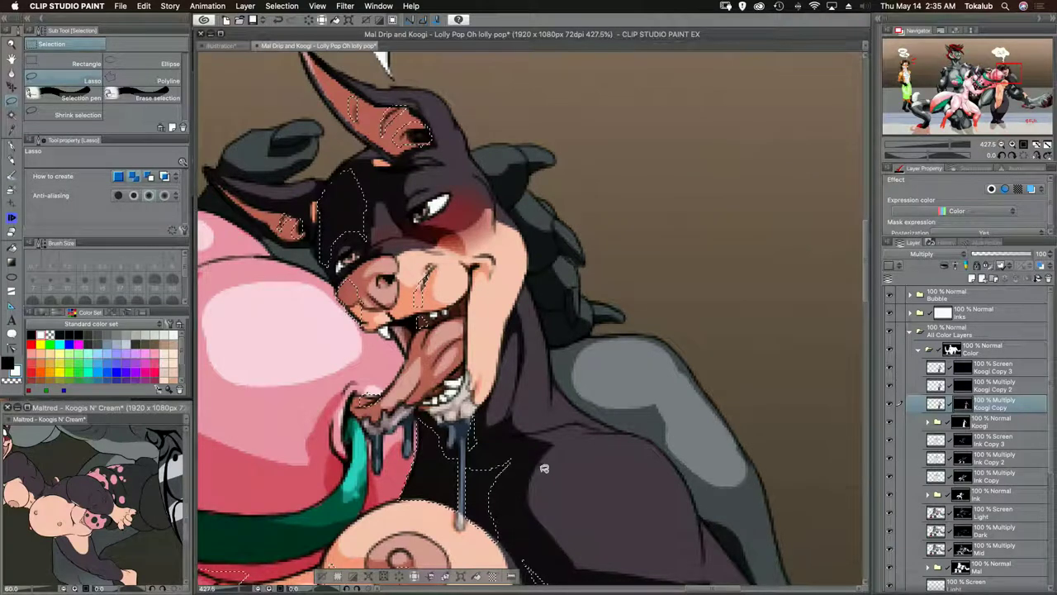
key("/")
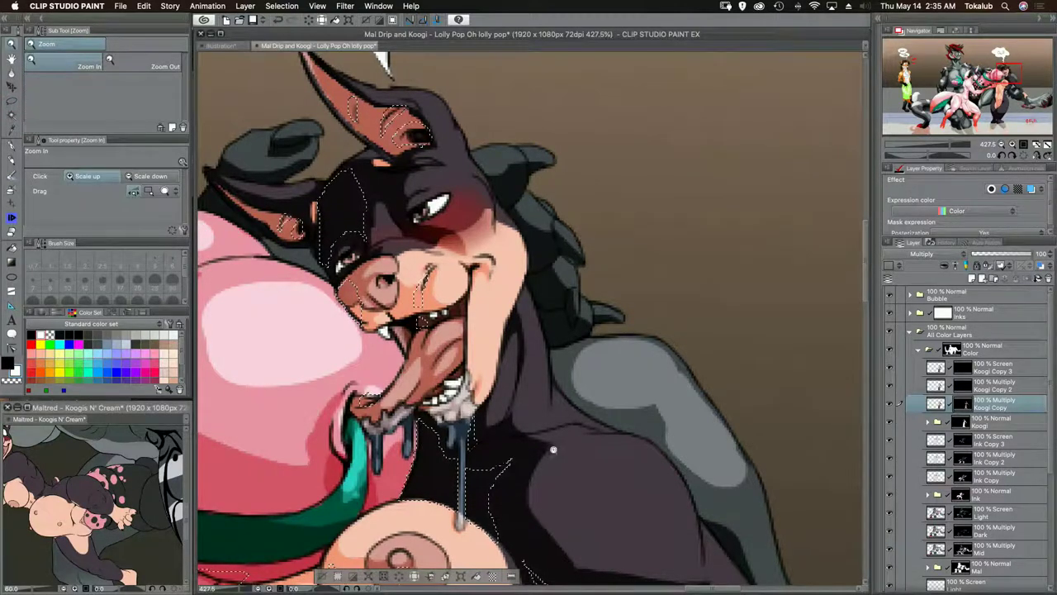
left_click_drag(551, 460, 469, 318)
key("p")
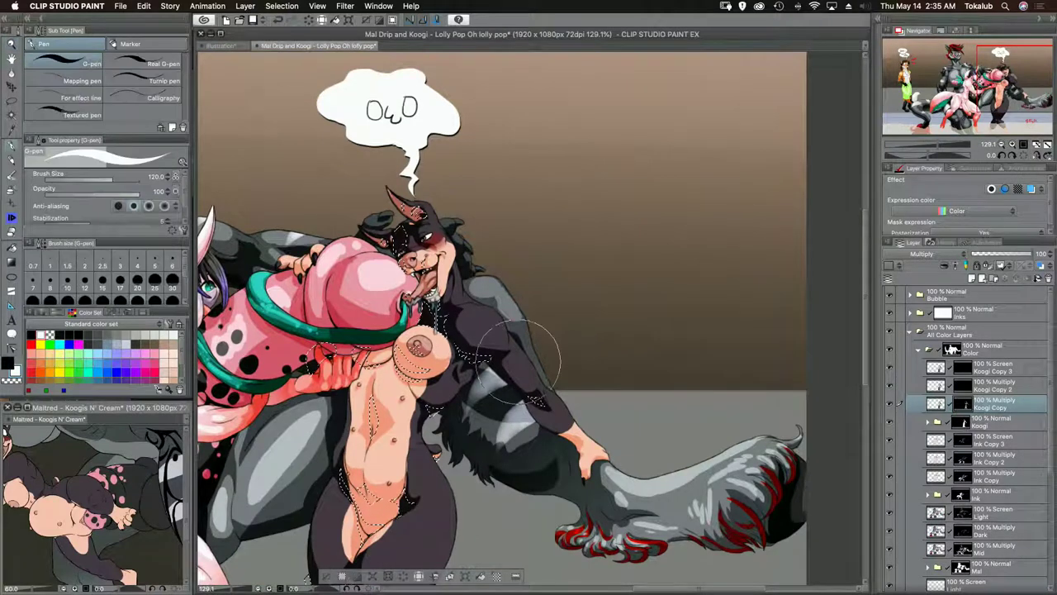
left_click_drag(519, 362, 422, 301)
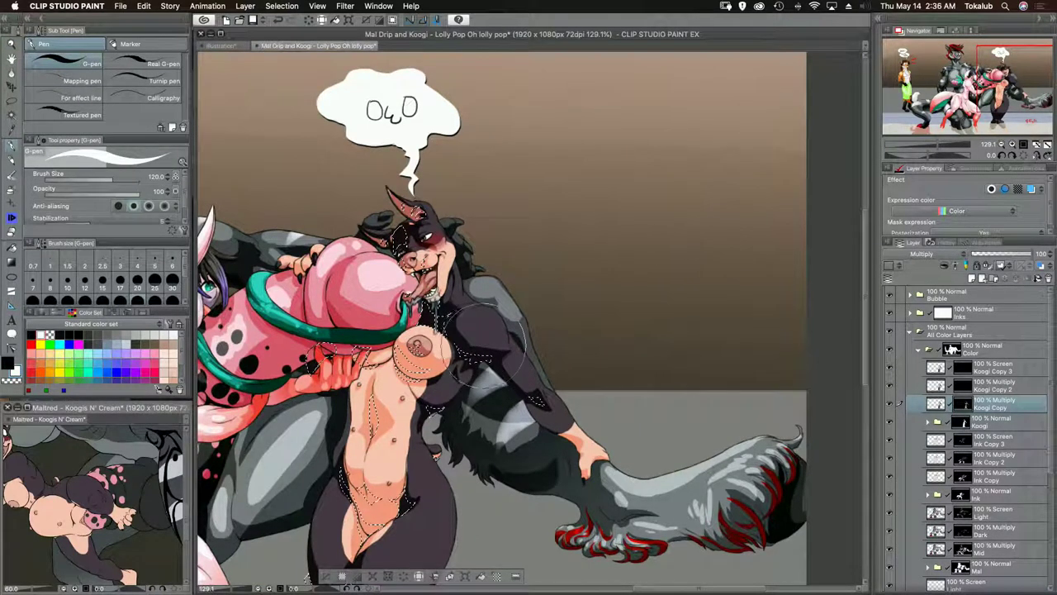
key("alt+bracketright")
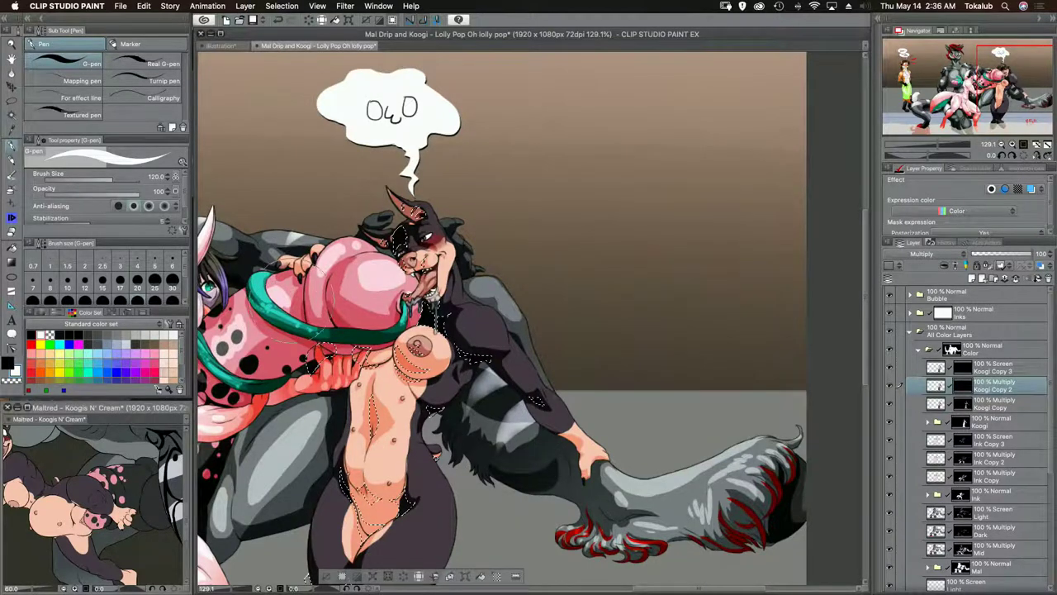
left_click_drag(446, 491, 465, 274)
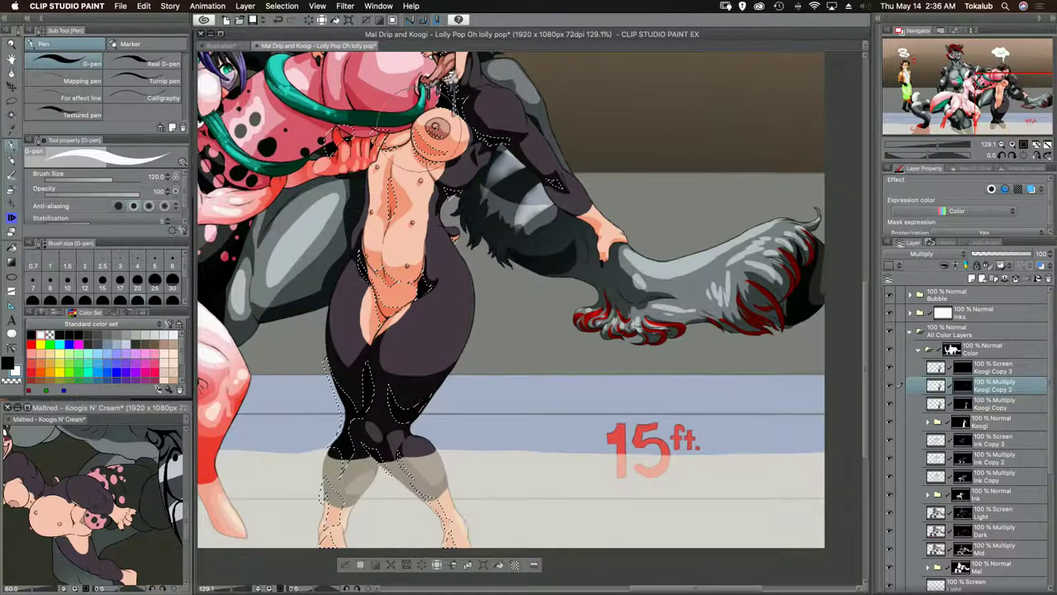
scroll(469, 236, "up", 5)
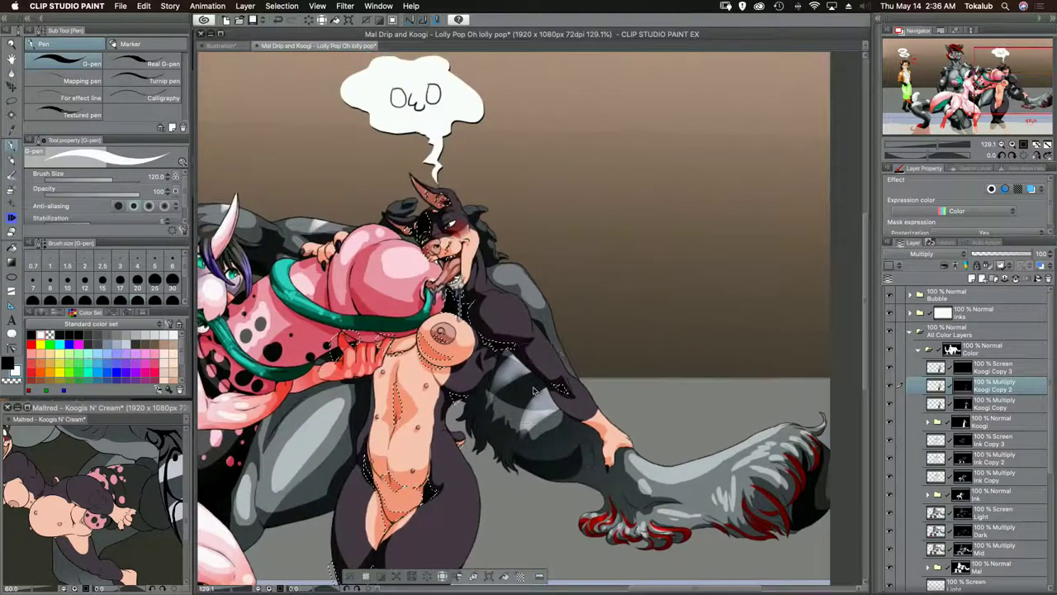
left_click_drag(500, 364, 515, 406)
left_click_drag(564, 308, 557, 380)
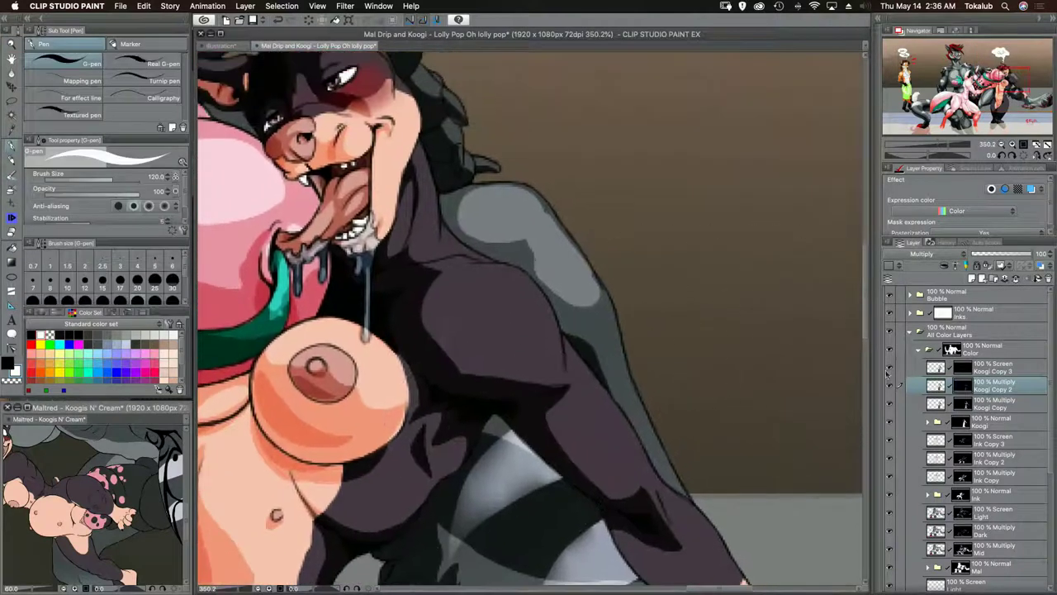
- Make the Koogi Copy 3 Screen layer's mask active and reduce the G-pen brush size to 5
left_click(962, 366)
scroll(579, 331, "up", 4)
scroll(578, 330, "left", 4)
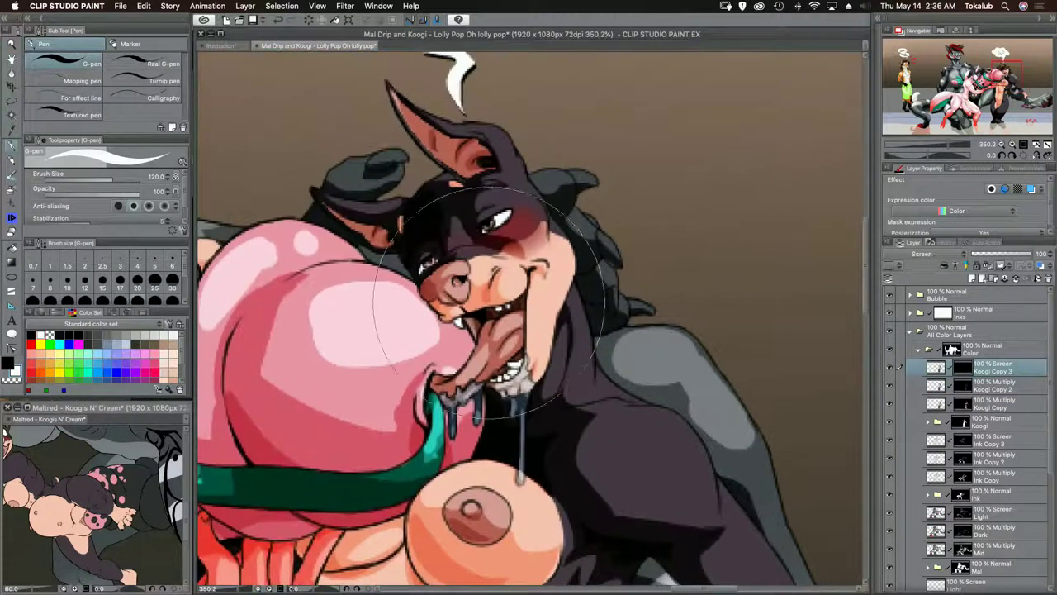
key("bracketleft")
key("bracketleft")
key("bracketleft")
key("bracketleft")
key("bracketleft")
key("bracketleft")
key("bracketleft")
key("bracketleft")
key("bracketleft")
key("bracketleft")
key("bracketleft")
key("bracketleft")
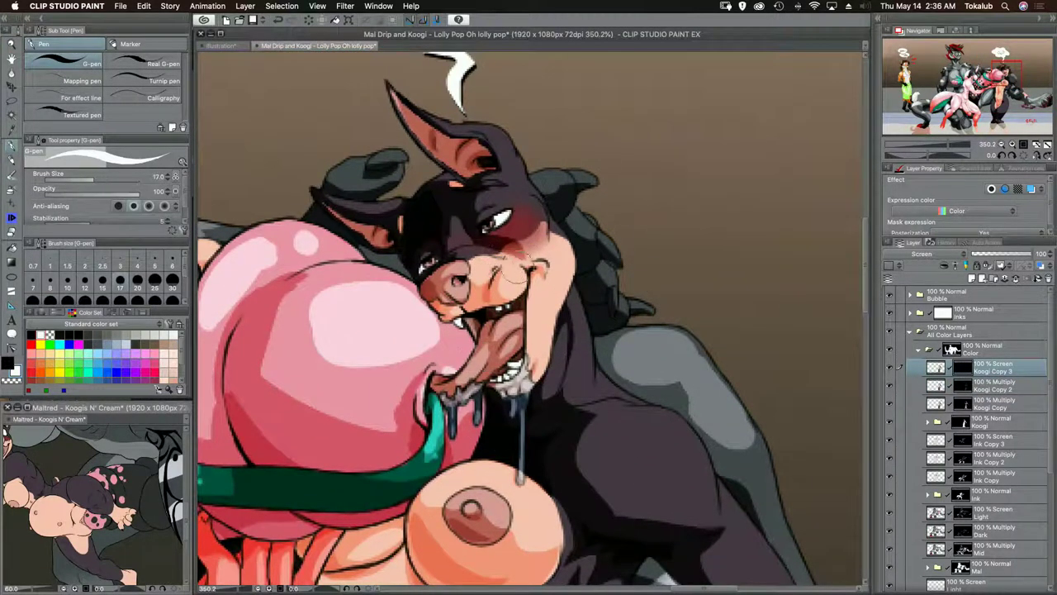
key("bracketleft")
key("bracketleft")
key("bracketleft")
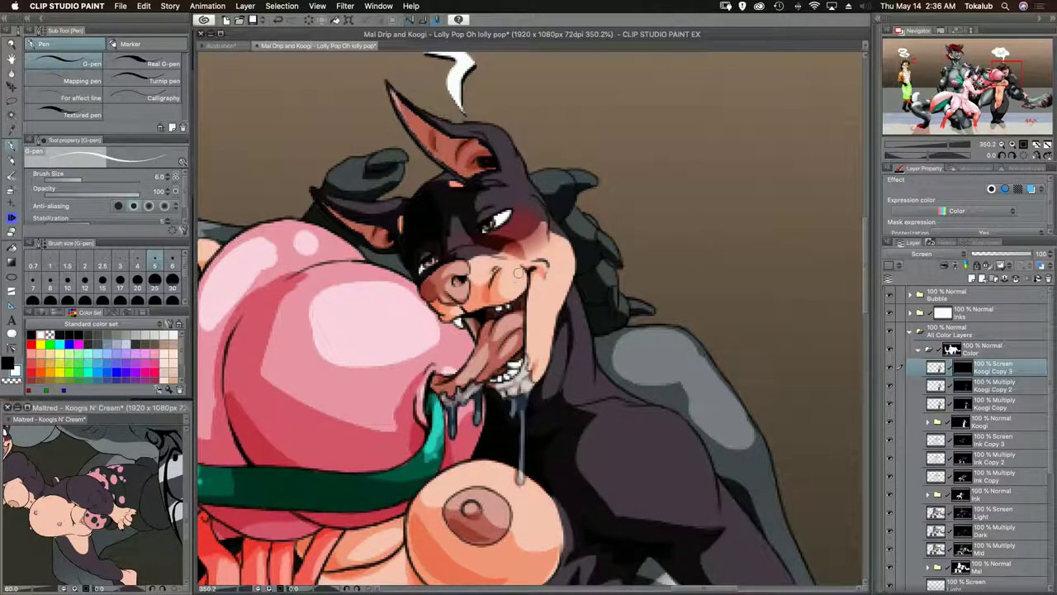
key("bracketleft")
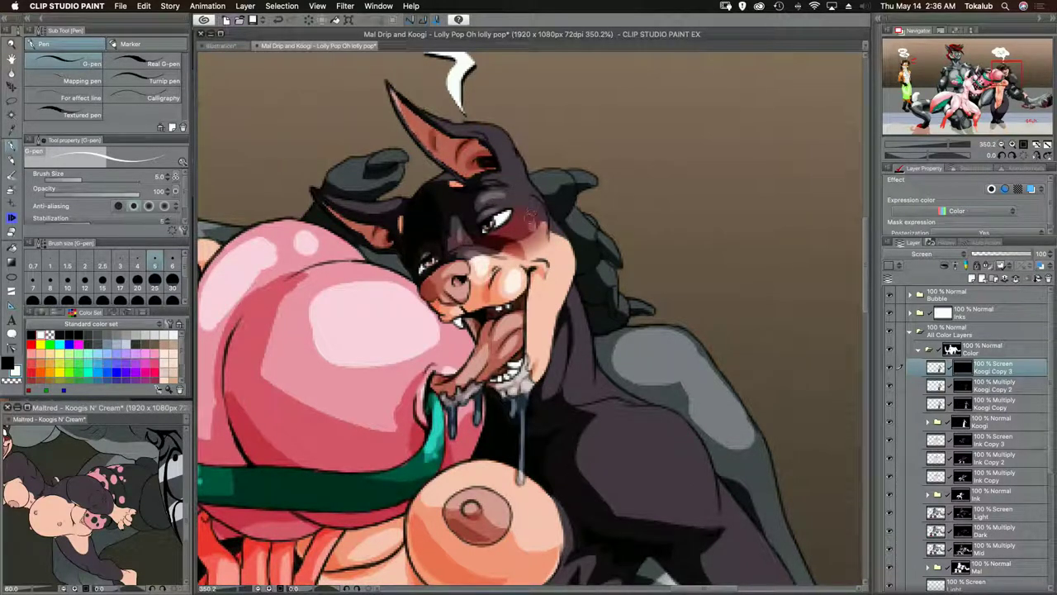
- Paint highlights on the character's head in the Koogi Copy 3 mask, covering the cheek, jaw, tongue and muzzle
left_click_drag(530, 216, 527, 224)
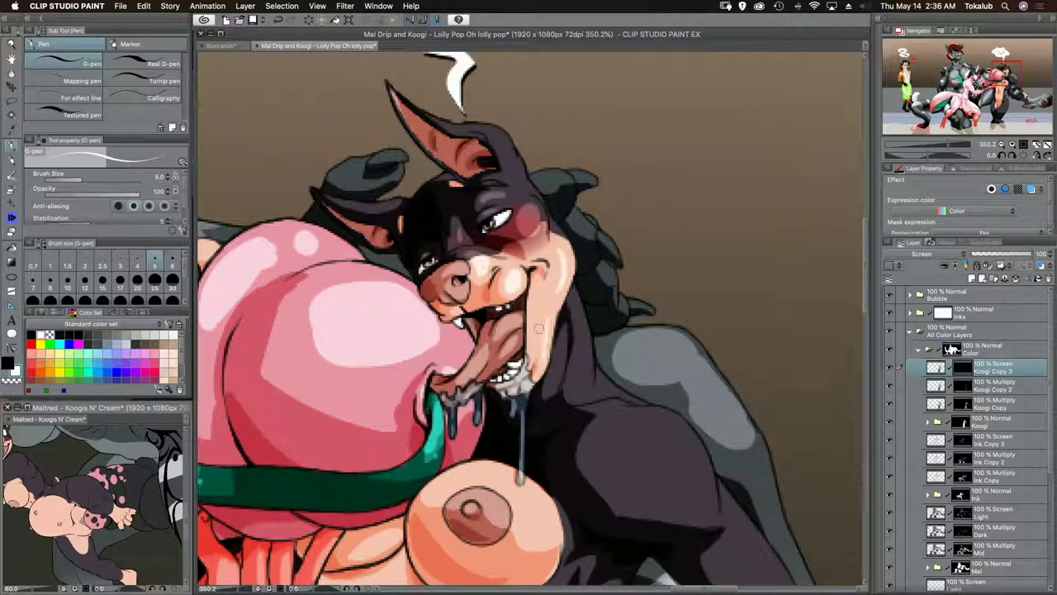
scroll(516, 373, "down", 5)
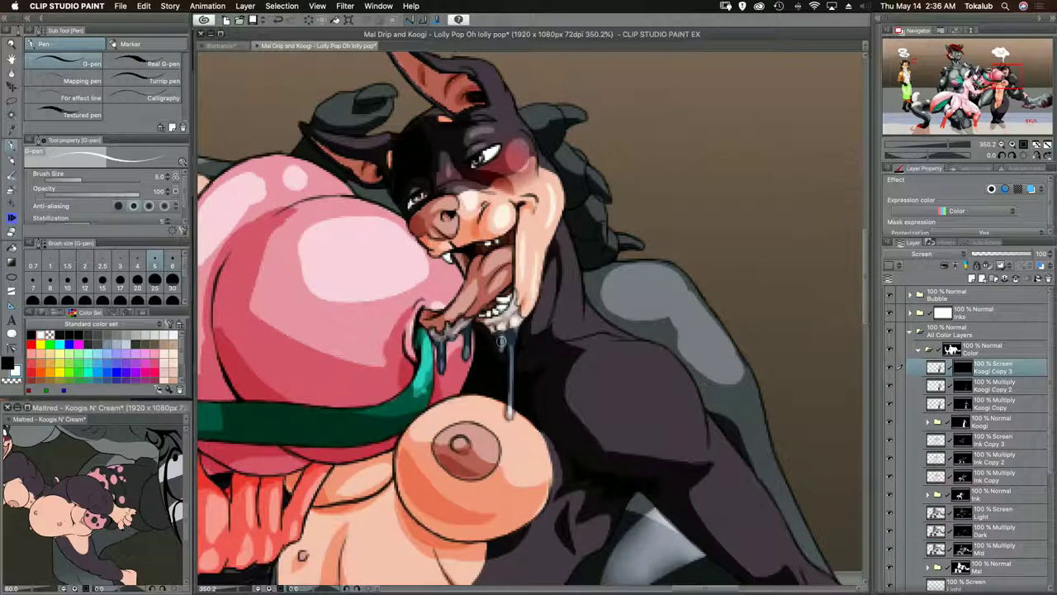
left_click_drag(494, 324, 504, 319)
left_click_drag(468, 352, 465, 328)
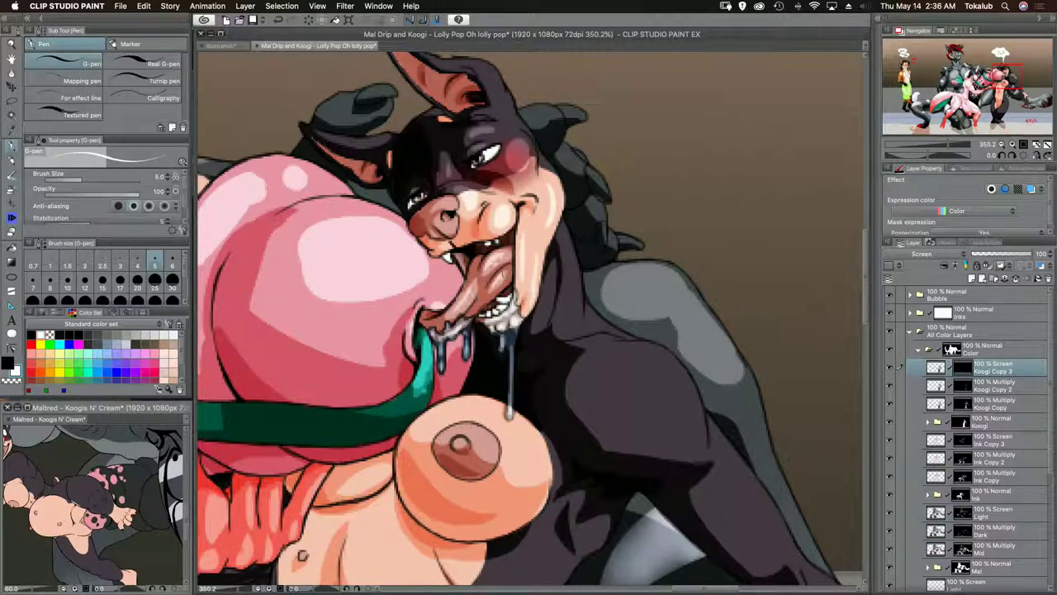
scroll(492, 213, "up", 3)
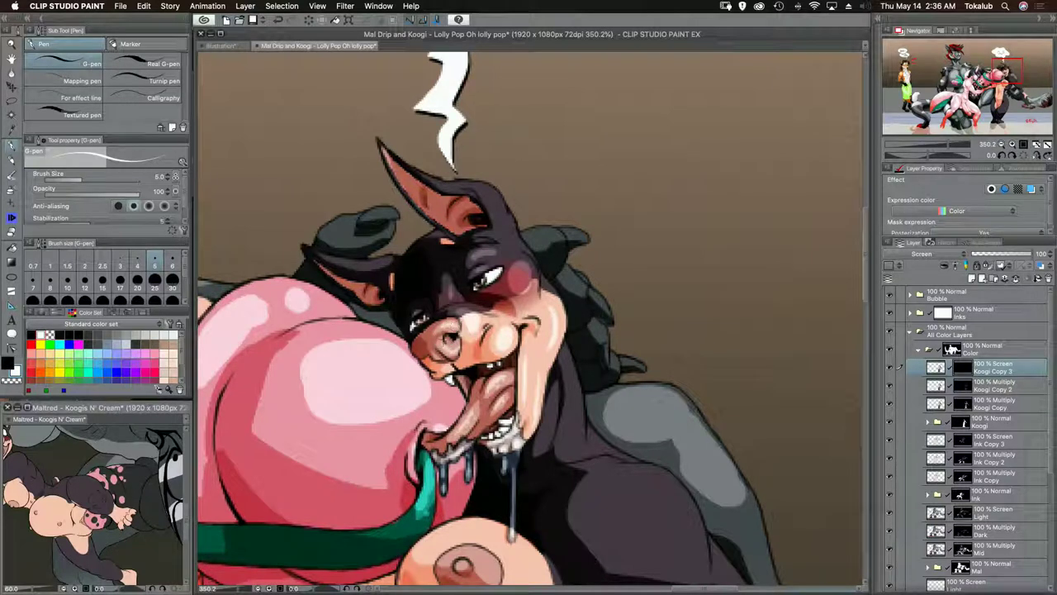
mouse_move(524, 368)
left_mouse_down()
mouse_move(493, 337)
mouse_move(446, 279)
mouse_move(436, 321)
mouse_move(432, 244)
left_mouse_up()
mouse_move(452, 337)
left_mouse_down()
mouse_move(509, 350)
mouse_move(455, 289)
mouse_move(435, 293)
mouse_move(471, 296)
mouse_move(435, 284)
mouse_move(502, 336)
mouse_move(504, 364)
mouse_move(482, 361)
mouse_move(417, 305)
mouse_move(425, 291)
mouse_move(466, 310)
left_mouse_up()
- Paint highlights along the character's outstretched arm, covering the shoulder, upper arm, forearm and hand
mouse_move(575, 406)
left_mouse_down()
mouse_move(429, 322)
mouse_move(418, 338)
mouse_move(442, 404)
mouse_move(389, 342)
mouse_move(420, 349)
mouse_move(397, 345)
mouse_move(447, 395)
mouse_move(419, 341)
mouse_move(388, 329)
mouse_move(404, 372)
mouse_move(419, 372)
mouse_move(405, 337)
left_mouse_up()
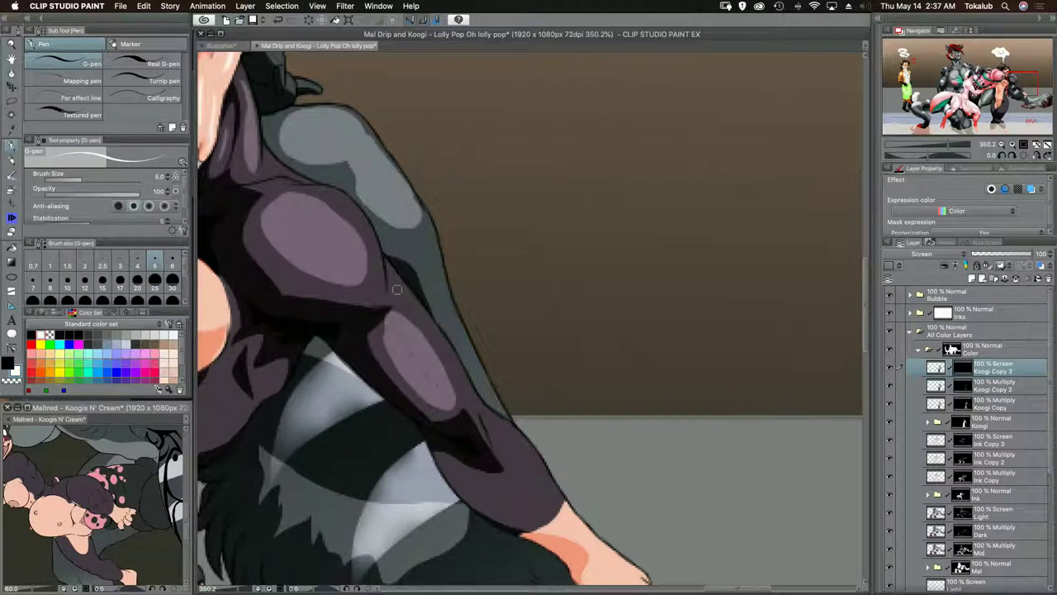
mouse_move(397, 290)
left_mouse_down()
mouse_move(407, 301)
mouse_move(391, 278)
mouse_move(409, 298)
left_mouse_up()
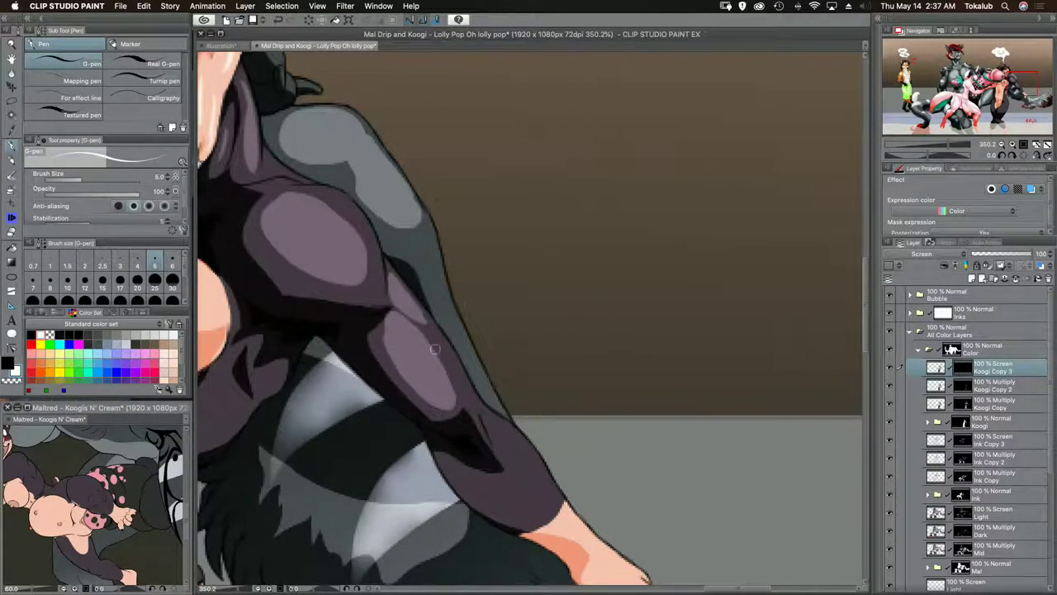
left_click_drag(504, 418, 399, 295)
left_click_drag(415, 339, 440, 372)
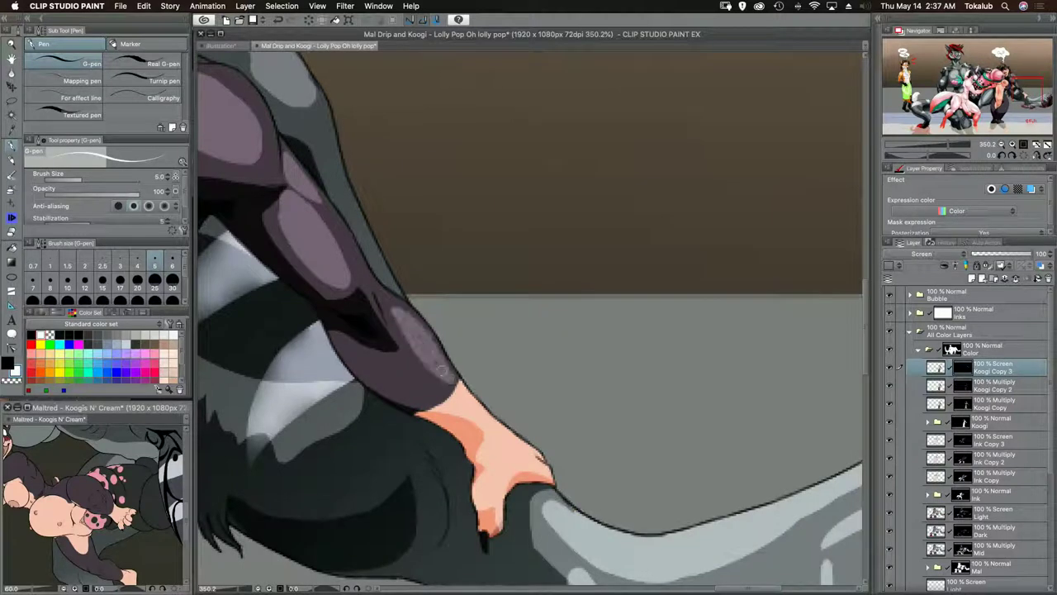
mouse_move(374, 366)
left_mouse_down()
mouse_move(418, 386)
mouse_move(383, 381)
mouse_move(361, 354)
mouse_move(432, 391)
mouse_move(443, 377)
mouse_move(428, 375)
mouse_move(432, 382)
mouse_move(418, 351)
left_mouse_up()
scroll(464, 406, "down", 3)
scroll(446, 380, "right", 3)
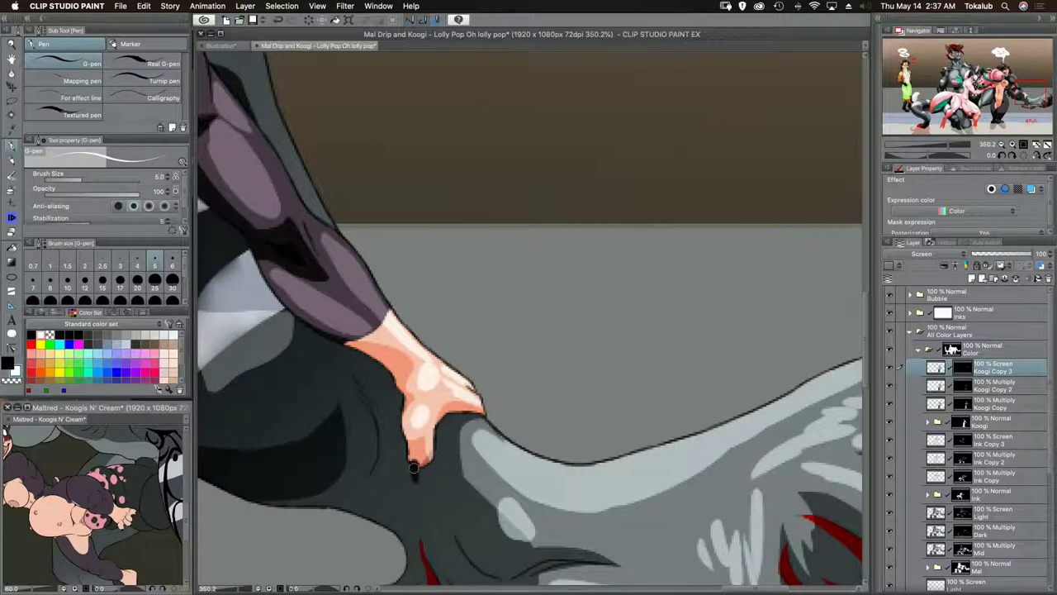
- Paint highlights on the character's torso, covering the belly, side and chest
left_click_drag(299, 350, 611, 308)
left_click_drag(362, 284, 449, 373)
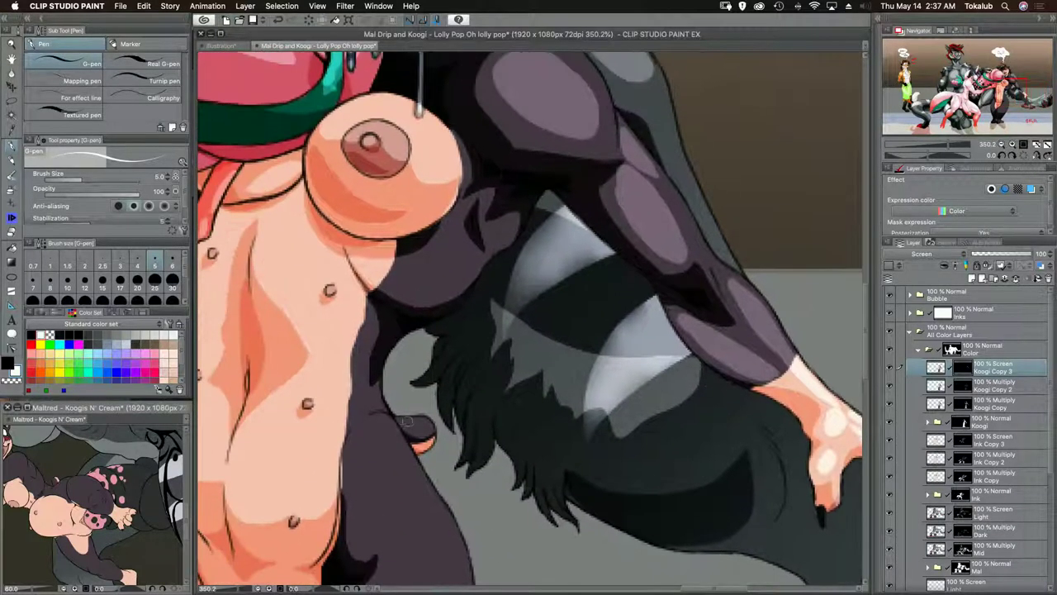
left_click_drag(404, 421, 432, 429)
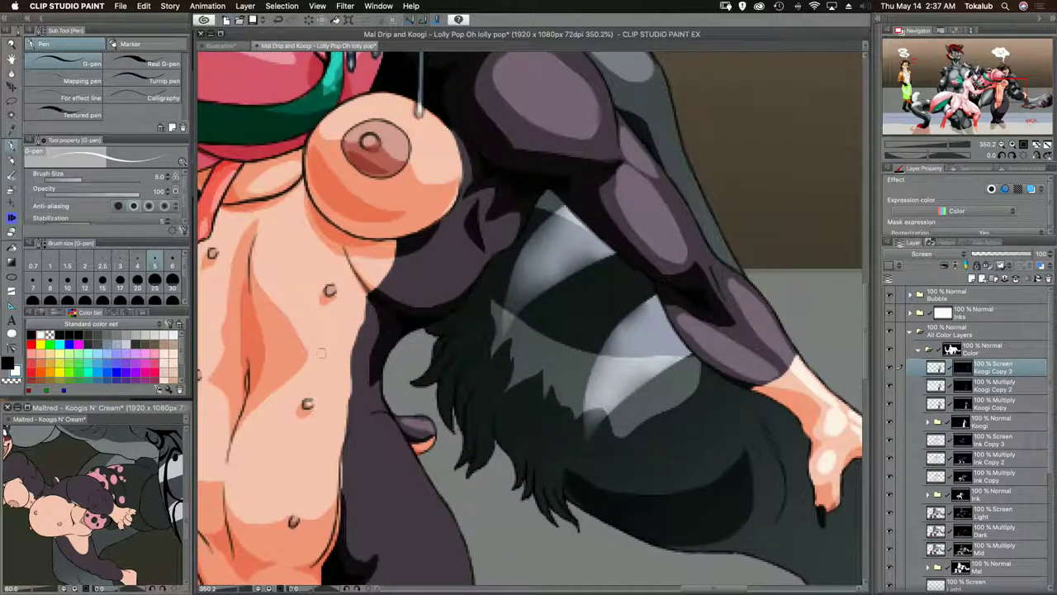
mouse_move(331, 286)
left_mouse_down()
mouse_move(348, 304)
mouse_move(466, 337)
left_mouse_up()
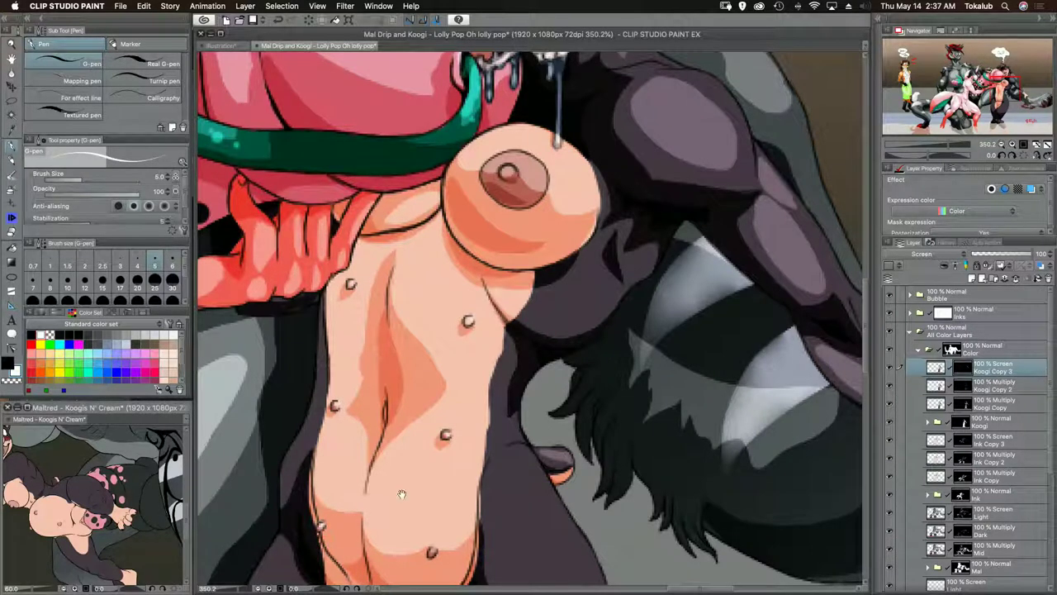
mouse_move(402, 494)
left_mouse_down()
mouse_move(350, 379)
mouse_move(418, 370)
mouse_move(371, 414)
mouse_move(347, 392)
mouse_move(345, 407)
mouse_move(371, 389)
mouse_move(385, 402)
mouse_move(394, 368)
left_mouse_up()
mouse_move(294, 342)
left_mouse_down()
mouse_move(403, 409)
mouse_move(354, 310)
mouse_move(368, 305)
mouse_move(379, 322)
mouse_move(380, 307)
mouse_move(415, 347)
mouse_move(368, 359)
mouse_move(361, 352)
mouse_move(380, 343)
mouse_move(386, 319)
mouse_move(372, 301)
mouse_move(399, 350)
left_mouse_up()
scroll(360, 330, "up", 5)
mouse_move(503, 359)
left_mouse_down()
mouse_move(548, 344)
mouse_move(518, 354)
mouse_move(464, 343)
mouse_move(513, 360)
left_mouse_up()
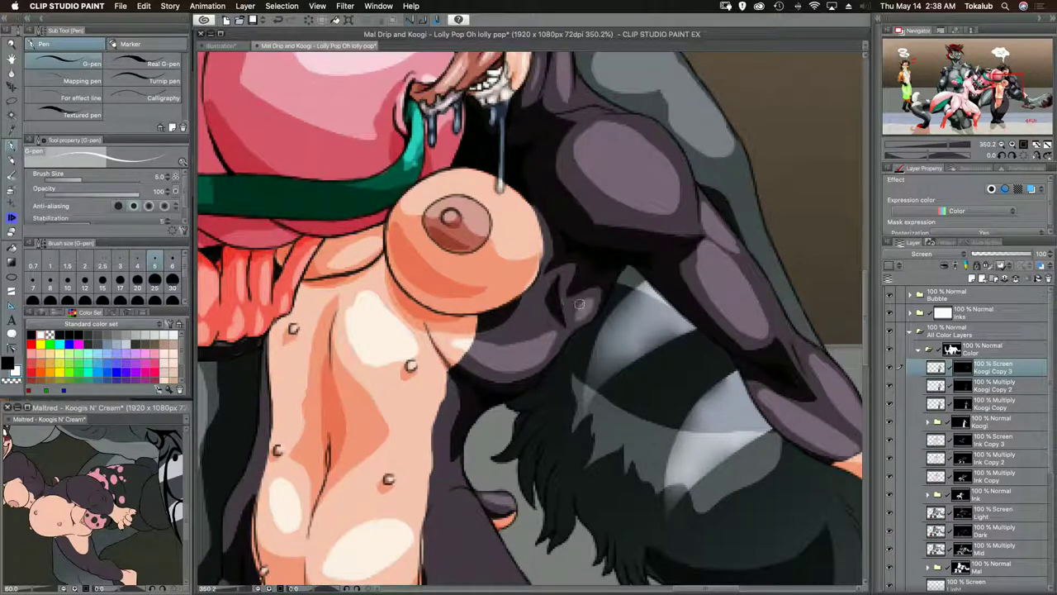
left_click(449, 215)
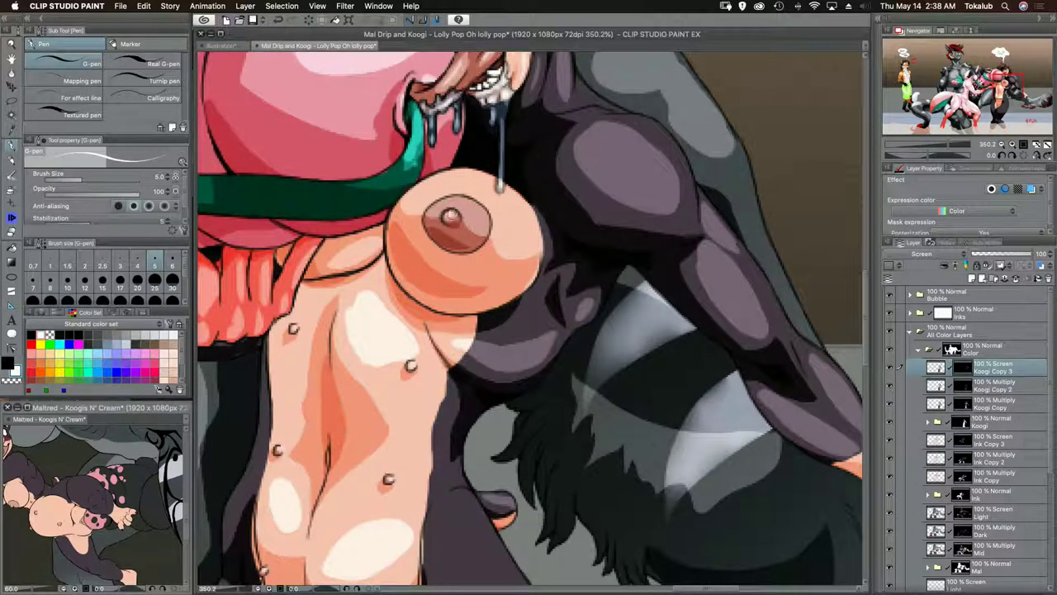
- Paint highlights on the character's chest and along the upper side of the torso in the Koogi Copy 3 mask
left_click(473, 213)
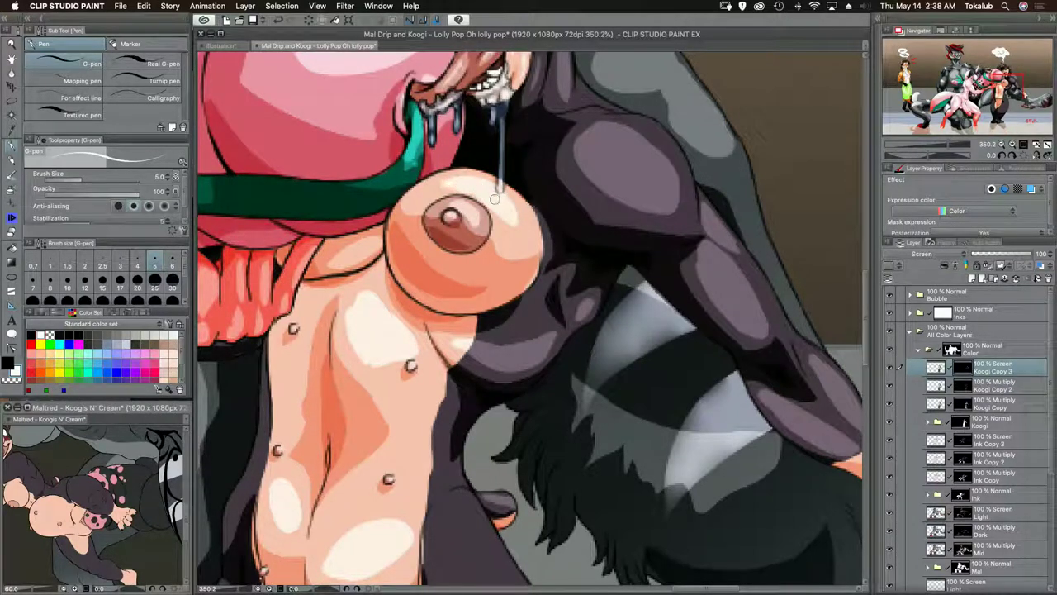
left_click_drag(330, 274, 466, 265)
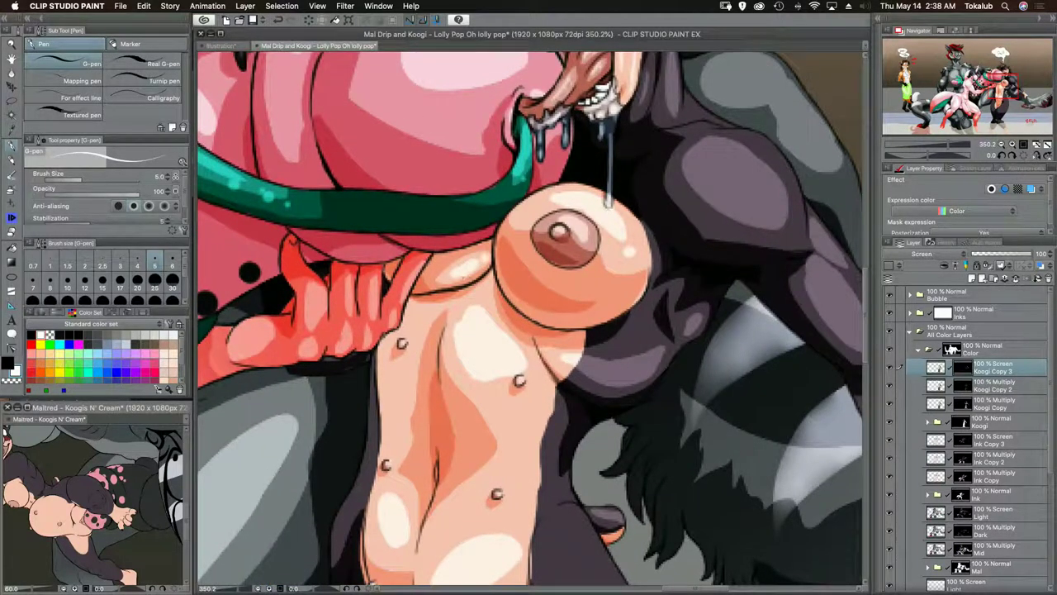
left_click_drag(397, 355, 433, 342)
left_click_drag(478, 377, 445, 332)
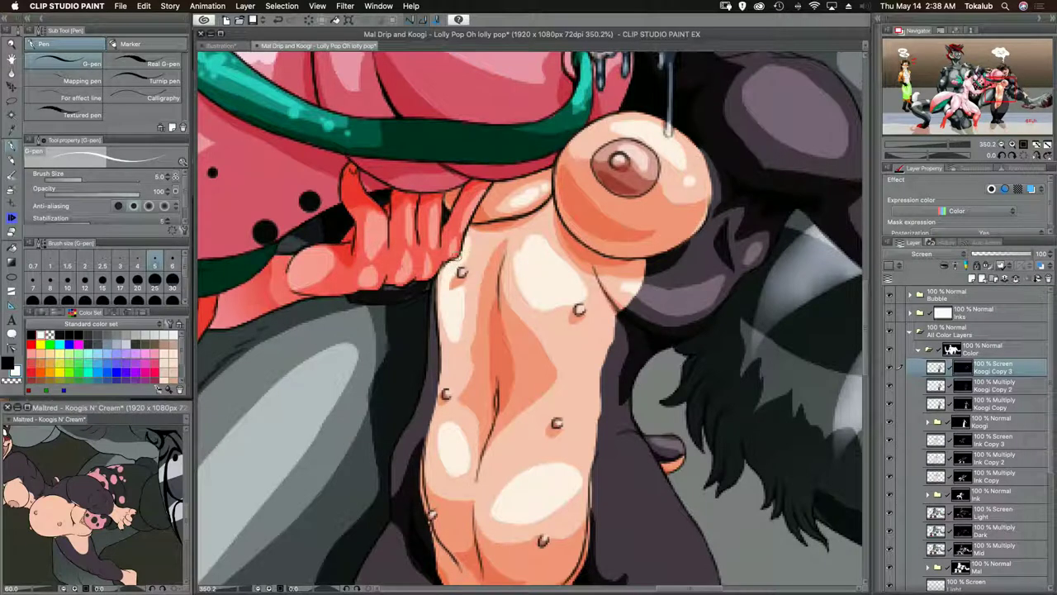
left_click_drag(457, 383, 454, 326)
left_click_drag(448, 305, 453, 288)
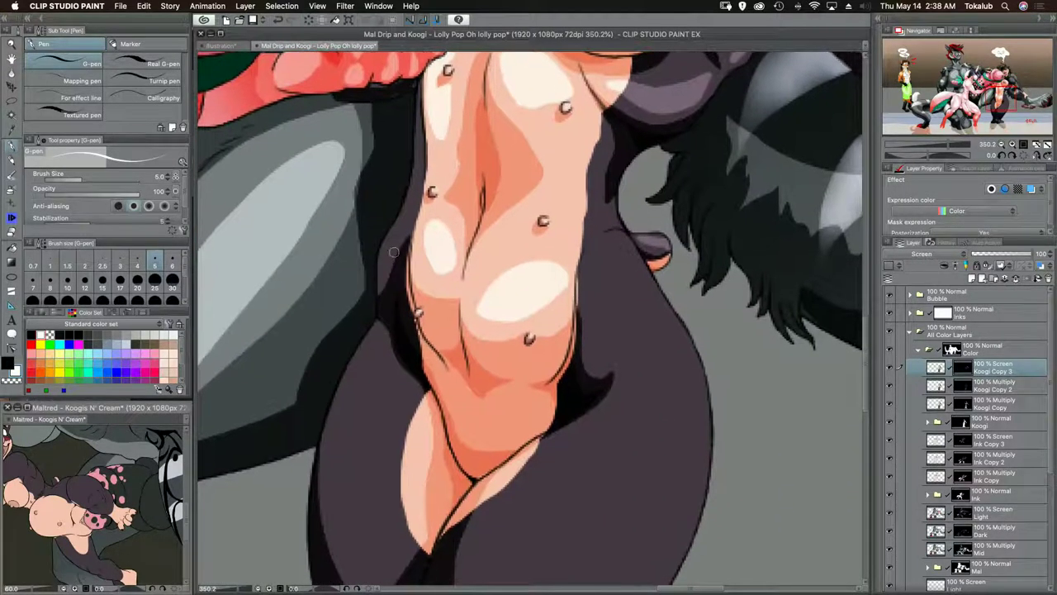
- Paint highlights along the dark fur at both sides of the waist and down over the hip
left_click_drag(382, 262, 409, 204)
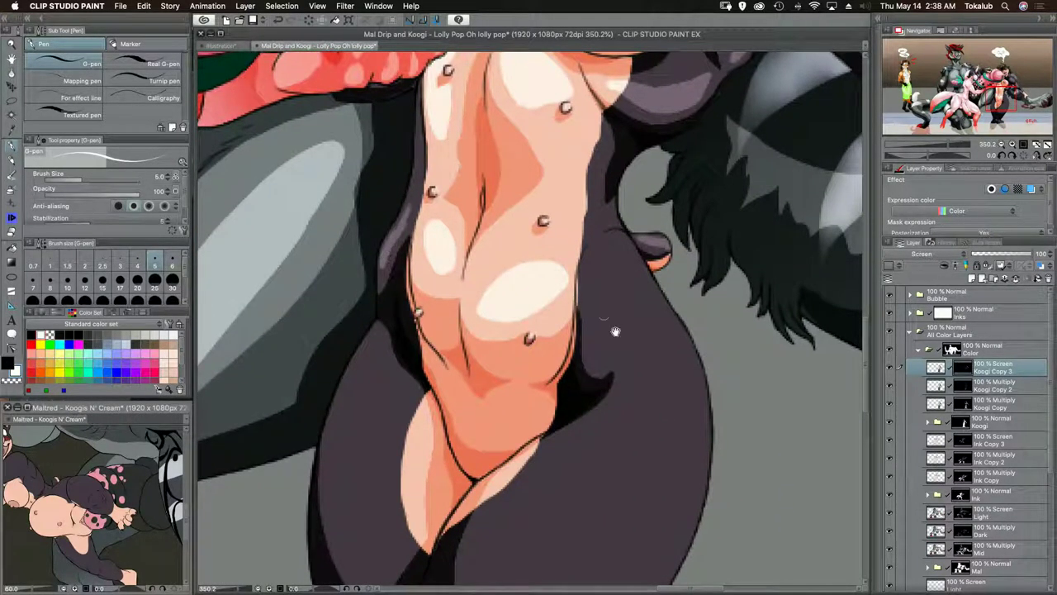
left_click_drag(616, 331, 488, 223)
mouse_move(469, 165)
left_mouse_down()
mouse_move(460, 189)
mouse_move(467, 170)
mouse_move(466, 238)
left_mouse_up()
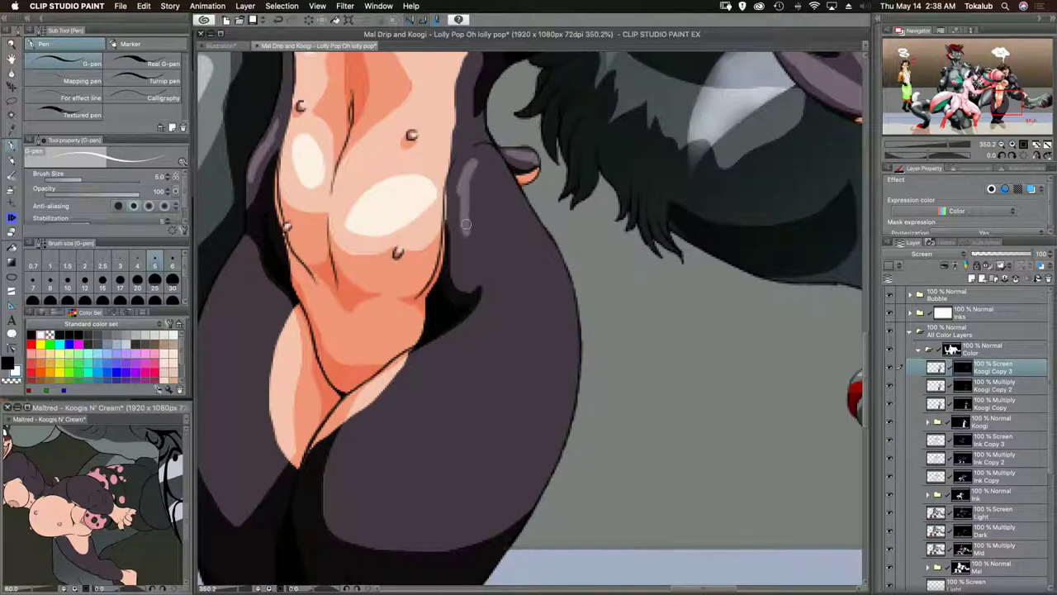
mouse_move(493, 166)
left_mouse_down()
mouse_move(469, 179)
mouse_move(488, 162)
mouse_move(468, 261)
mouse_move(464, 232)
left_mouse_up()
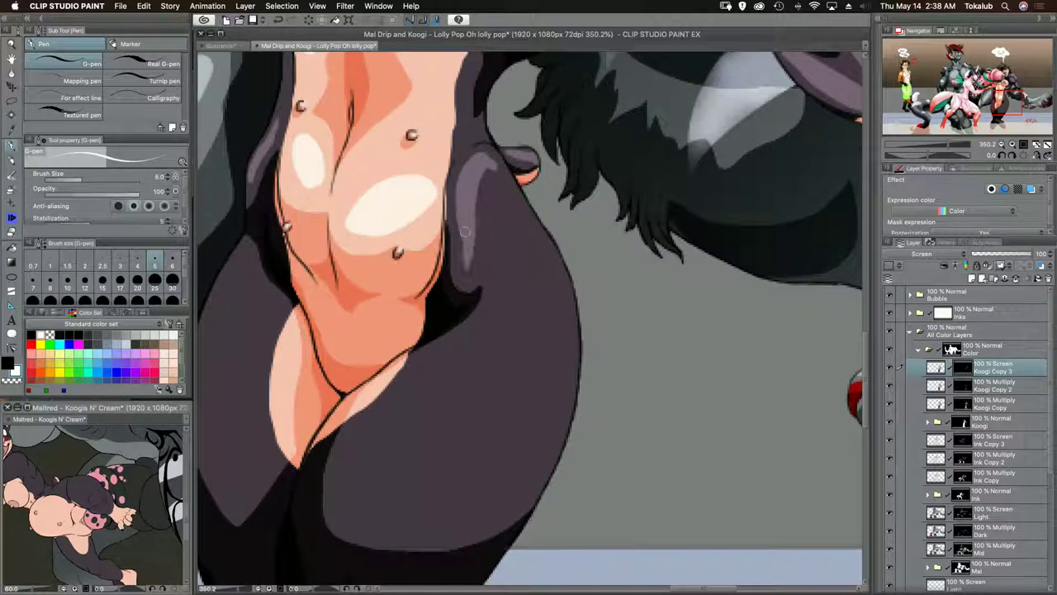
mouse_move(502, 178)
left_mouse_down()
mouse_move(474, 181)
mouse_move(457, 282)
mouse_move(462, 197)
mouse_move(471, 221)
mouse_move(475, 205)
mouse_move(454, 214)
mouse_move(465, 195)
mouse_move(474, 239)
mouse_move(449, 316)
mouse_move(448, 239)
mouse_move(464, 198)
left_mouse_up()
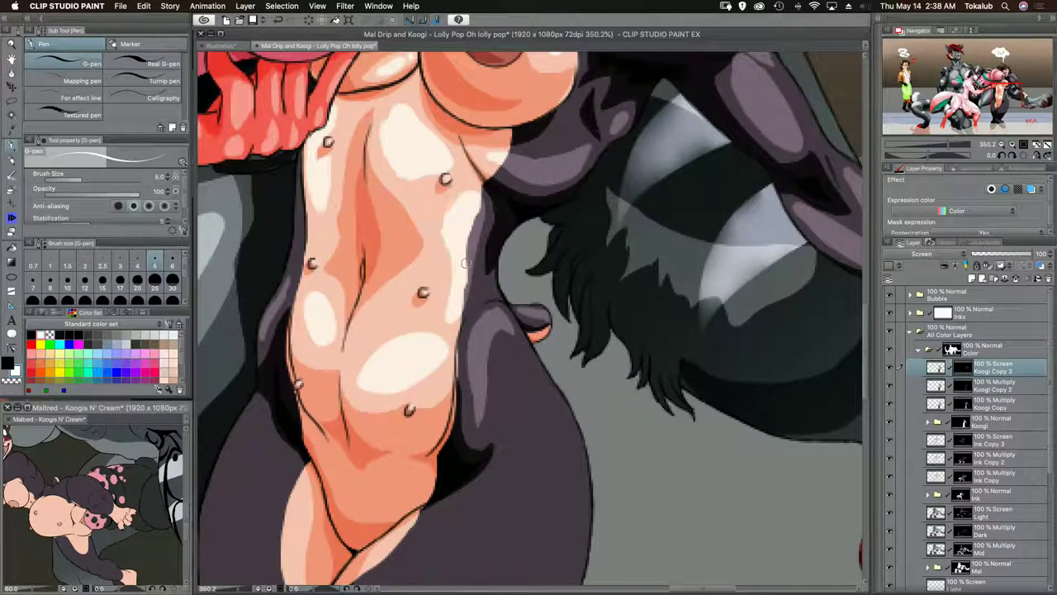
- Paint long highlights on the character's larger, nearer thigh, covering its outer edge and its front
scroll(462, 304, "down", 5)
mouse_move(508, 225)
left_mouse_down()
mouse_move(533, 288)
mouse_move(518, 397)
mouse_move(454, 460)
mouse_move(467, 446)
mouse_move(479, 458)
mouse_move(468, 464)
mouse_move(502, 347)
mouse_move(494, 203)
mouse_move(512, 235)
left_mouse_up()
mouse_move(494, 195)
left_mouse_down()
mouse_move(525, 269)
mouse_move(511, 226)
mouse_move(524, 343)
mouse_move(512, 377)
mouse_move(508, 319)
mouse_move(492, 436)
mouse_move(521, 387)
mouse_move(489, 448)
left_mouse_up()
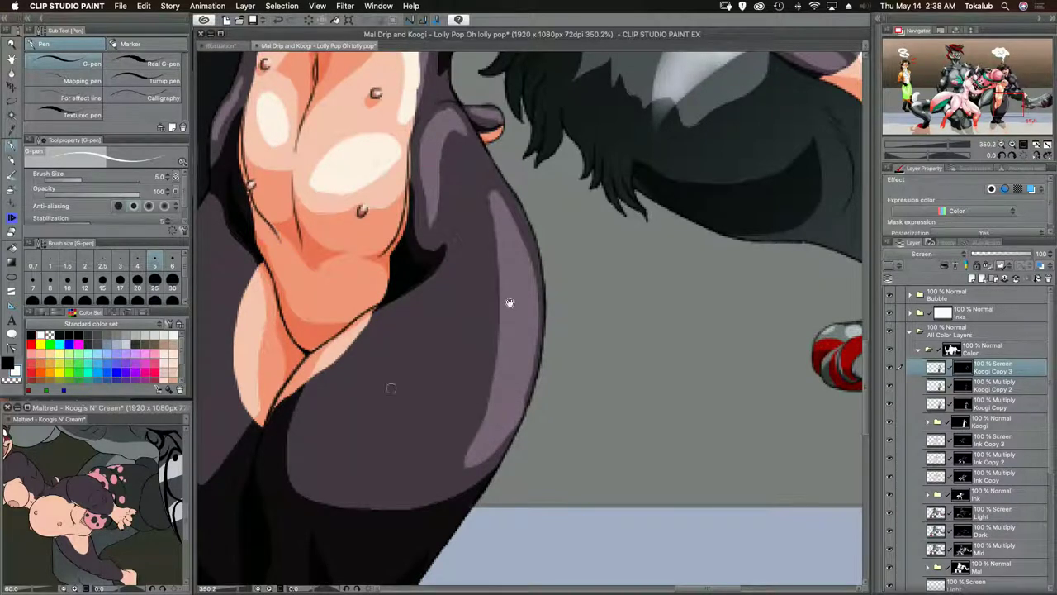
left_click_drag(391, 388, 504, 298)
key("e")
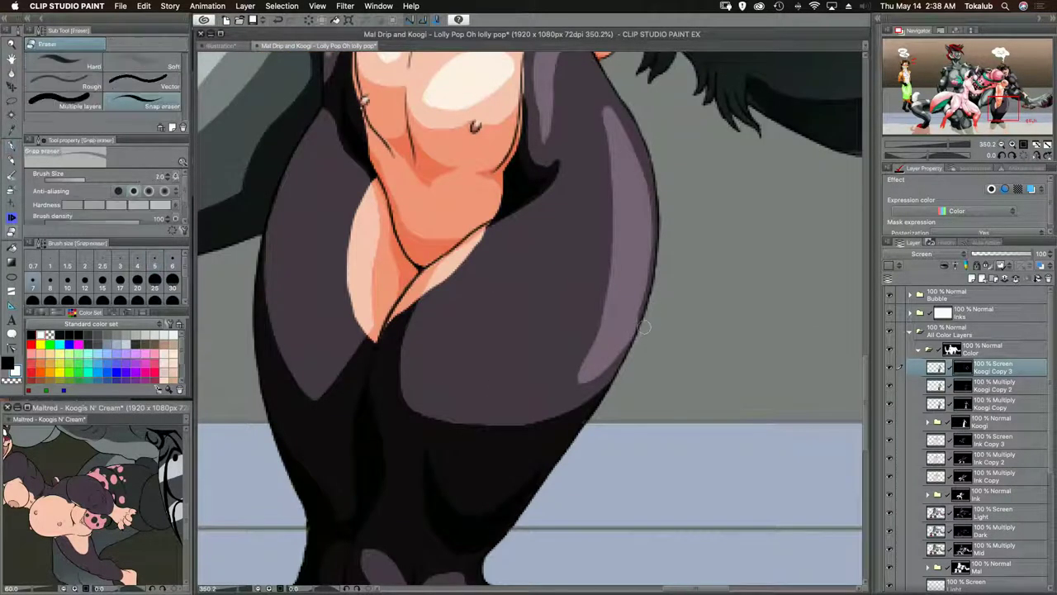
key("p")
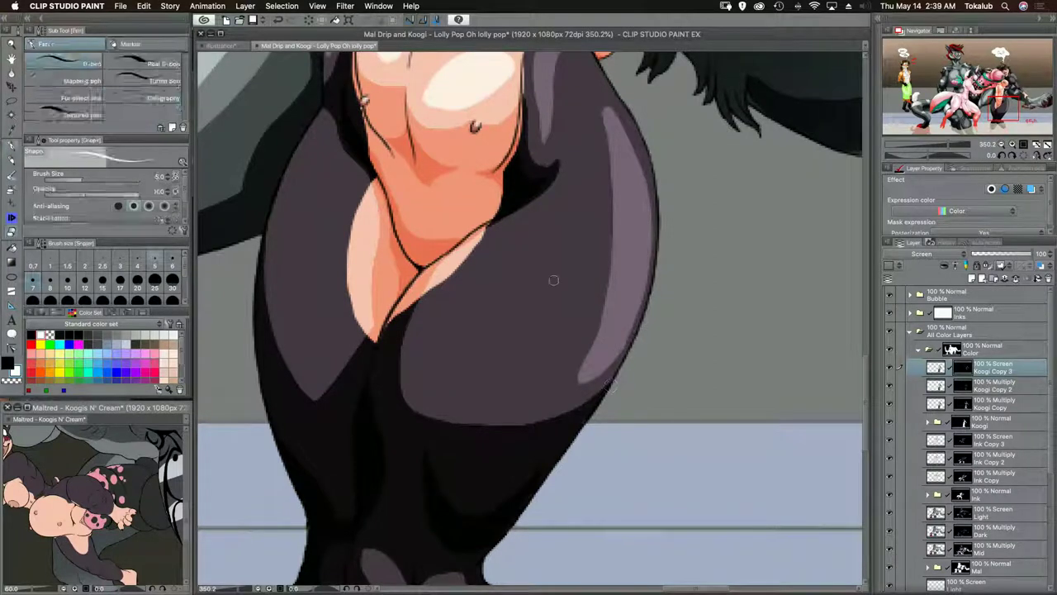
mouse_move(570, 198)
left_mouse_down()
mouse_move(568, 261)
mouse_move(464, 397)
mouse_move(460, 363)
mouse_move(478, 271)
mouse_move(568, 187)
mouse_move(575, 199)
mouse_move(557, 223)
mouse_move(573, 183)
mouse_move(560, 282)
mouse_move(559, 258)
mouse_move(545, 280)
mouse_move(541, 262)
mouse_move(524, 271)
mouse_move(508, 259)
mouse_move(473, 288)
mouse_move(471, 304)
mouse_move(507, 277)
mouse_move(504, 287)
mouse_move(521, 282)
mouse_move(516, 297)
mouse_move(529, 286)
mouse_move(518, 314)
mouse_move(542, 302)
mouse_move(462, 362)
left_mouse_up()
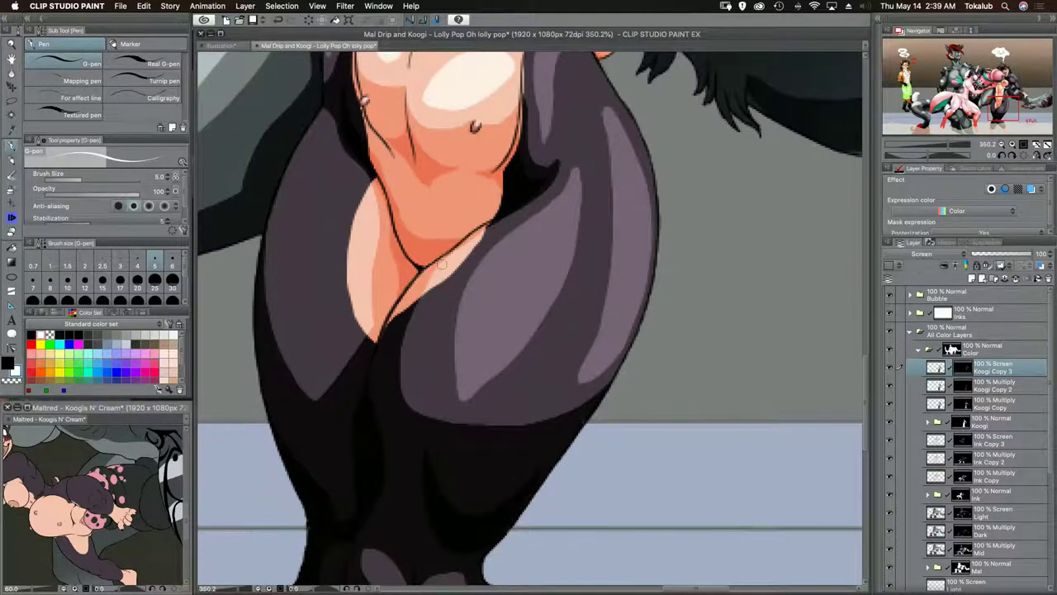
- Paint highlights on the character's lower belly and on the opposite thigh
scroll(442, 263, "up", 6)
mouse_move(518, 334)
left_mouse_down()
mouse_move(478, 348)
mouse_move(512, 366)
mouse_move(472, 360)
mouse_move(527, 353)
mouse_move(490, 357)
left_mouse_up()
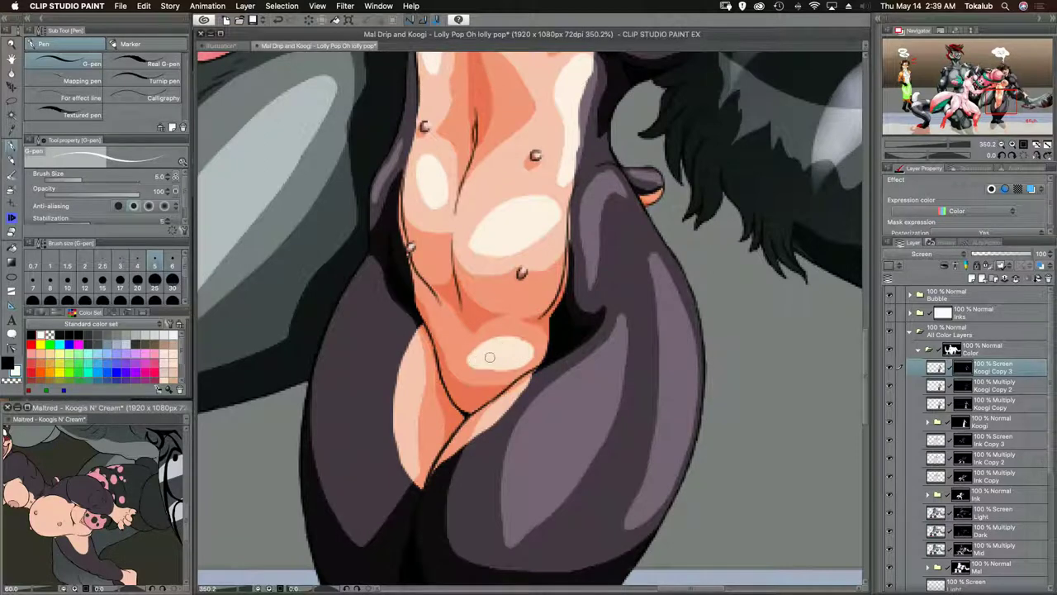
left_click_drag(401, 400, 440, 341)
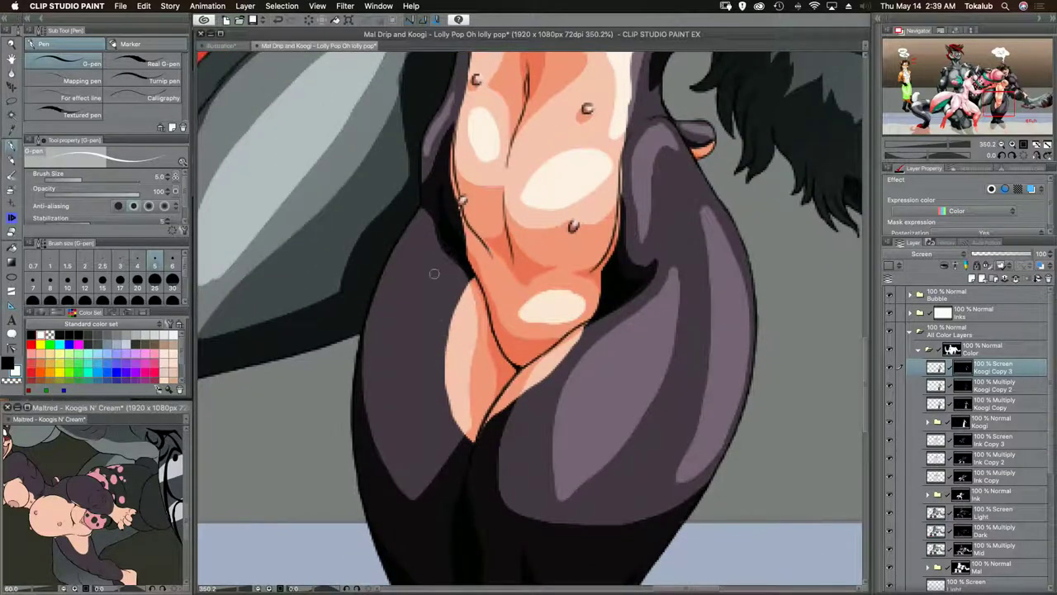
mouse_move(433, 273)
left_mouse_down()
mouse_move(457, 326)
mouse_move(413, 448)
mouse_move(398, 315)
mouse_move(427, 250)
mouse_move(439, 285)
mouse_move(431, 264)
mouse_move(412, 305)
mouse_move(431, 279)
mouse_move(437, 285)
mouse_move(442, 366)
mouse_move(436, 374)
mouse_move(413, 361)
mouse_move(415, 325)
mouse_move(404, 351)
mouse_move(400, 343)
mouse_move(399, 382)
mouse_move(405, 353)
mouse_move(413, 381)
mouse_move(429, 350)
mouse_move(433, 379)
left_mouse_up()
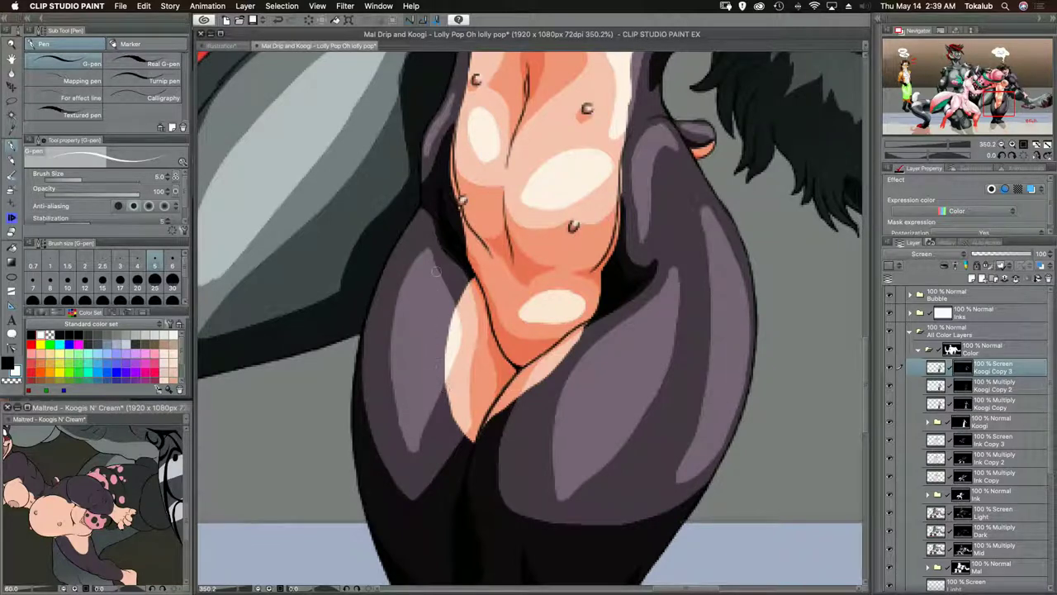
- Paint highlights on the character's knees and the dark fur at the top of the calf
left_click_drag(495, 276, 493, 132)
left_click_drag(486, 433, 464, 271)
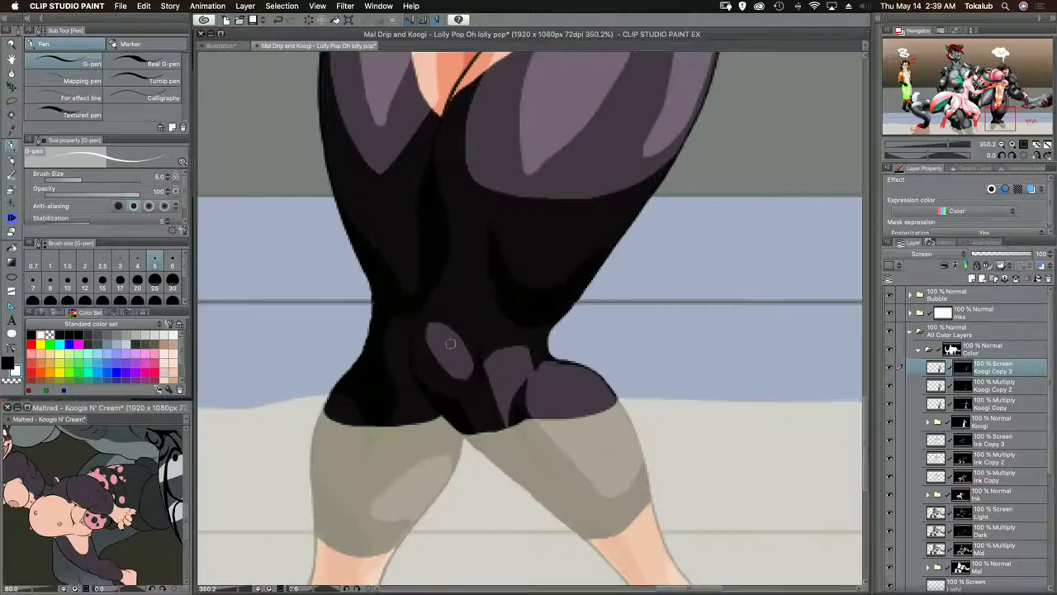
mouse_move(451, 346)
left_mouse_down()
mouse_move(453, 355)
mouse_move(438, 337)
mouse_move(501, 389)
mouse_move(521, 357)
mouse_move(503, 398)
left_mouse_up()
mouse_move(597, 414)
left_mouse_down()
mouse_move(520, 325)
mouse_move(478, 308)
mouse_move(461, 315)
mouse_move(474, 326)
mouse_move(487, 297)
left_mouse_up()
mouse_move(514, 340)
left_mouse_down()
mouse_move(522, 332)
mouse_move(492, 328)
left_mouse_up()
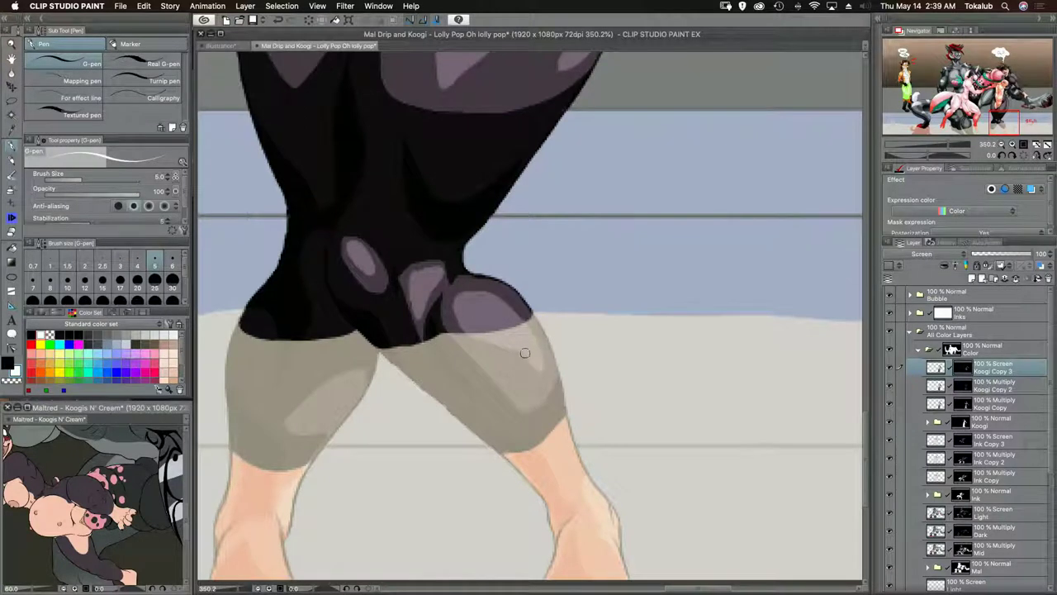
- Paint highlights on the character's calves, ankles and feet
scroll(510, 369, "down", 4)
scroll(510, 368, "right", 2)
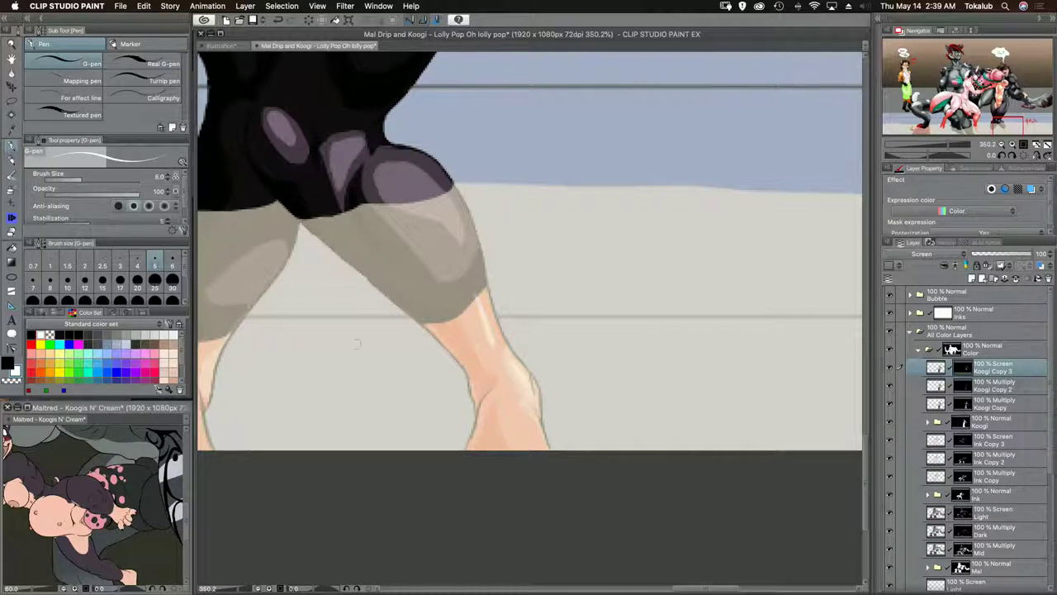
scroll(528, 386, "left", 3)
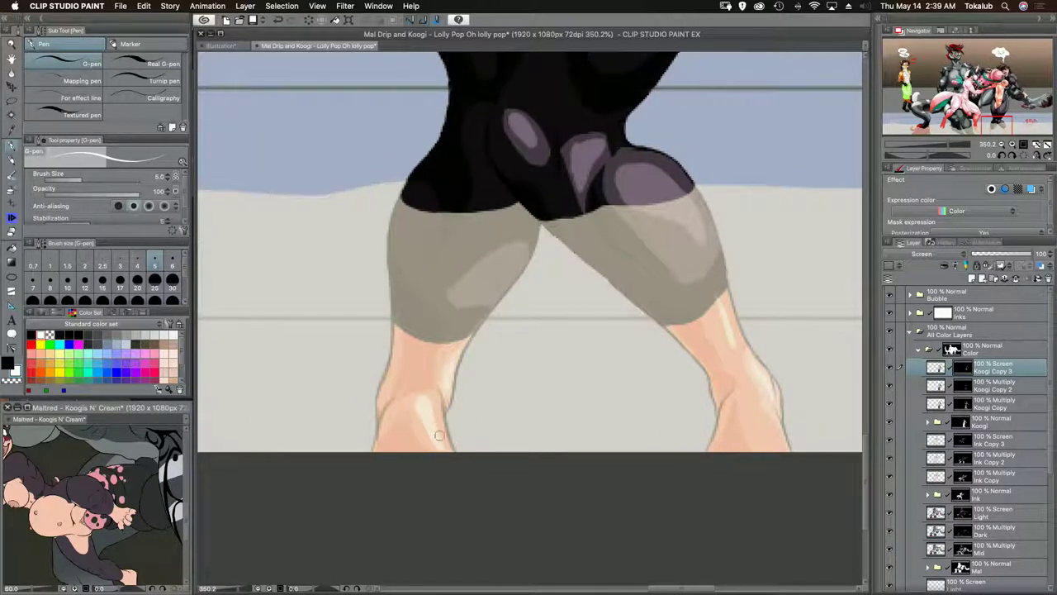
scroll(496, 337, "up", 2)
mouse_move(506, 311)
left_mouse_down()
mouse_move(461, 348)
mouse_move(503, 310)
mouse_move(483, 331)
left_mouse_up()
- Paint finishing highlights on the character's ears and the dark fur of the head
scroll(484, 302, "up", 10)
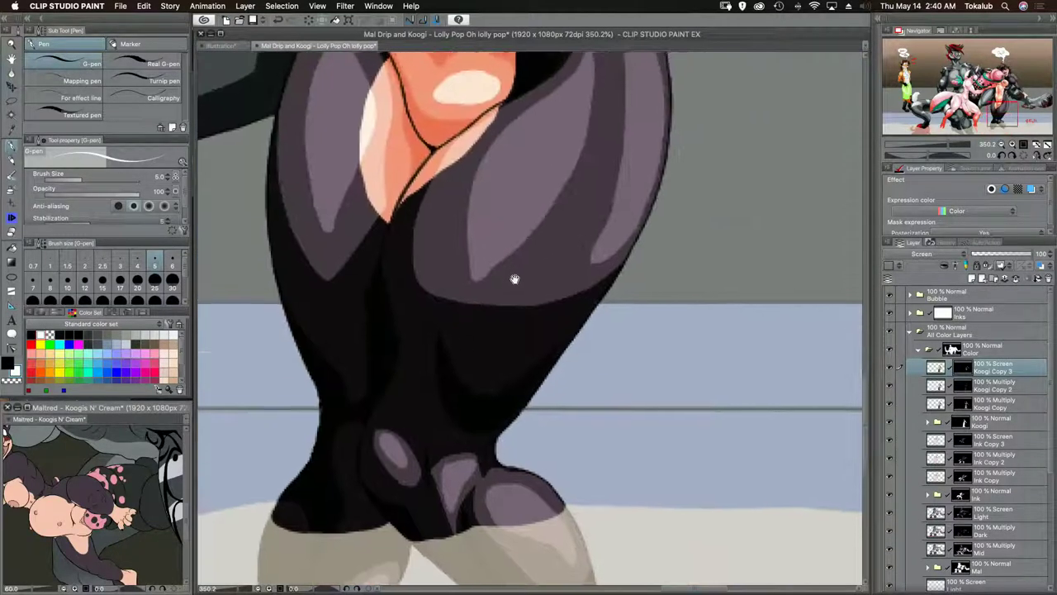
scroll(457, 437, "up", 10)
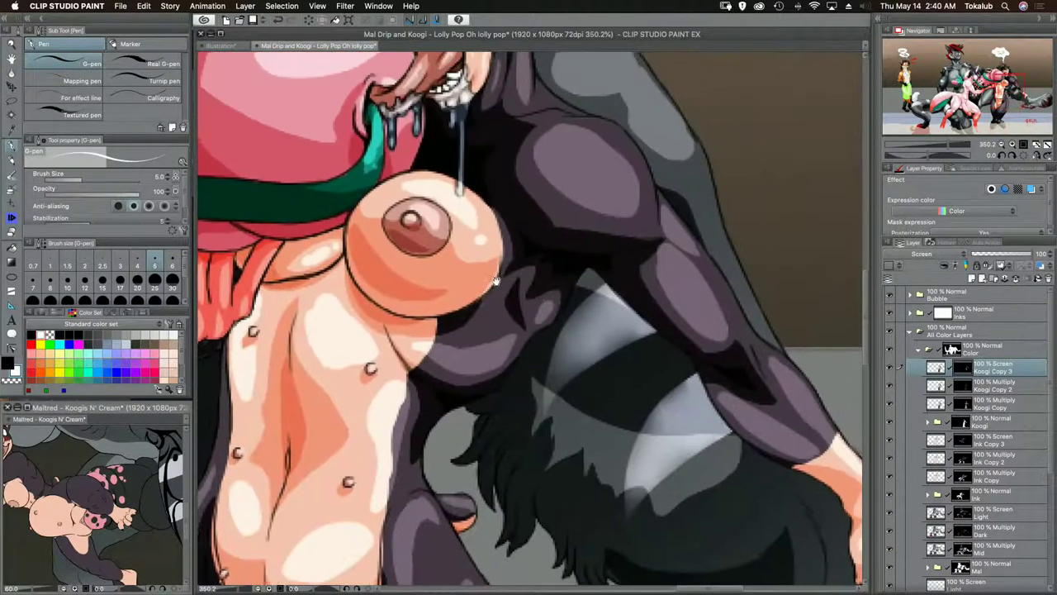
scroll(602, 297, "up", 10)
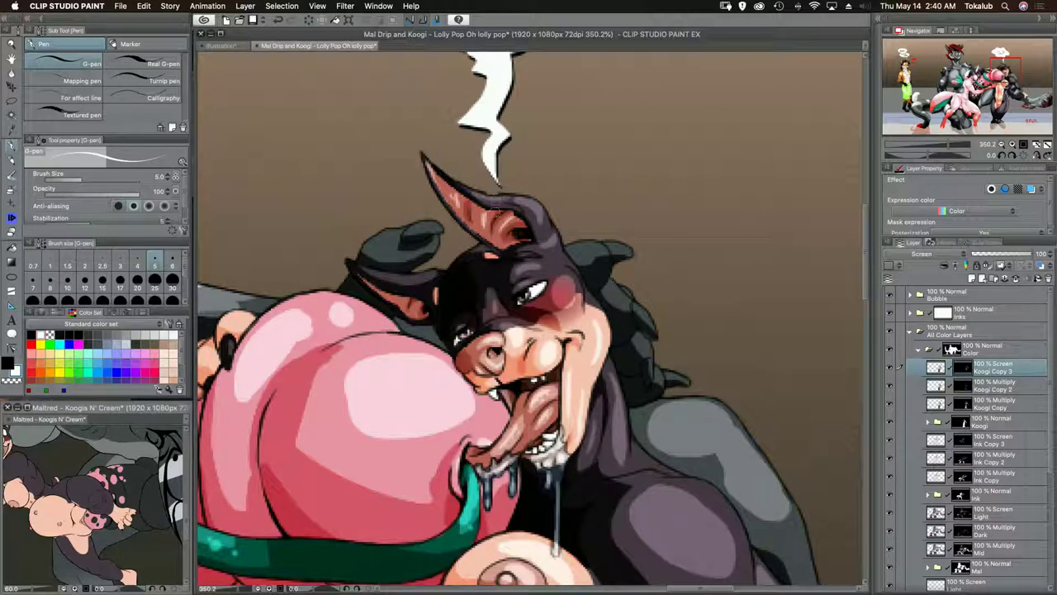
mouse_move(426, 272)
left_mouse_down()
mouse_move(445, 278)
mouse_move(395, 274)
left_mouse_up()
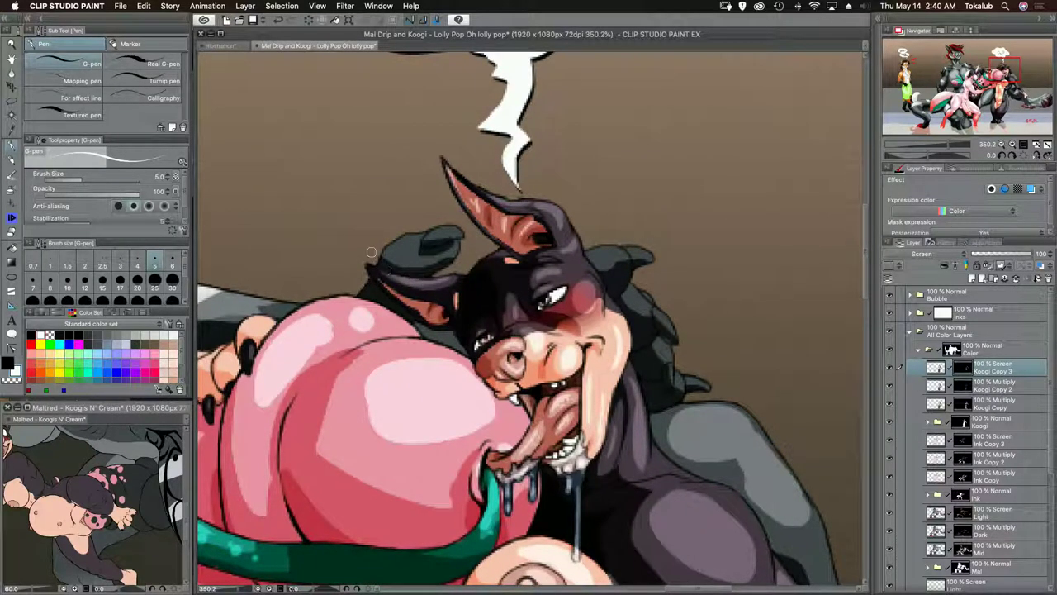
left_click_drag(465, 249, 462, 303)
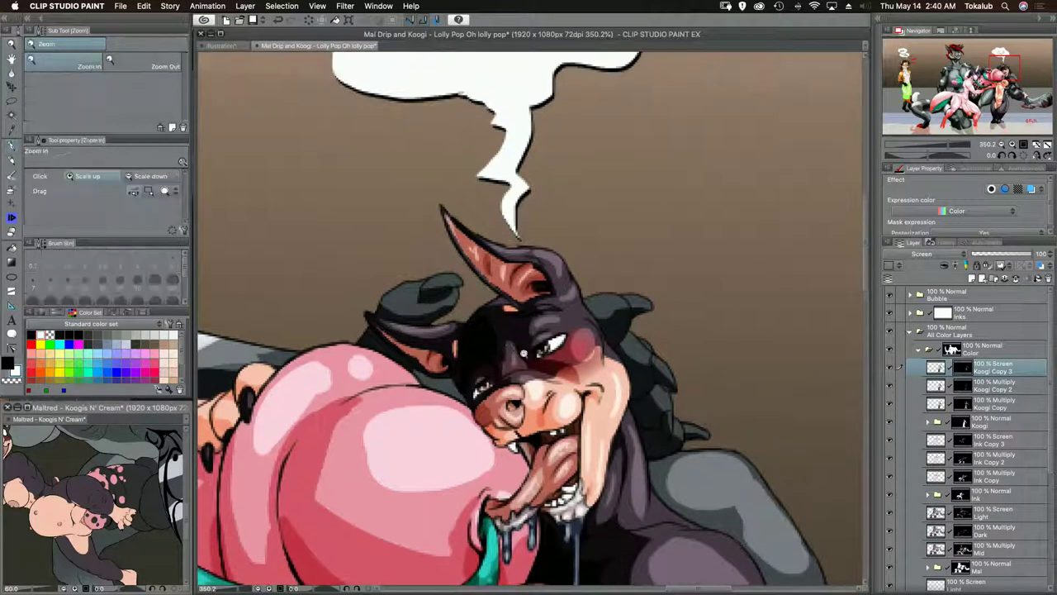
left_click_drag(519, 340, 491, 337)
- Make the Light Screen layer's mask active, touch up the highlights near Koogi's head and shoulder, and save the illustration
scroll(494, 337, "down", 2)
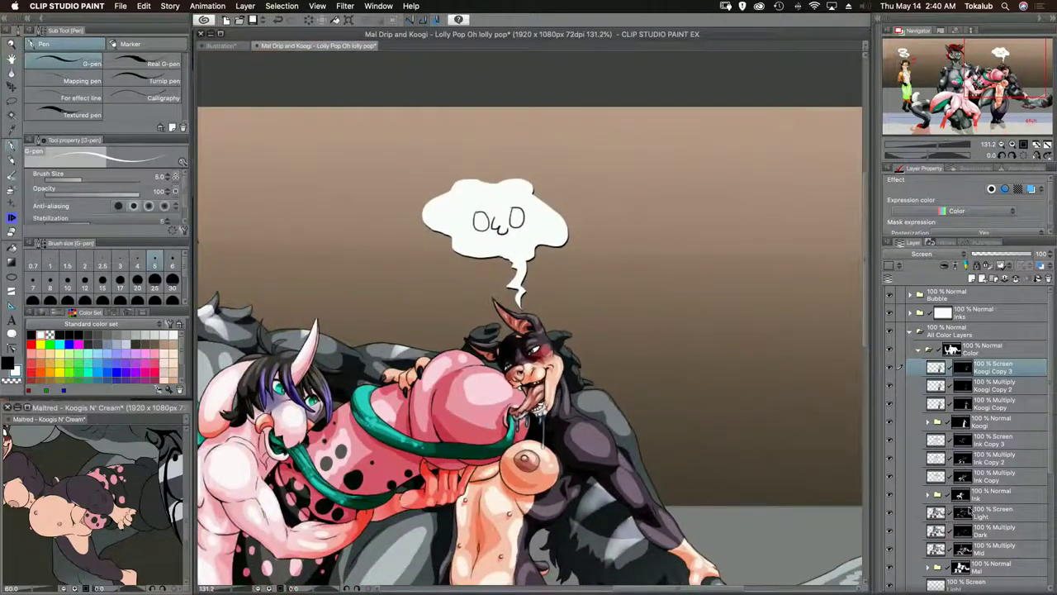
left_click(965, 515)
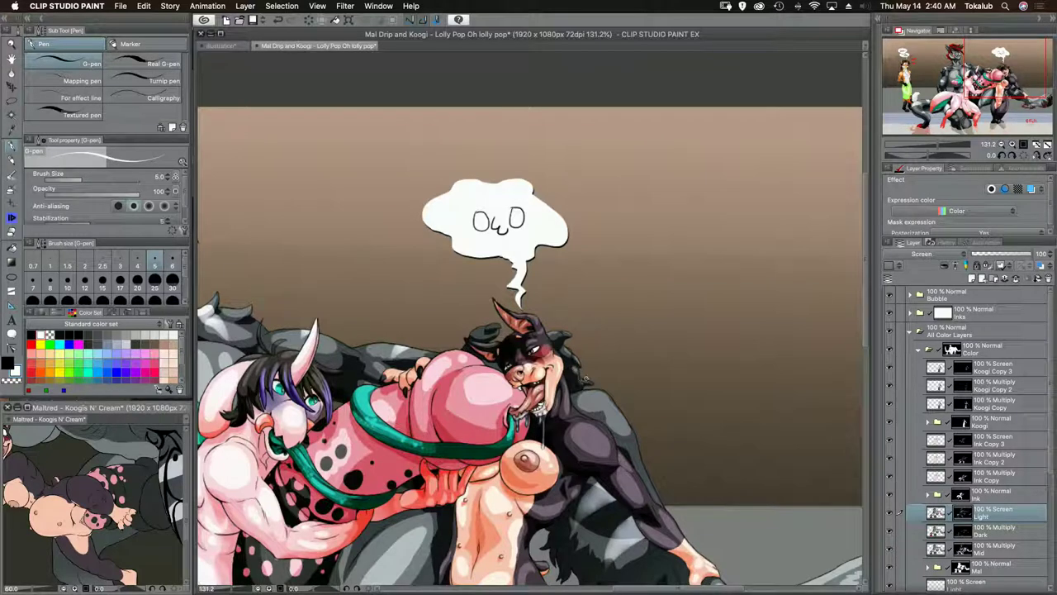
left_click_drag(600, 386, 619, 399)
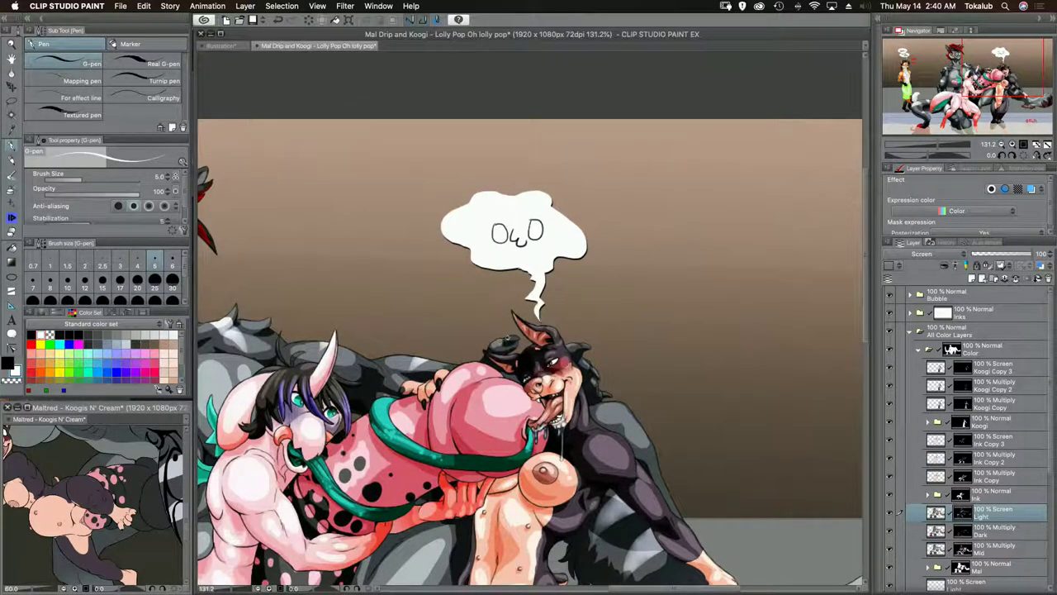
left_click_drag(493, 381, 530, 354)
left_click_drag(583, 420, 558, 284)
key("super+s")
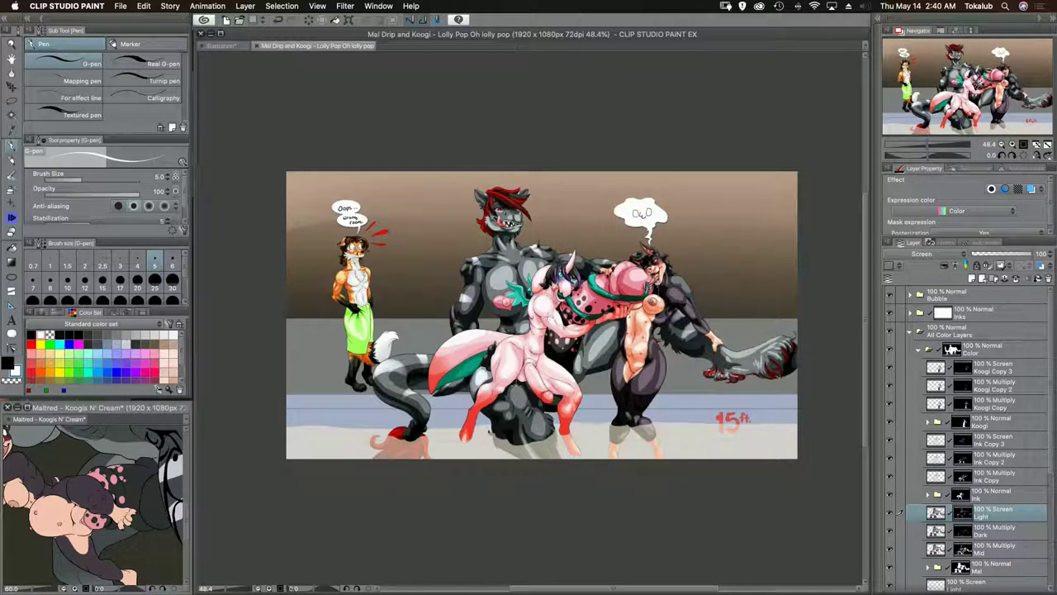
- Try lowering the opacity of the Koogi Copy 2 Multiply layer to 59 and return it to 100
left_click(1021, 369)
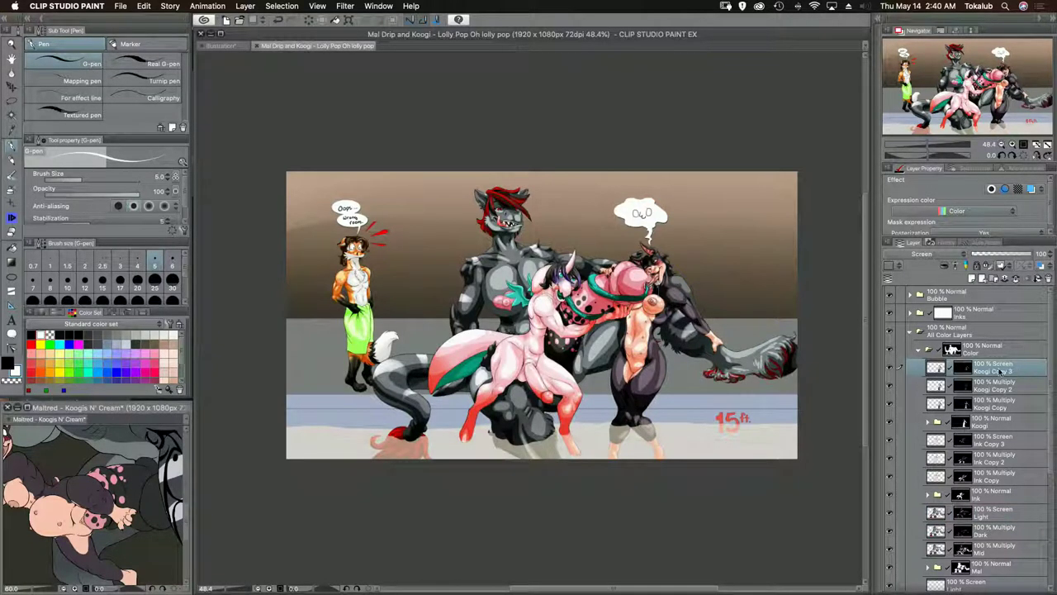
left_click(1023, 385)
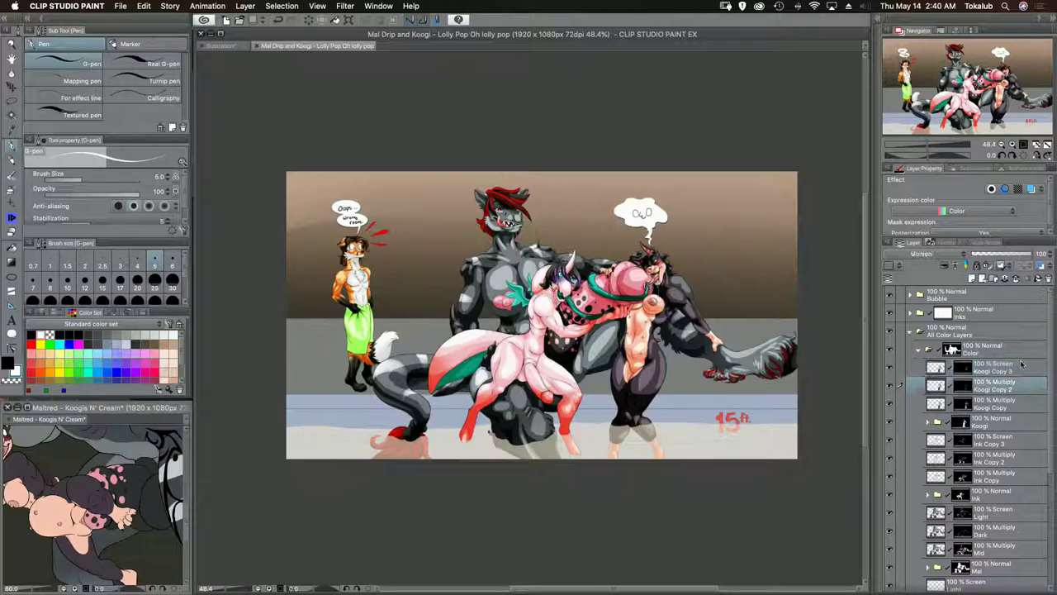
left_click(1008, 256)
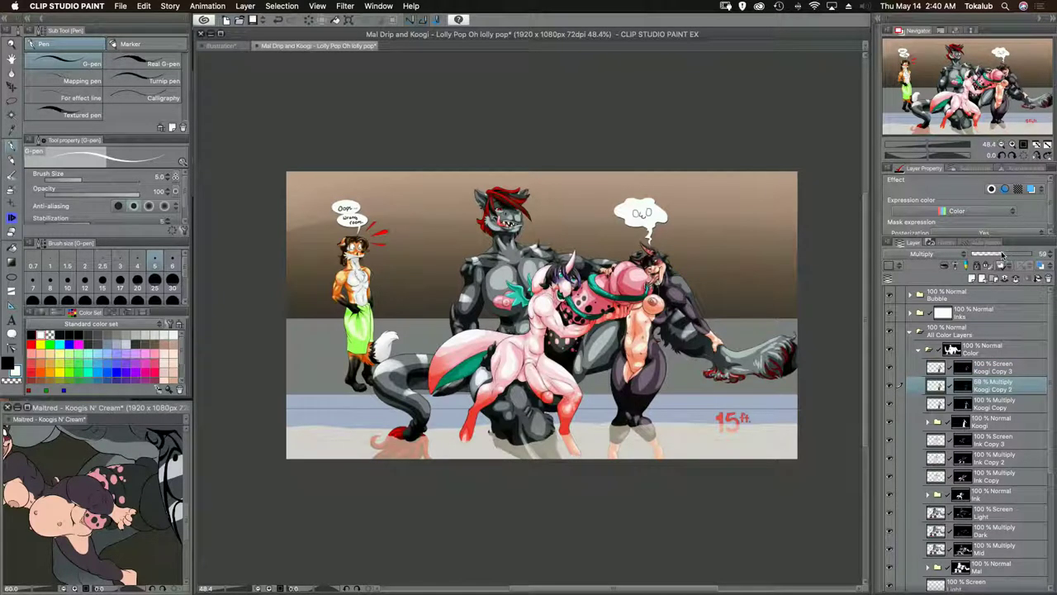
left_click_drag(1002, 255, 1036, 257)
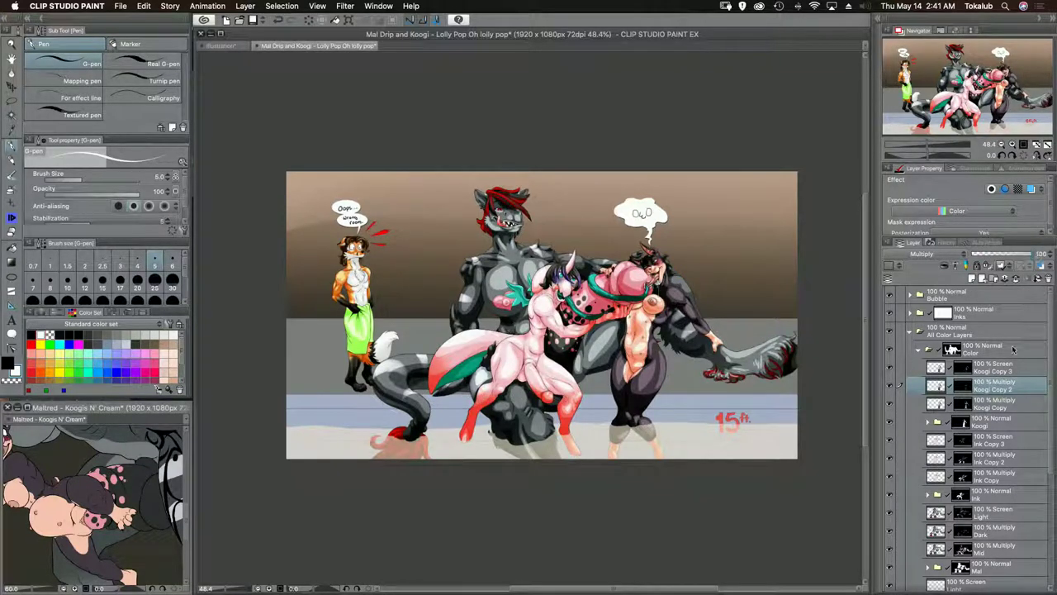
- Lower the opacity of the Koogi Copy Multiply layer to 41
left_click(1010, 404)
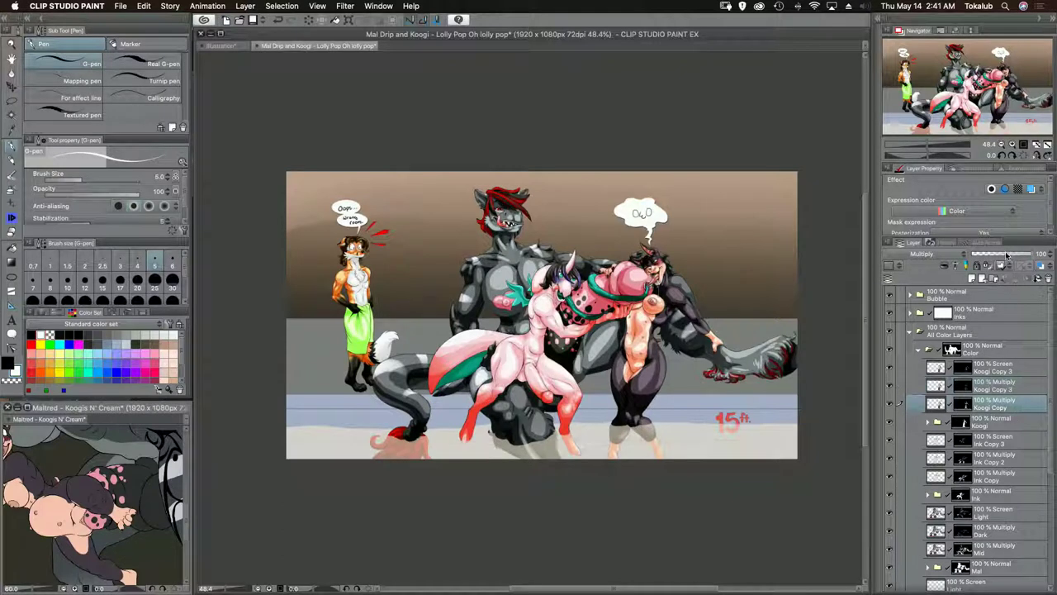
left_click_drag(1006, 256, 996, 257)
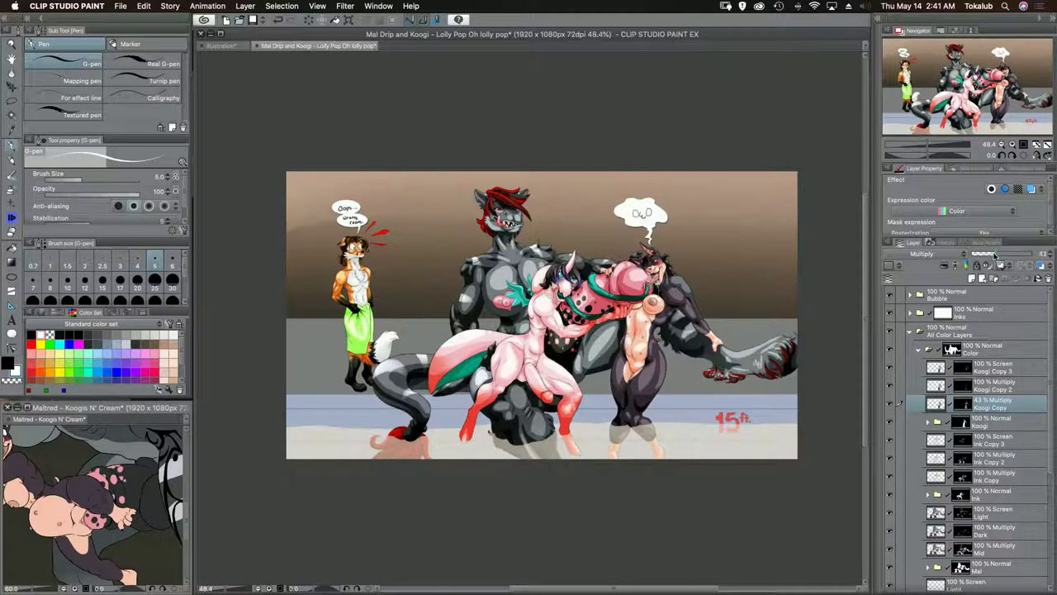
left_click_drag(994, 257, 996, 257)
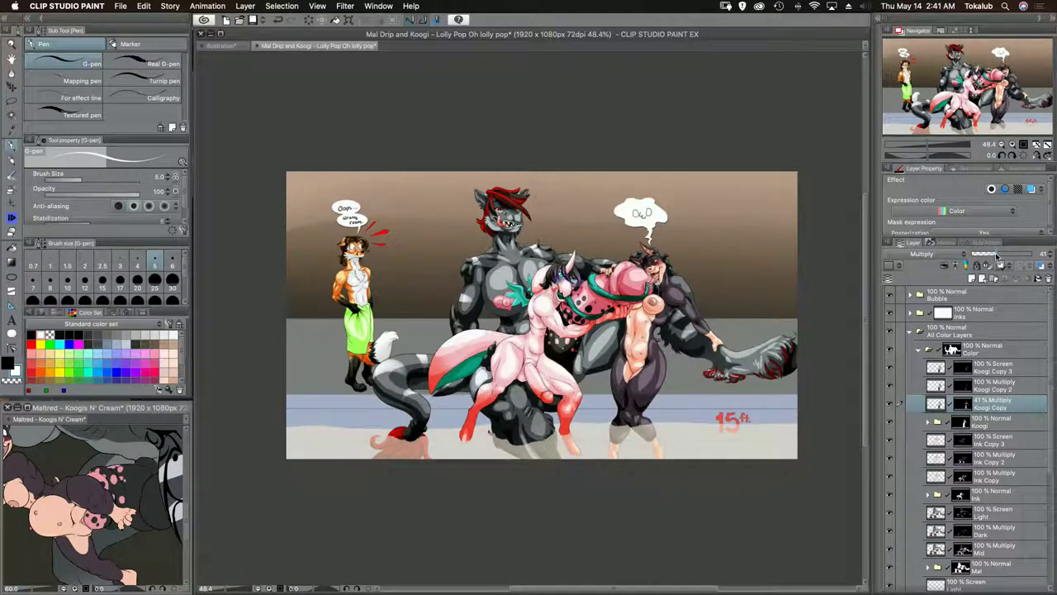
- Lower the opacity of the Koogi Copy 3 Screen layer to 49 and the Ink Copy Multiply layer to 35
left_click(993, 369)
left_click_drag(1005, 259, 1002, 258)
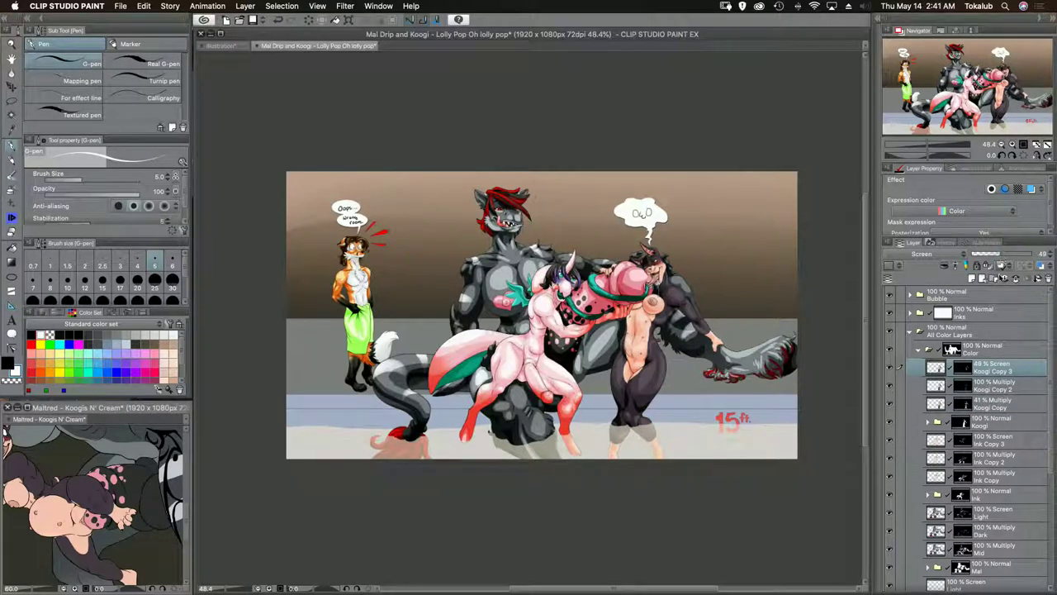
left_click(1010, 477)
mouse_move(1005, 257)
left_mouse_down()
mouse_move(973, 256)
mouse_move(1039, 256)
left_mouse_up()
left_click(1016, 440)
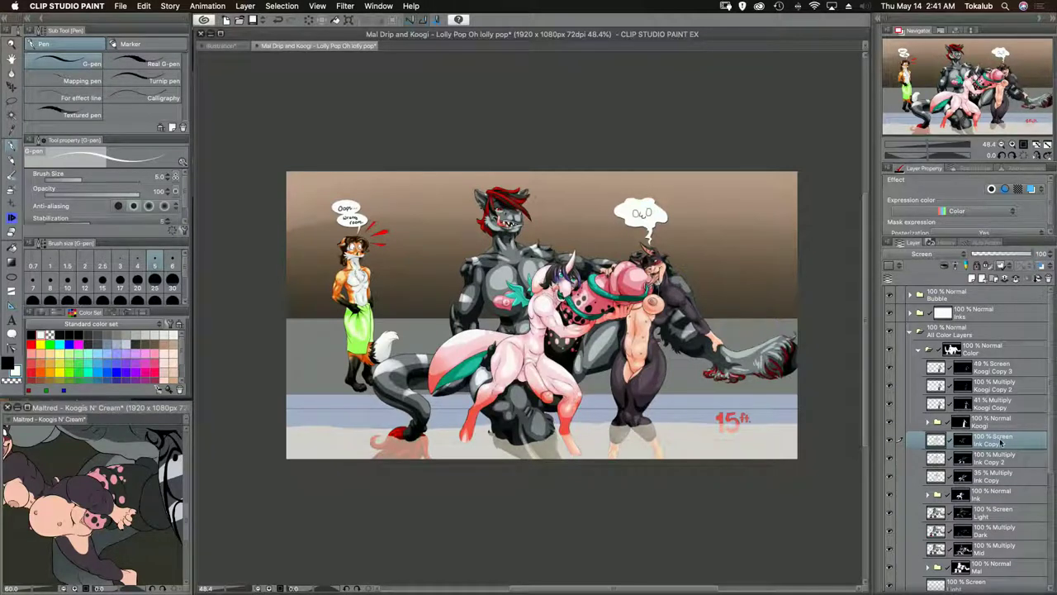
- Lower the opacity of the Mid Multiply layer above the Mal folder to 54 and its Light Screen layer to 57
left_click(1012, 546)
left_click(1007, 254)
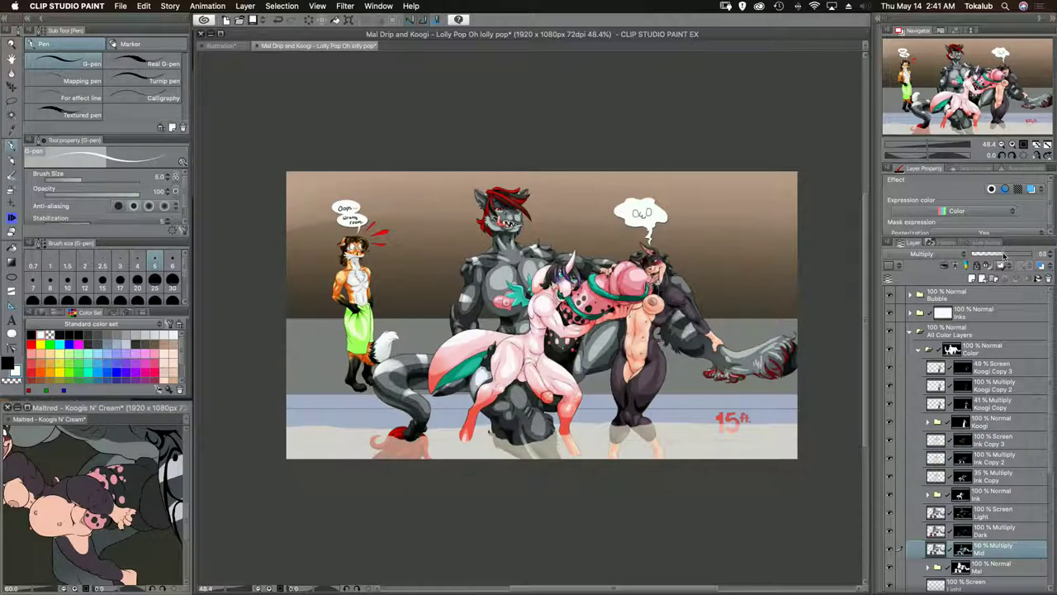
left_click_drag(1004, 256, 1006, 255)
left_click(1007, 512)
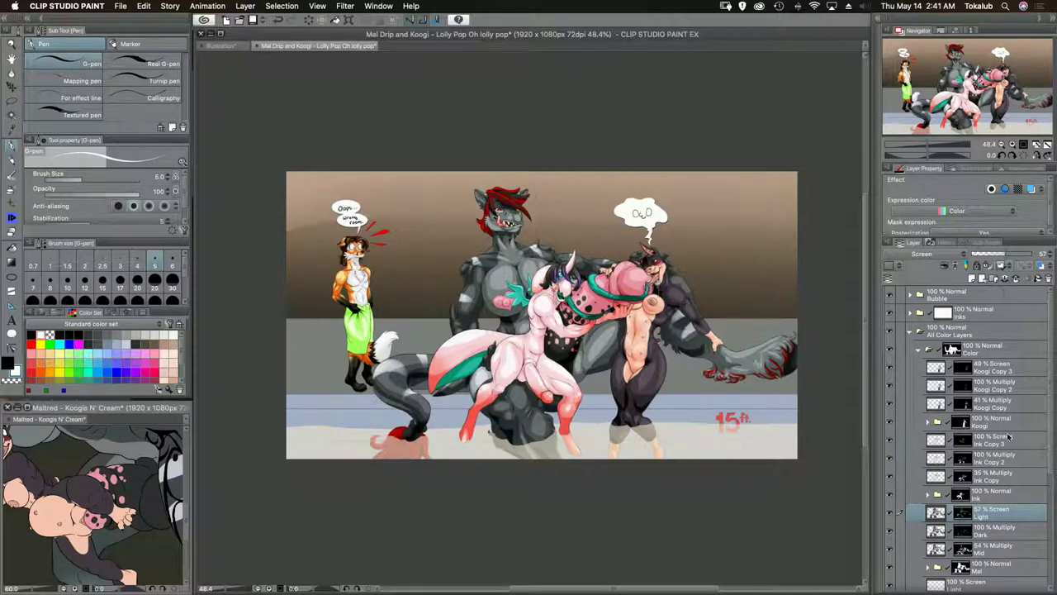
- Lower the opacity of the Mid Multiply layer above the Rust folder to 30 and its Light Screen layer to 59
scroll(997, 463, "down", 5)
scroll(998, 476, "down", 1)
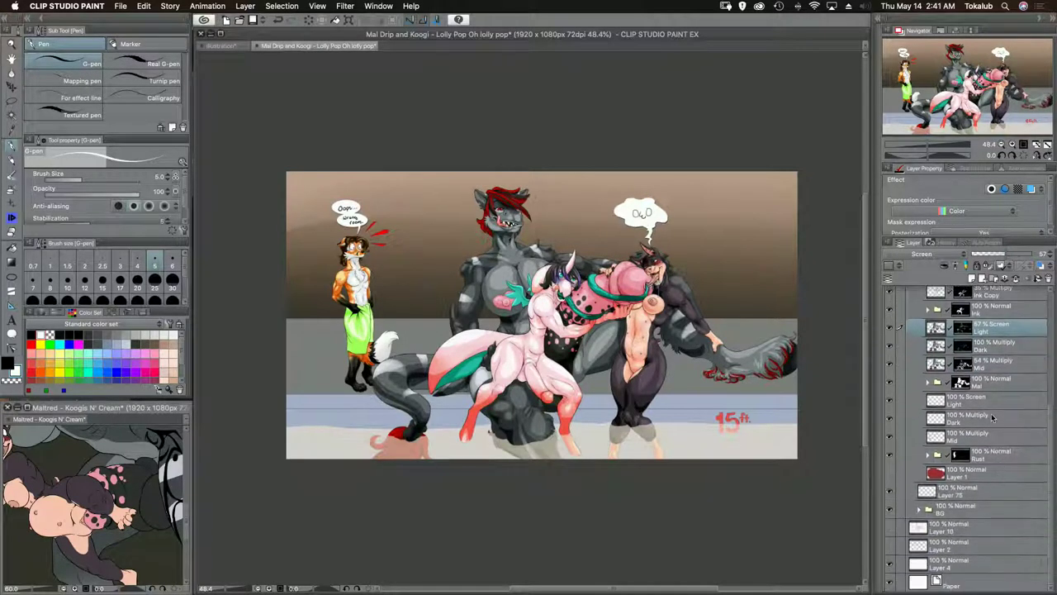
left_click(998, 434)
left_click(999, 256)
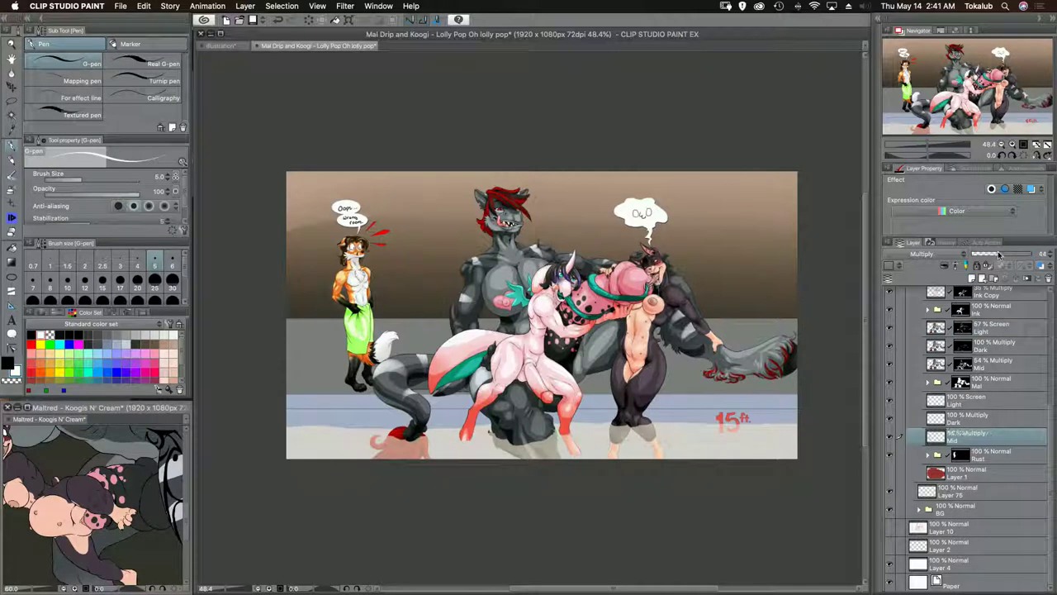
mouse_move(995, 256)
left_mouse_down()
mouse_move(975, 256)
mouse_move(991, 257)
left_mouse_up()
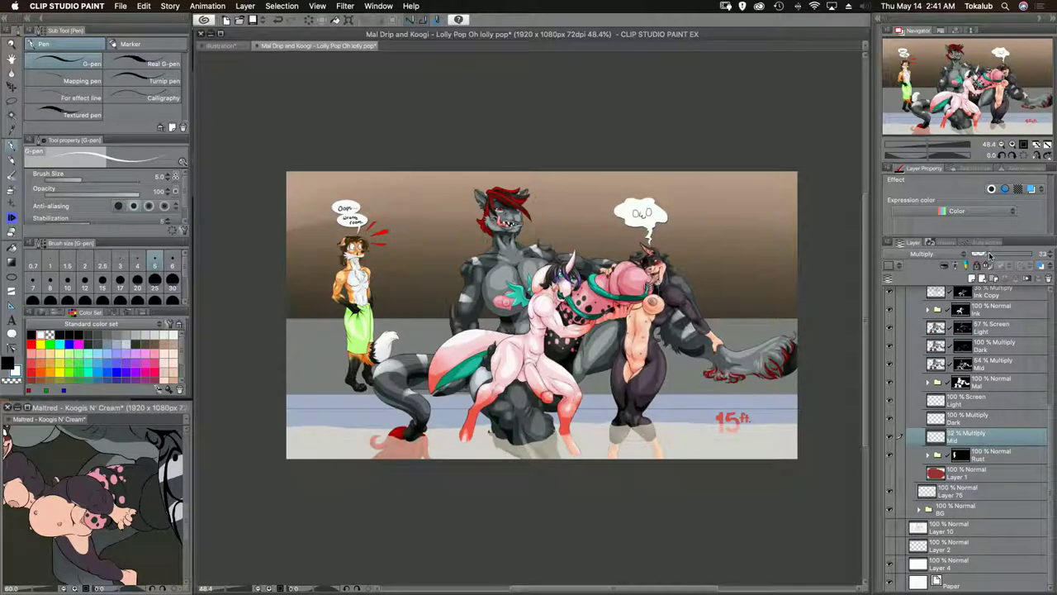
left_click(999, 401)
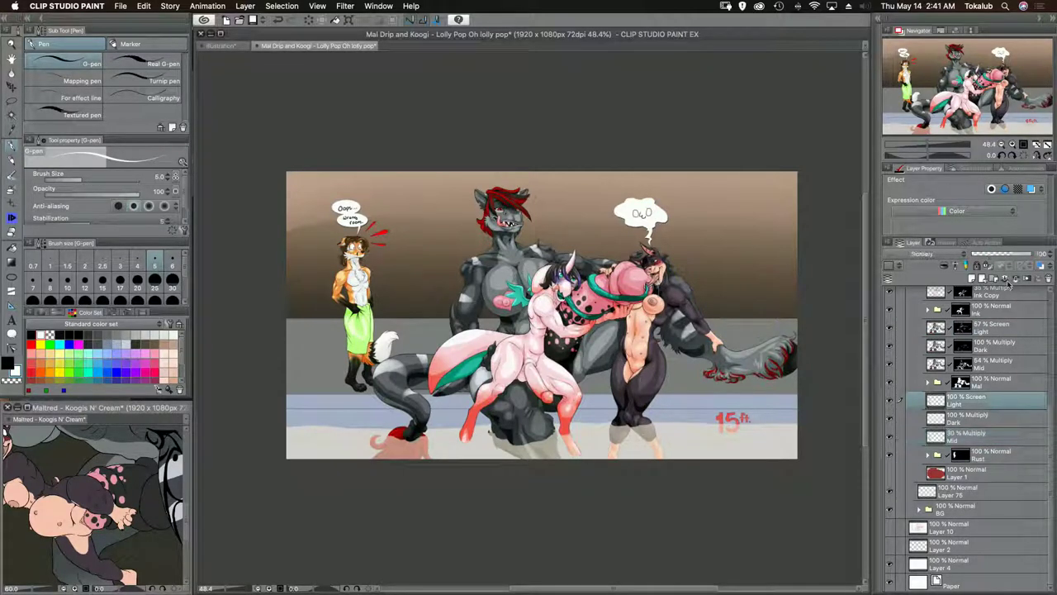
mouse_move(1006, 257)
left_mouse_down()
mouse_move(997, 256)
mouse_move(1011, 256)
left_mouse_up()
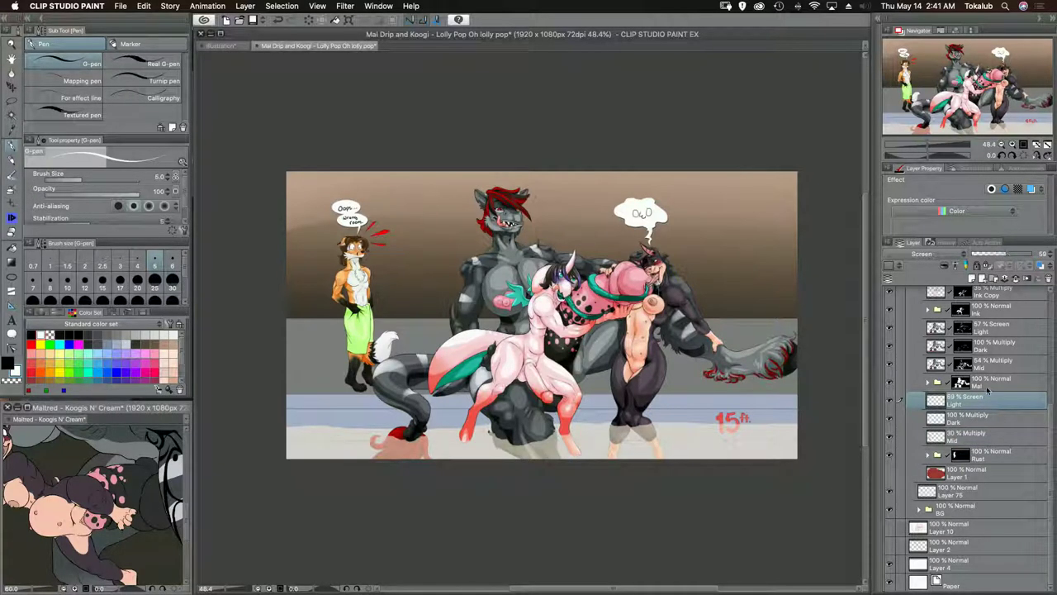
- Add a new Normal layer directly above the Light Screen layer that belongs to Rust
scroll(624, 350, "down", 3)
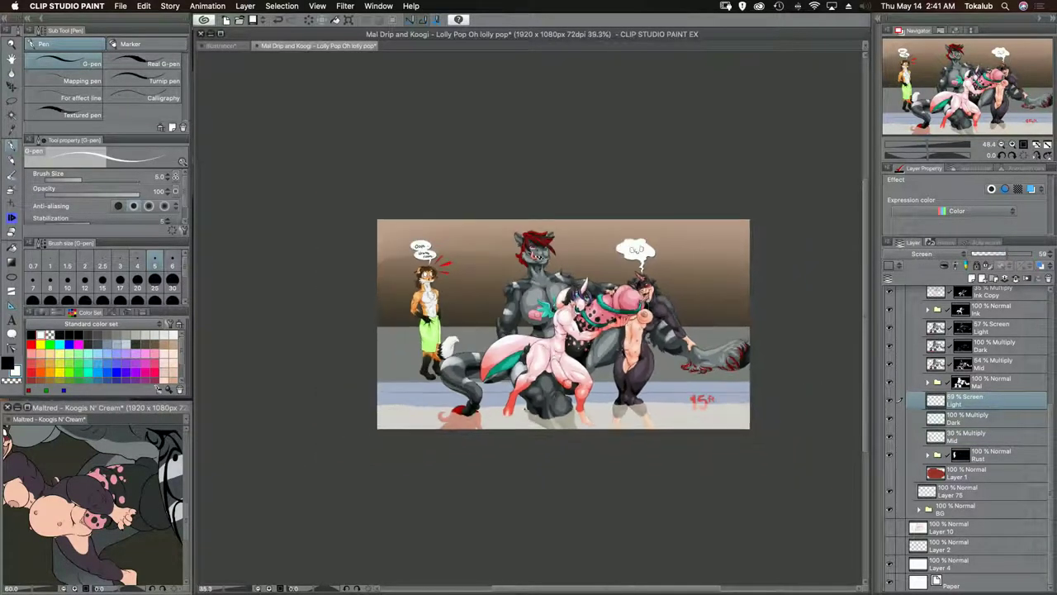
scroll(624, 349, "up", 3)
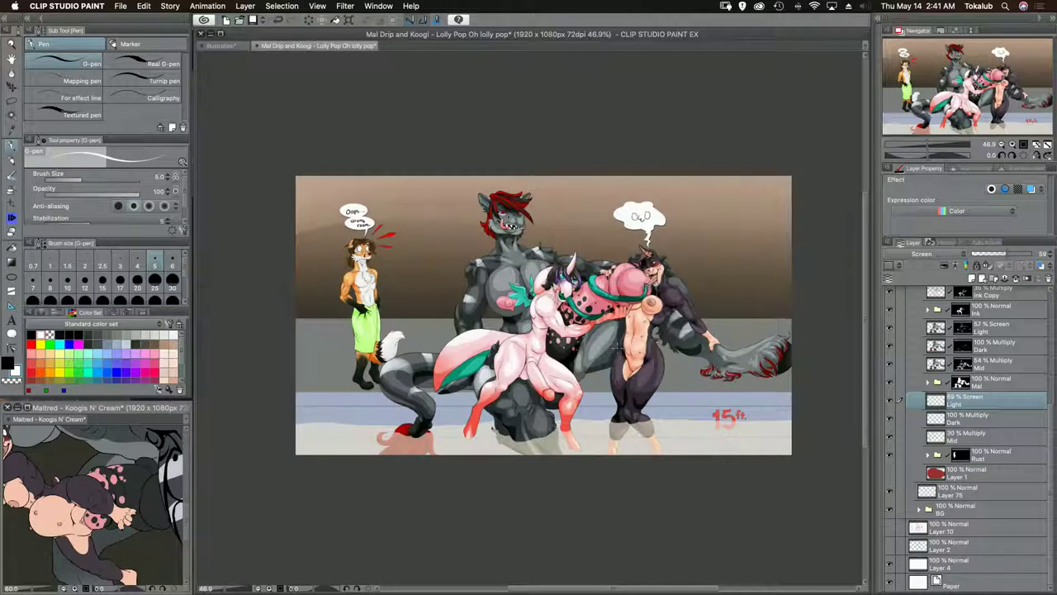
left_click_drag(621, 324, 601, 403)
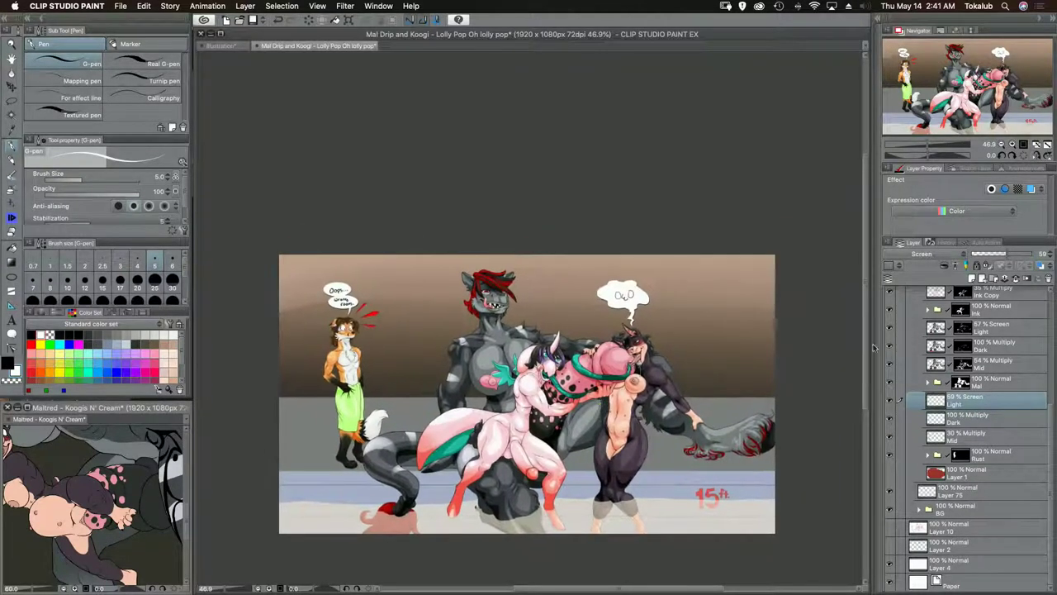
key("super+shift+n")
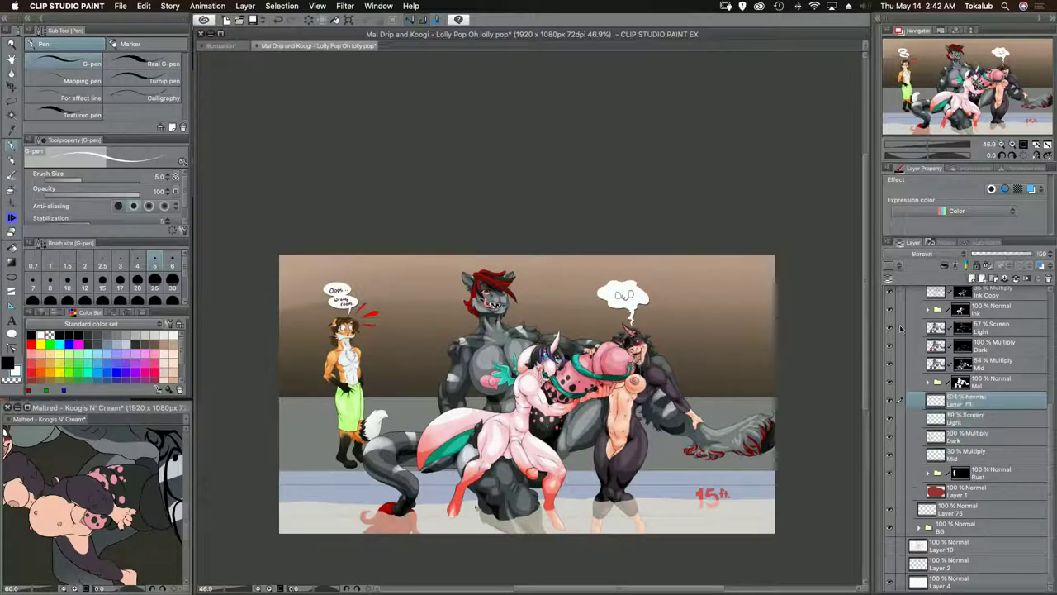
- Paint a red blush across the fox's cheeks and muzzle with the Smooth watercolor brush at size 15
key("super+space")
left_click_drag(334, 328, 411, 354)
key("p")
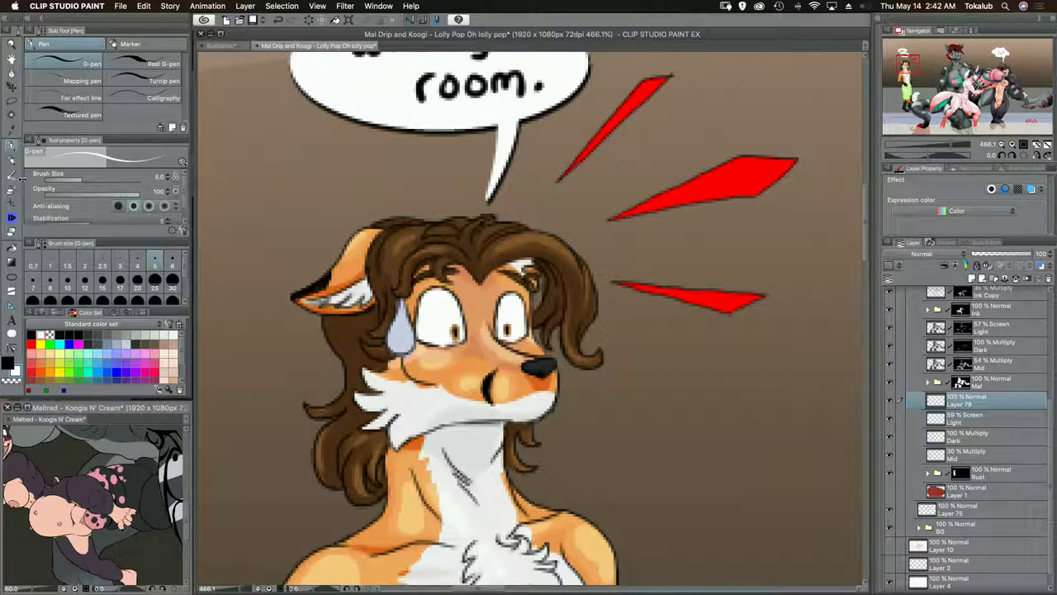
left_click(11, 175)
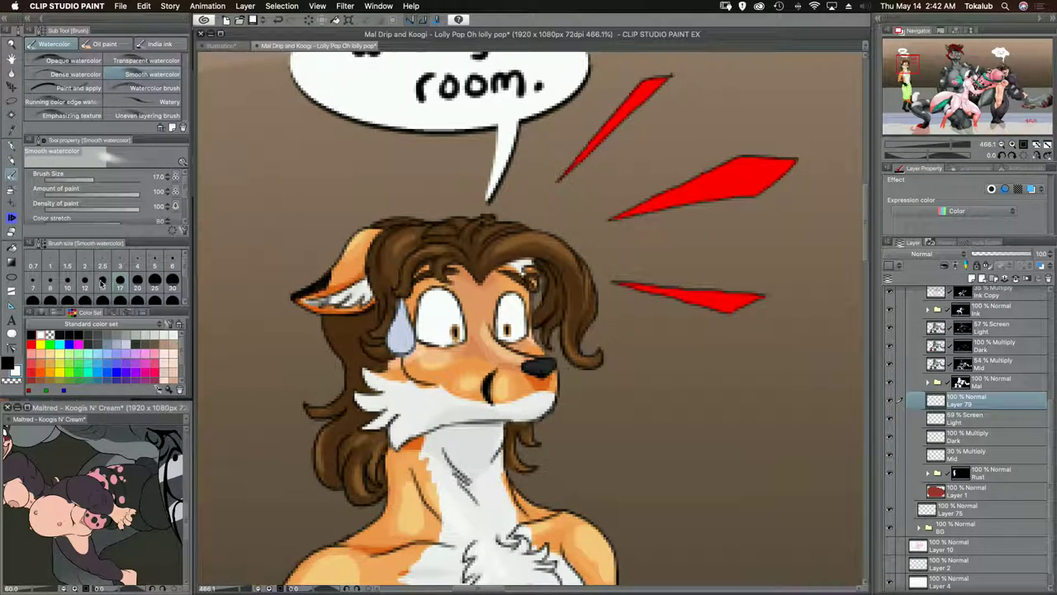
left_click(101, 282)
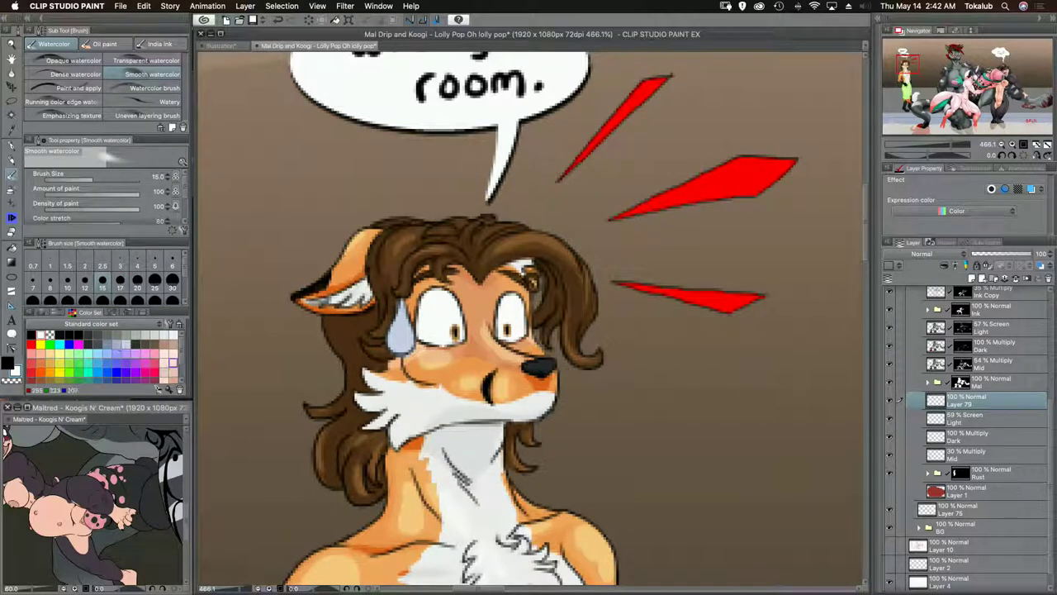
left_click(33, 343)
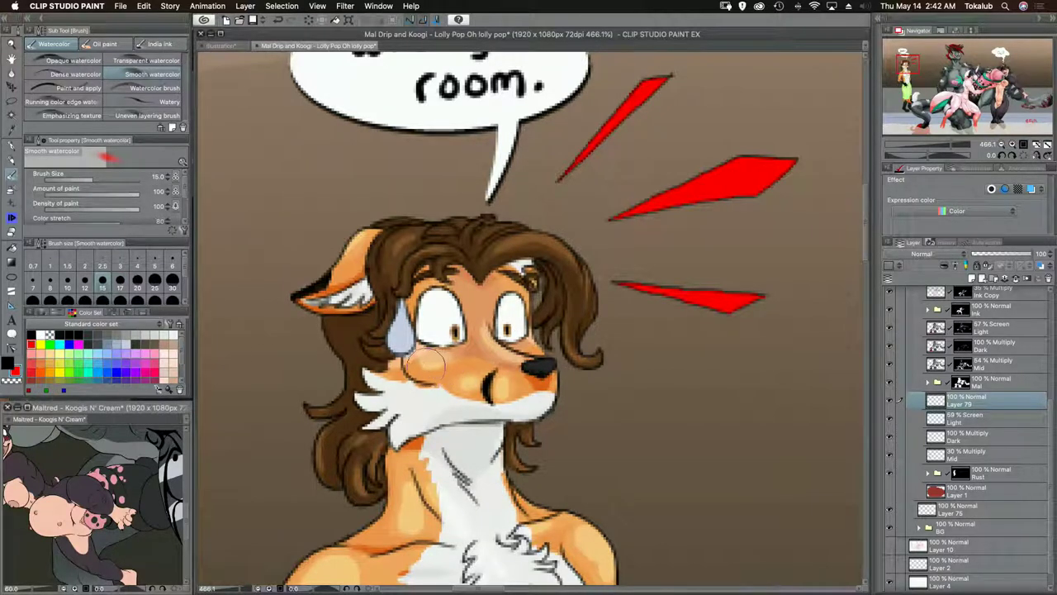
mouse_move(447, 363)
left_mouse_down()
mouse_move(409, 368)
mouse_move(484, 347)
mouse_move(404, 352)
mouse_move(479, 346)
mouse_move(401, 363)
mouse_move(552, 346)
mouse_move(544, 342)
left_mouse_up()
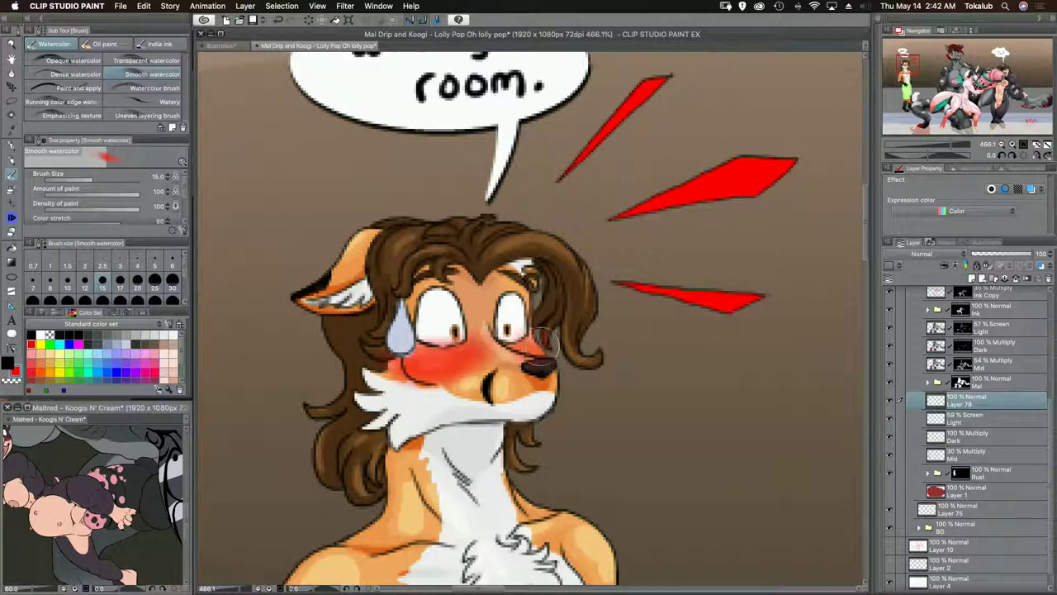
- Clean the blush off the whites of the fox's eyes with the Snap eraser at size 7
left_click(12, 194)
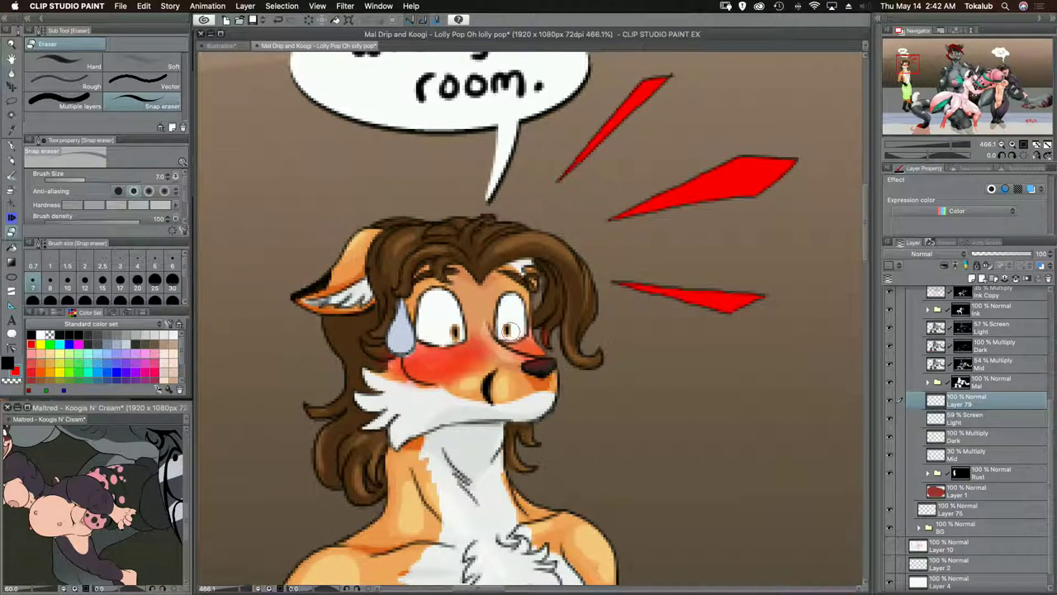
left_click_drag(454, 297, 427, 338)
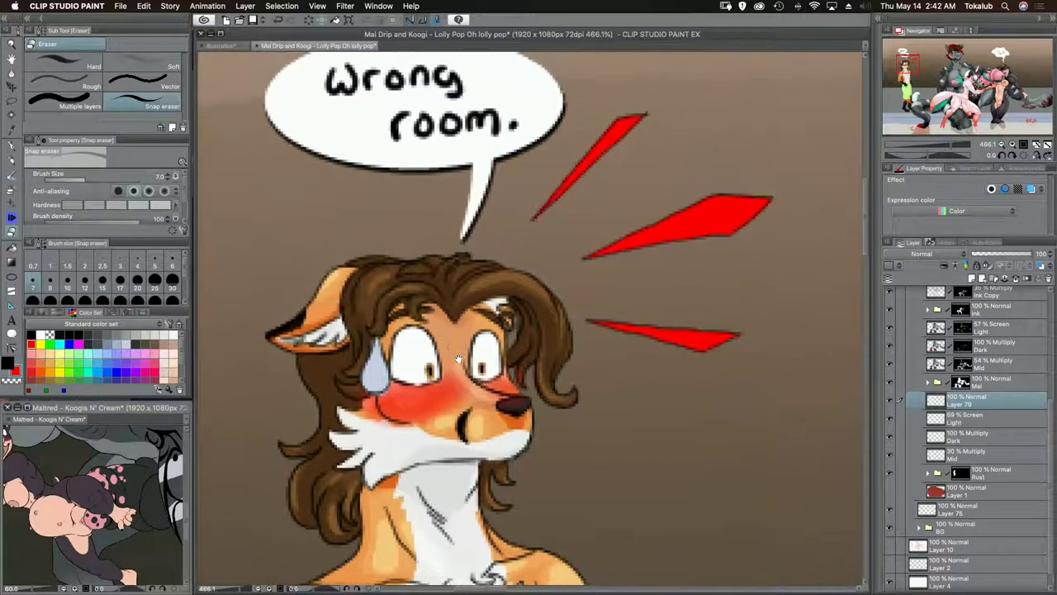
left_click_drag(519, 383, 451, 334)
scroll(450, 334, "down", 6)
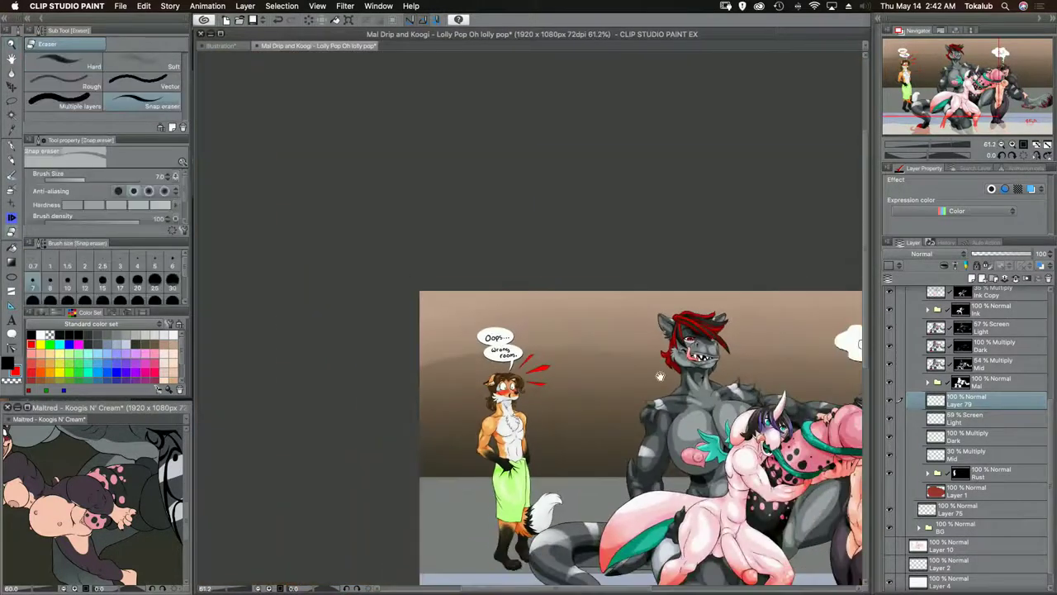
left_click_drag(530, 367, 458, 350)
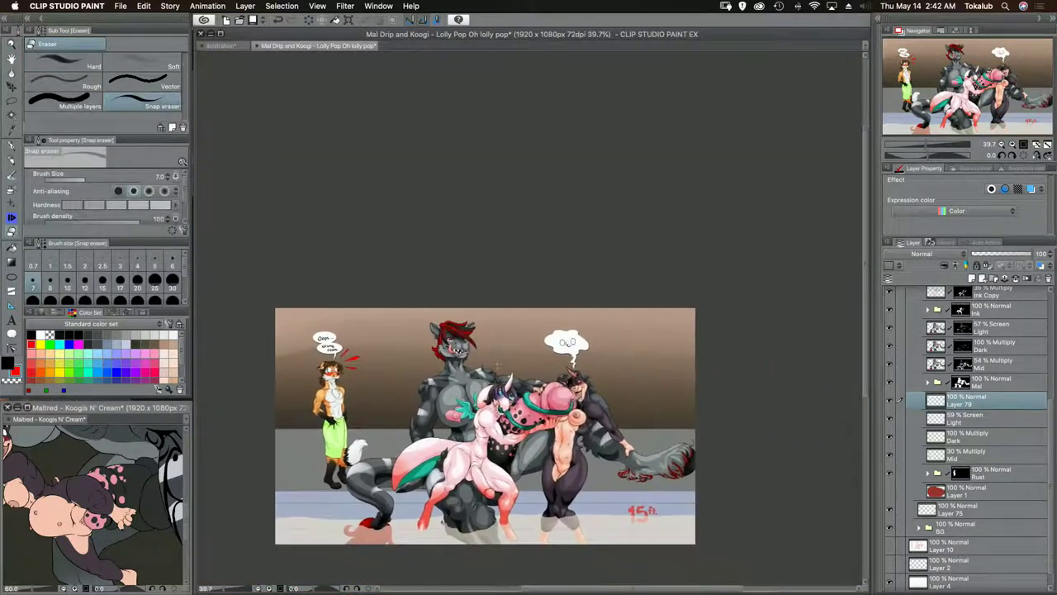
scroll(573, 312, "down", 3)
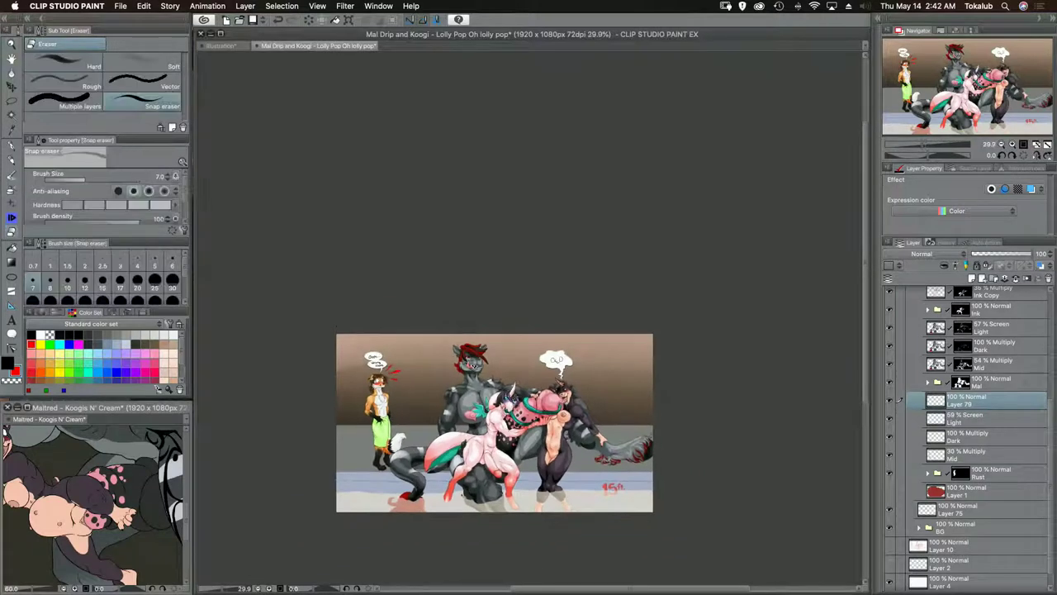
- Select and copy the whole canvas with all layers, and save the illustration
key("super+a")
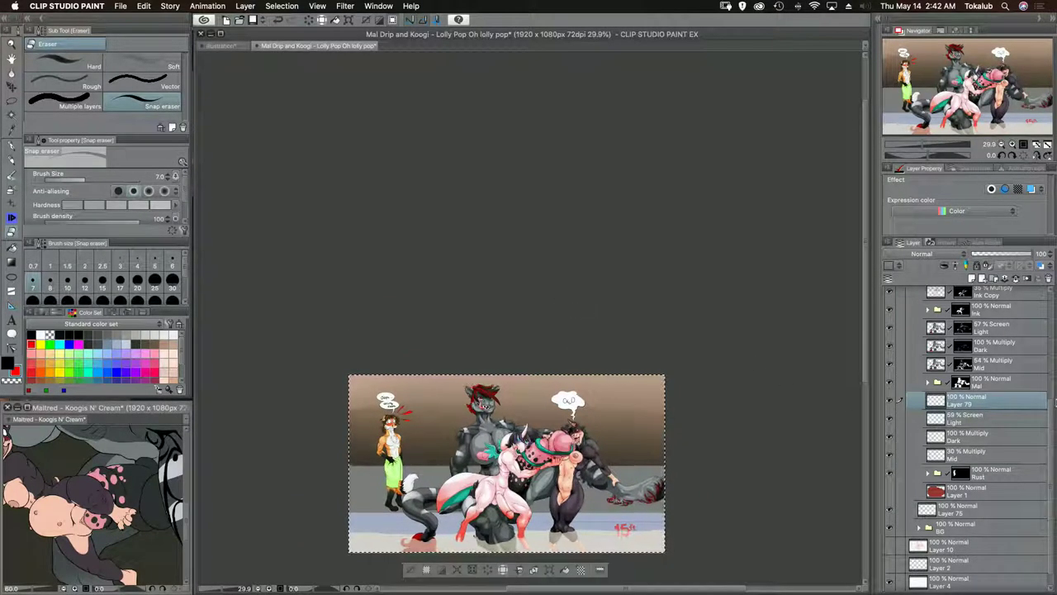
scroll(999, 347, "up", 5)
scroll(1004, 299, "down", 5)
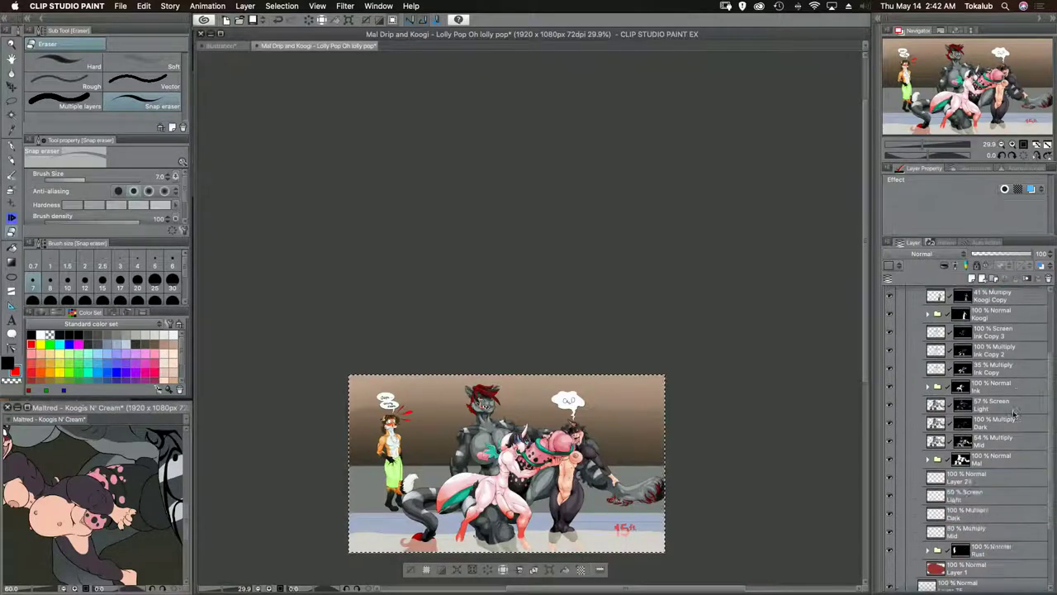
left_click(1004, 581)
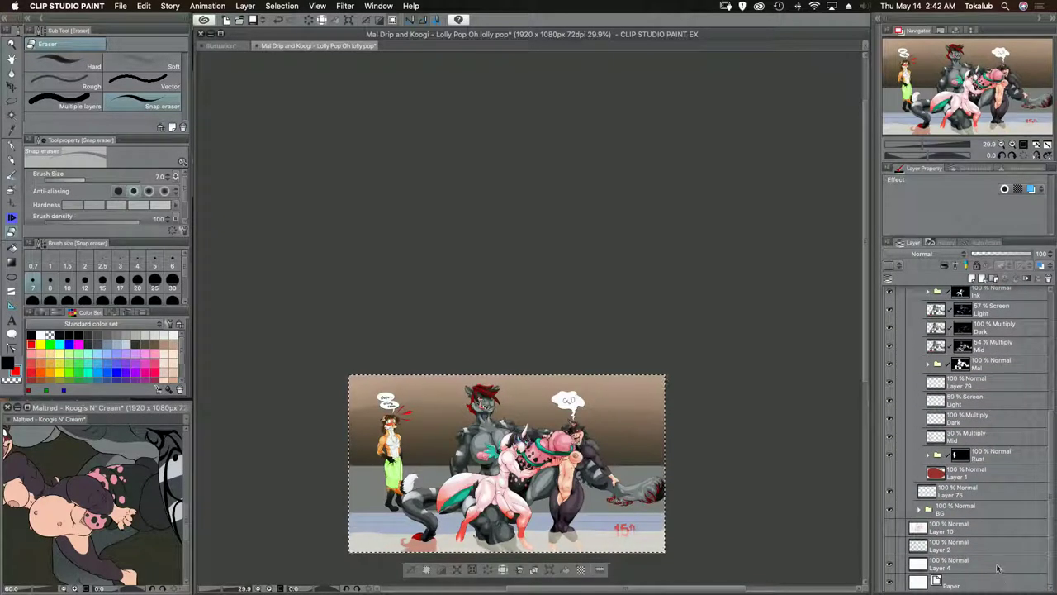
key("super+alt+a")
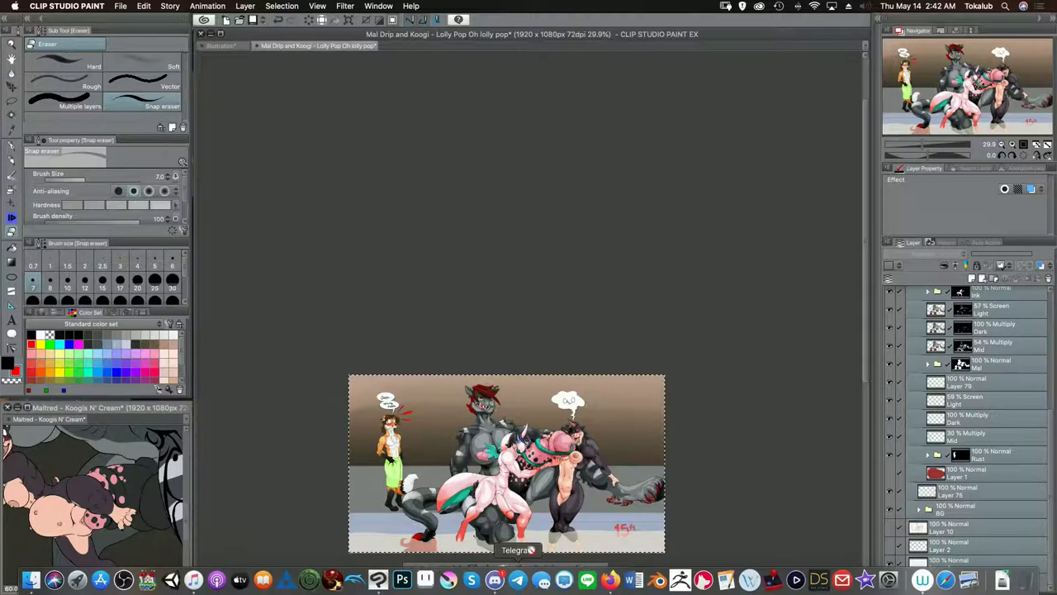
key("super+s")
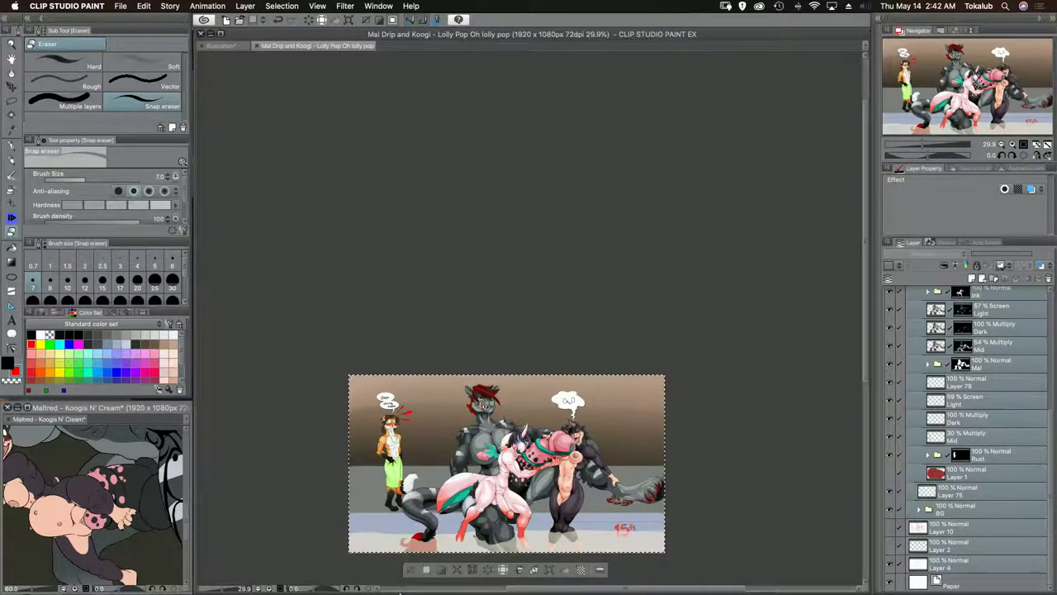
- Switch to Discord and send the message "okay see if the new one is still up" in the open direct conversation
mouse_move(402, 592)
left_click(494, 580)
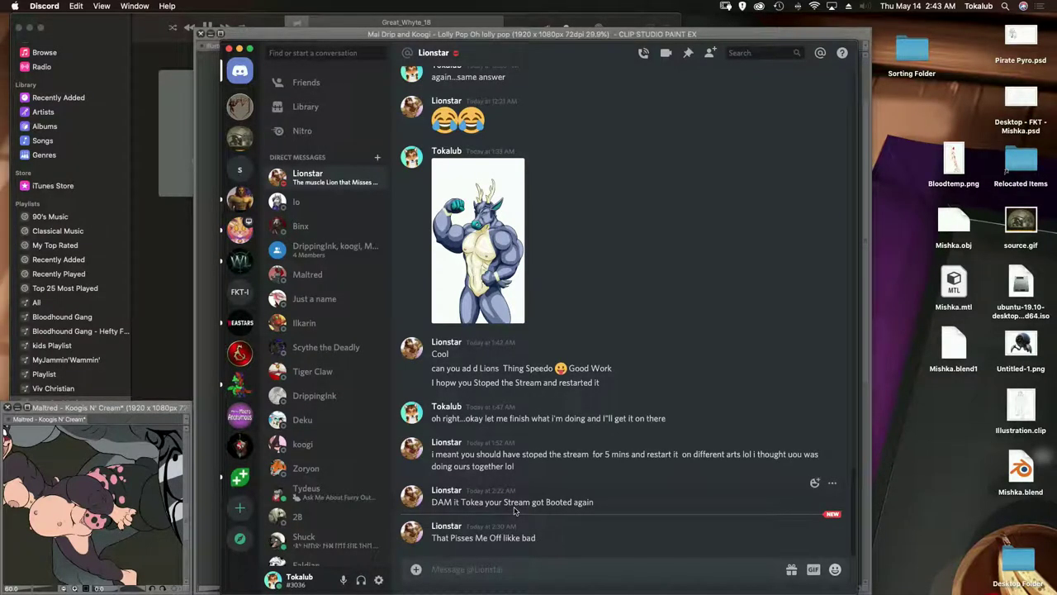
type("okay see if the new one is still up")
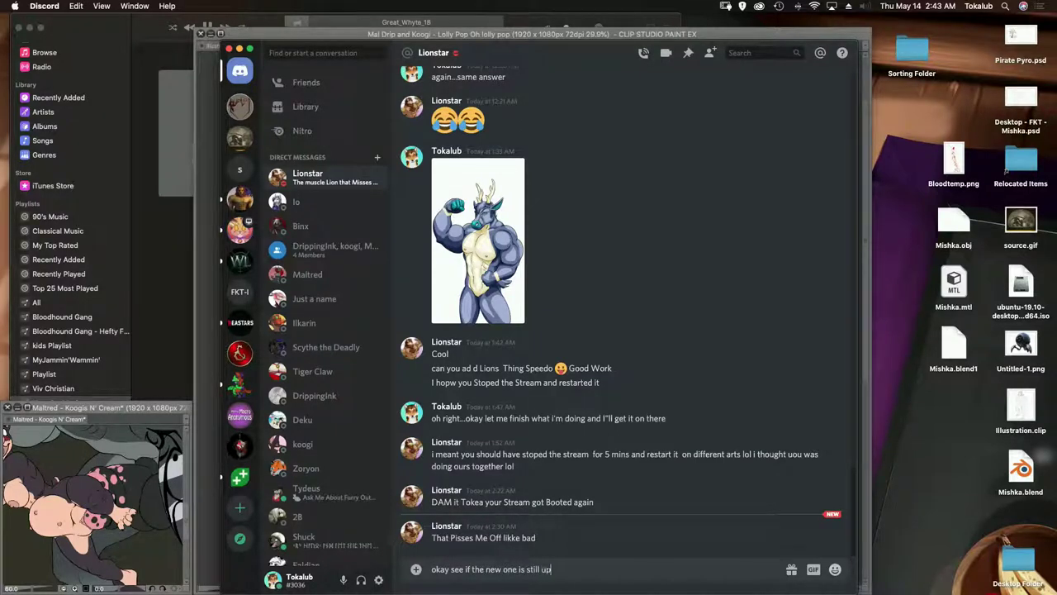
key("Return")
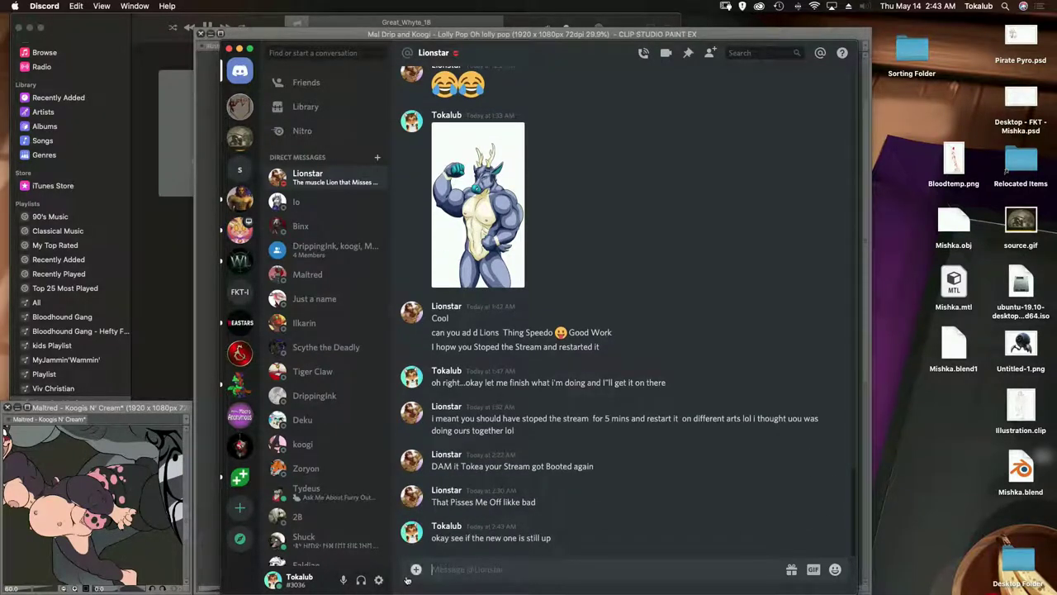
- Post the copied illustration in the four-member group chat, and open the Buttercup Dating server
left_click(331, 248)
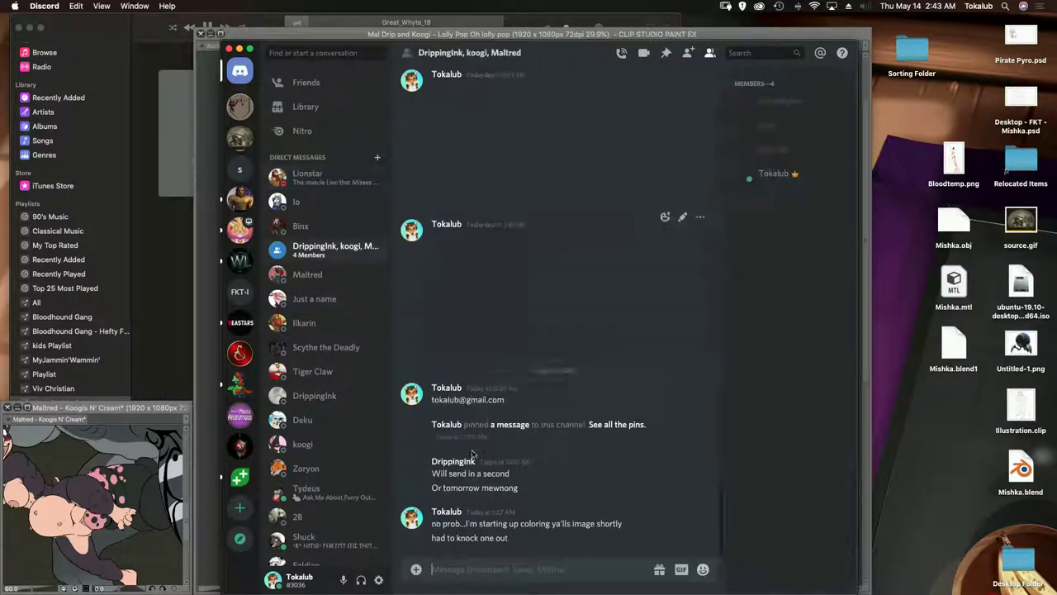
key("super+v")
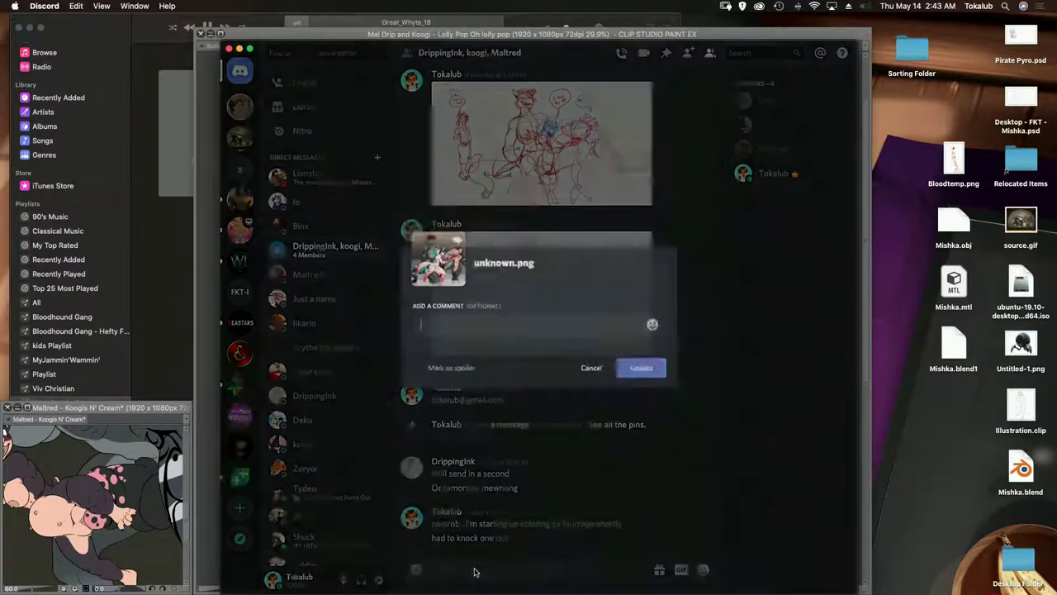
key("Return")
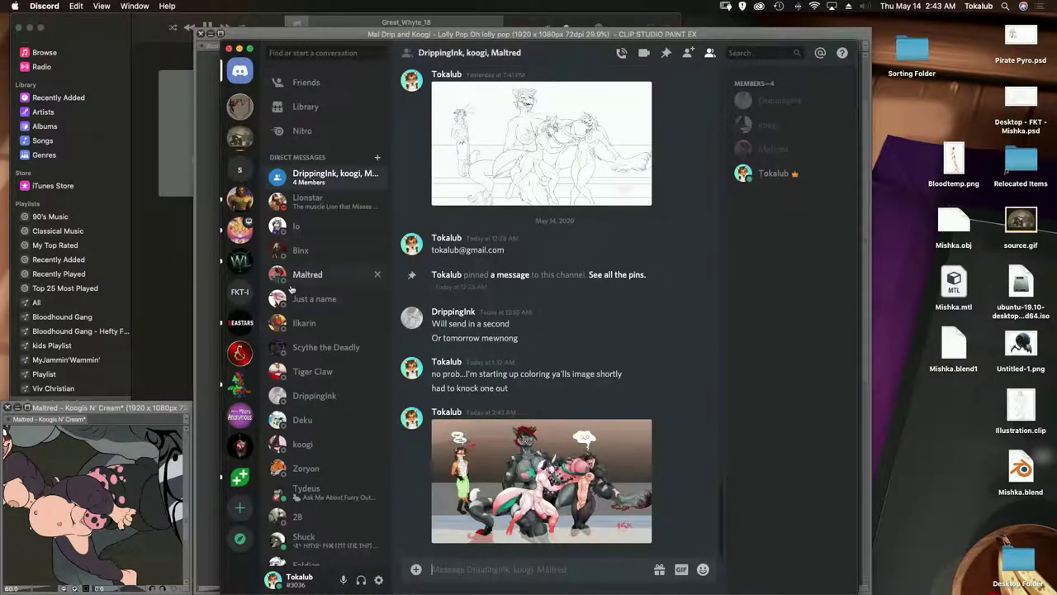
left_click(239, 231)
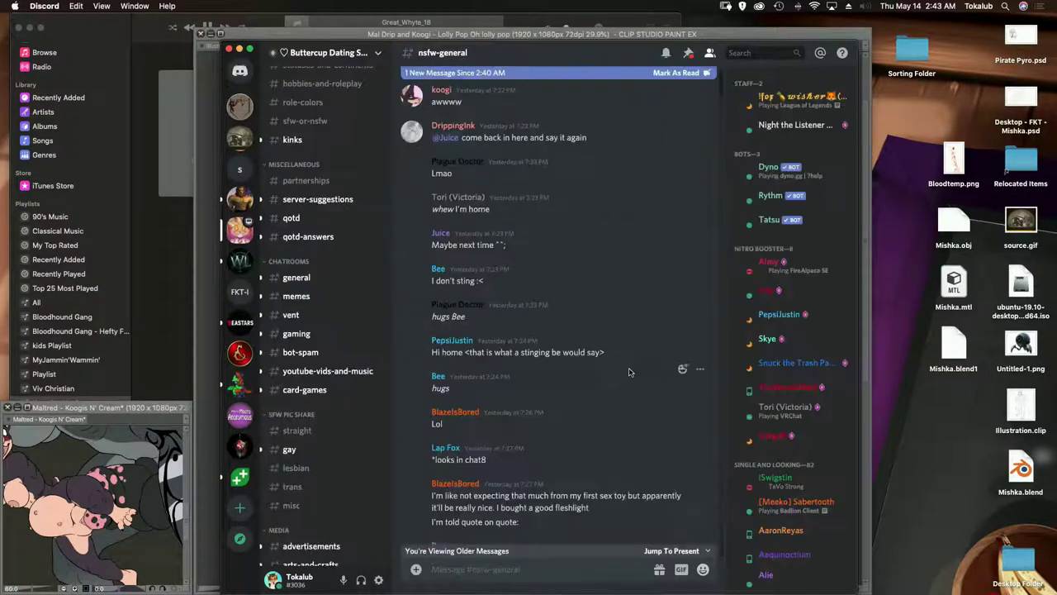
- Jump to the newest messages in the nsfw-general channel and close the Discord window
scroll(632, 378, "down", 5)
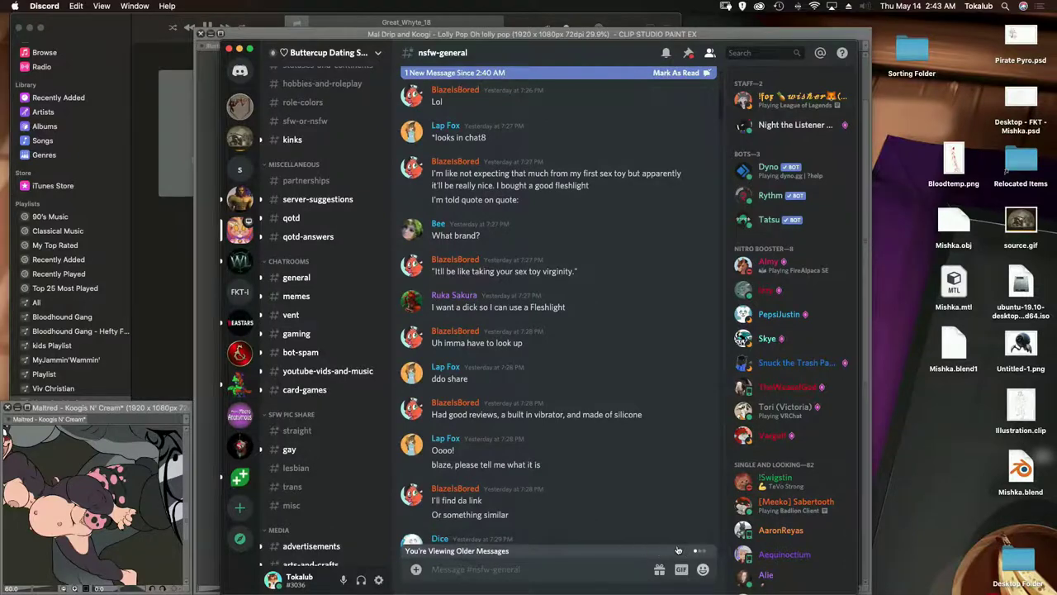
left_click(671, 550)
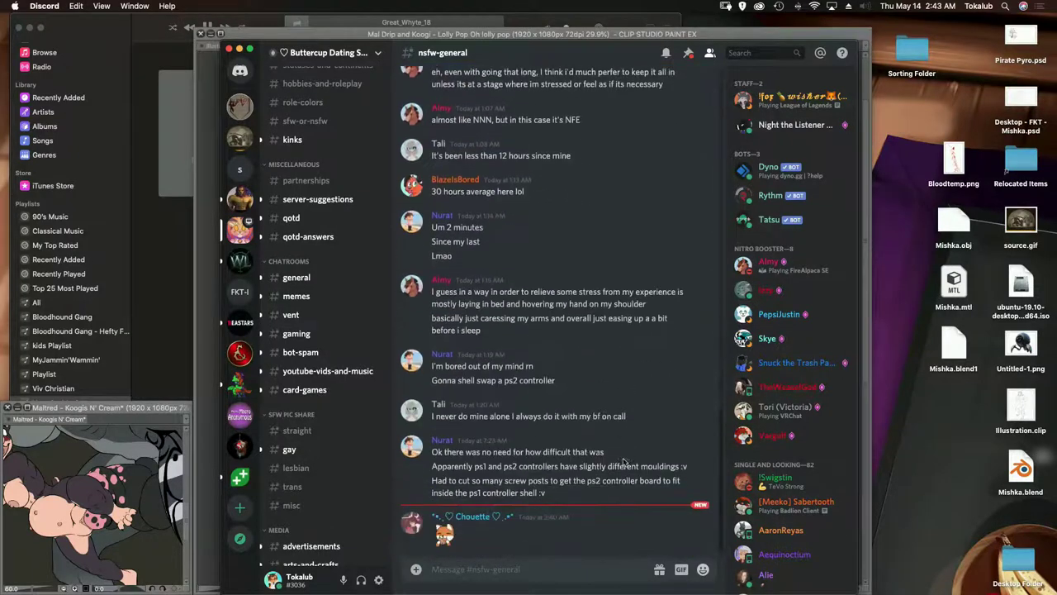
left_click(233, 49)
- Back in Clip Studio Paint, close all open documents, discarding the changes to Illustration and Maltred - Koogis N' Cream
left_click(257, 41)
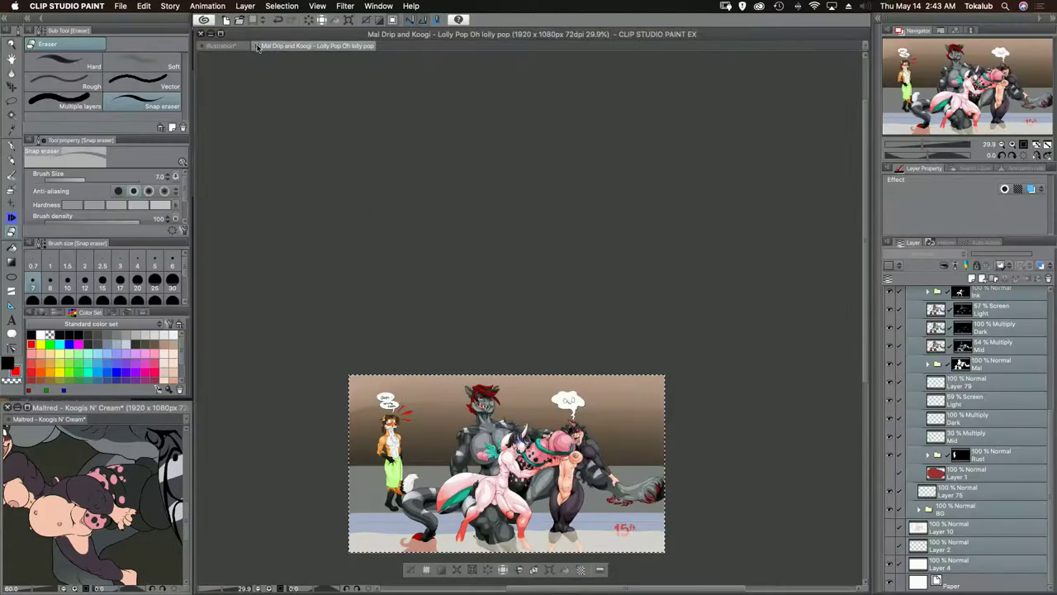
left_click(208, 46)
left_click(205, 47)
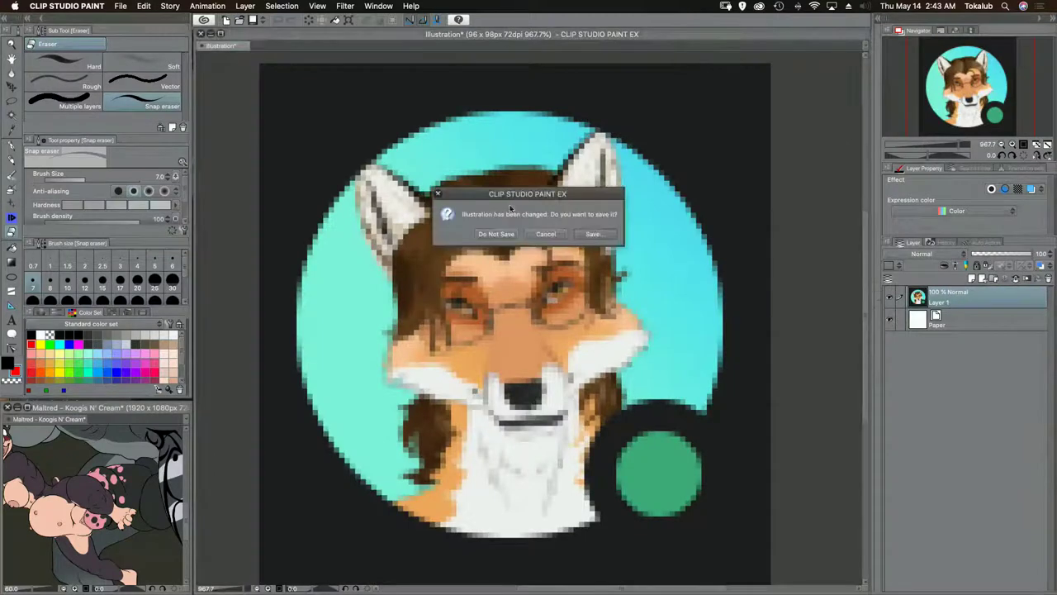
left_click(496, 239)
left_click(5, 419)
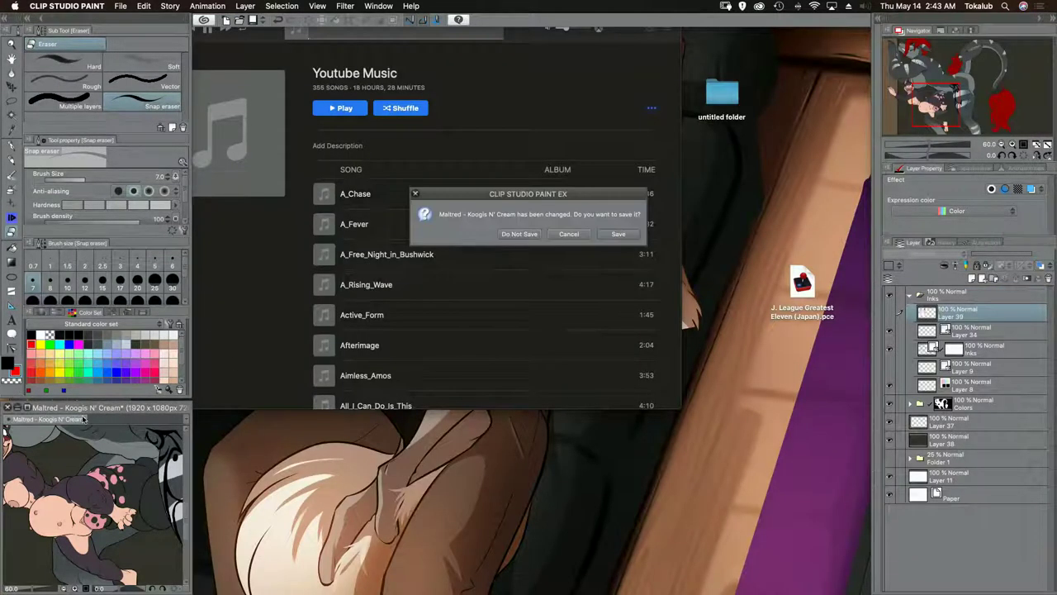
left_click(519, 234)
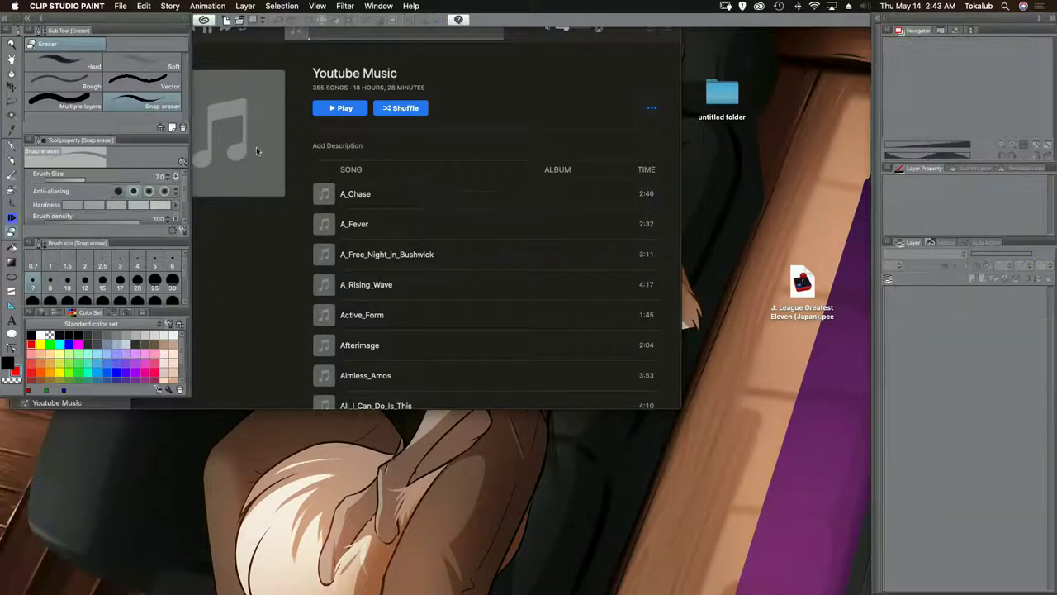
- Open the file Bink - Cyborg Mishka.clip from the Binx folder inside Sorting Folder
left_click(122, 6)
mouse_move(132, 51)
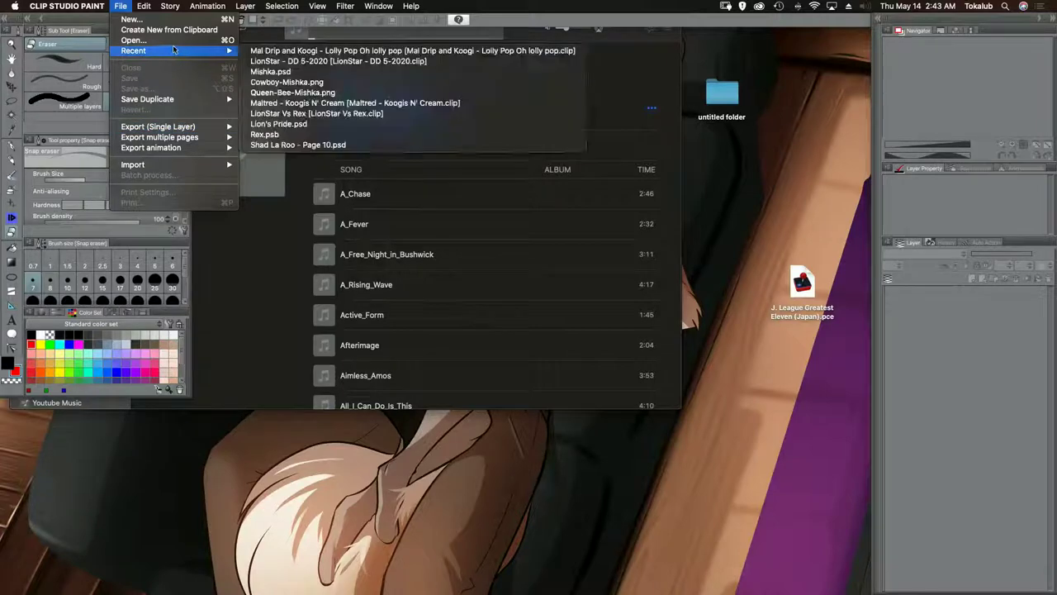
left_click(134, 41)
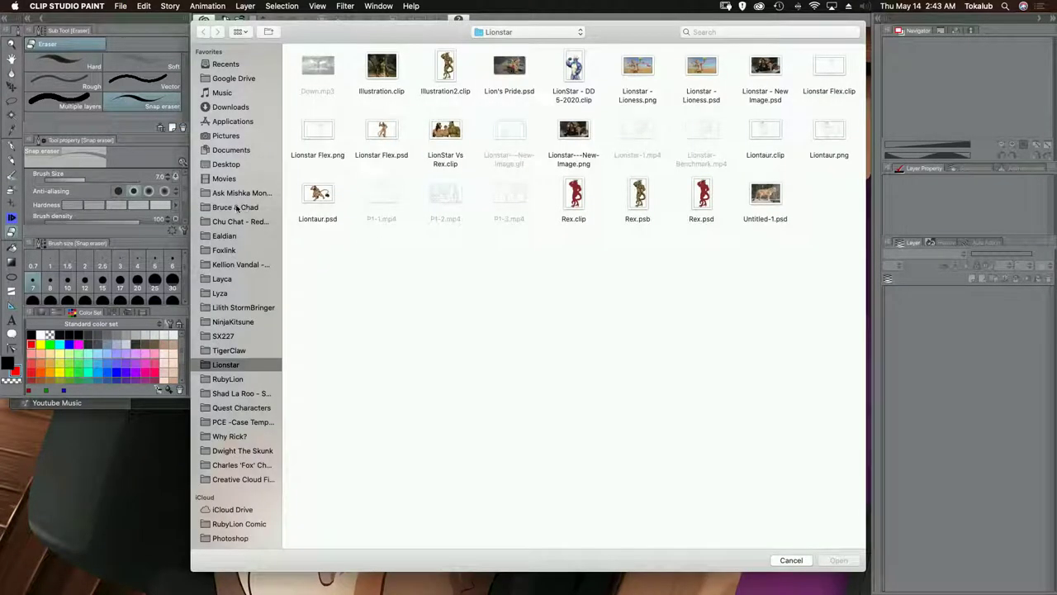
left_click(542, 36)
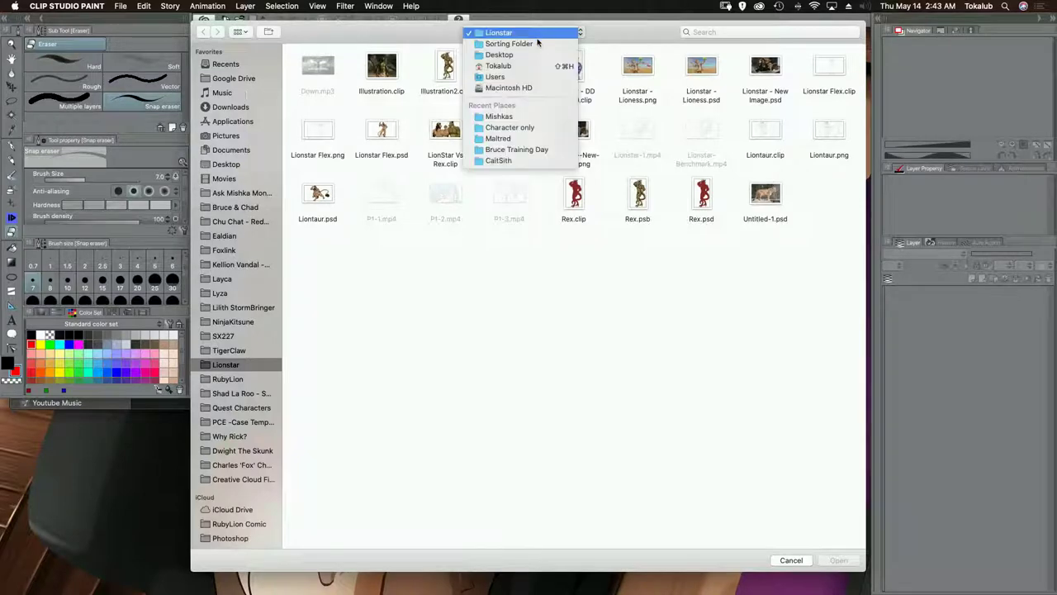
left_click(537, 44)
double_click(574, 198)
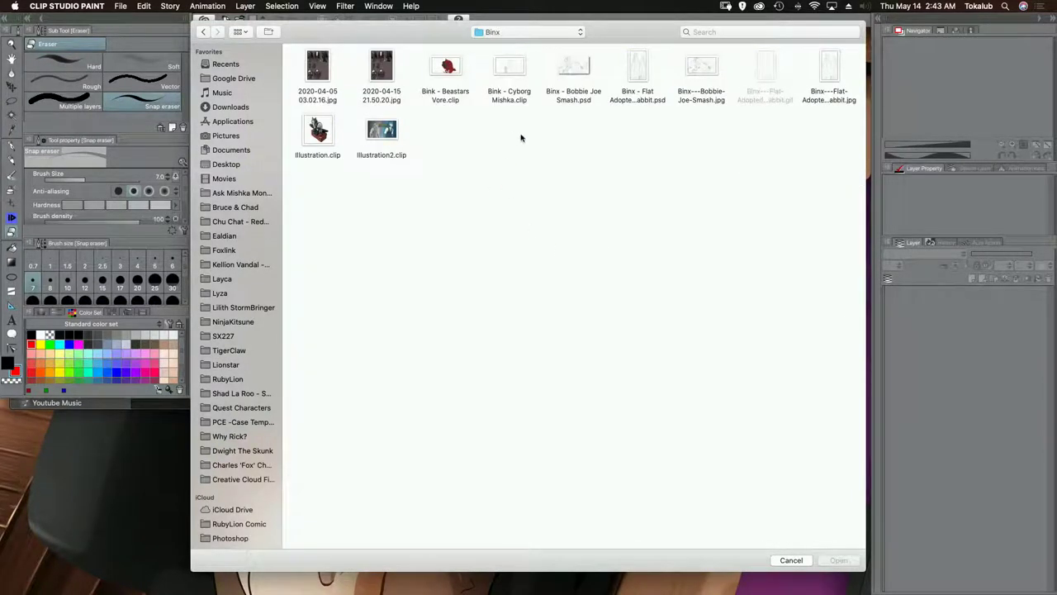
left_click(512, 68)
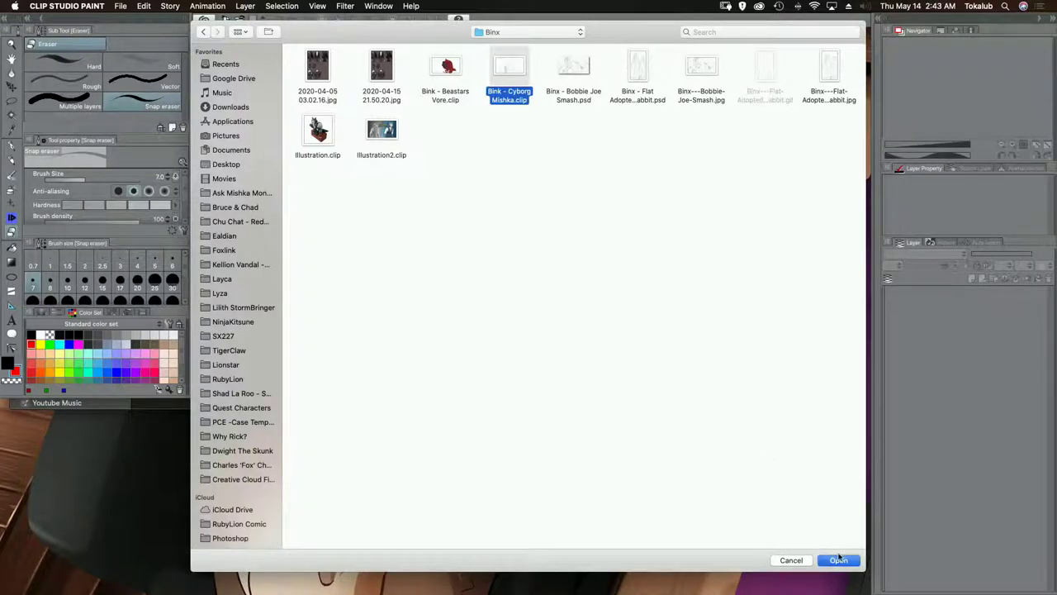
left_click(839, 560)
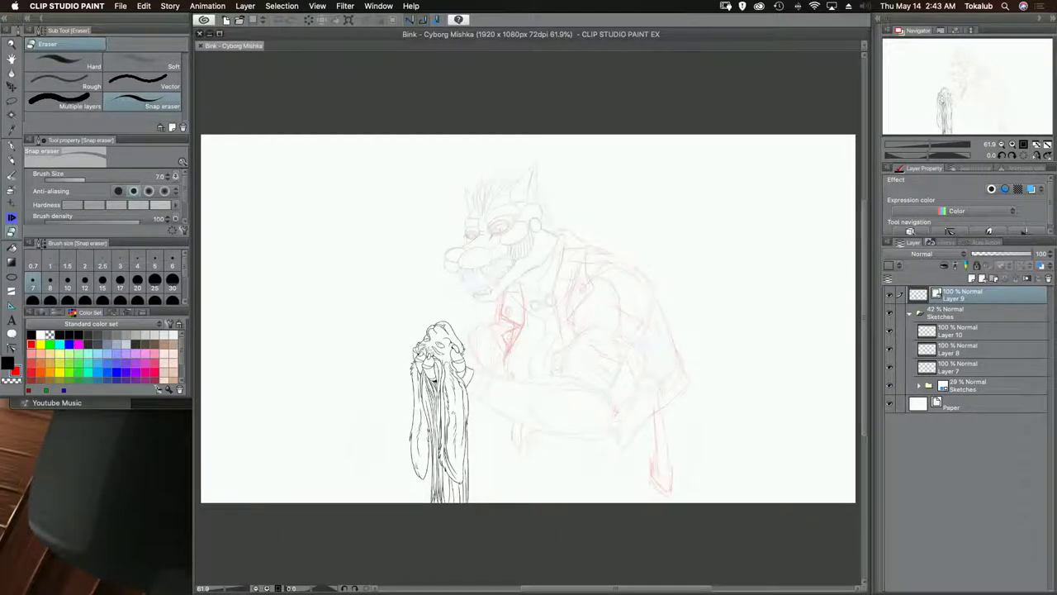
- With the G-pen at size 1.5, ink the slanted rod and its round capped end on the character's larger goggle lens on Layer 9
left_click_drag(498, 356, 454, 384)
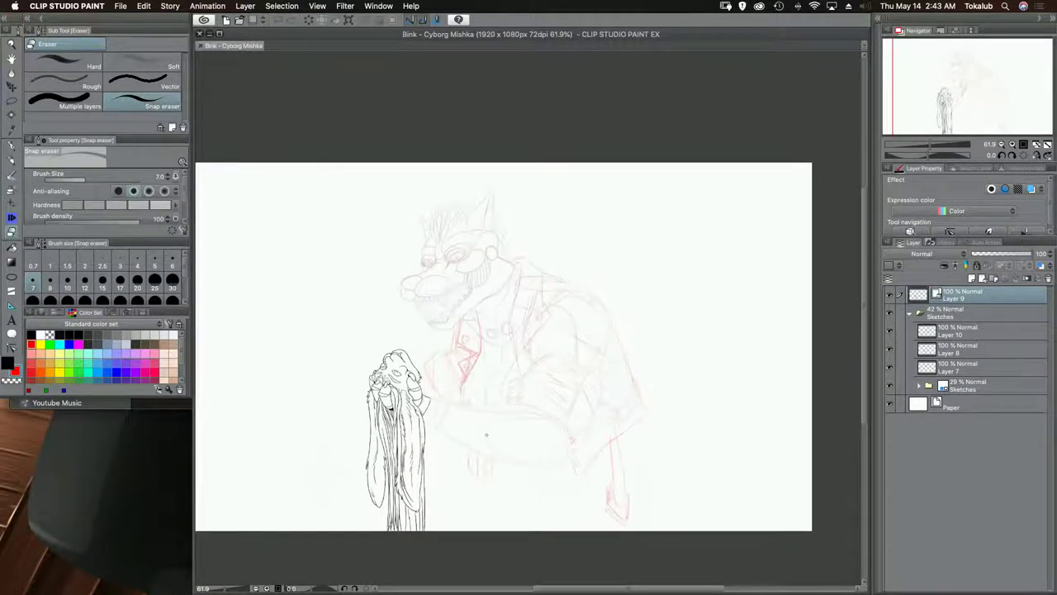
key("ctrl+space")
mouse_move(487, 434)
left_mouse_down()
mouse_move(497, 439)
mouse_move(472, 428)
left_mouse_up()
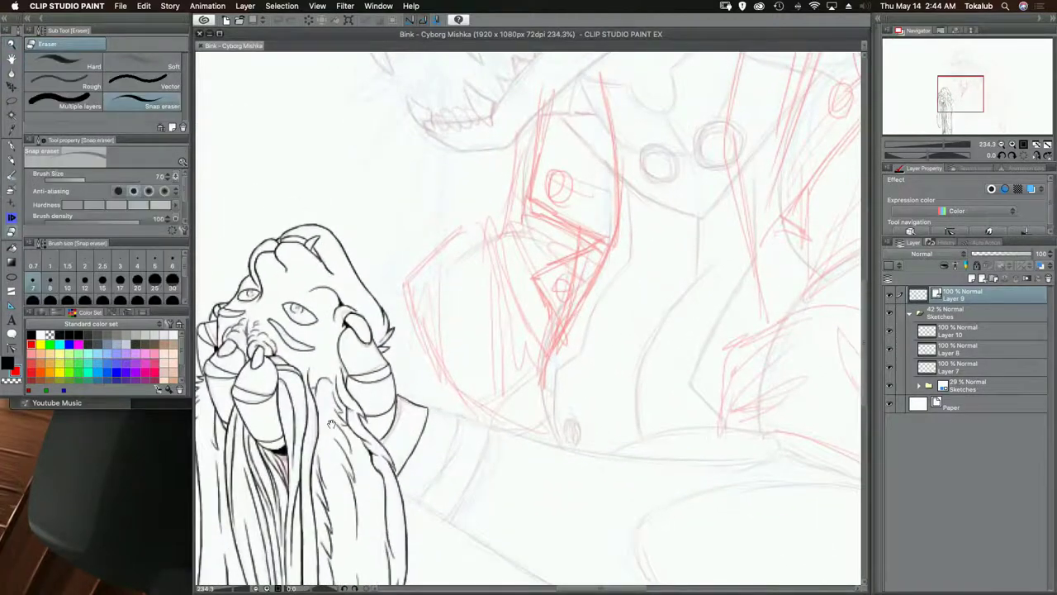
mouse_move(330, 424)
left_mouse_down()
mouse_move(487, 142)
mouse_move(467, 48)
mouse_move(569, 150)
mouse_move(495, 396)
mouse_move(429, 486)
mouse_move(488, 394)
mouse_move(492, 351)
mouse_move(508, 366)
left_mouse_up()
scroll(500, 302, "up", 5)
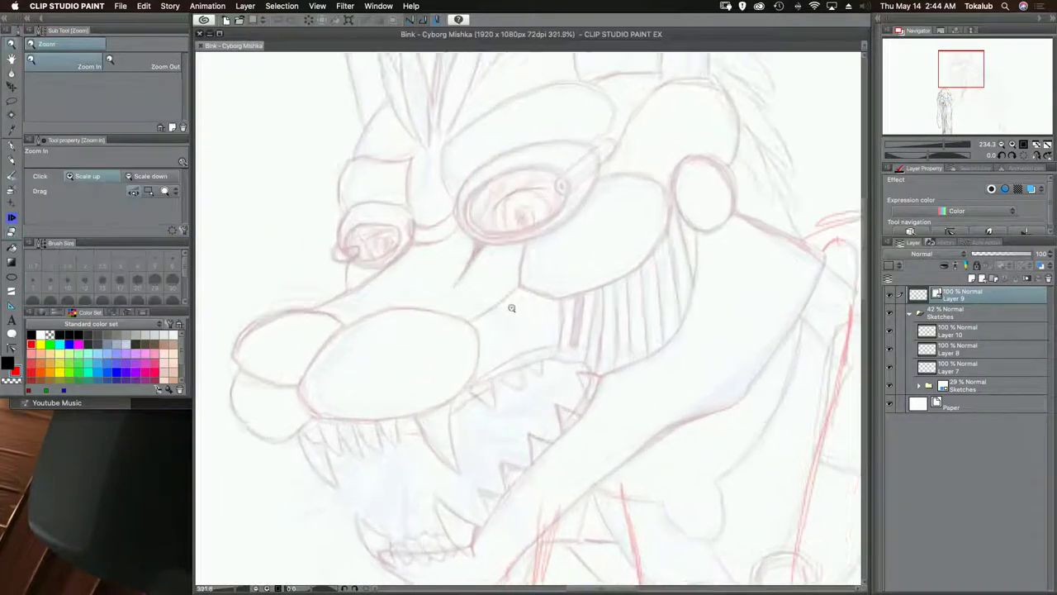
left_click_drag(522, 249, 567, 373)
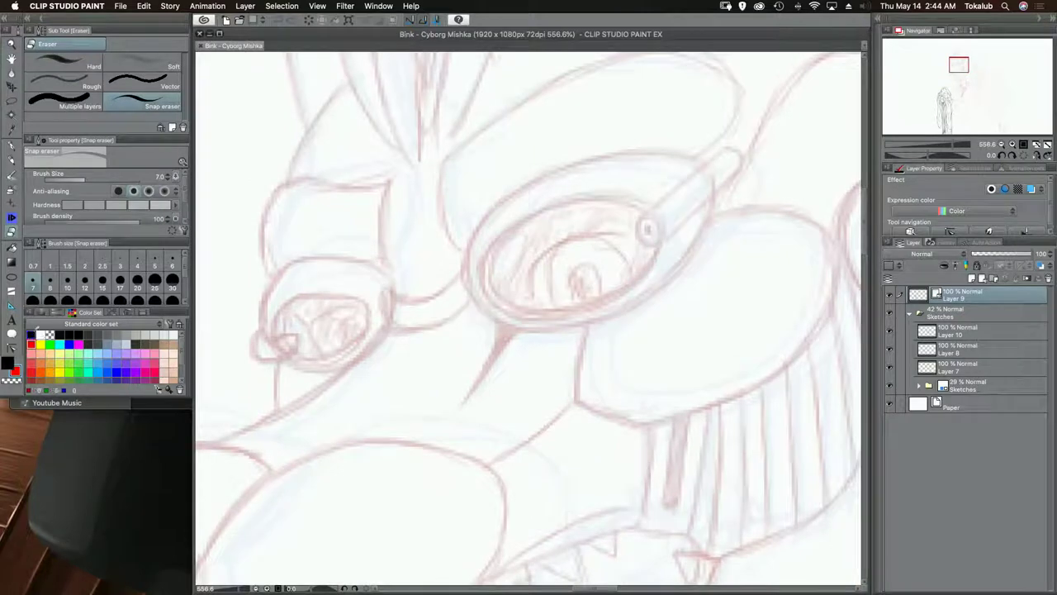
left_click(12, 154)
left_click(66, 264)
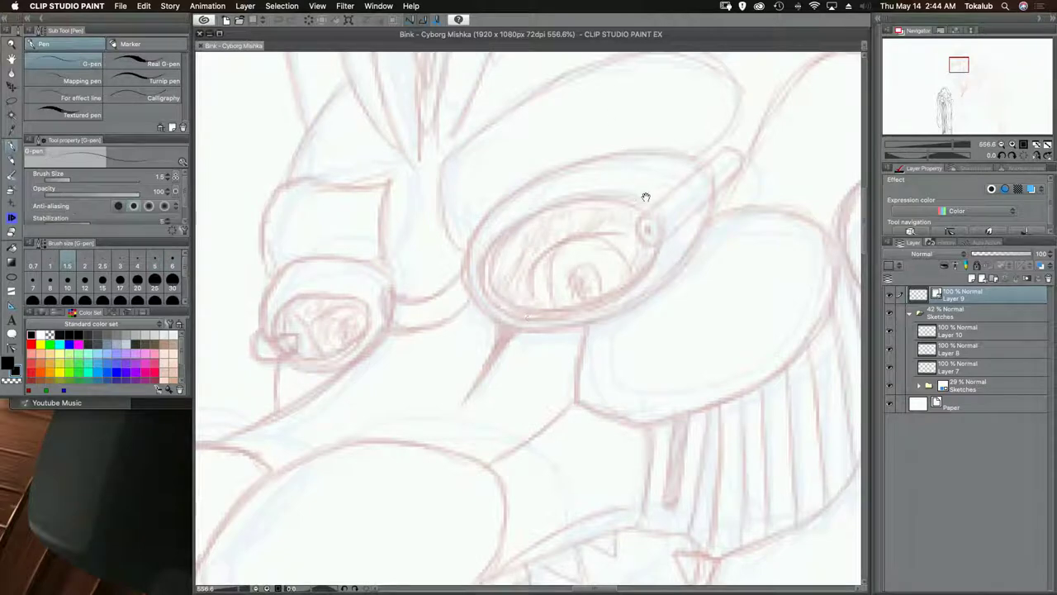
mouse_move(650, 230)
left_mouse_down()
mouse_move(569, 266)
mouse_move(589, 275)
mouse_move(615, 258)
mouse_move(673, 186)
left_mouse_up()
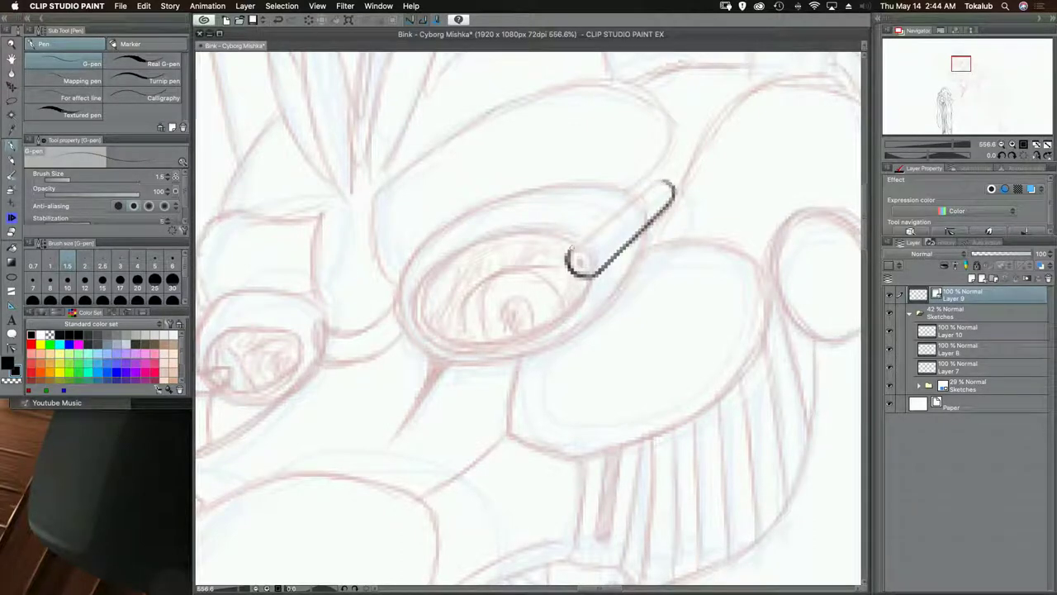
left_click_drag(570, 249, 659, 181)
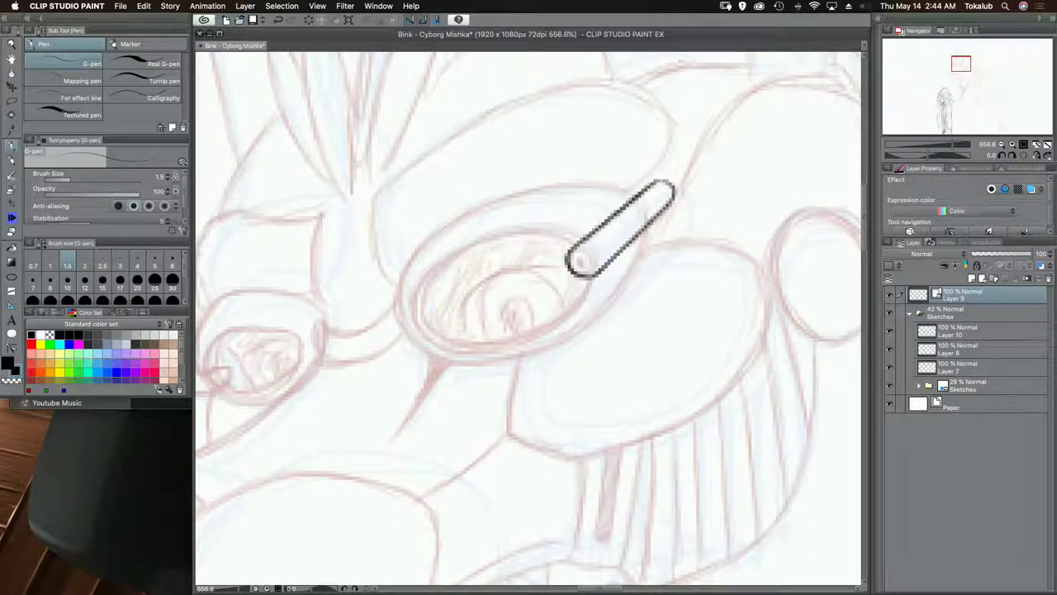
mouse_move(588, 237)
left_mouse_down()
mouse_move(607, 229)
mouse_move(613, 250)
mouse_move(582, 265)
mouse_move(658, 214)
left_mouse_up()
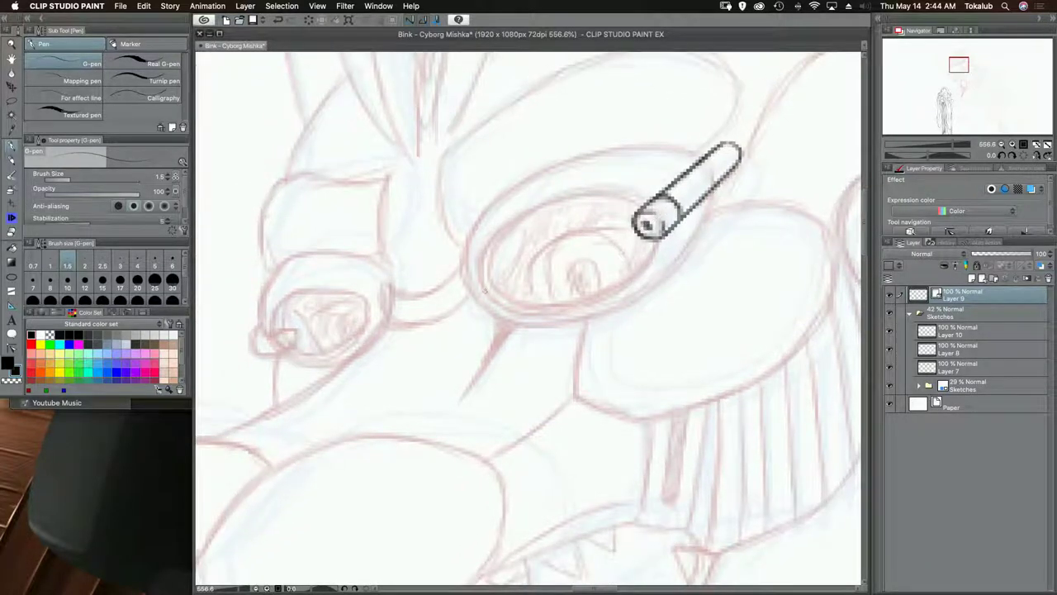
- Ink the inner oval of the larger goggle lens with a second line for its thickness, and save the file
mouse_move(483, 289)
left_mouse_down()
mouse_move(495, 233)
mouse_move(487, 244)
mouse_move(542, 205)
mouse_move(572, 192)
mouse_move(644, 209)
left_mouse_up()
left_click_drag(573, 195, 612, 193)
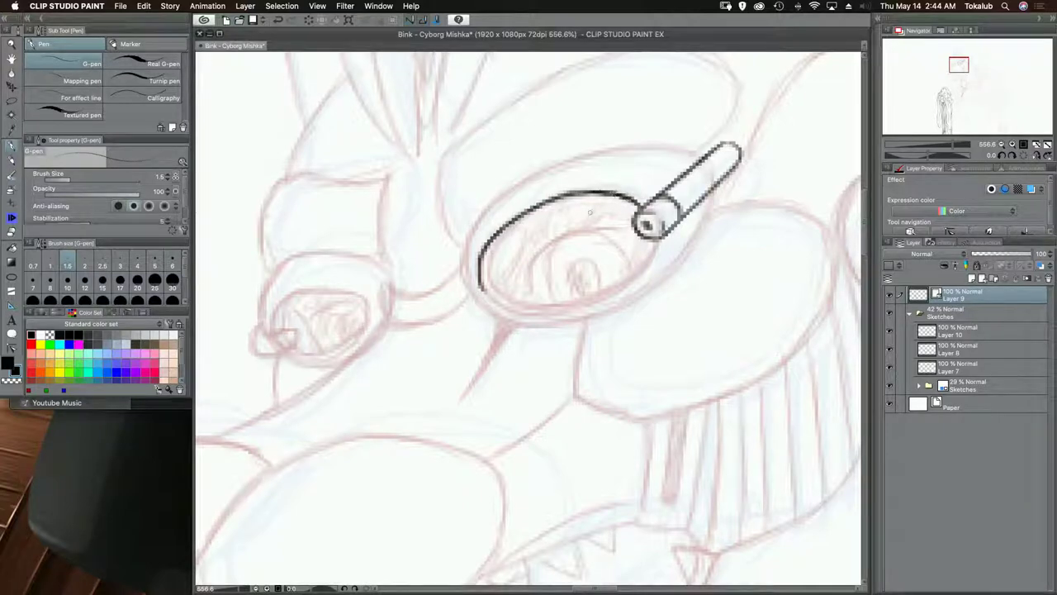
left_click_drag(623, 244, 634, 213)
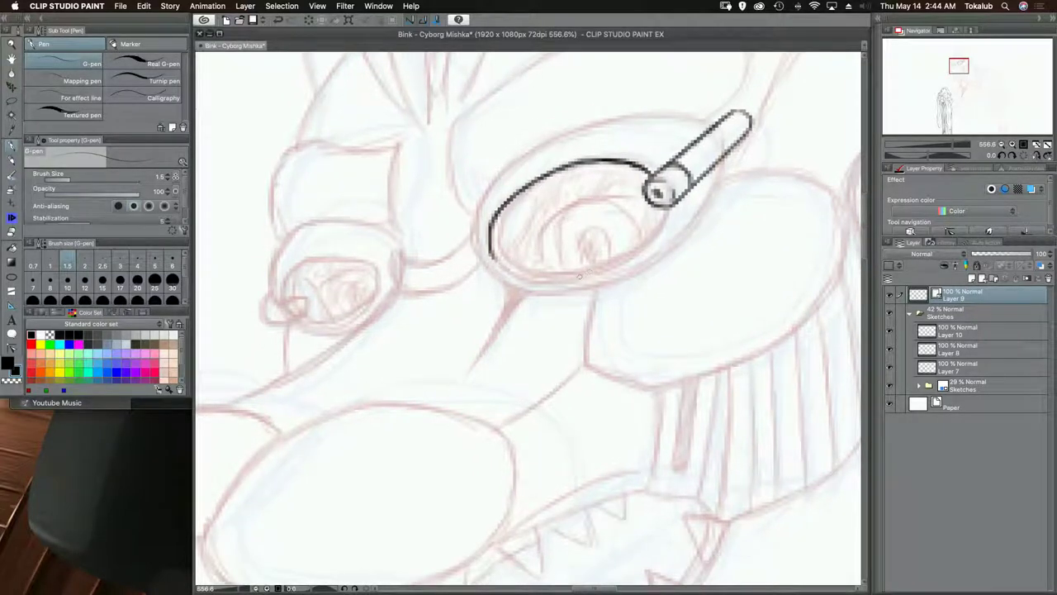
mouse_move(570, 279)
left_mouse_down()
mouse_move(603, 276)
mouse_move(662, 228)
mouse_move(645, 217)
mouse_move(609, 267)
left_mouse_up()
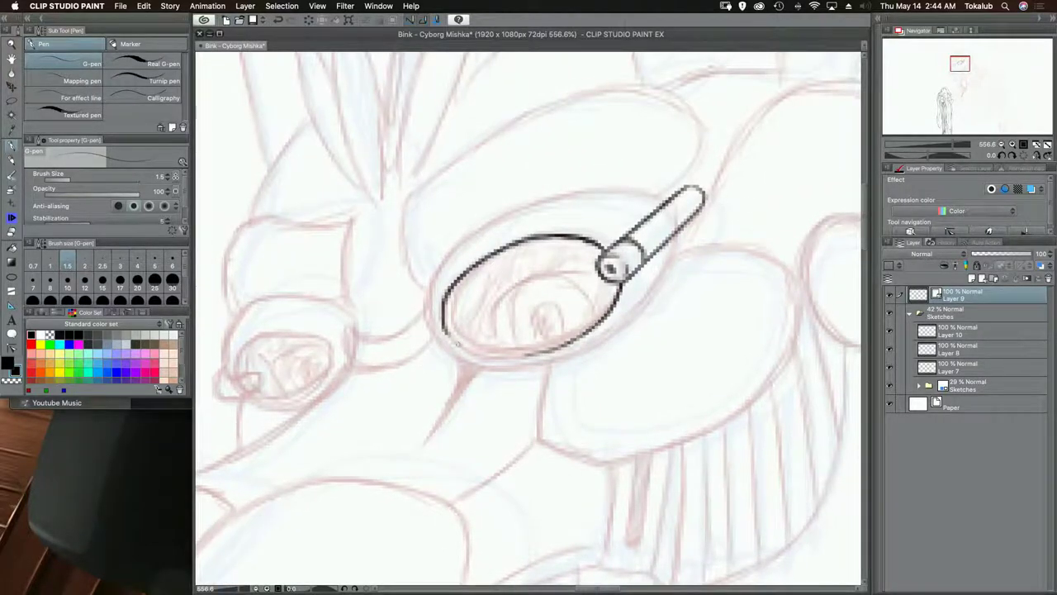
mouse_move(456, 342)
left_mouse_down()
mouse_move(524, 348)
mouse_move(504, 354)
mouse_move(463, 333)
mouse_move(499, 346)
mouse_move(577, 311)
mouse_move(584, 319)
mouse_move(549, 330)
mouse_move(628, 271)
left_mouse_up()
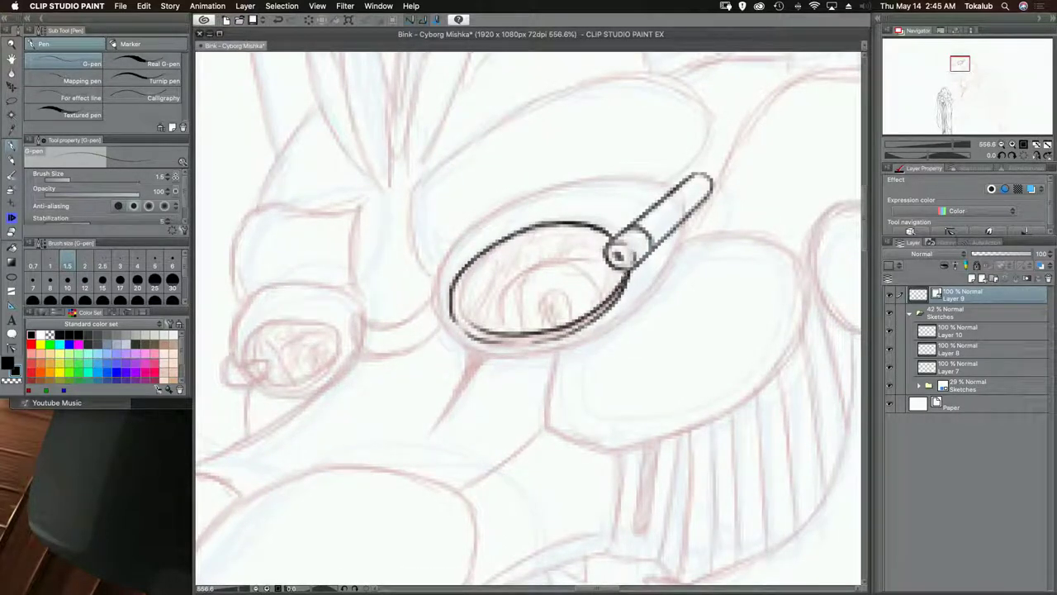
scroll(496, 314, "up", 2)
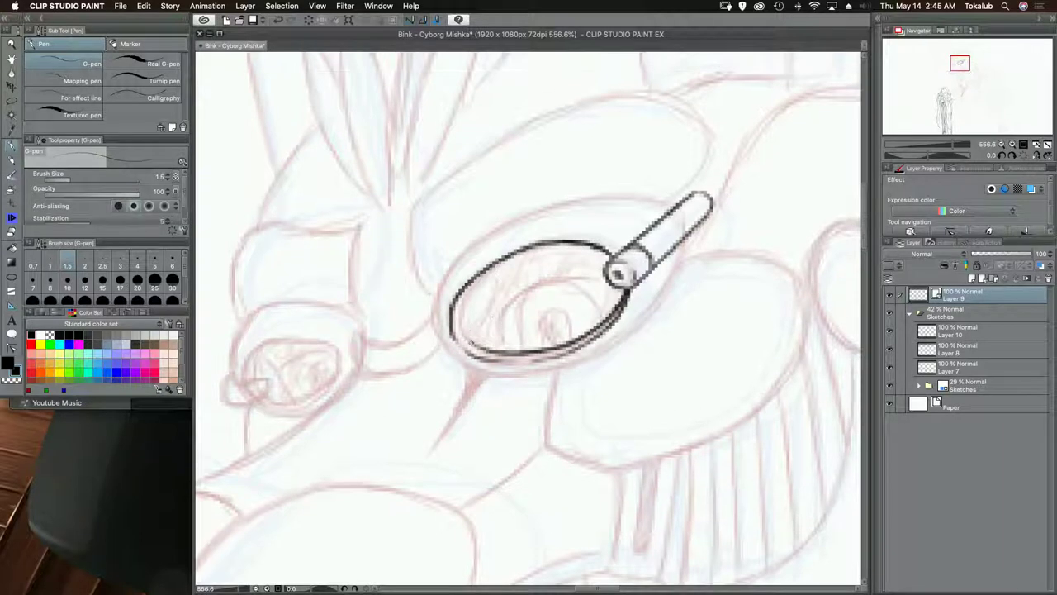
mouse_move(462, 329)
left_mouse_down()
mouse_move(464, 285)
mouse_move(513, 256)
left_mouse_up()
mouse_move(506, 320)
left_mouse_down()
mouse_move(455, 295)
mouse_move(475, 282)
left_mouse_up()
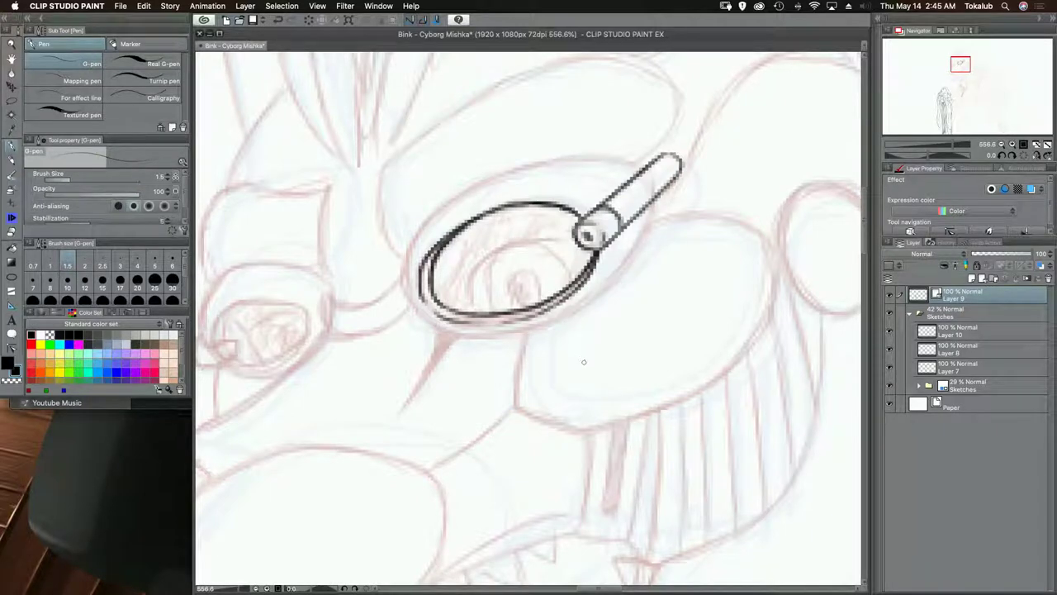
key("super+s")
- Ink the outer rim of the larger goggle lens over the sketch, joining both ends to the slanted rod
scroll(486, 319, "up", 3)
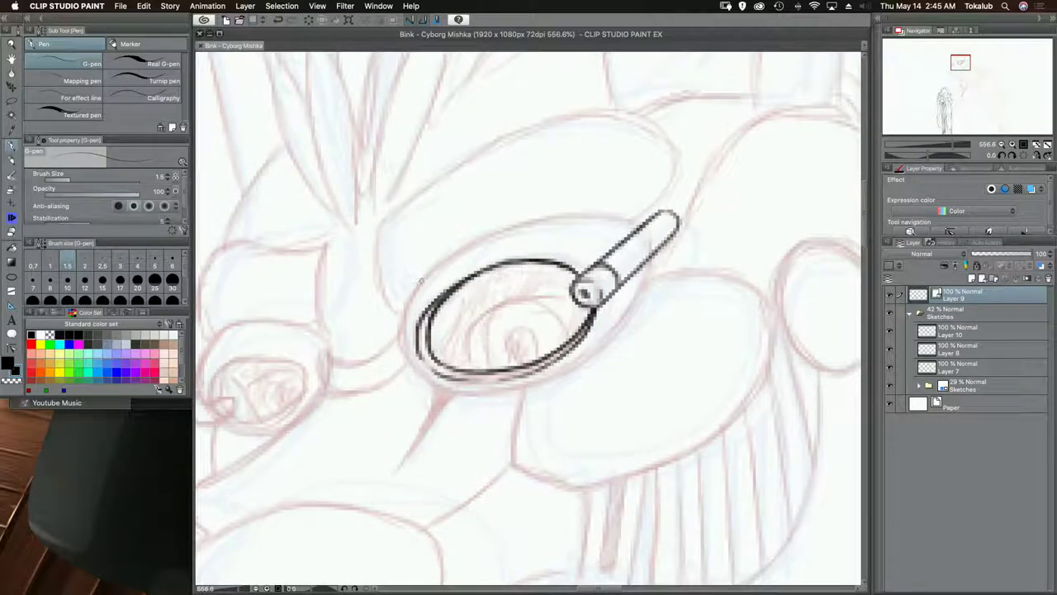
mouse_move(421, 282)
left_mouse_down()
mouse_move(401, 352)
mouse_move(446, 393)
mouse_move(549, 377)
mouse_move(618, 329)
mouse_move(539, 394)
mouse_move(581, 322)
left_mouse_up()
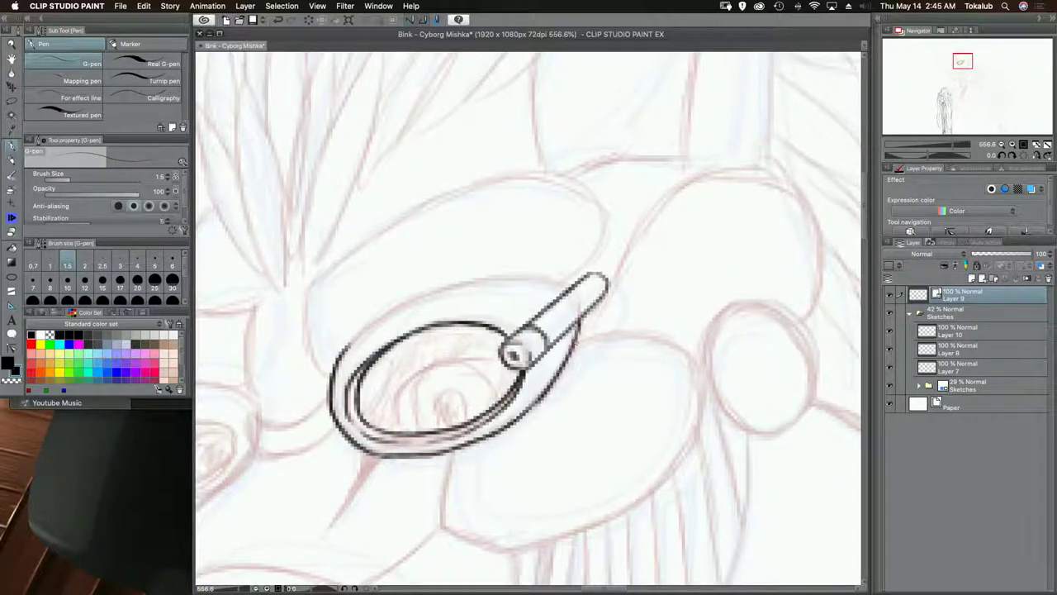
mouse_move(364, 339)
left_mouse_down()
mouse_move(403, 377)
mouse_move(473, 329)
left_mouse_up()
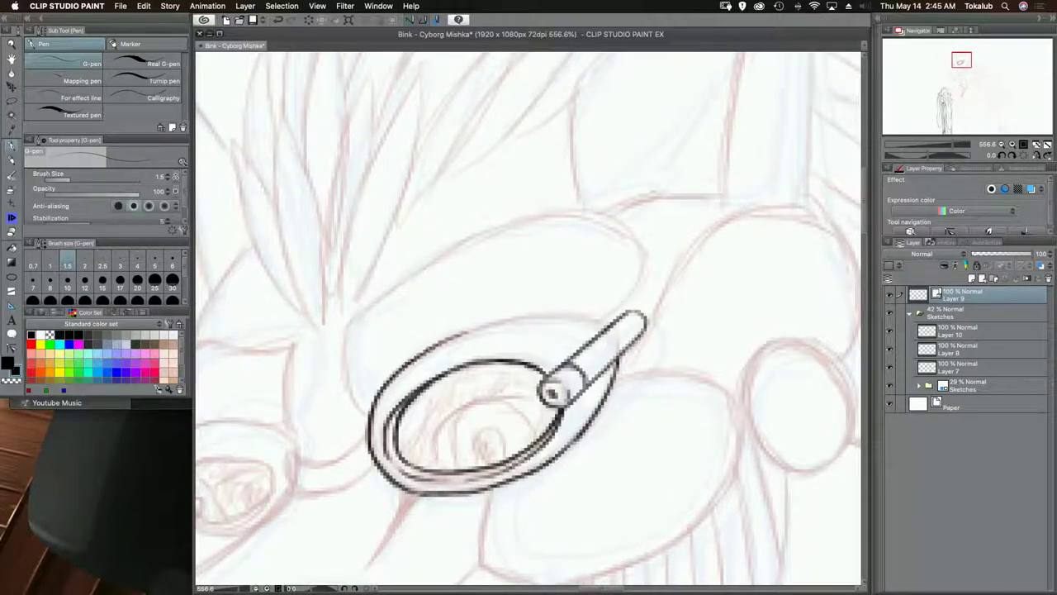
left_click_drag(416, 357, 502, 315)
mouse_move(451, 339)
left_mouse_down()
mouse_move(522, 310)
mouse_move(613, 326)
left_mouse_up()
left_click_drag(417, 377, 641, 299)
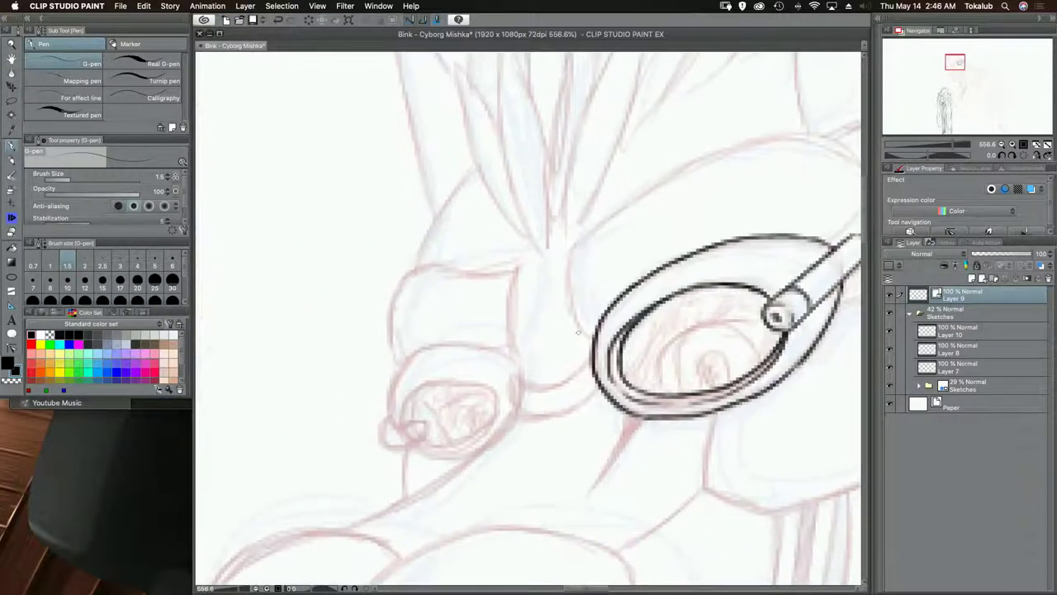
- Ink the goggles' nose bridge and the smaller lens's outer rim with the small clip at its far end
mouse_move(510, 378)
left_mouse_down()
mouse_move(518, 413)
mouse_move(510, 374)
mouse_move(536, 390)
mouse_move(562, 386)
mouse_move(592, 353)
mouse_move(572, 401)
mouse_move(533, 414)
mouse_move(512, 409)
mouse_move(504, 358)
left_mouse_up()
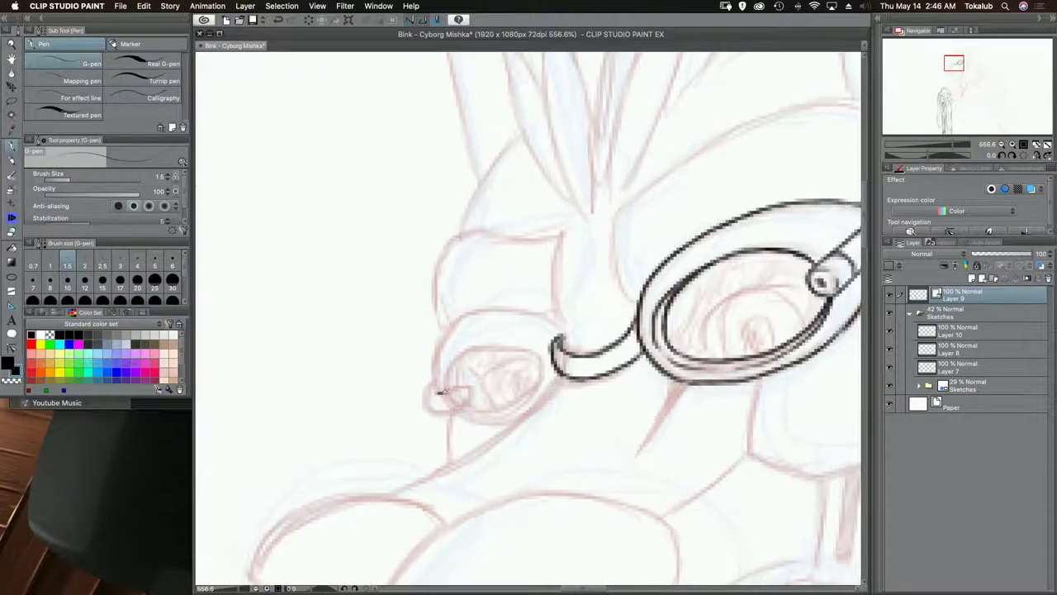
mouse_move(444, 391)
left_mouse_down()
mouse_move(468, 390)
mouse_move(452, 407)
mouse_move(423, 406)
mouse_move(421, 384)
mouse_move(464, 321)
mouse_move(534, 314)
mouse_move(560, 335)
left_mouse_up()
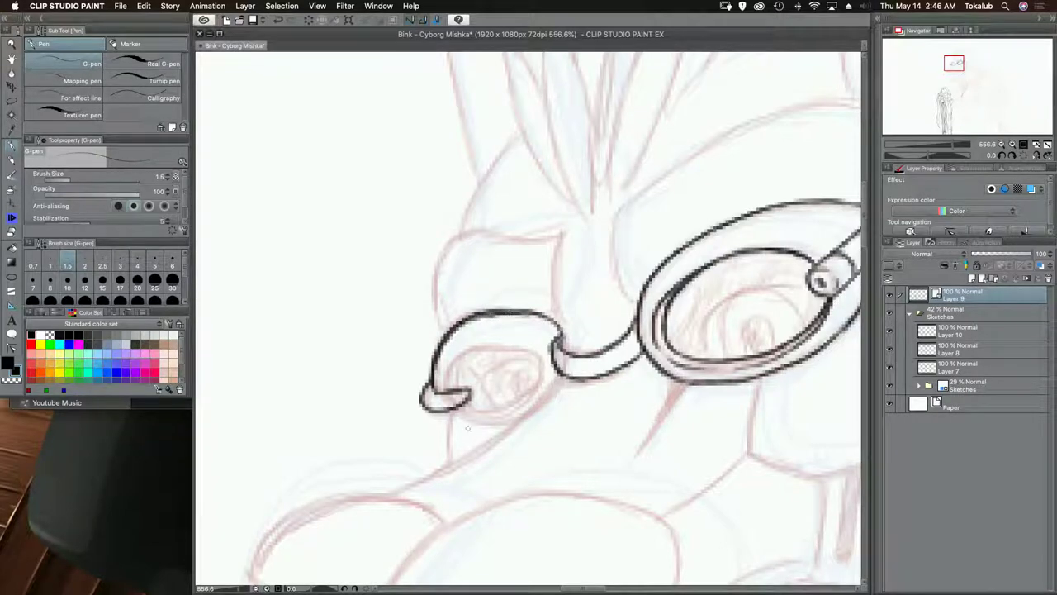
left_click_drag(446, 415, 518, 421)
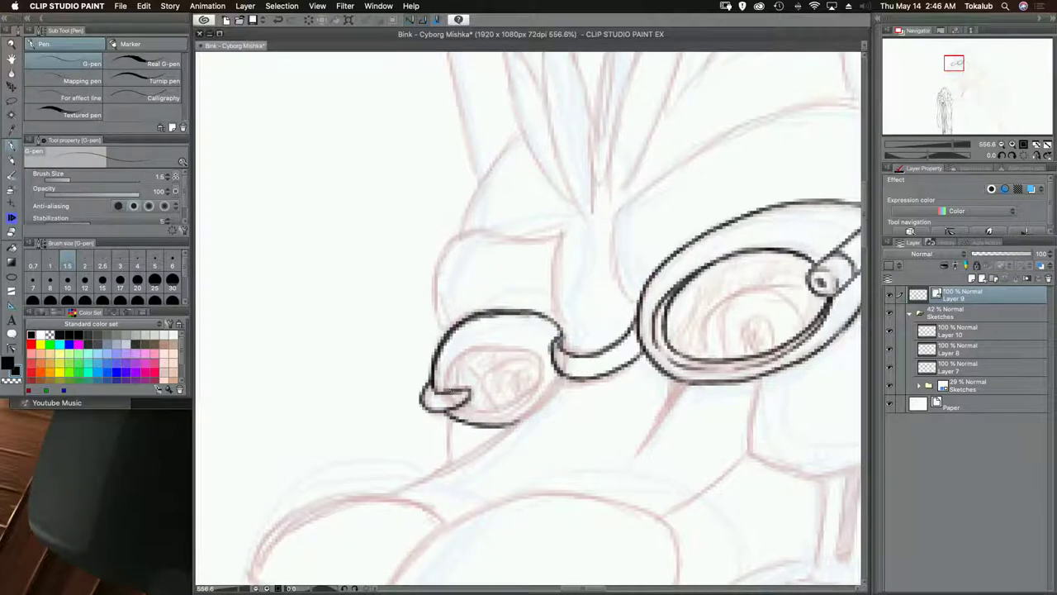
- Ink the smaller lens's inner rim with a double edge, and add the short vertical face line below it
mouse_move(445, 389)
left_mouse_down()
mouse_move(461, 351)
mouse_move(494, 344)
mouse_move(537, 345)
mouse_move(543, 382)
mouse_move(506, 408)
mouse_move(476, 408)
mouse_move(528, 395)
mouse_move(545, 372)
left_mouse_up()
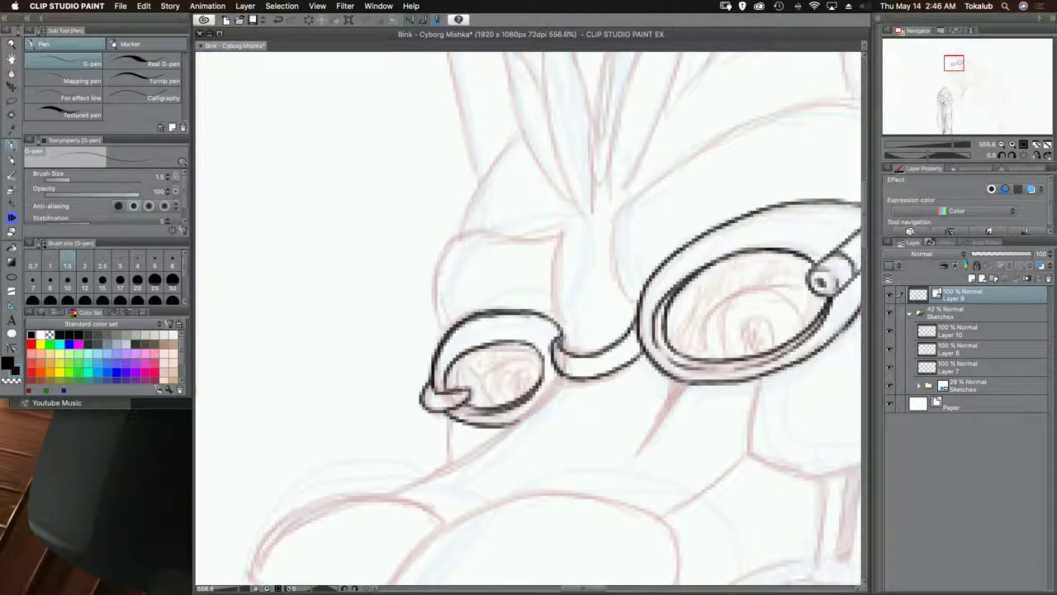
mouse_move(456, 392)
left_mouse_down()
mouse_move(484, 350)
mouse_move(524, 348)
mouse_move(462, 401)
mouse_move(472, 323)
mouse_move(453, 385)
left_mouse_up()
scroll(503, 353, "down", 3)
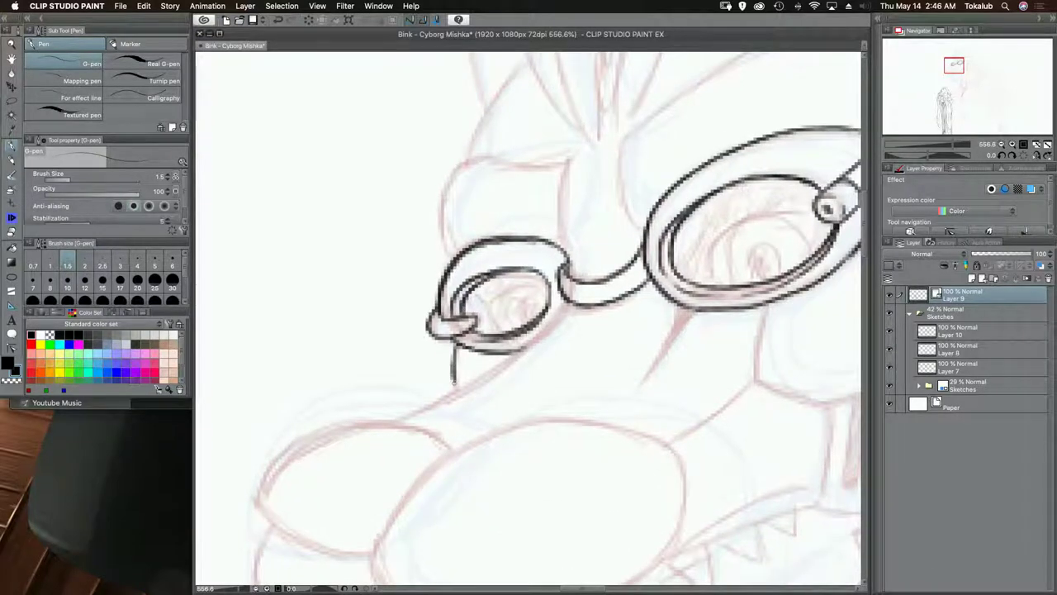
- Ink the rounded brow plate above the smaller goggle lens and the long brow plate above the larger one
mouse_move(490, 260)
left_mouse_down()
mouse_move(456, 460)
mouse_move(406, 437)
mouse_move(403, 404)
mouse_move(436, 361)
mouse_move(534, 361)
mouse_move(526, 404)
left_mouse_up()
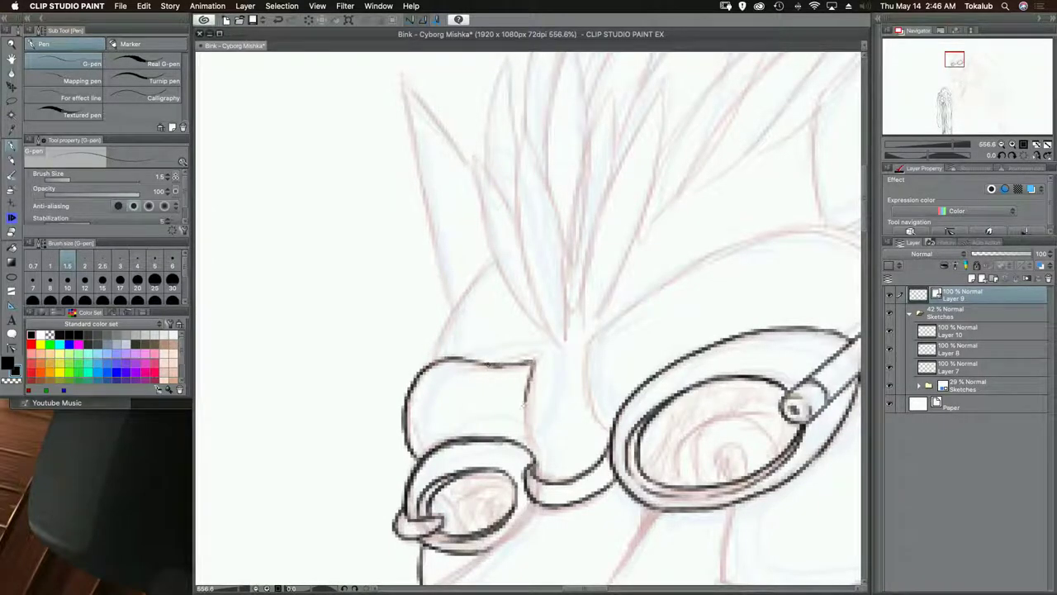
left_click_drag(532, 363, 526, 453)
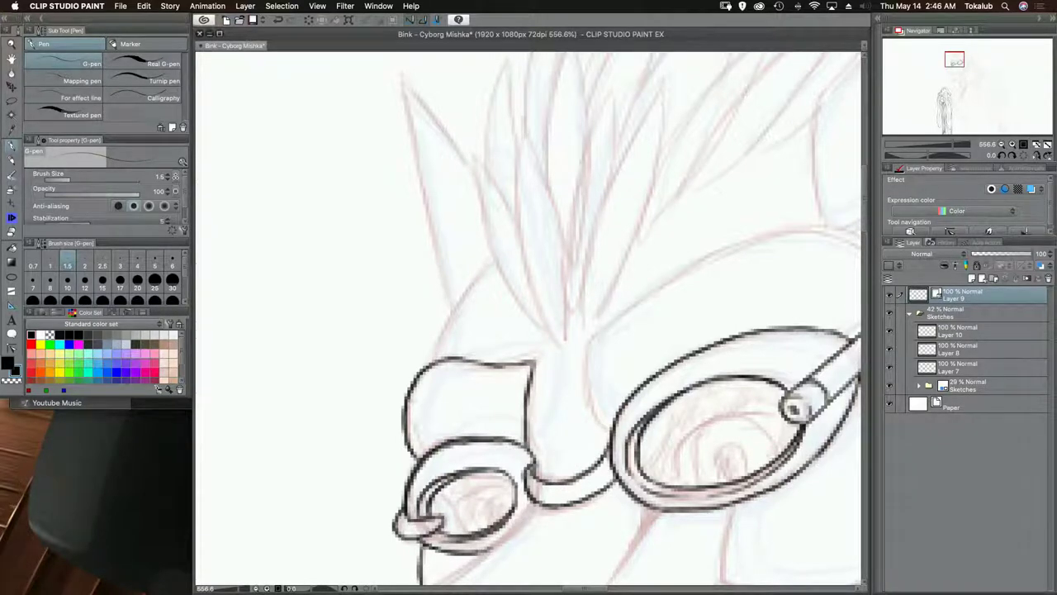
scroll(640, 413, "right", 3)
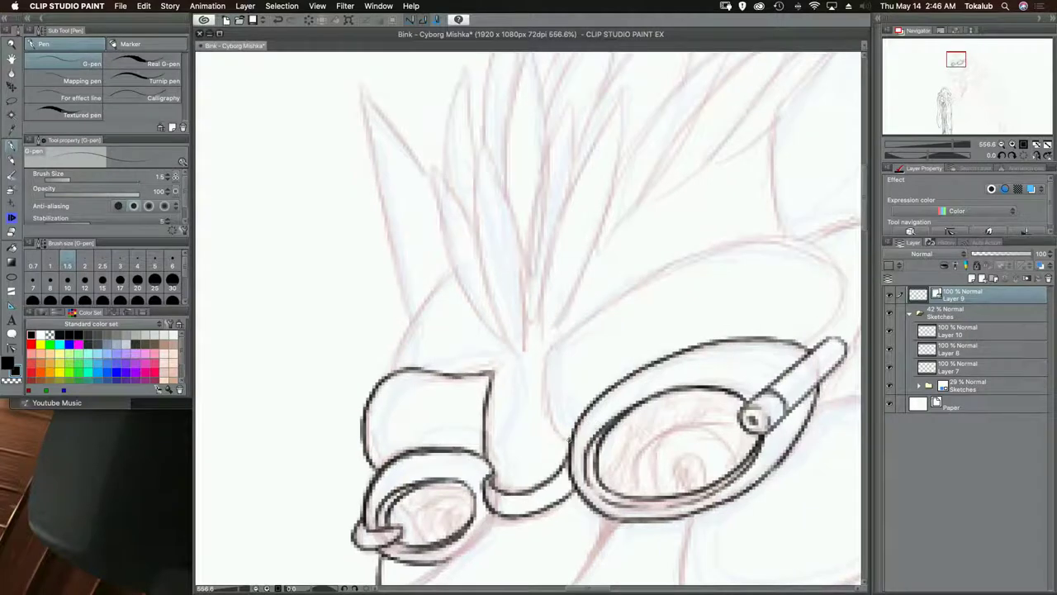
mouse_move(571, 441)
left_mouse_down()
mouse_move(542, 406)
mouse_move(545, 356)
mouse_move(652, 272)
mouse_move(732, 240)
mouse_move(803, 237)
mouse_move(841, 277)
mouse_move(845, 318)
mouse_move(822, 341)
mouse_move(797, 346)
left_mouse_up()
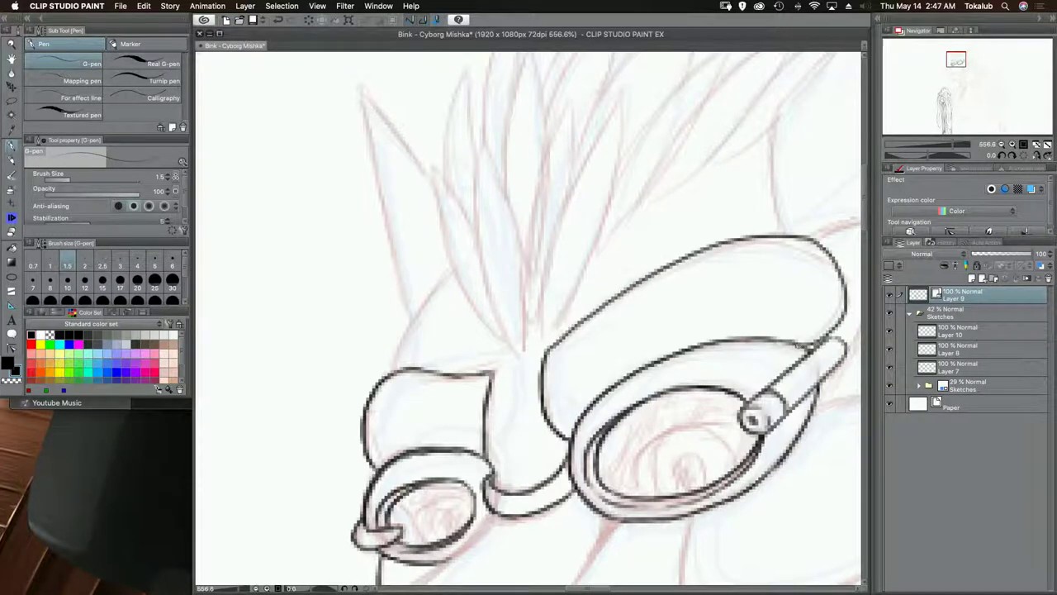
- Ink the tapered crease below the larger lens and the snout line below the smaller lens, and thicken the smaller brow plate's inner edge
scroll(538, 356, "down", 5)
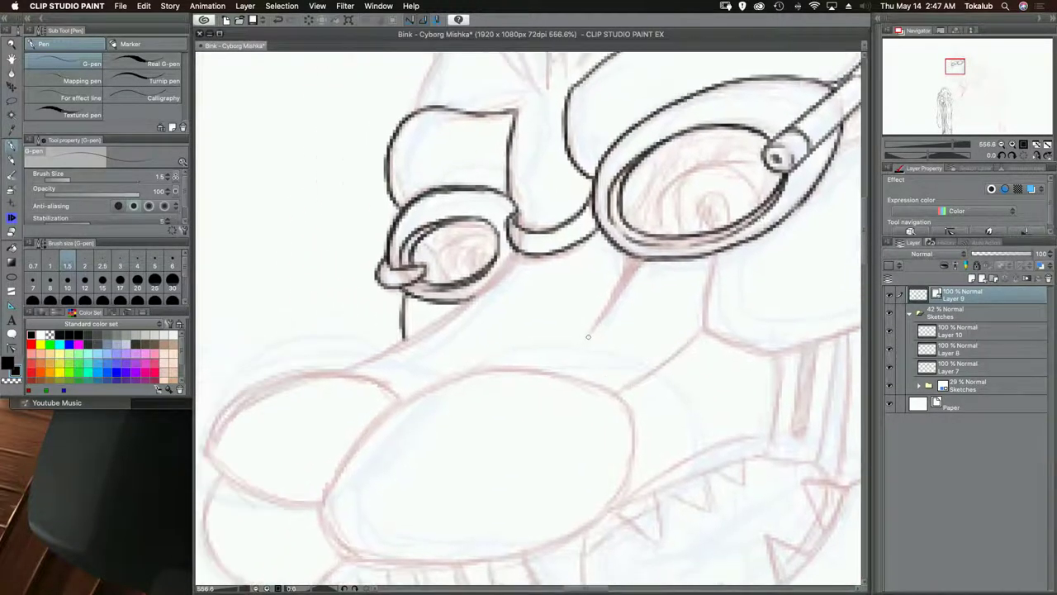
mouse_move(586, 339)
left_mouse_down()
mouse_move(623, 275)
mouse_move(593, 329)
left_mouse_up()
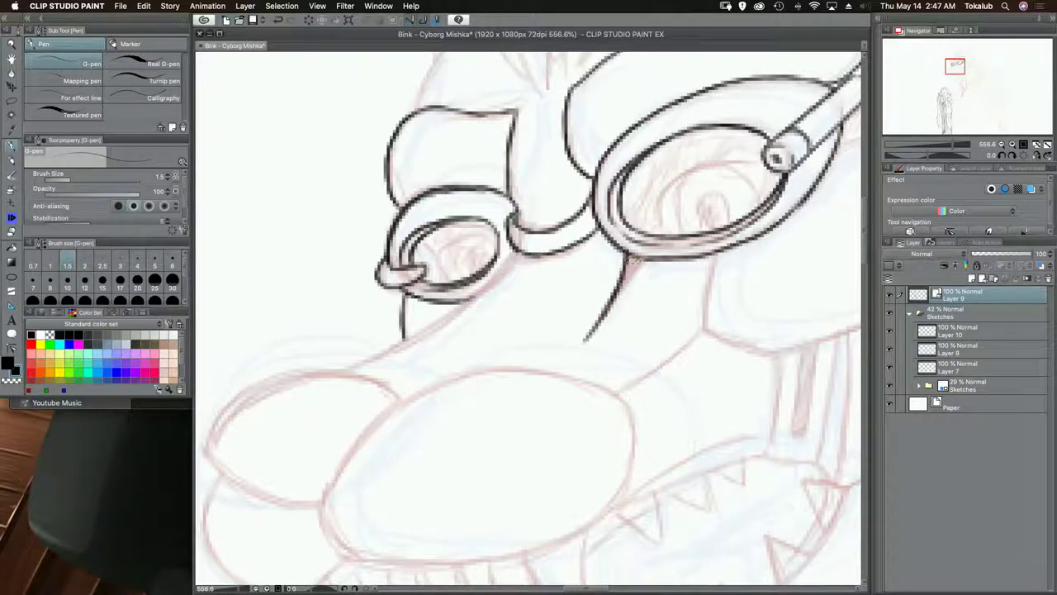
mouse_move(644, 256)
left_mouse_down()
mouse_move(611, 301)
mouse_move(629, 271)
left_mouse_up()
left_click_drag(511, 366, 642, 349)
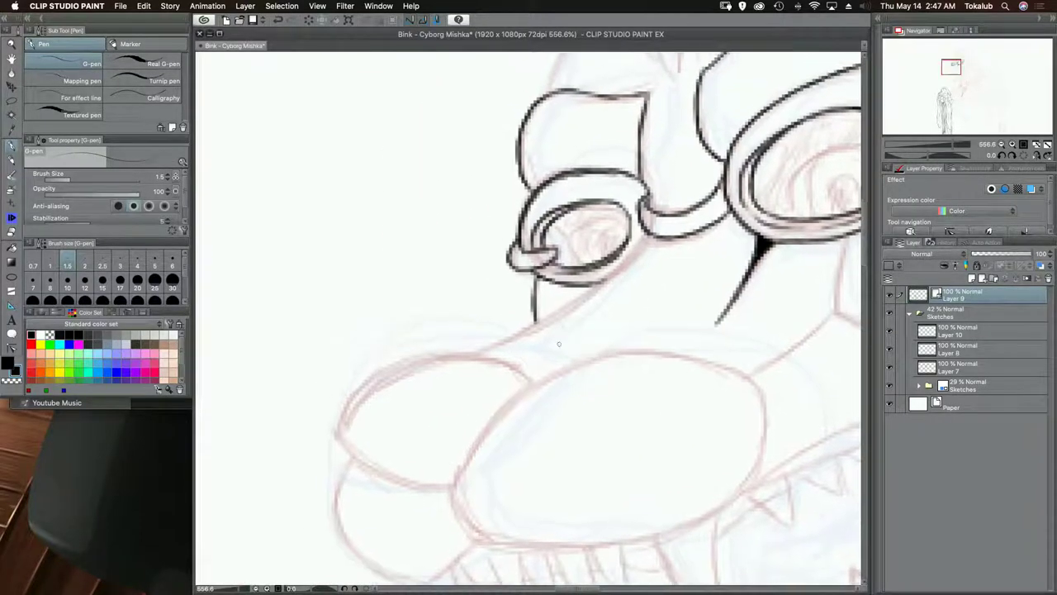
mouse_move(461, 353)
left_mouse_down()
mouse_move(608, 281)
mouse_move(650, 233)
left_mouse_up()
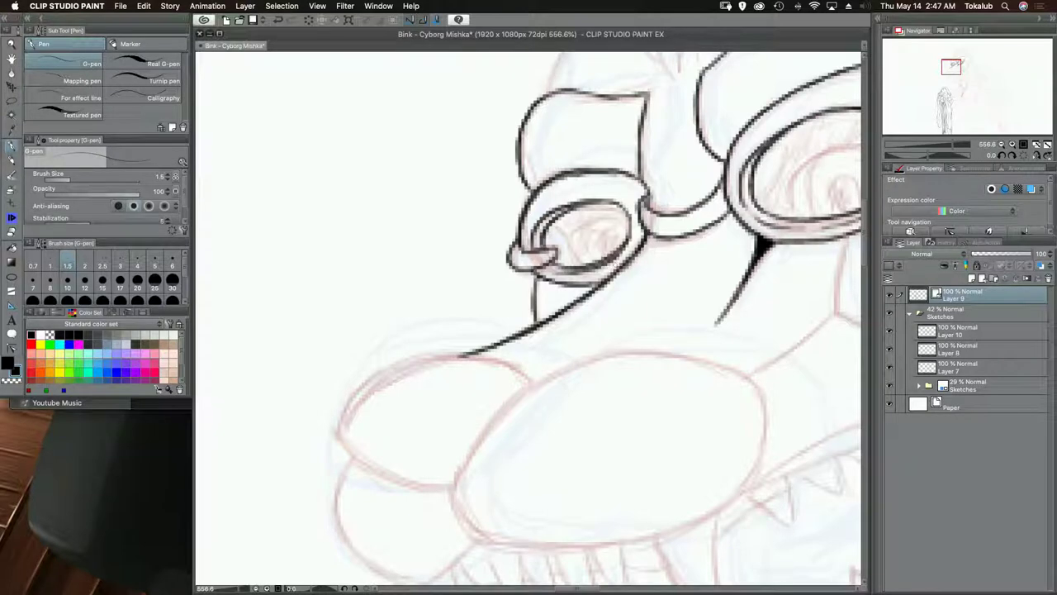
scroll(647, 326, "up", 5)
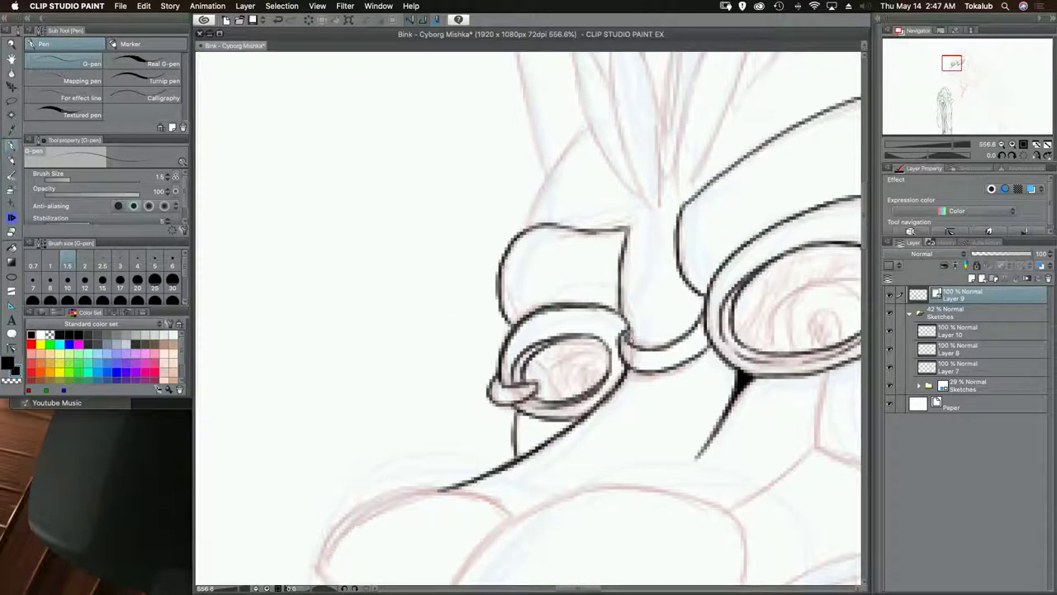
left_click_drag(633, 344, 620, 274)
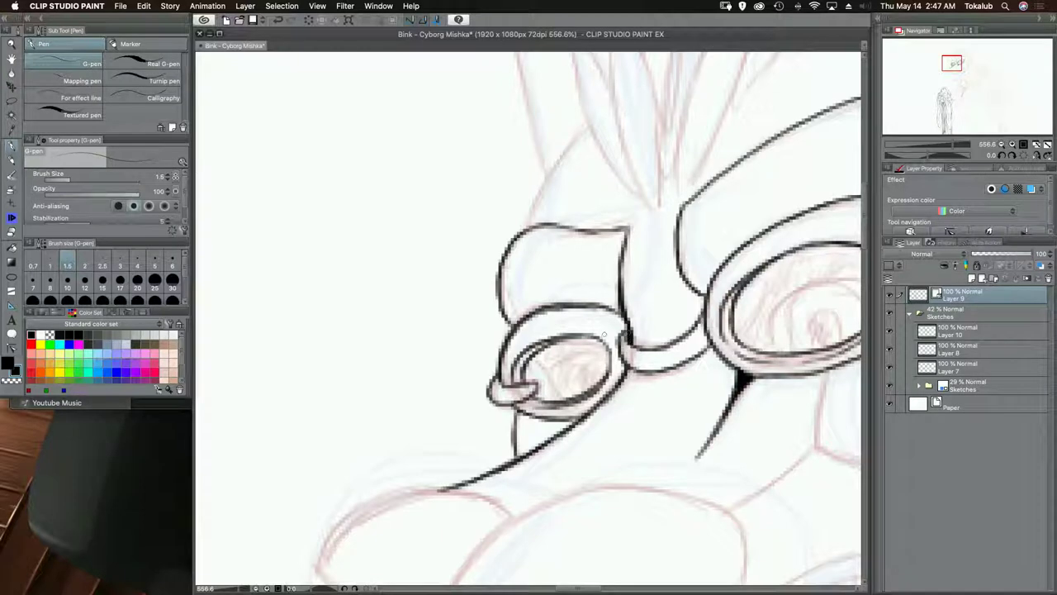
- Ink the full outline of the smaller, far muzzle pad, joining it to the end of the snout line
scroll(603, 335, "down", 5)
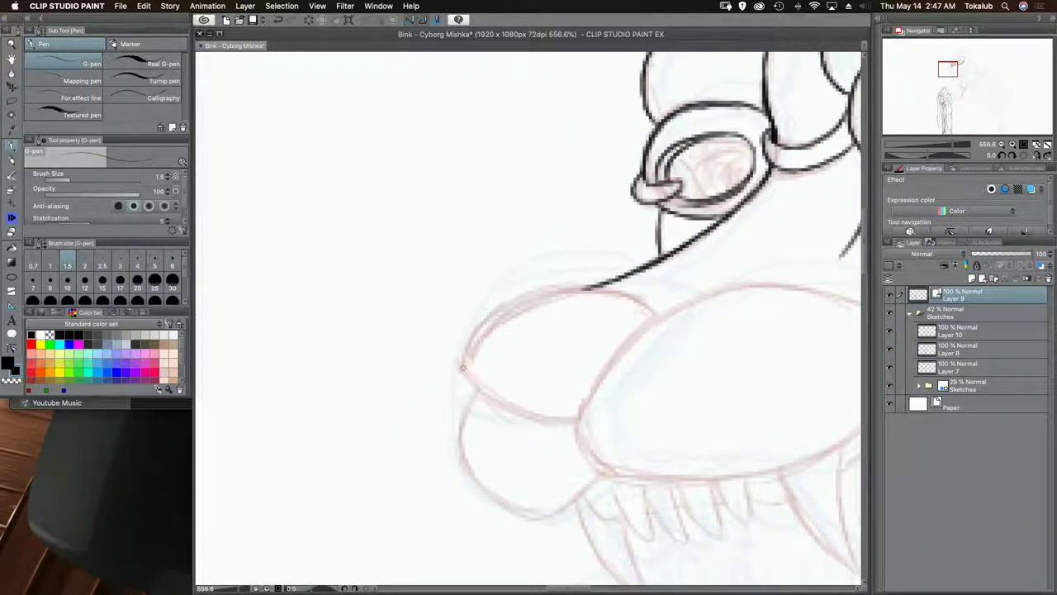
mouse_move(461, 366)
left_mouse_down()
mouse_move(484, 397)
mouse_move(570, 423)
left_mouse_up()
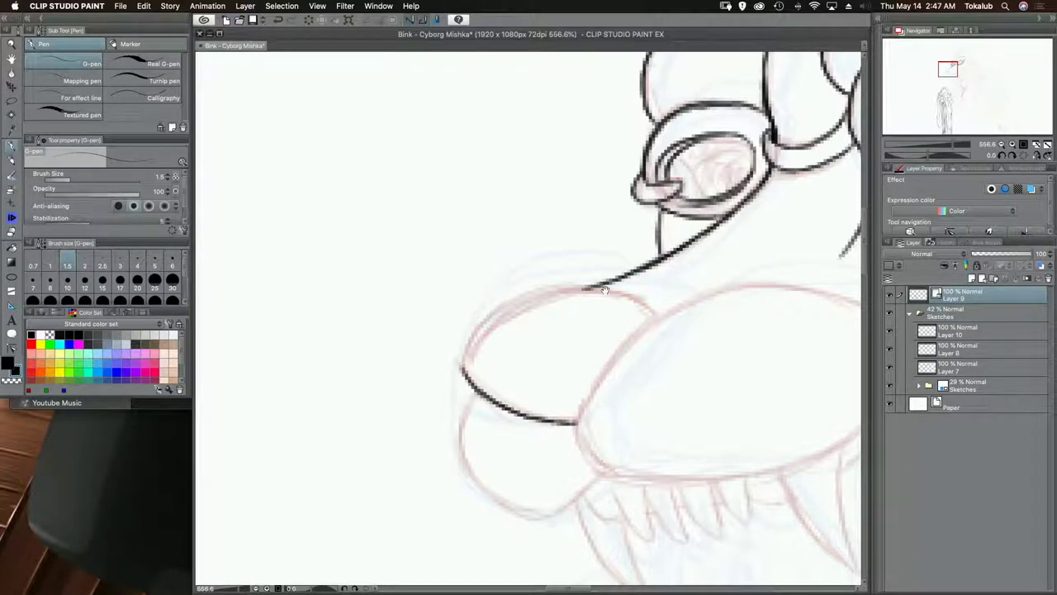
scroll(609, 283, "up", 2)
key("r")
left_click_drag(720, 361, 516, 239)
key("p")
left_click_drag(570, 272, 585, 333)
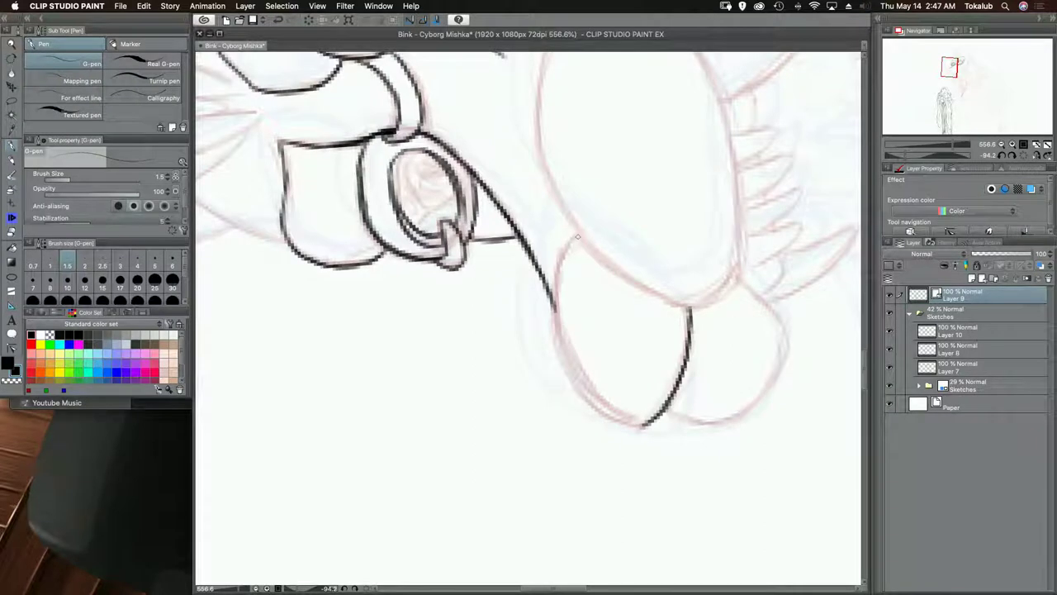
mouse_move(580, 233)
left_mouse_down()
mouse_move(553, 300)
mouse_move(562, 352)
mouse_move(588, 400)
mouse_move(643, 426)
left_mouse_up()
scroll(614, 306, "up", 5)
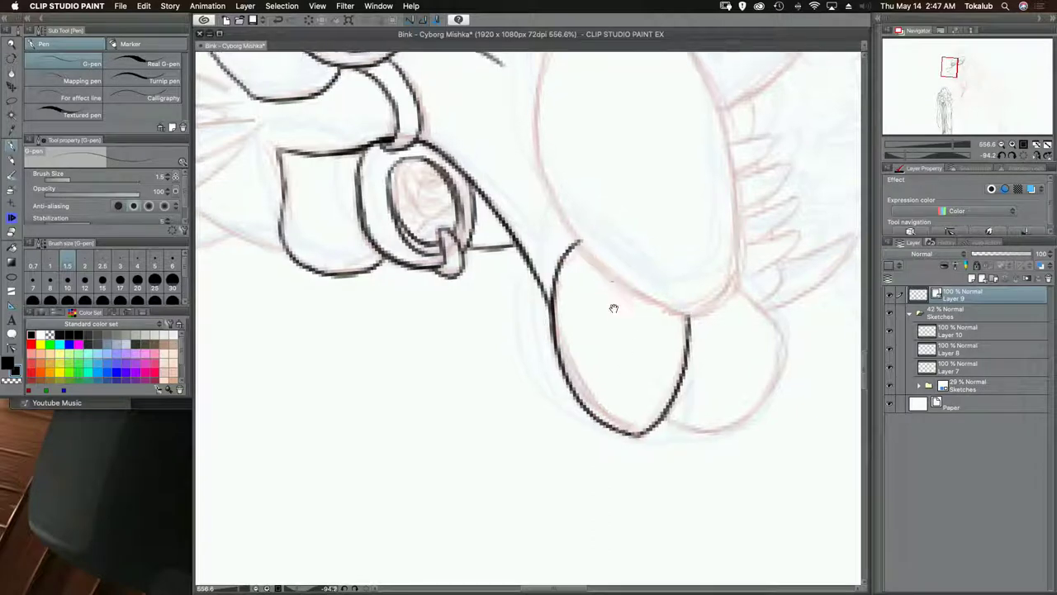
mouse_move(574, 396)
left_mouse_down()
mouse_move(637, 449)
mouse_move(685, 469)
left_mouse_up()
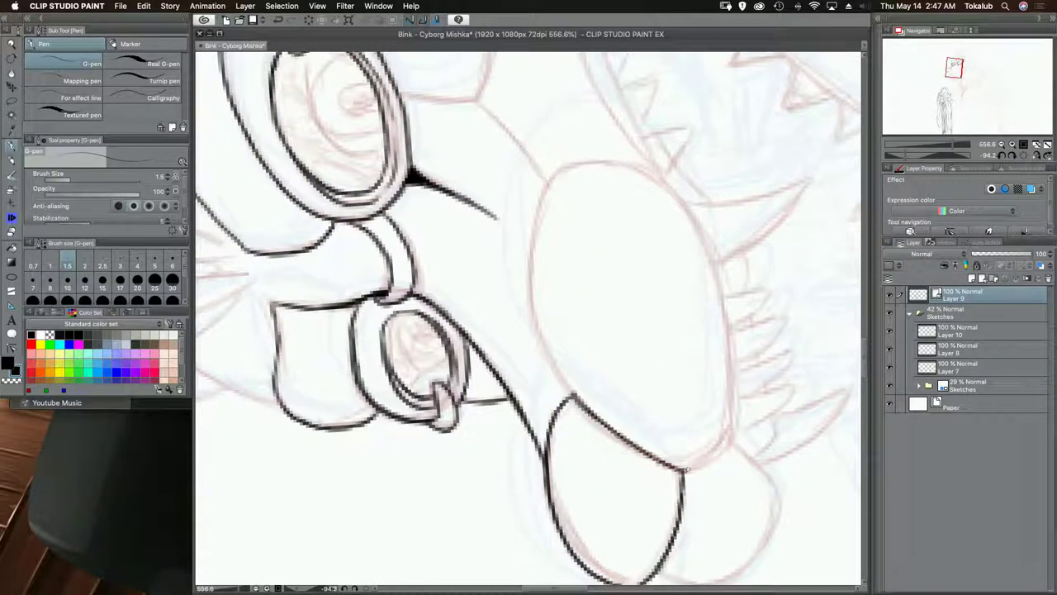
- Ink the large near muzzle oval and the small rounded pad beneath the far muzzle pad
left_click_drag(692, 401, 646, 301)
left_click_drag(638, 369, 685, 338)
scroll(686, 338, "down", 5)
mouse_move(618, 282)
left_mouse_down()
mouse_move(659, 324)
mouse_move(667, 365)
mouse_move(610, 419)
mouse_move(585, 426)
mouse_move(540, 410)
left_mouse_up()
mouse_move(602, 355)
left_mouse_down()
mouse_move(607, 394)
mouse_move(623, 408)
mouse_move(612, 289)
mouse_move(589, 225)
left_mouse_up()
left_click_drag(558, 285, 604, 365)
mouse_move(511, 475)
left_mouse_down()
mouse_move(478, 421)
mouse_move(467, 368)
mouse_move(470, 285)
mouse_move(496, 246)
mouse_move(576, 248)
mouse_move(611, 278)
mouse_move(632, 309)
mouse_move(642, 374)
left_mouse_up()
left_click_drag(502, 333, 603, 426)
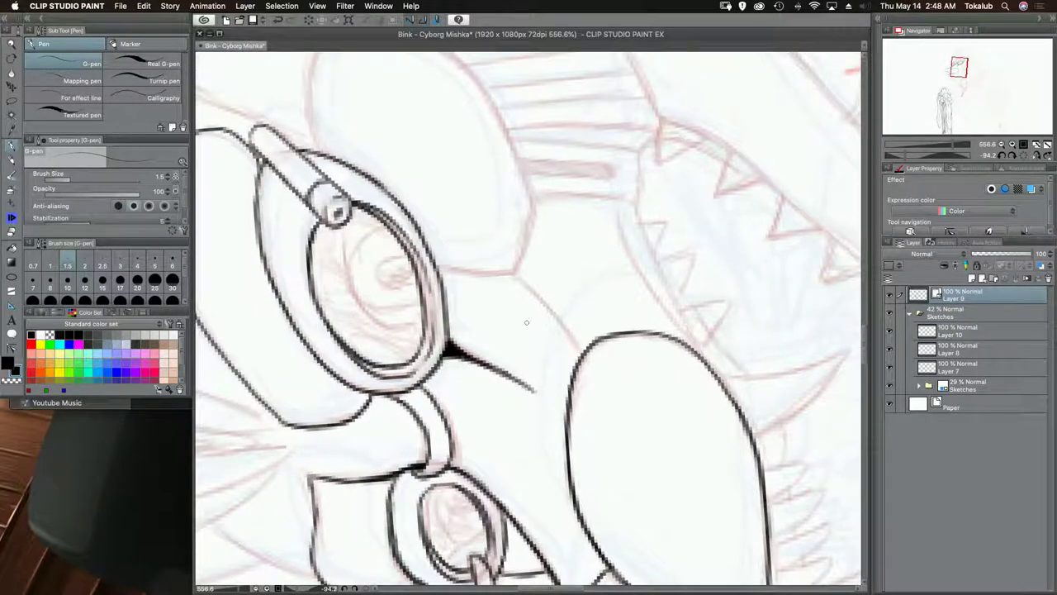
- Turn the canvas back to nearly upright and save the file
key("shift+space")
left_click_drag(546, 248, 620, 303)
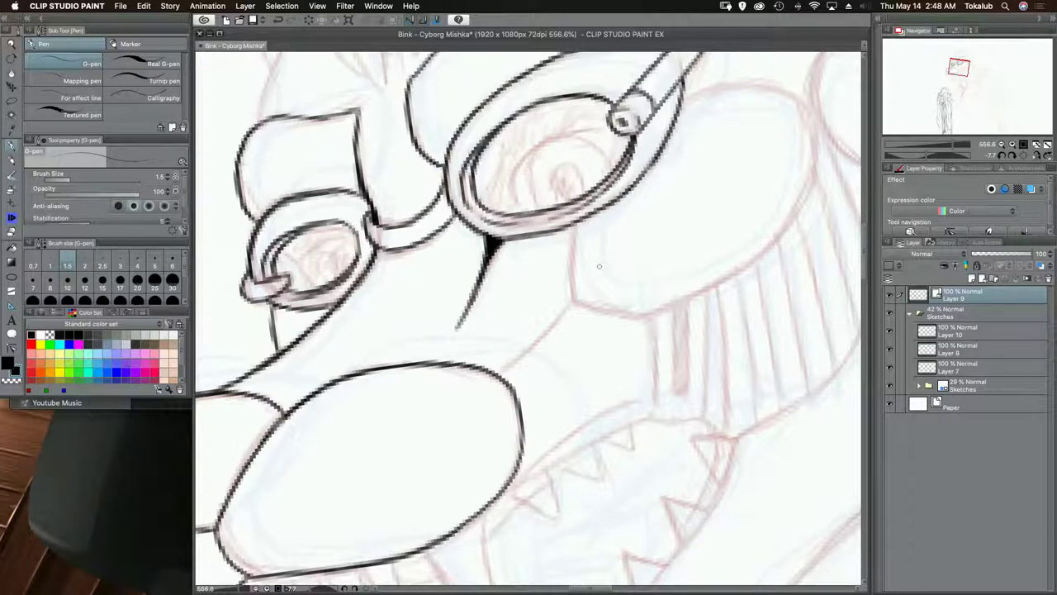
key("g")
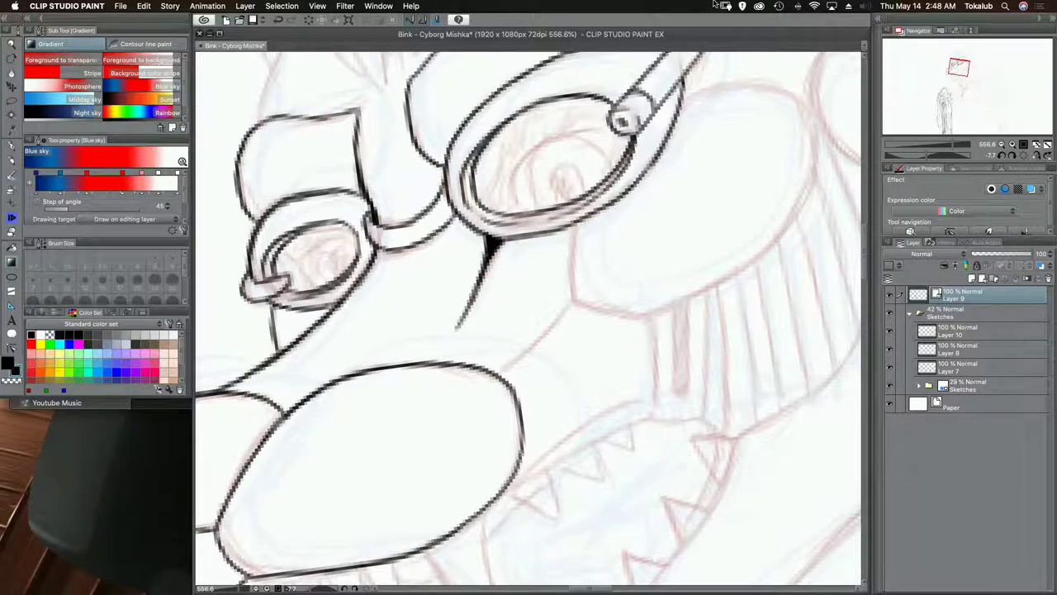
key("super+s")
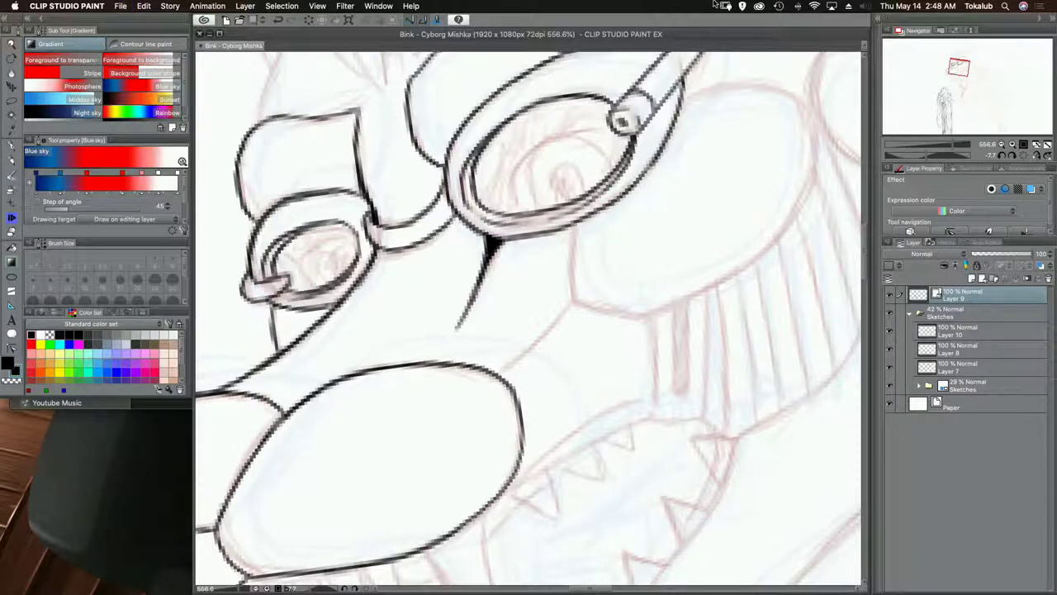
key("super+minus")
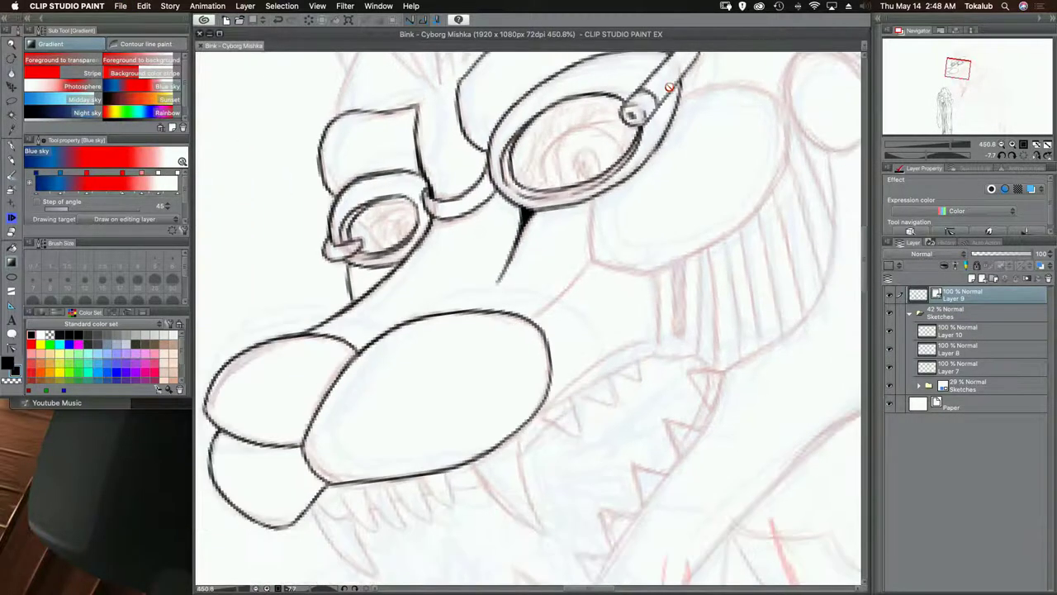
- Ink the curved swirl lines inside the larger and smaller goggle lenses with the G-pen
left_click(12, 146)
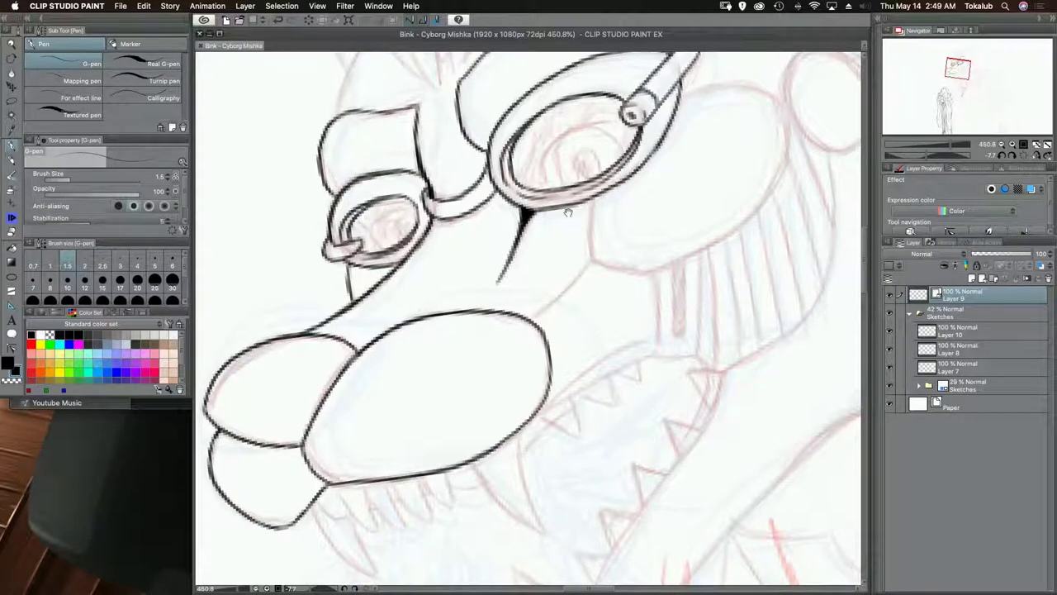
left_click_drag(572, 230, 613, 258)
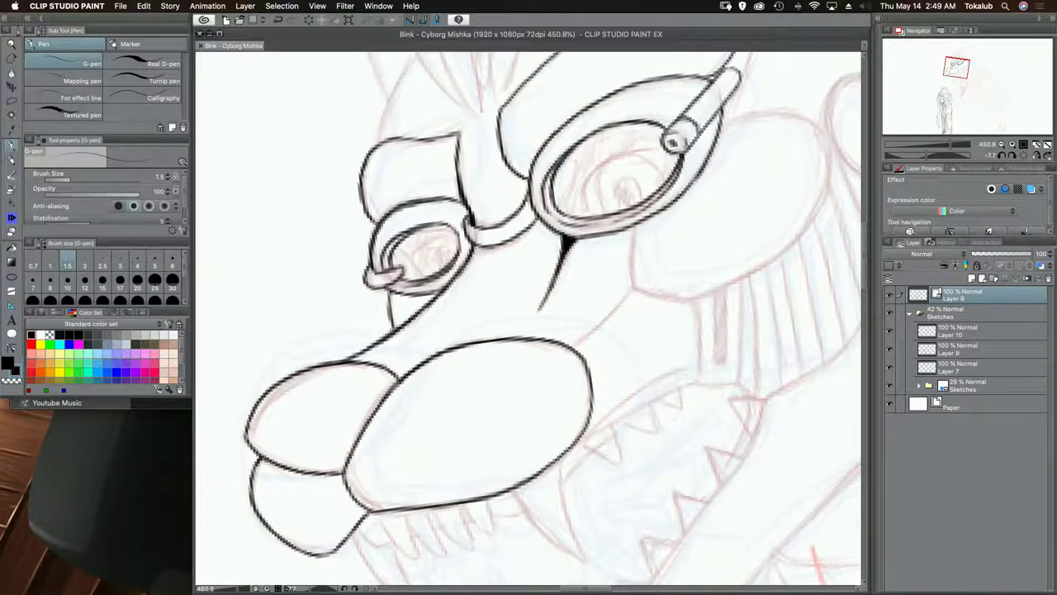
left_click_drag(446, 281, 377, 390)
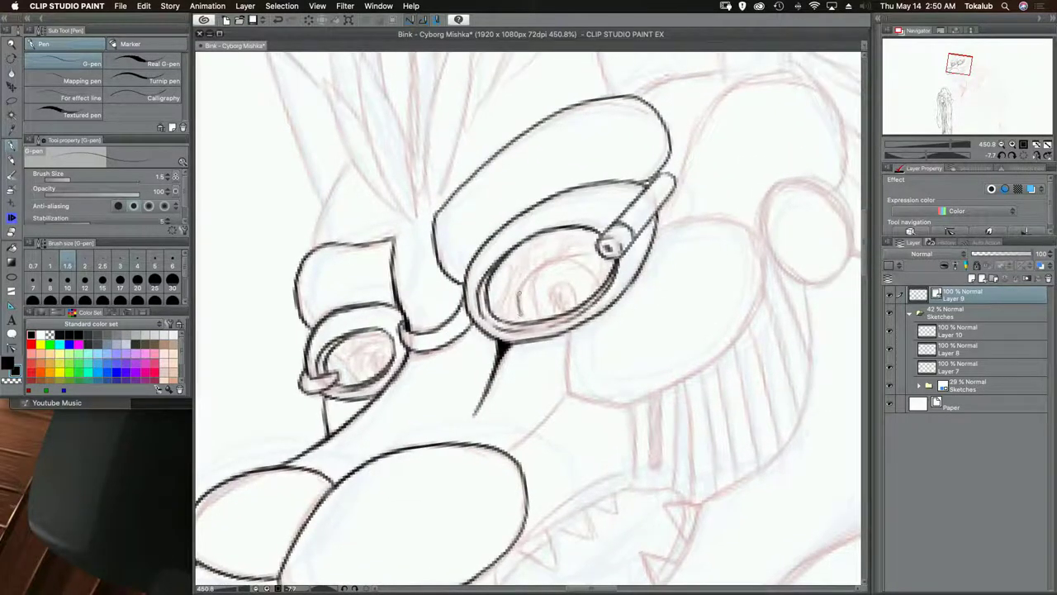
mouse_move(519, 312)
left_mouse_down()
mouse_move(534, 271)
mouse_move(600, 259)
mouse_move(590, 277)
mouse_move(578, 264)
mouse_move(593, 283)
mouse_move(576, 299)
mouse_move(555, 286)
mouse_move(553, 309)
mouse_move(507, 290)
mouse_move(537, 263)
mouse_move(522, 286)
left_mouse_up()
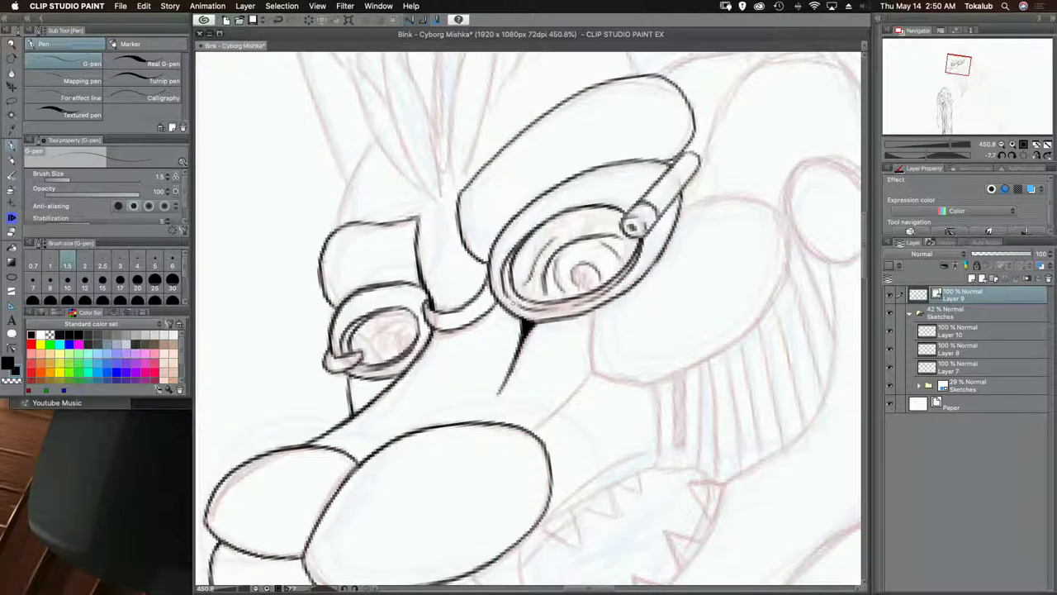
mouse_move(393, 316)
left_mouse_down()
mouse_move(488, 303)
mouse_move(472, 334)
mouse_move(487, 308)
mouse_move(509, 310)
mouse_move(487, 335)
mouse_move(453, 321)
left_mouse_up()
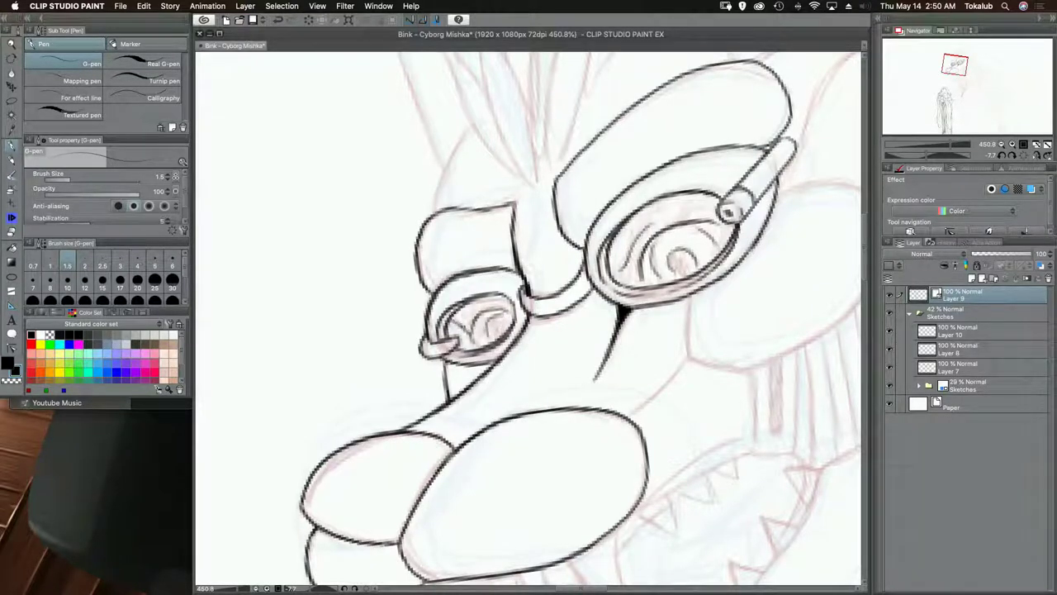
- Ink the large cheek plate beside the larger lens and the short line joining its lower corner to the muzzle oval
mouse_move(670, 331)
left_mouse_down()
mouse_move(530, 236)
mouse_move(548, 234)
mouse_move(550, 263)
mouse_move(588, 286)
mouse_move(545, 370)
left_mouse_up()
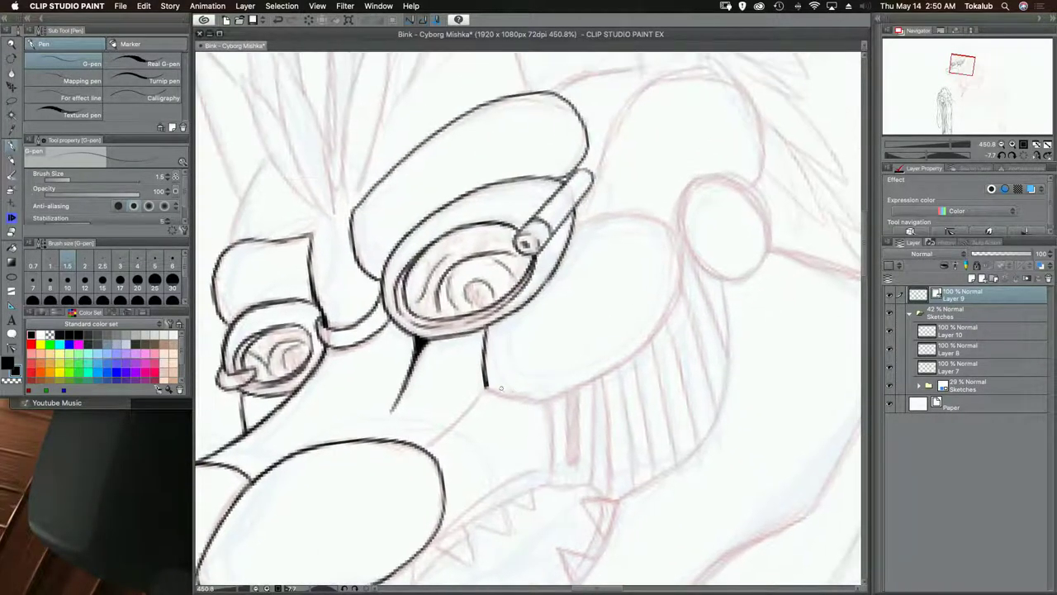
left_click_drag(485, 385, 545, 403)
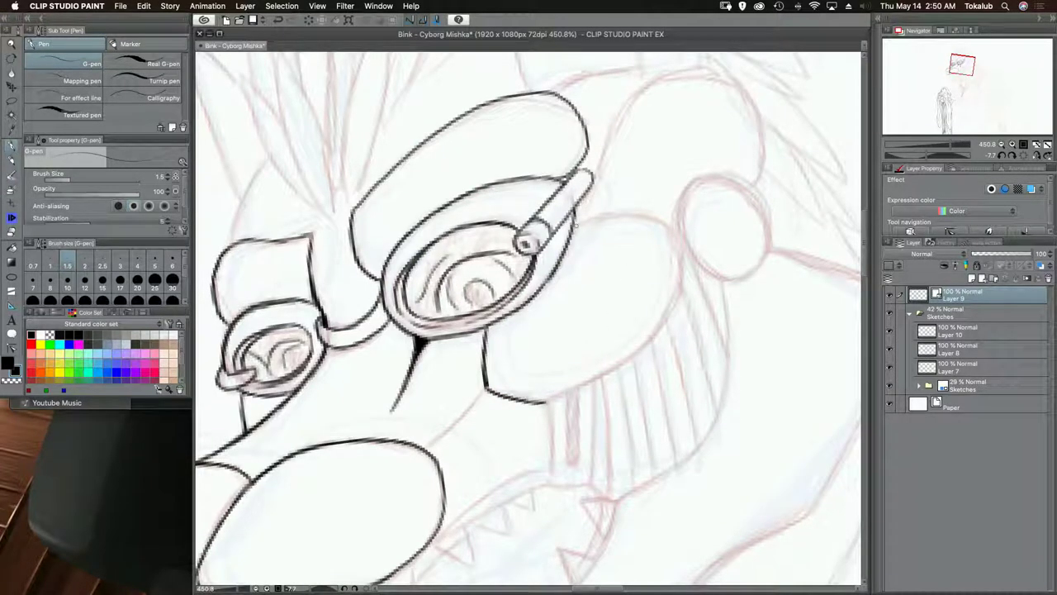
mouse_move(574, 222)
left_mouse_down()
mouse_move(643, 213)
mouse_move(666, 227)
mouse_move(676, 281)
mouse_move(635, 352)
mouse_move(549, 400)
mouse_move(533, 381)
mouse_move(585, 328)
left_mouse_up()
scroll(553, 388, "left", 5)
scroll(553, 388, "down", 3)
scroll(595, 306, "down", 5)
scroll(595, 305, "right", 1)
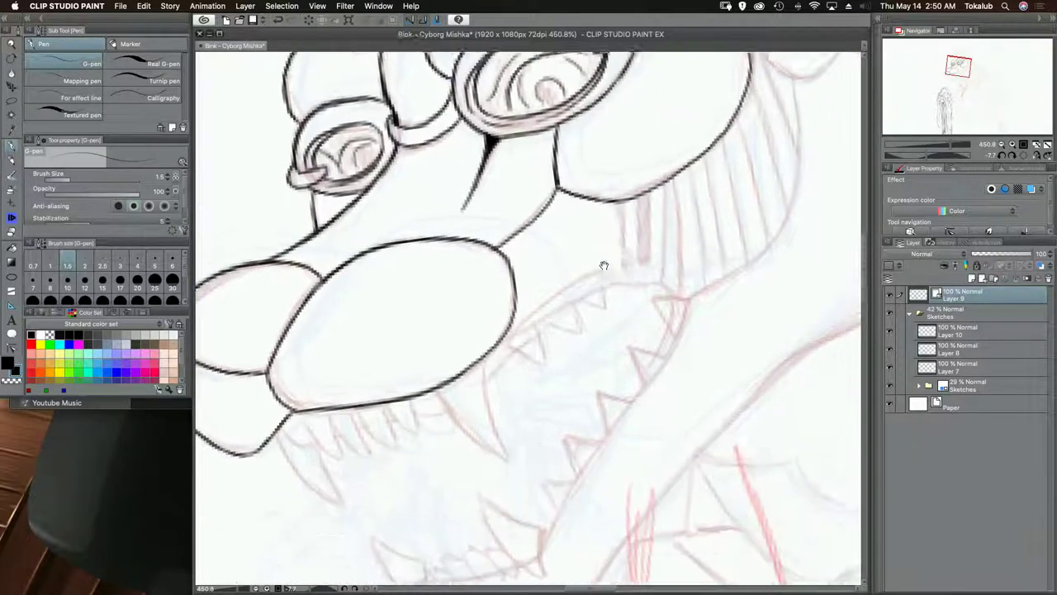
- Ink the slotted rectangular plate below the cheek plate and the upper lip line running from it to the muzzle oval
mouse_move(612, 197)
left_mouse_down()
mouse_move(612, 277)
mouse_move(648, 280)
mouse_move(659, 271)
mouse_move(649, 279)
mouse_move(655, 177)
mouse_move(642, 193)
mouse_move(643, 258)
mouse_move(631, 259)
mouse_move(628, 188)
left_mouse_up()
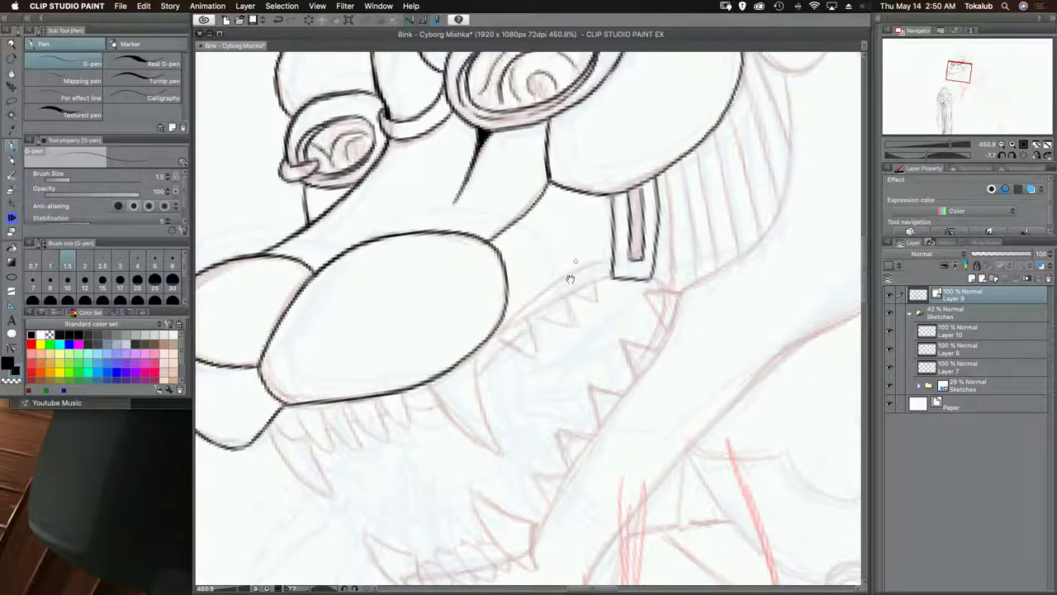
left_click_drag(567, 276, 597, 253)
mouse_move(669, 252)
left_mouse_down()
mouse_move(649, 212)
mouse_move(537, 156)
mouse_move(487, 231)
mouse_move(508, 298)
mouse_move(523, 306)
mouse_move(507, 274)
mouse_move(526, 246)
mouse_move(533, 285)
left_mouse_up()
key("shift+space")
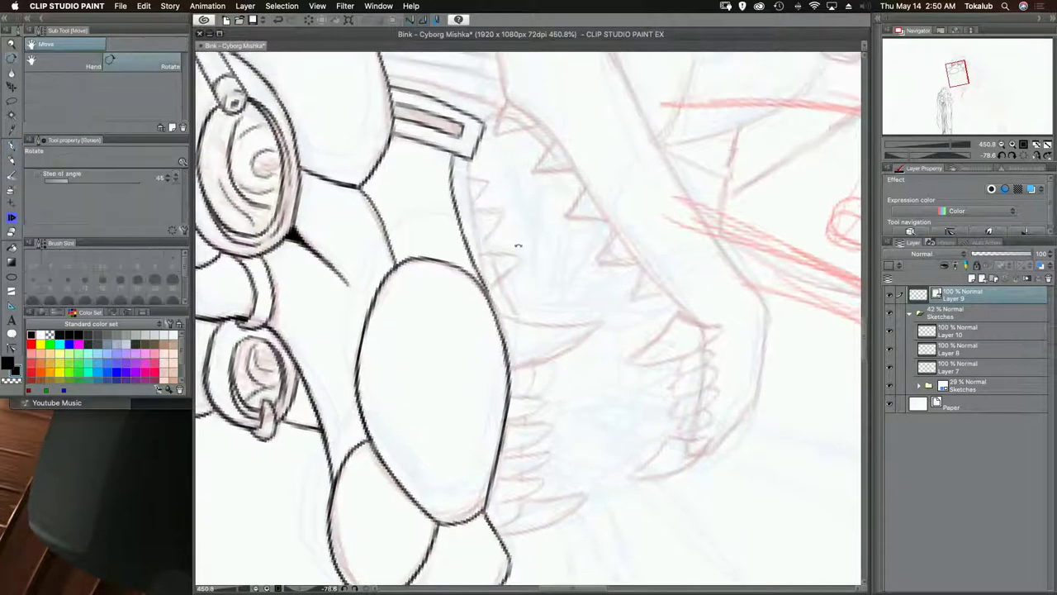
mouse_move(519, 244)
left_mouse_down()
mouse_move(604, 222)
mouse_move(582, 347)
mouse_move(618, 296)
mouse_move(597, 300)
left_mouse_up()
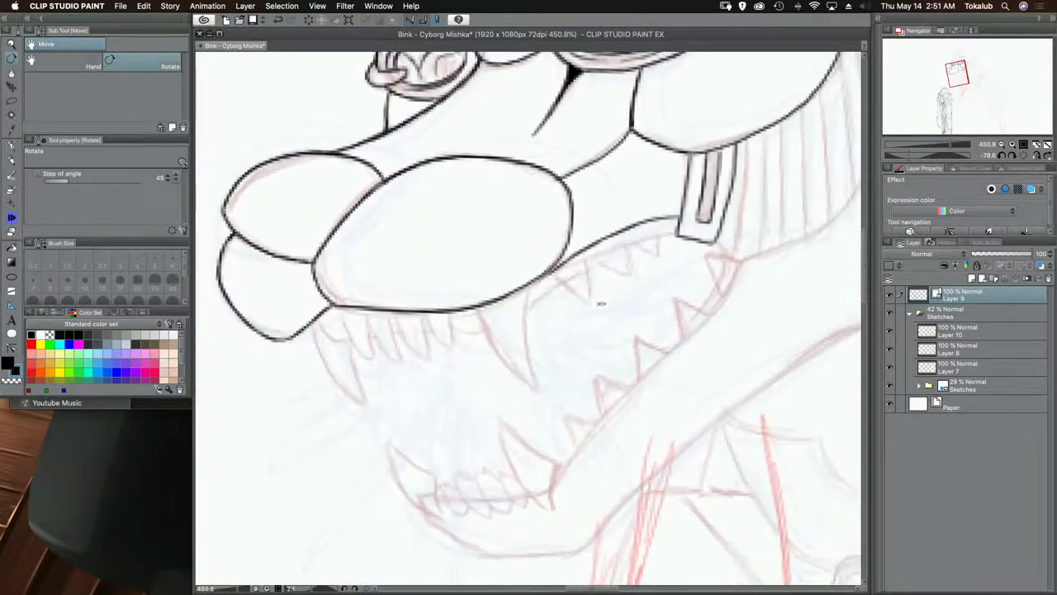
- Ink the two upper fangs, the row of small teeth between them, and the short gum lines beside the teeth
key("p")
mouse_move(477, 306)
left_mouse_down()
mouse_move(497, 355)
mouse_move(540, 381)
mouse_move(519, 319)
mouse_move(520, 330)
mouse_move(497, 301)
mouse_move(494, 340)
mouse_move(470, 314)
mouse_move(472, 331)
mouse_move(482, 317)
mouse_move(486, 341)
mouse_move(458, 297)
mouse_move(460, 339)
mouse_move(411, 349)
mouse_move(450, 384)
mouse_move(436, 320)
mouse_move(400, 299)
left_mouse_up()
key("space")
scroll(528, 318, "left", 2)
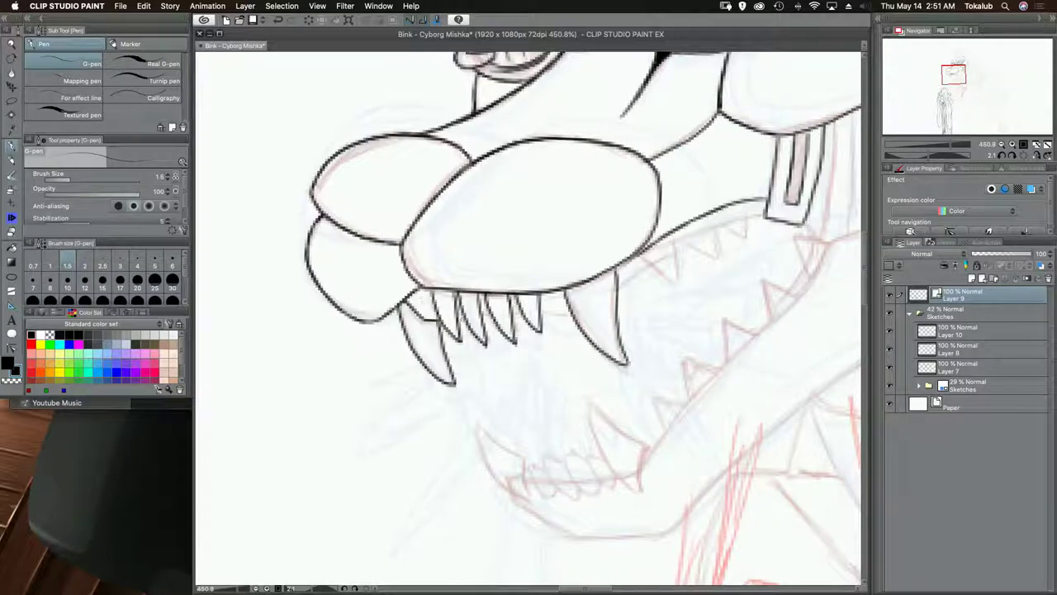
left_click_drag(457, 316, 493, 321)
left_click_drag(506, 311, 578, 315)
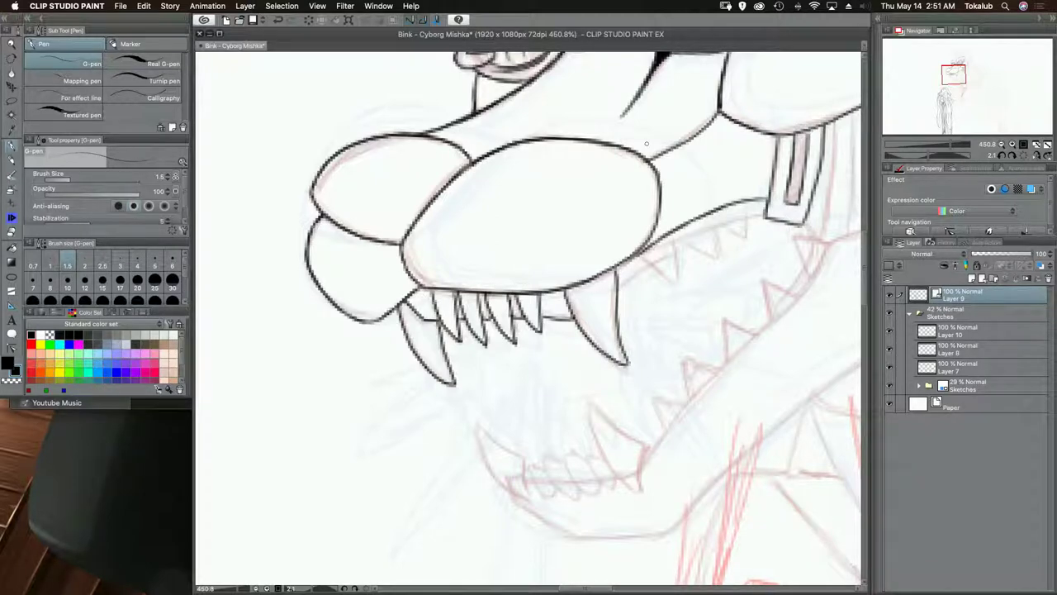
key("shift+space")
key("Delete")
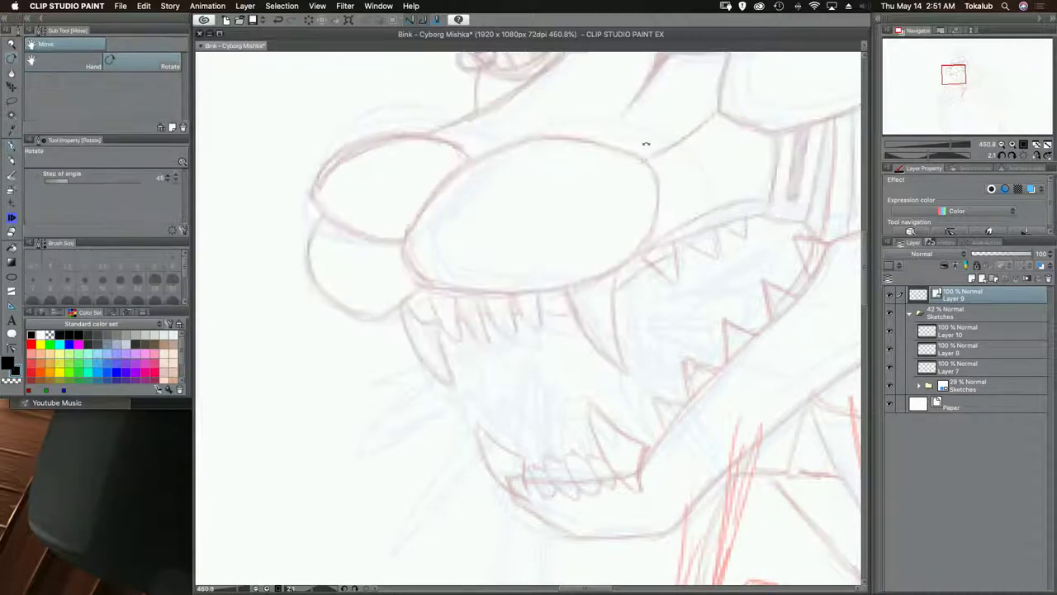
key("super+z")
key("super+z")
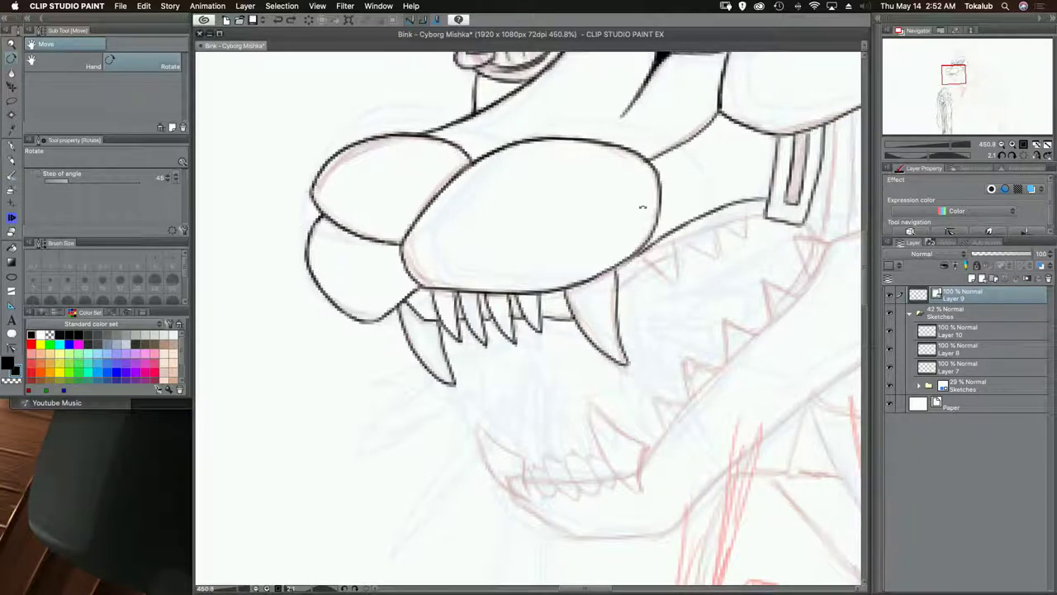
- Save the Bink - Cyborg Mishka drawing and select all layers from Layer 9 down to the nested Sketches folder
key("slash")
left_click_drag(677, 307, 642, 268)
key("p")
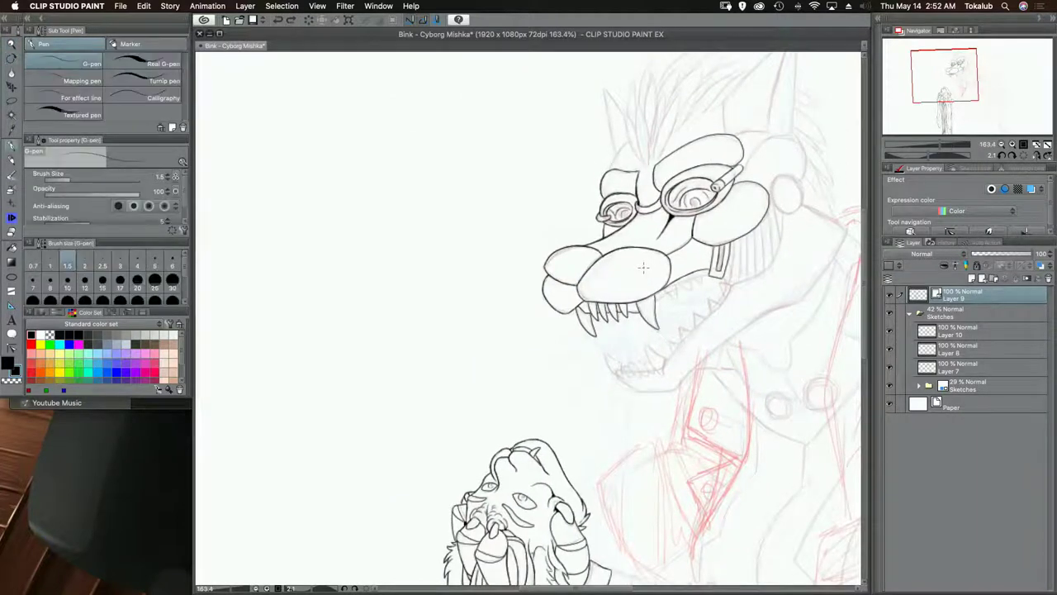
key("super+s")
left_click_drag(757, 351, 608, 356)
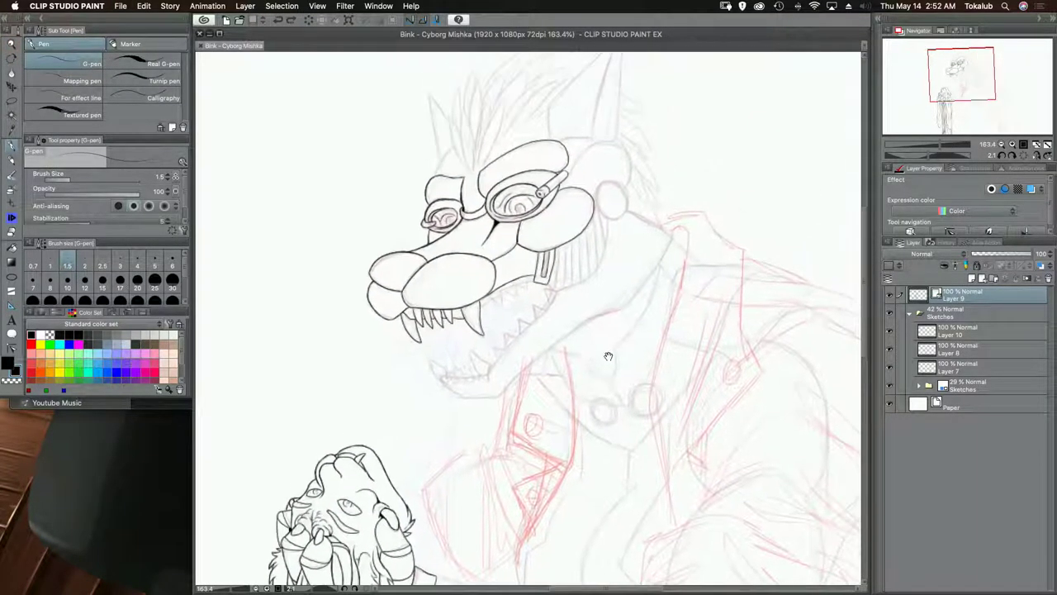
left_click(993, 380, "shift")
key("b")
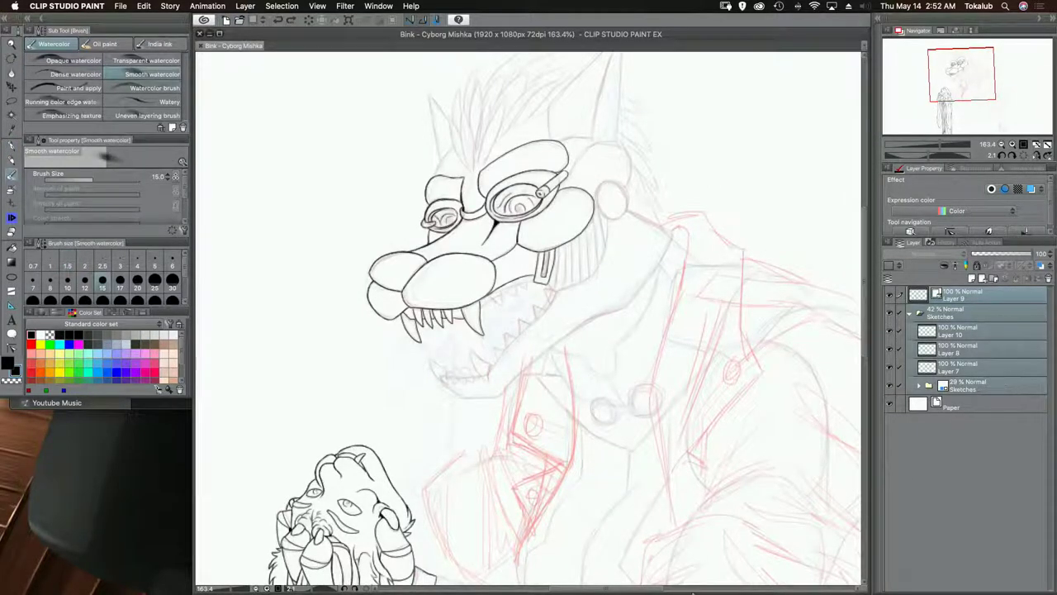
- Switch to Discord and send the commissioner "b" with the pasted progress image in their direct chat, followed by the message "update"
mouse_move(692, 592)
left_click(495, 587)
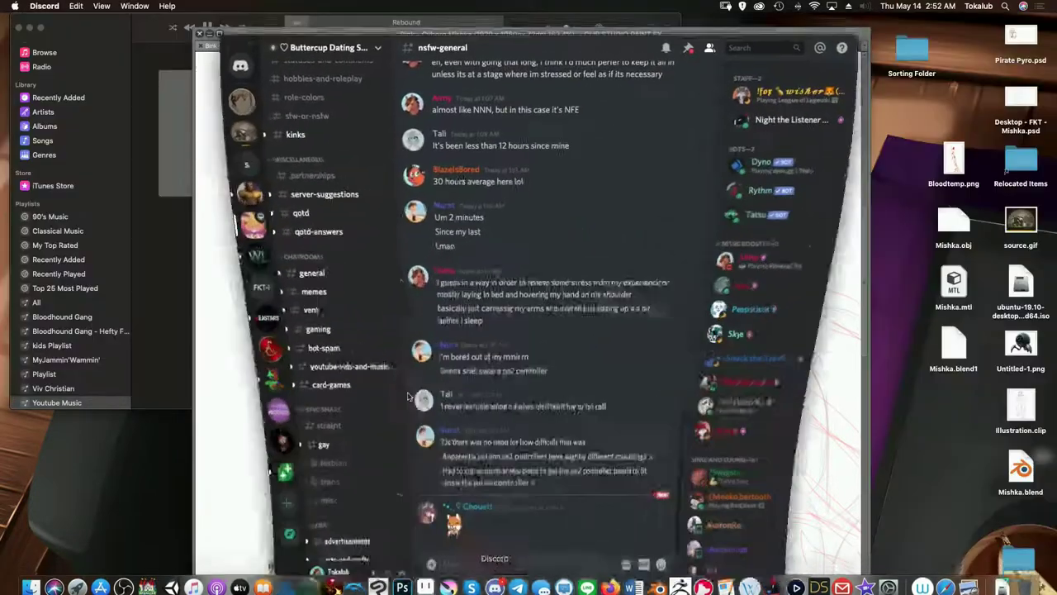
left_click(240, 70)
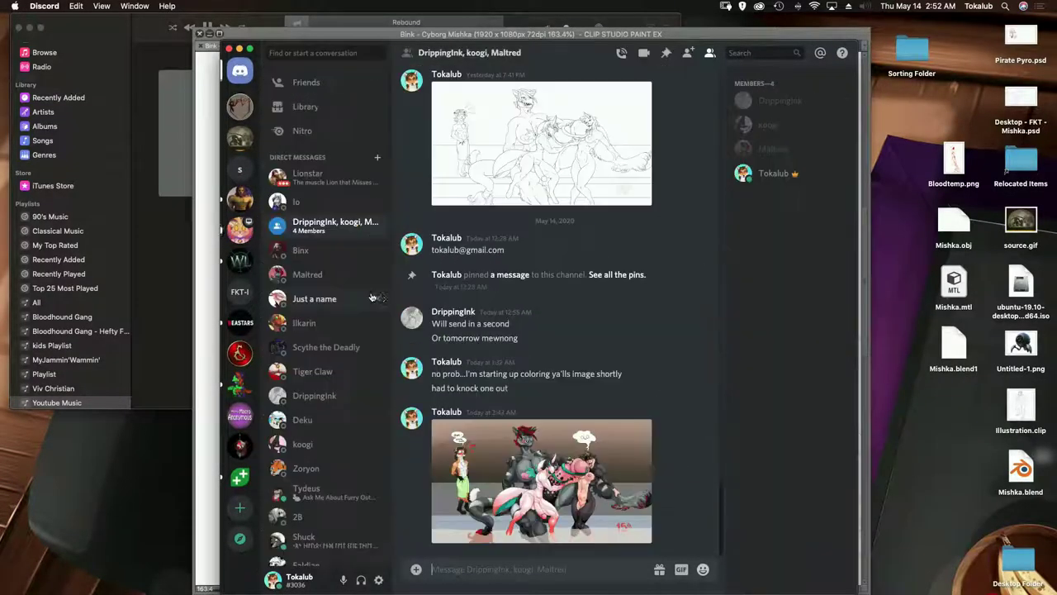
left_click(301, 250)
type("b")
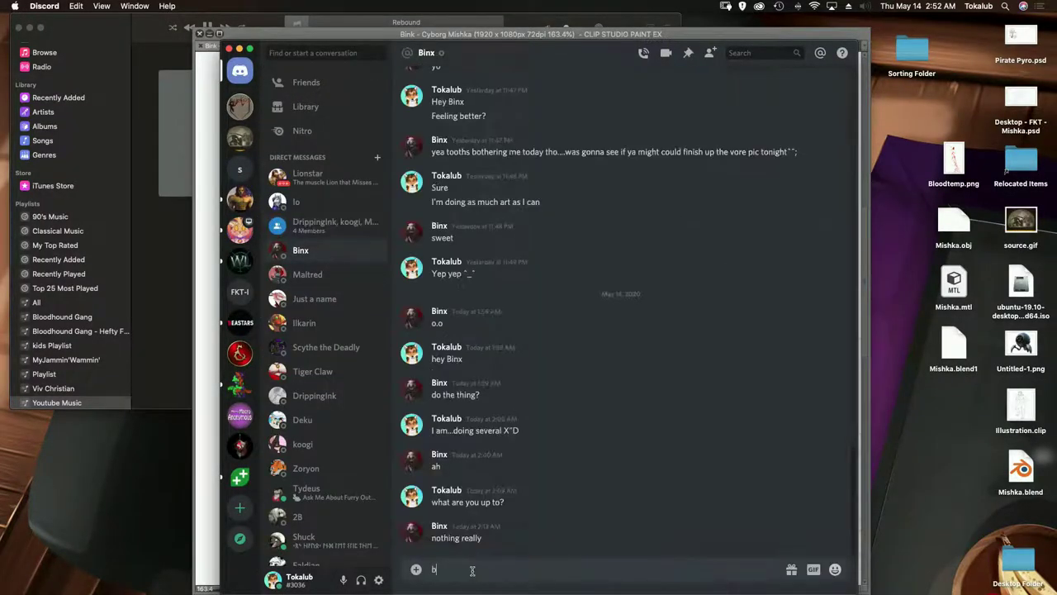
key("ctrl+v")
key("Return")
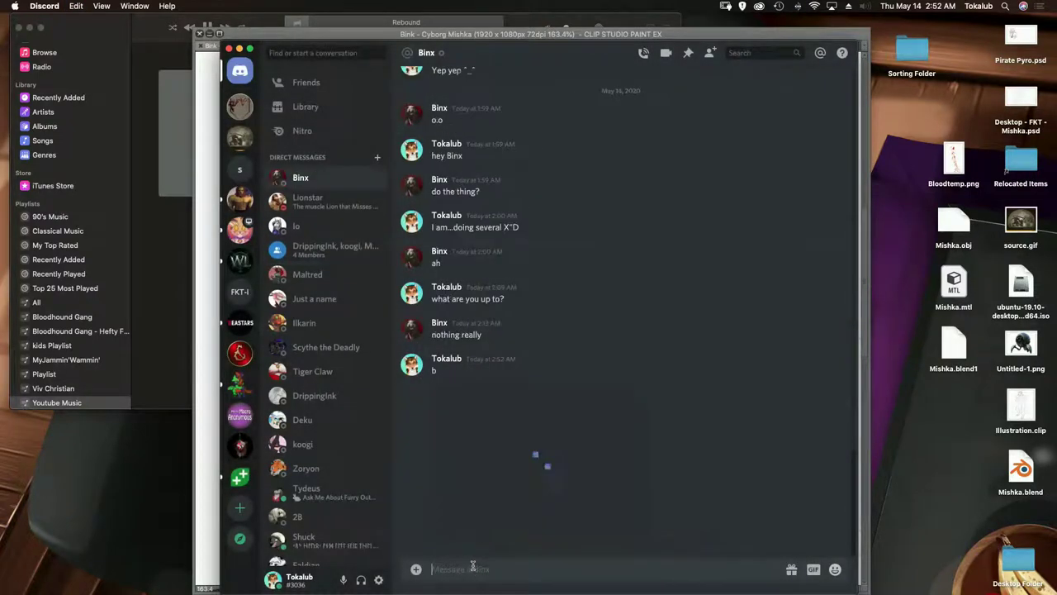
type("update")
key("Return")
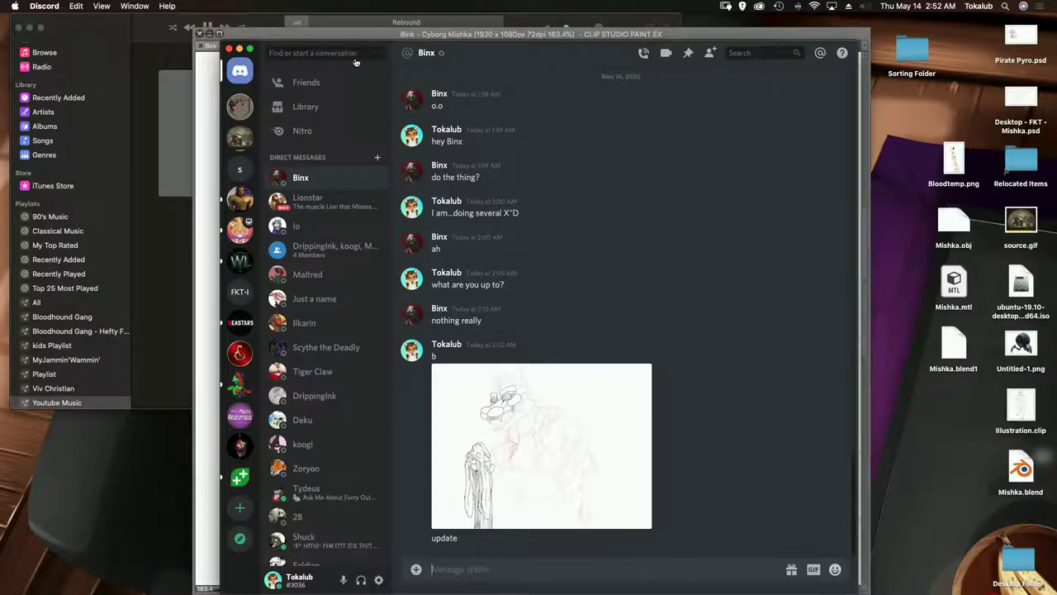
- Read the latest messages in the direct chat about the stream and return to Clip Studio Paint
left_click(331, 205)
scroll(334, 206, "down", 1)
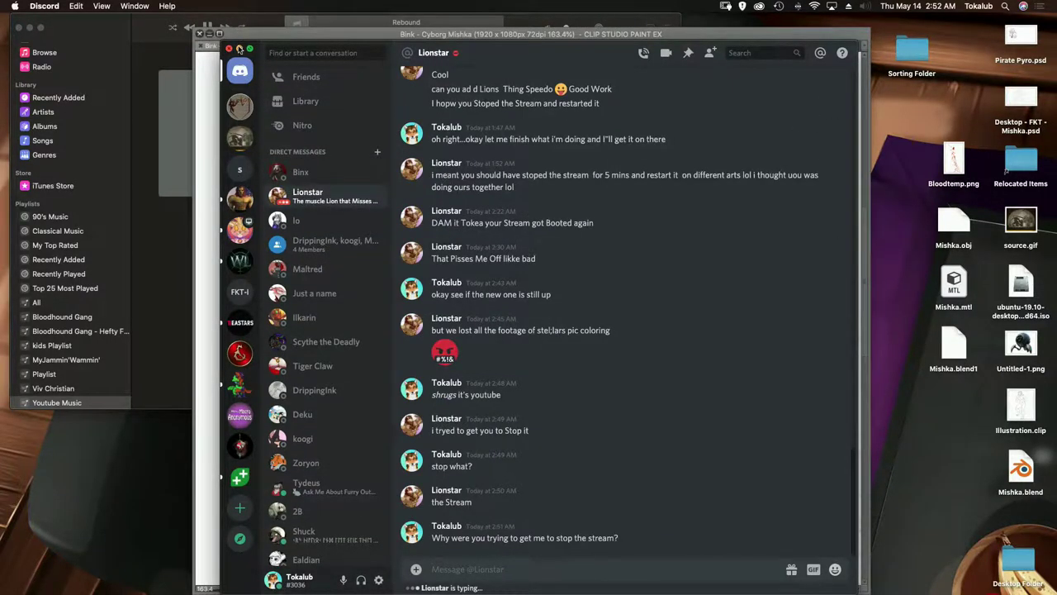
left_click(239, 49)
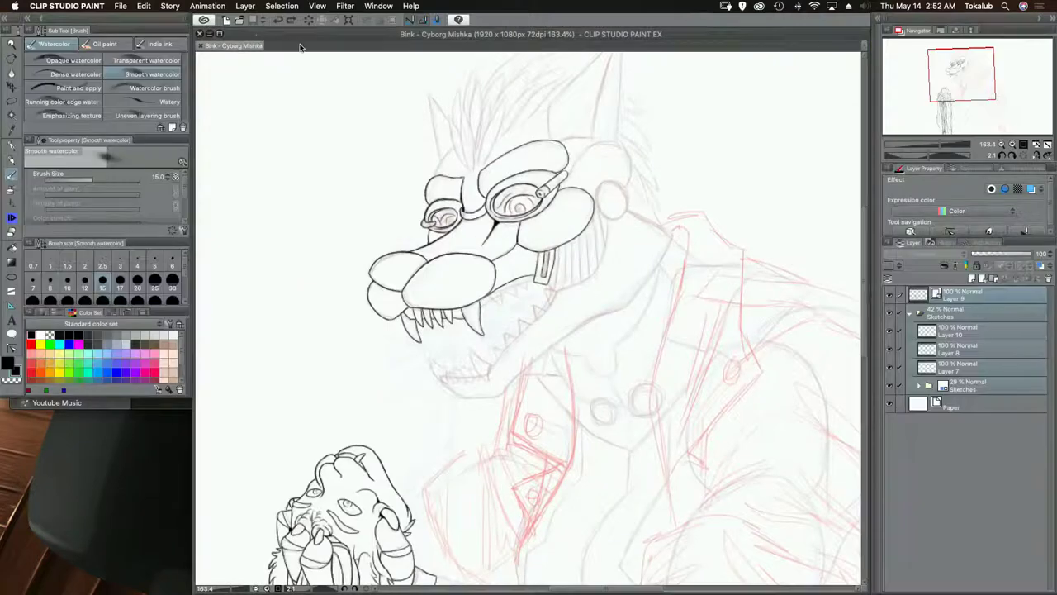
- Close the Bink - Cyborg Mishka drawing and open the recent file LionStar - DD 5-2020
left_click(725, 5)
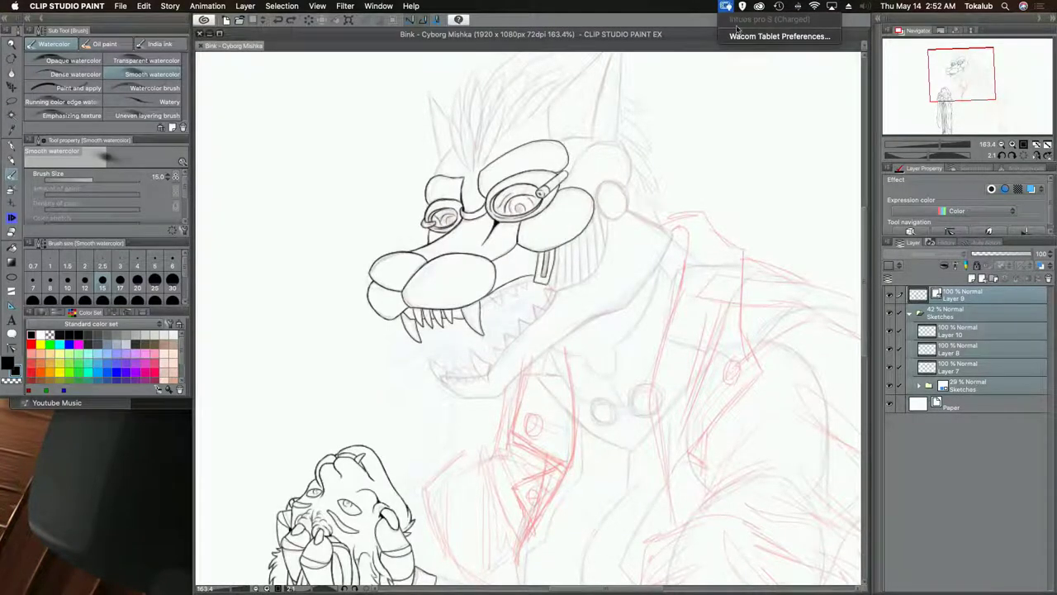
left_click(221, 59)
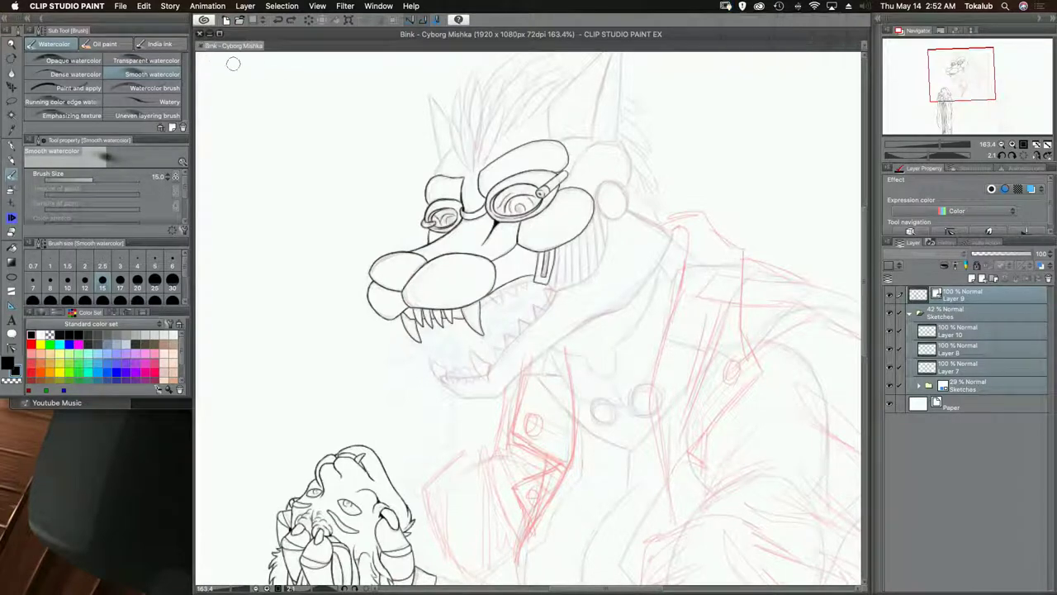
left_click(200, 47)
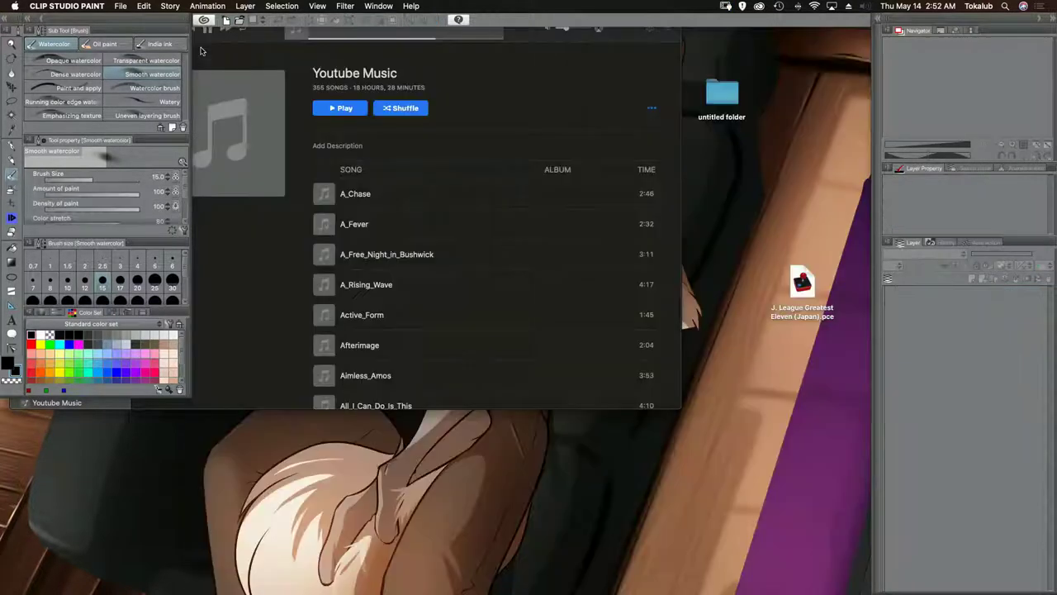
left_click(121, 6)
mouse_move(190, 51)
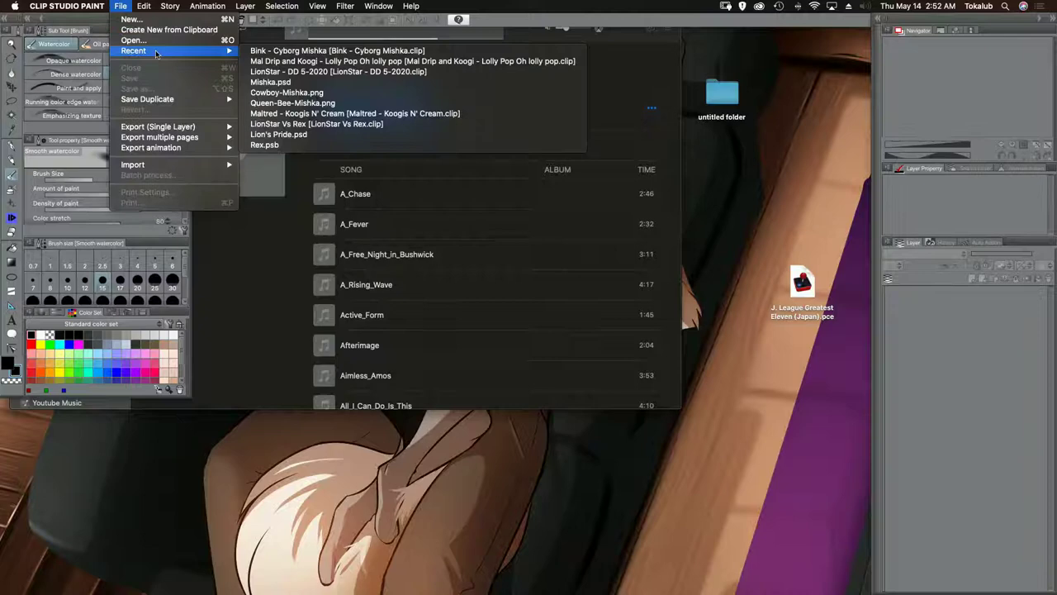
left_click(409, 73)
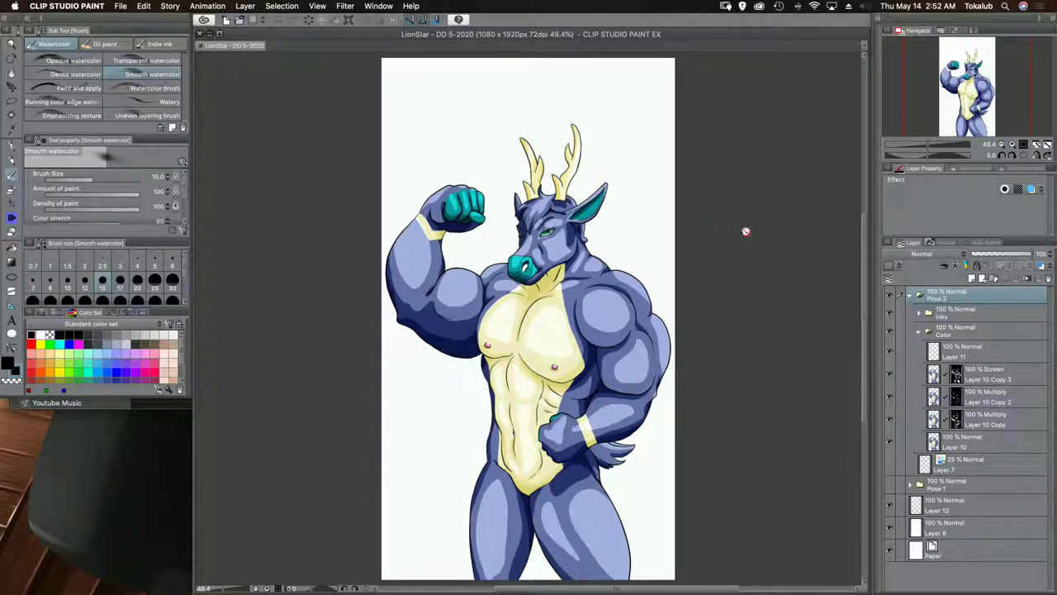
- Add a layer above Layer 11 and draw the speedo's leg-opening lines in red over both hips with the G-pen
left_click(940, 352)
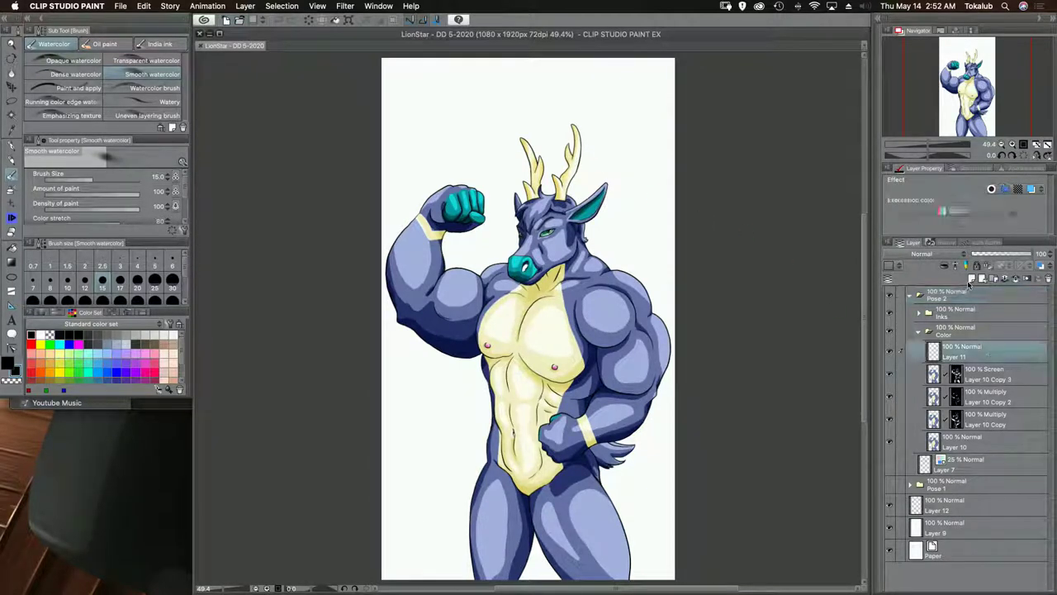
left_click(970, 279)
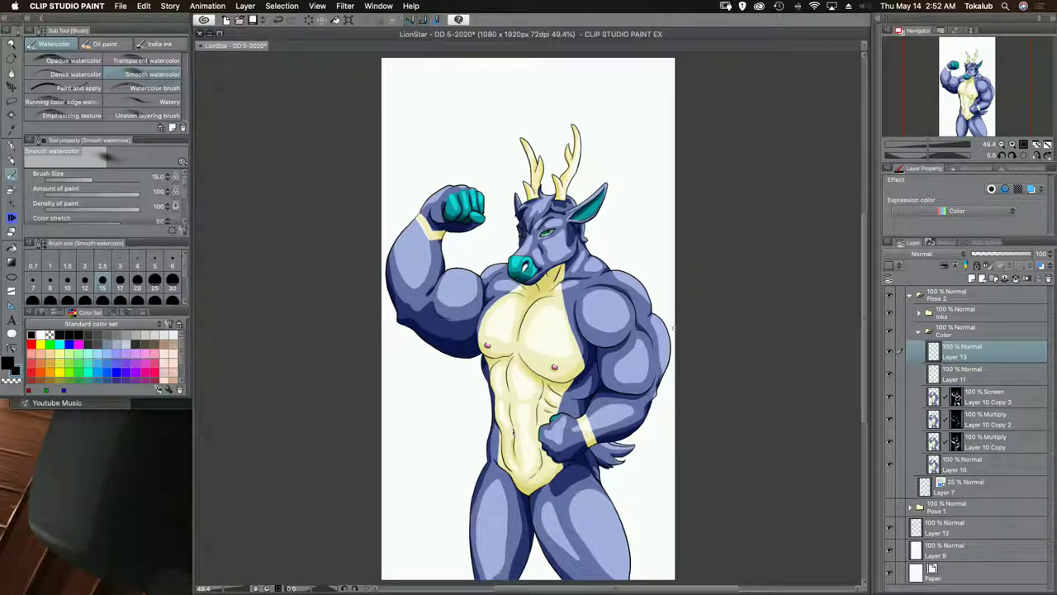
key("super+space")
left_click_drag(521, 443, 595, 472)
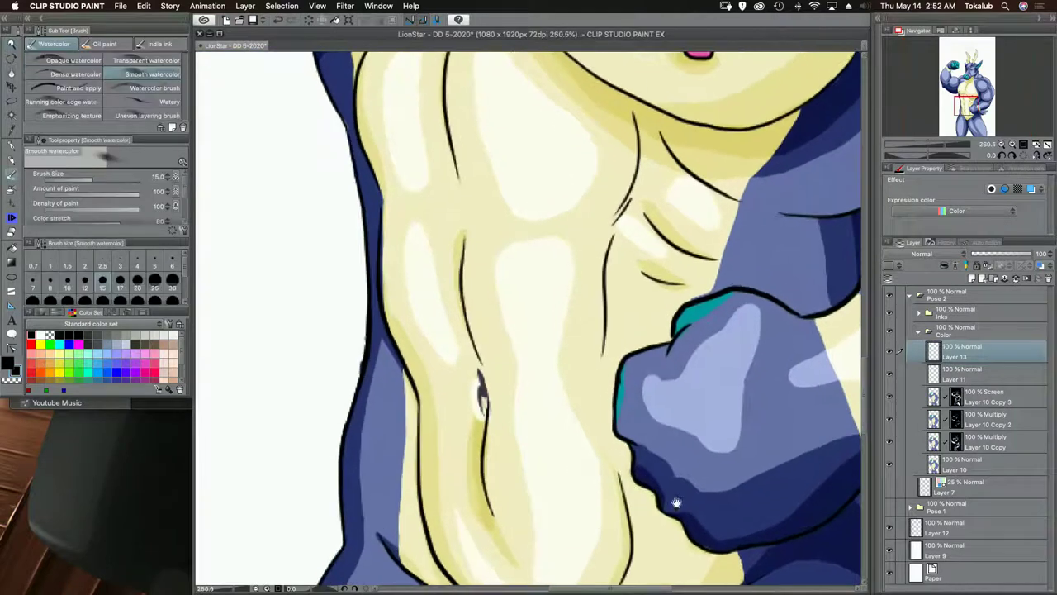
left_click_drag(675, 502, 570, 263)
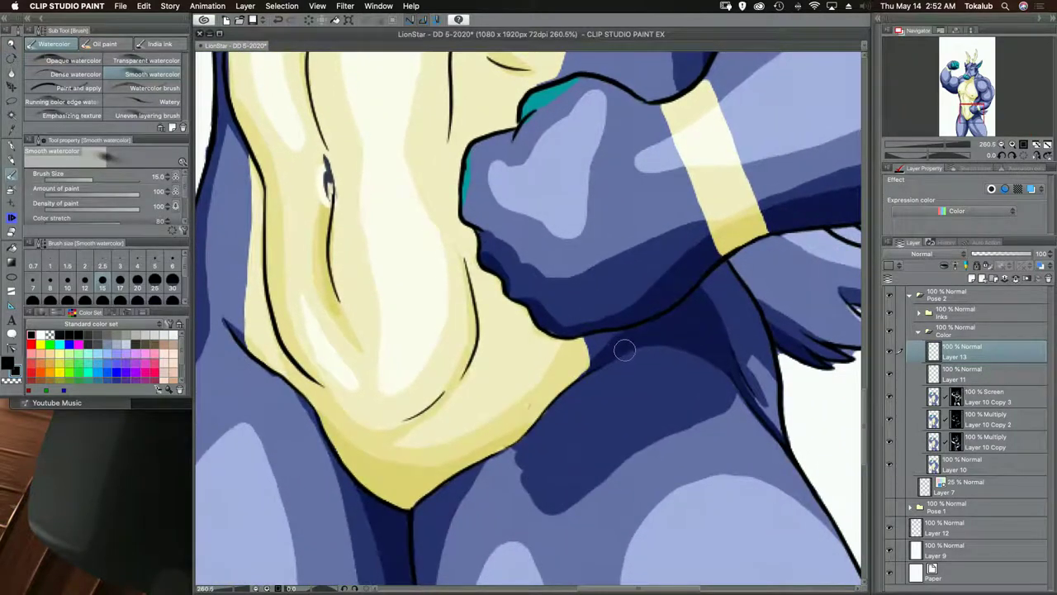
left_click_drag(623, 350, 679, 338)
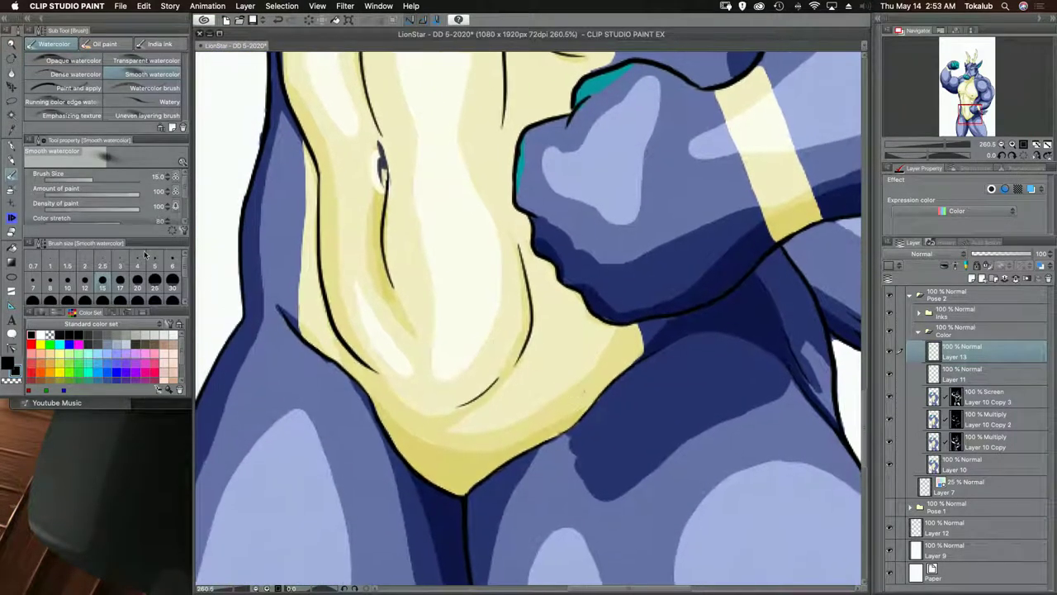
left_click(13, 148)
left_click(32, 375)
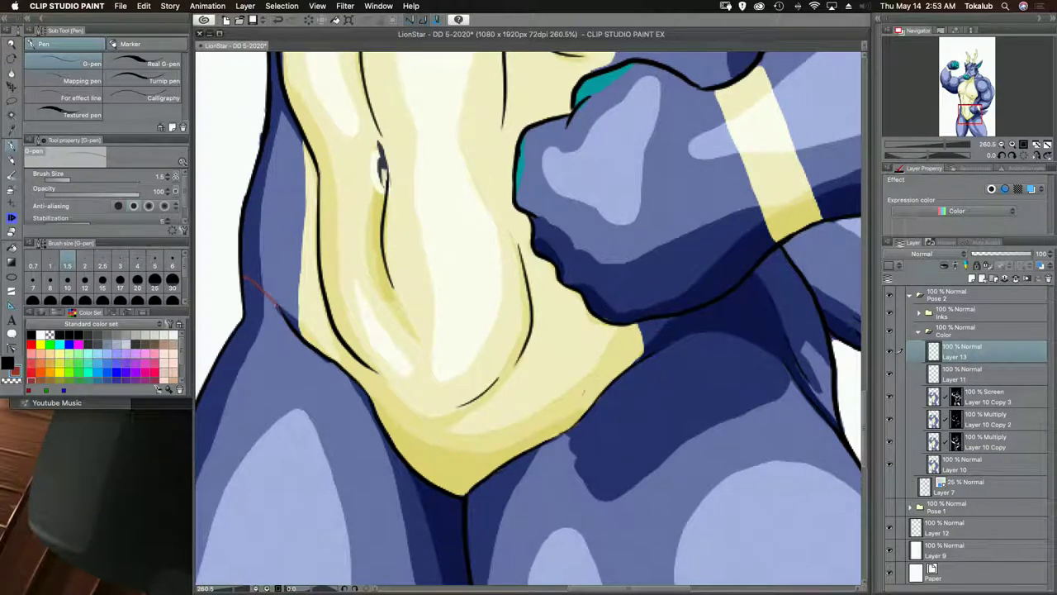
mouse_move(708, 341)
left_mouse_down()
mouse_move(680, 346)
mouse_move(740, 334)
left_mouse_up()
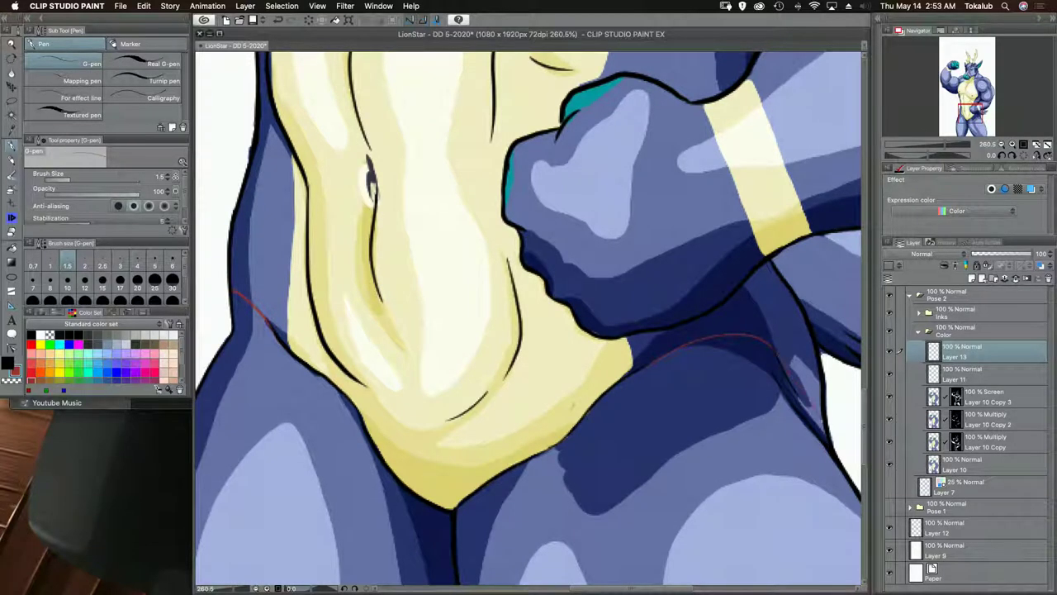
left_click_drag(817, 413, 823, 427)
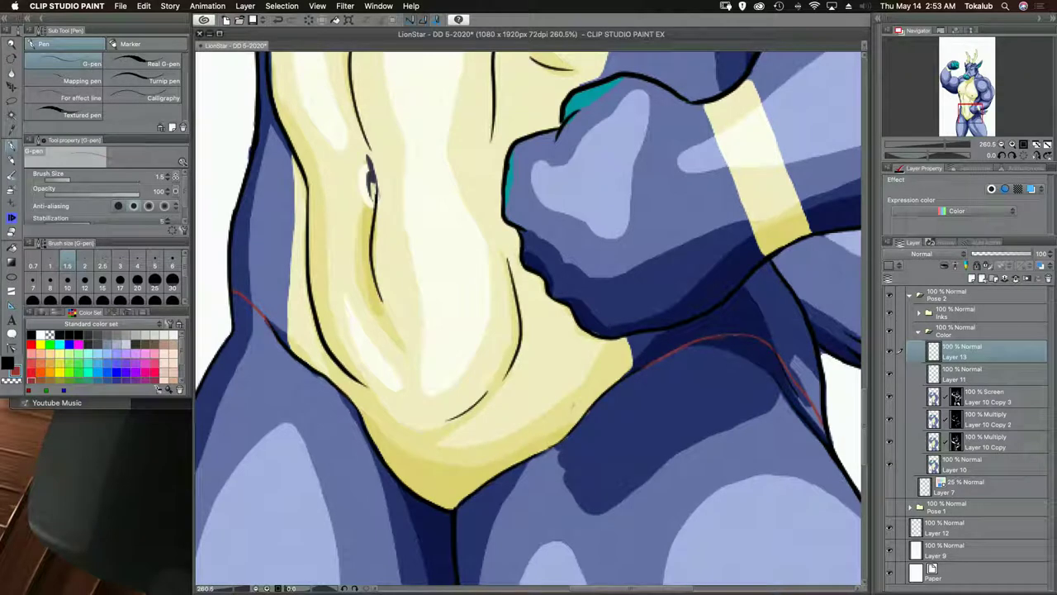
- Draw the speedo's red waistline across the lower belly from the outer hip to the fist
left_click_drag(470, 292, 548, 371)
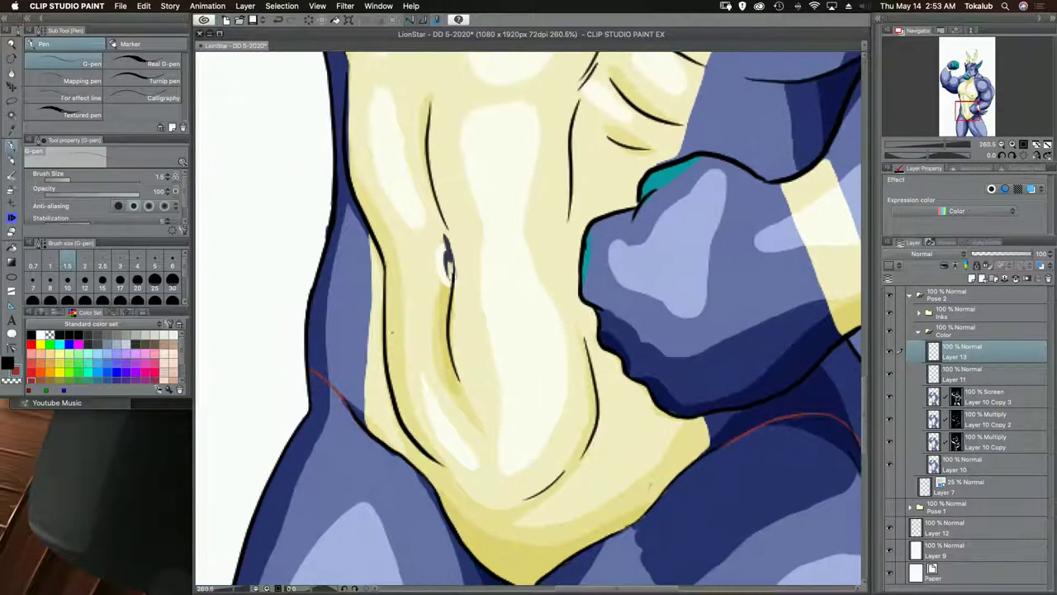
mouse_move(326, 334)
left_mouse_down()
mouse_move(443, 353)
mouse_move(587, 337)
left_mouse_up()
scroll(524, 350, "down", 4)
scroll(523, 349, "right", 1)
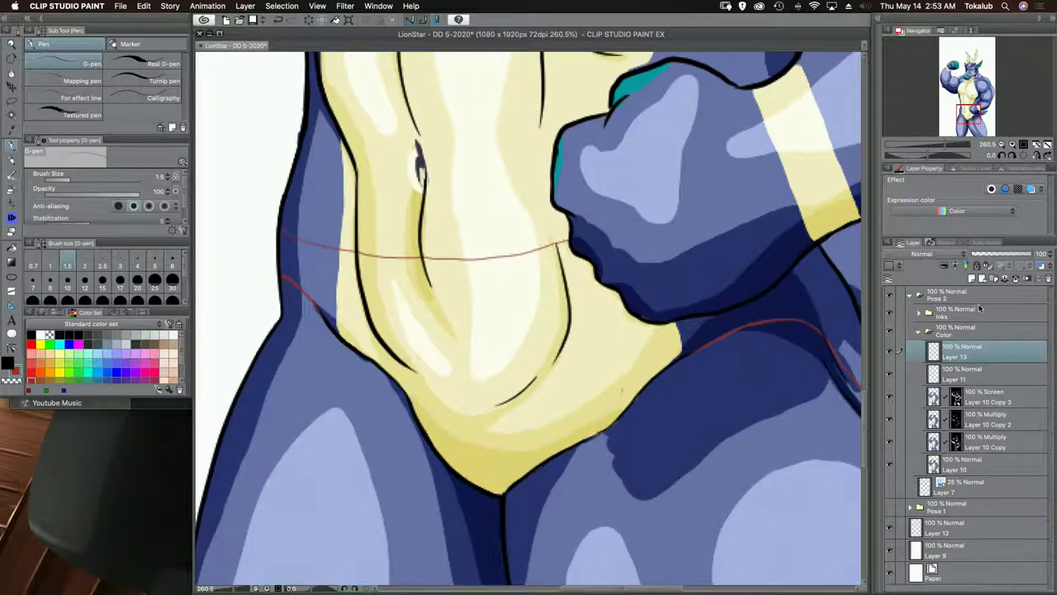
- Turn on the layer color effect for the speedo line layer and set its color to black
left_click(1042, 265)
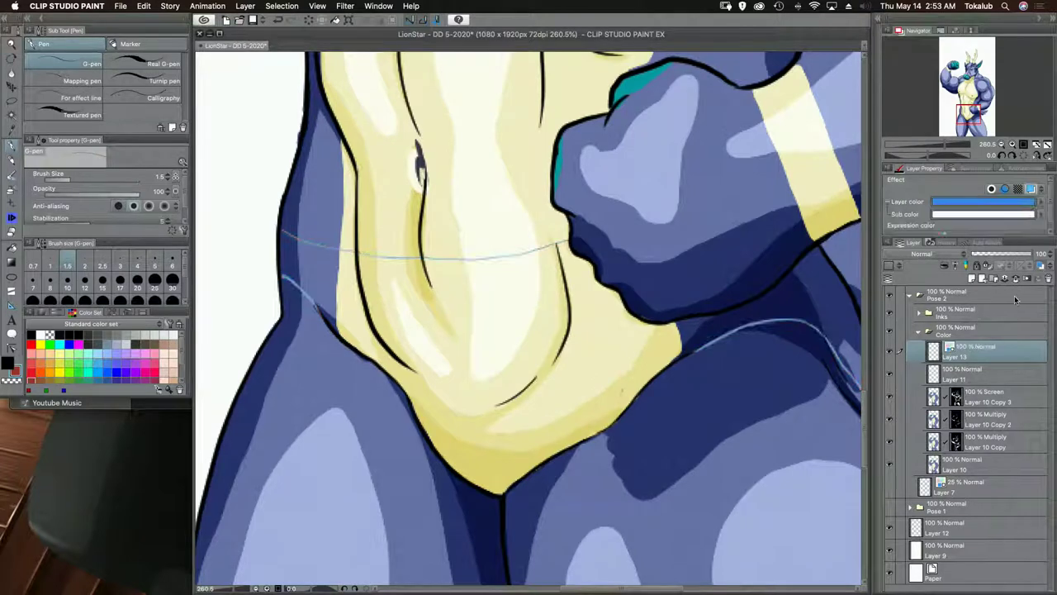
left_click(1041, 203)
left_click(696, 453)
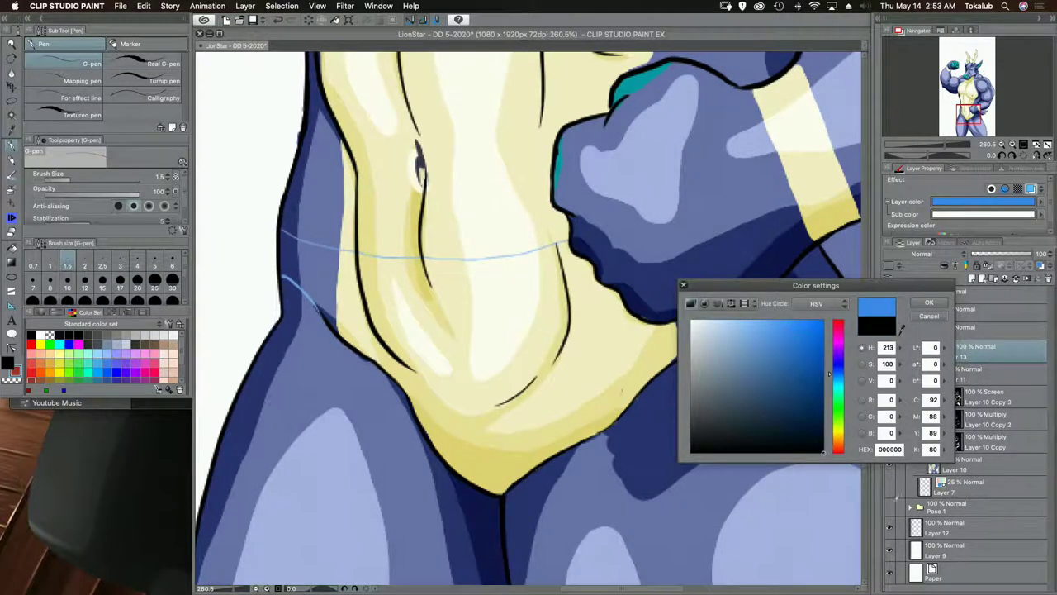
left_click(937, 303)
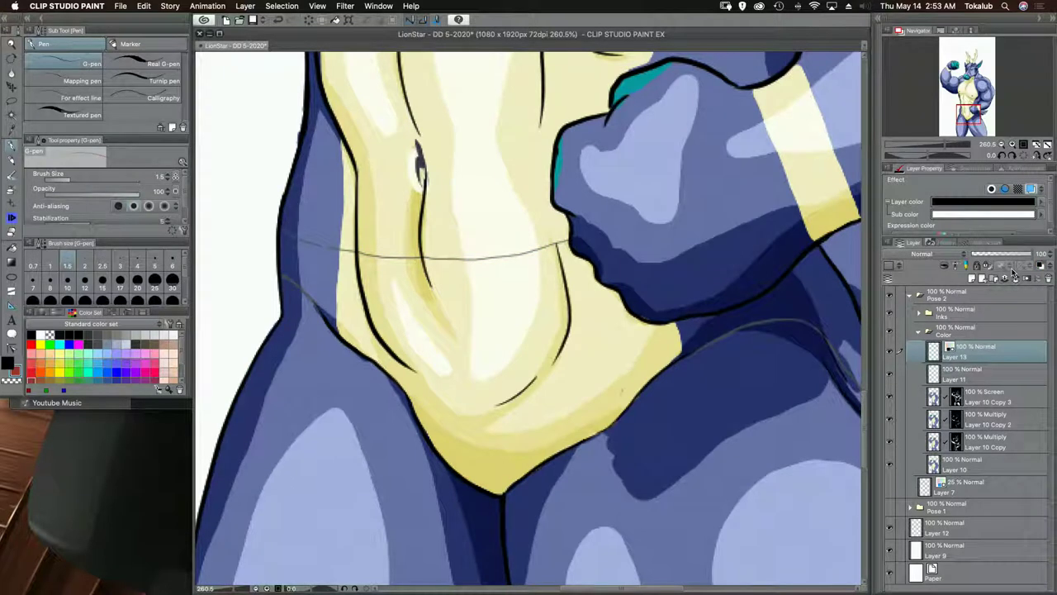
- Add another layer directly above Layer 11 and set the G-pen to orange at brush size 7
left_click(983, 374)
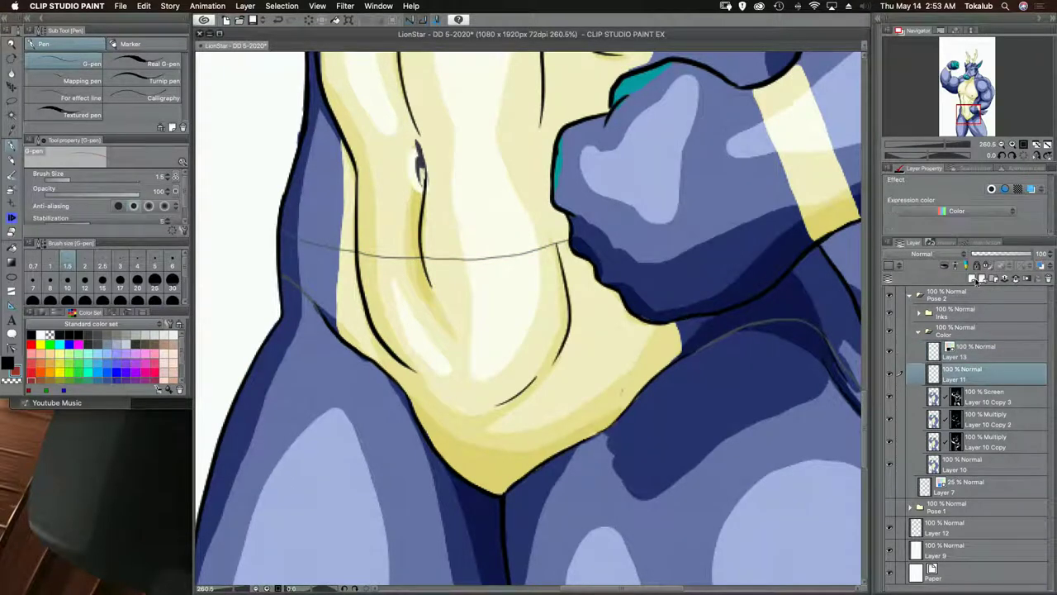
left_click(973, 278)
left_click_drag(327, 326, 378, 284)
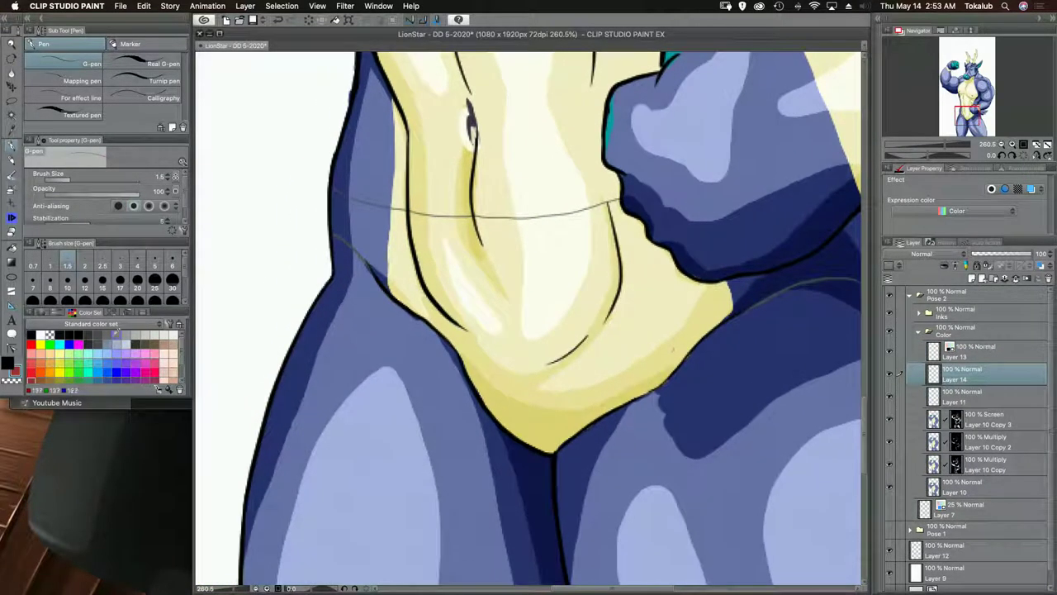
left_click(52, 368)
key("bracketright")
key("bracketright")
key("bracketright")
key("bracketright")
key("bracketright")
key("bracketright")
key("bracketright")
- Paint the speedo orange at the crotch, along the upper thigh edge and over the hip behind the forearm
mouse_move(508, 402)
left_mouse_down()
mouse_move(513, 412)
mouse_move(483, 391)
mouse_move(552, 451)
mouse_move(515, 404)
mouse_move(530, 431)
left_mouse_up()
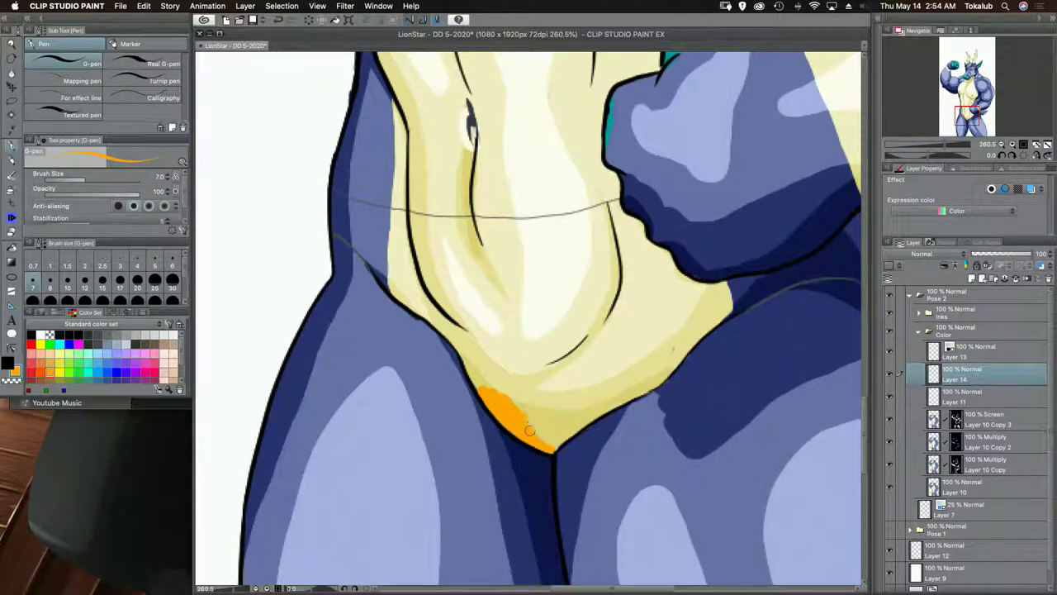
mouse_move(605, 419)
left_mouse_down()
mouse_move(567, 378)
mouse_move(576, 382)
left_mouse_up()
mouse_move(491, 377)
left_mouse_down()
mouse_move(528, 368)
mouse_move(522, 413)
mouse_move(737, 255)
mouse_move(697, 297)
mouse_move(611, 329)
mouse_move(701, 291)
mouse_move(692, 295)
mouse_move(735, 290)
mouse_move(636, 386)
mouse_move(618, 386)
mouse_move(648, 410)
mouse_move(684, 473)
mouse_move(646, 404)
mouse_move(671, 438)
mouse_move(651, 357)
mouse_move(630, 317)
mouse_move(612, 356)
left_mouse_up()
mouse_move(603, 342)
left_mouse_down()
mouse_move(600, 353)
mouse_move(612, 337)
mouse_move(641, 388)
mouse_move(611, 357)
mouse_move(618, 385)
mouse_move(574, 376)
mouse_move(596, 348)
left_mouse_up()
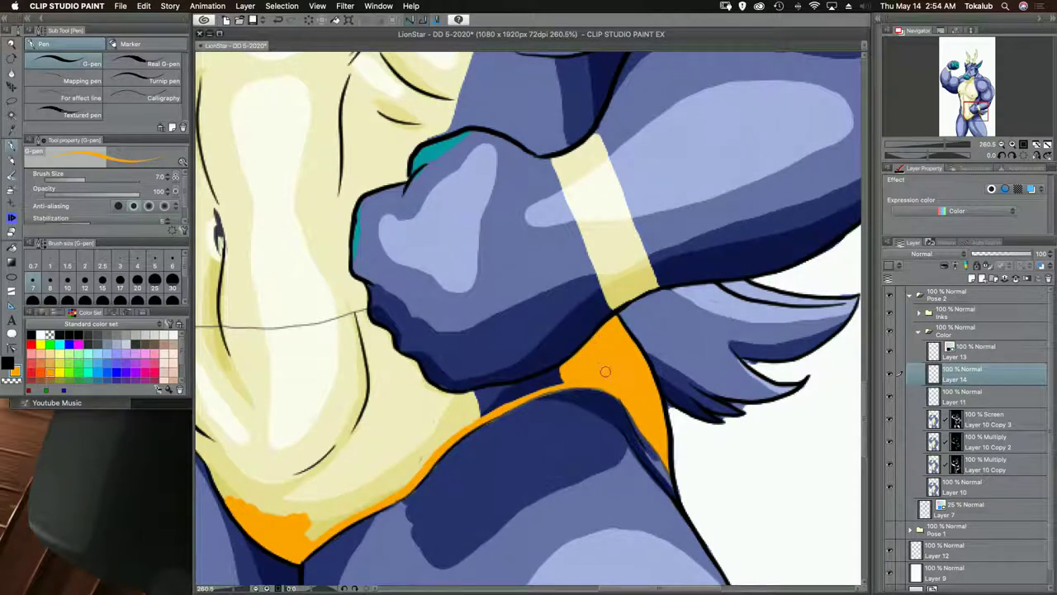
- Dab orange at the waistline beside the fist and move Layer 13 out of the Color folder to just below the Inks folder
scroll(553, 354, "left", 10)
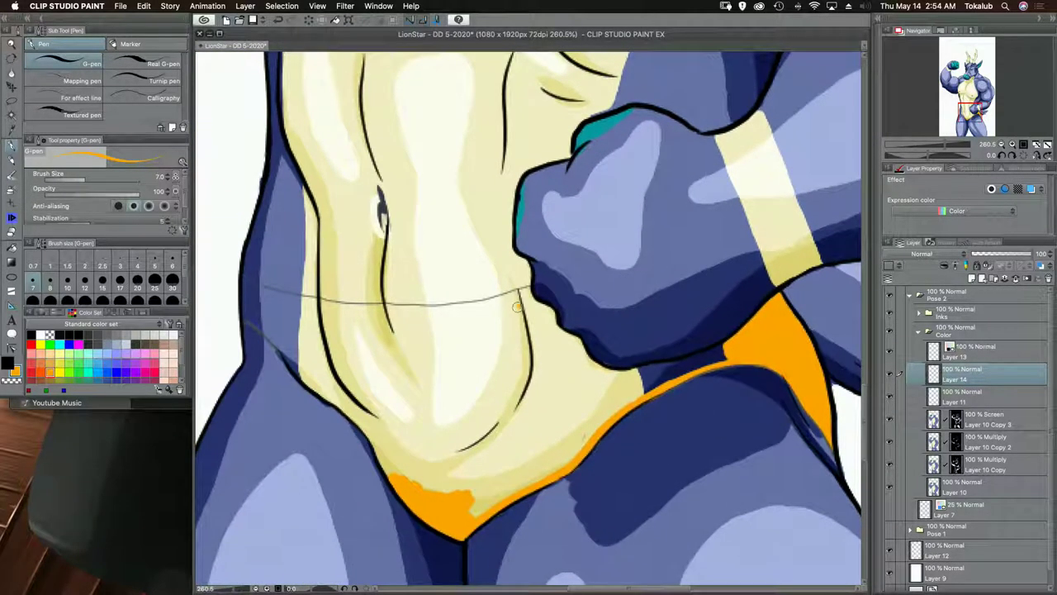
mouse_move(519, 305)
left_mouse_down()
mouse_move(511, 301)
mouse_move(520, 299)
left_mouse_up()
left_click_drag(986, 357, 948, 319)
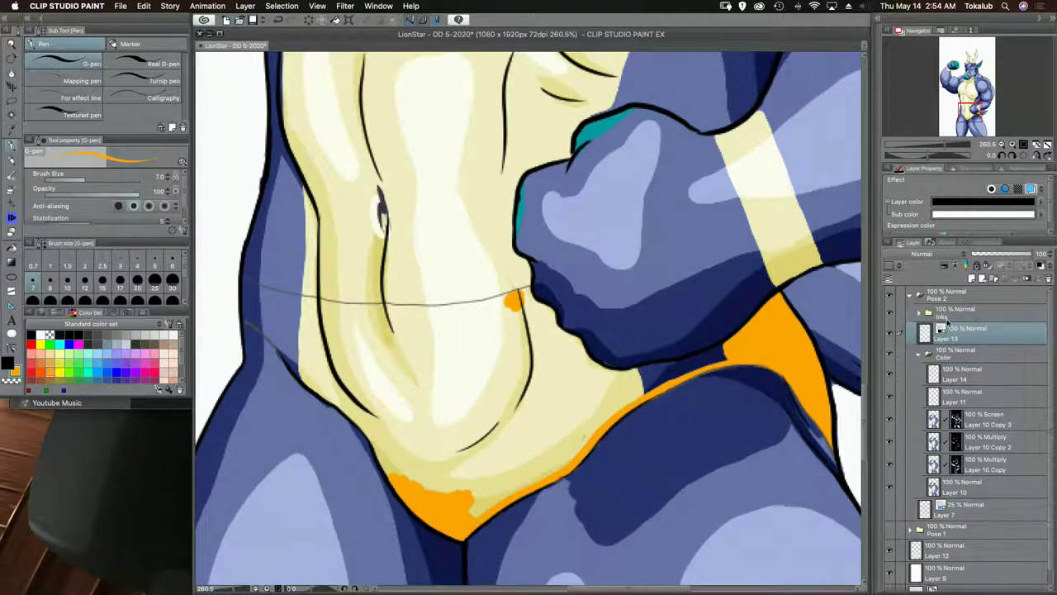
- Undo the stray dab, select Layer 14 and paint orange from the waistline beside the fist down along the fist's lower edge
left_click_drag(519, 303, 525, 298)
key("super+z")
left_click(962, 373)
left_click_drag(517, 310, 523, 292)
mouse_move(527, 291)
left_mouse_down()
mouse_move(552, 319)
mouse_move(525, 296)
mouse_move(531, 318)
mouse_move(520, 310)
mouse_move(542, 339)
mouse_move(563, 351)
mouse_move(560, 333)
mouse_move(602, 370)
mouse_move(589, 377)
mouse_move(546, 350)
left_mouse_up()
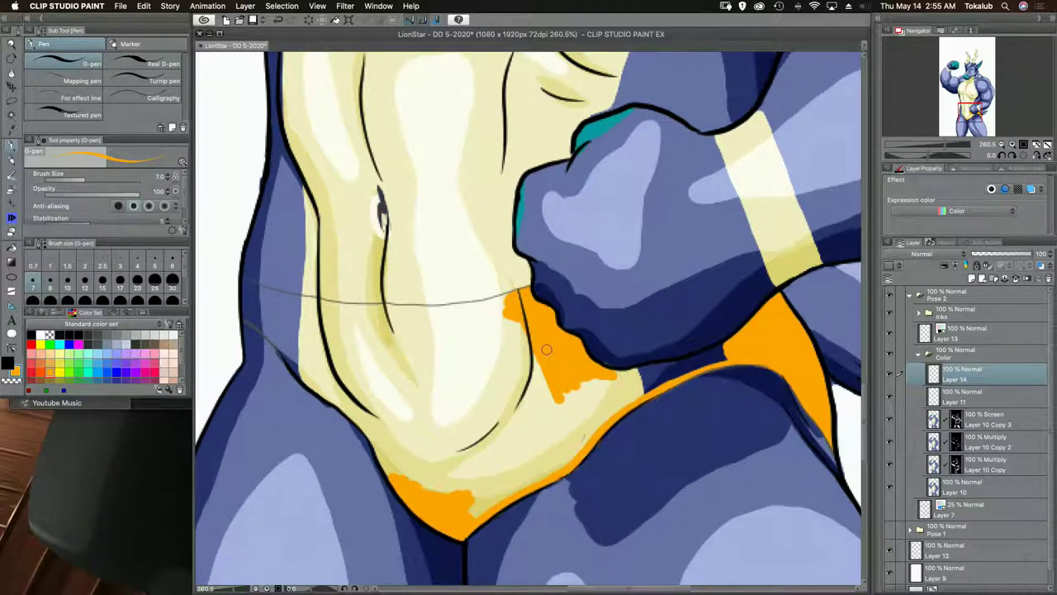
- Fill the gap between the fist, forearm and upper thigh with orange, cleaning up the thigh edge with the eraser
mouse_move(571, 378)
left_mouse_down()
mouse_move(568, 409)
mouse_move(594, 420)
mouse_move(584, 441)
mouse_move(629, 400)
left_mouse_up()
key("e")
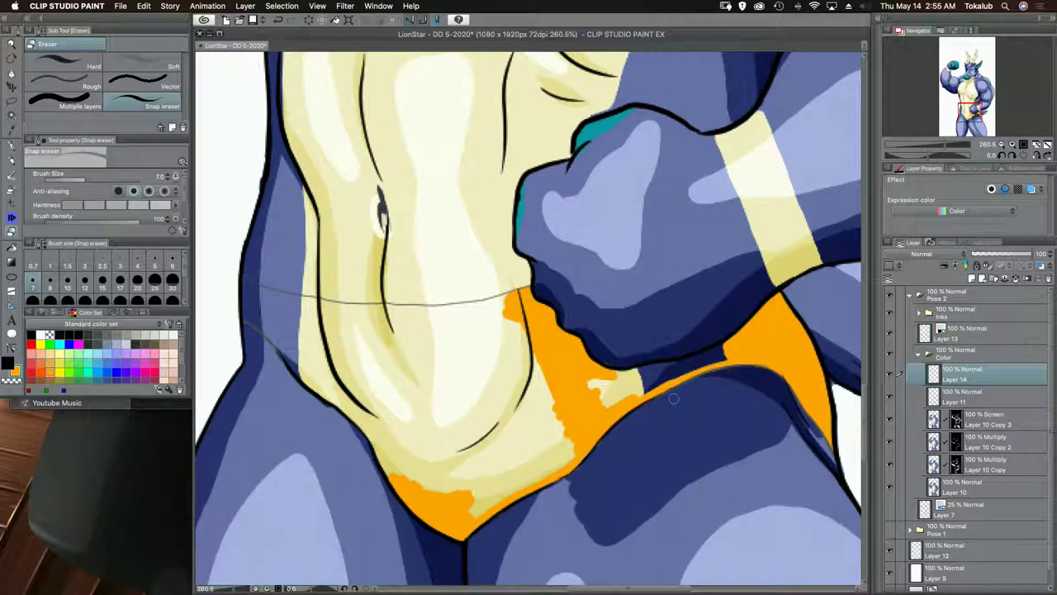
key("p")
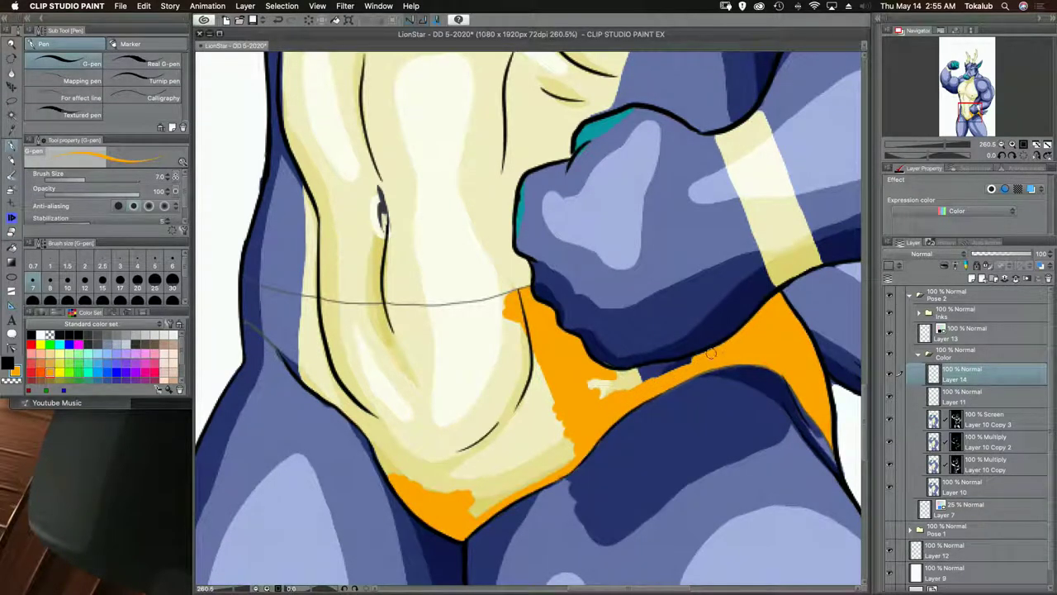
mouse_move(711, 353)
left_mouse_down()
mouse_move(590, 382)
mouse_move(657, 376)
left_mouse_up()
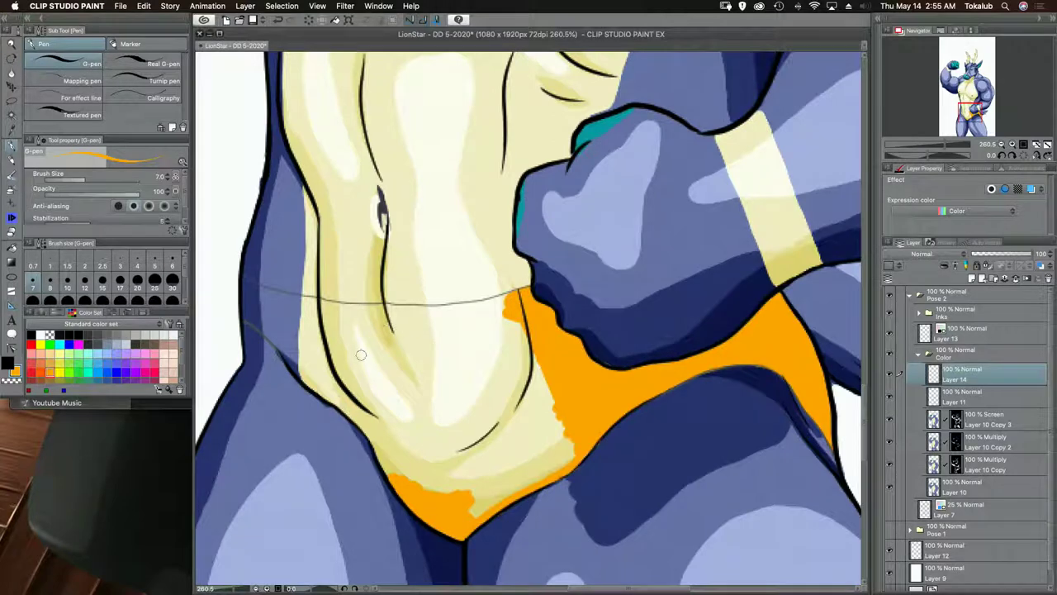
- Widen the orange across the crotch, outline the speedo around the hip opposite the fist up to the waistline, and erase the spill outside the body
mouse_move(496, 466)
left_mouse_down()
mouse_move(459, 497)
mouse_move(488, 478)
mouse_move(489, 499)
mouse_move(520, 488)
mouse_move(570, 457)
mouse_move(514, 486)
mouse_move(577, 439)
mouse_move(483, 488)
mouse_move(574, 427)
mouse_move(577, 417)
mouse_move(552, 431)
mouse_move(563, 407)
mouse_move(532, 375)
left_mouse_up()
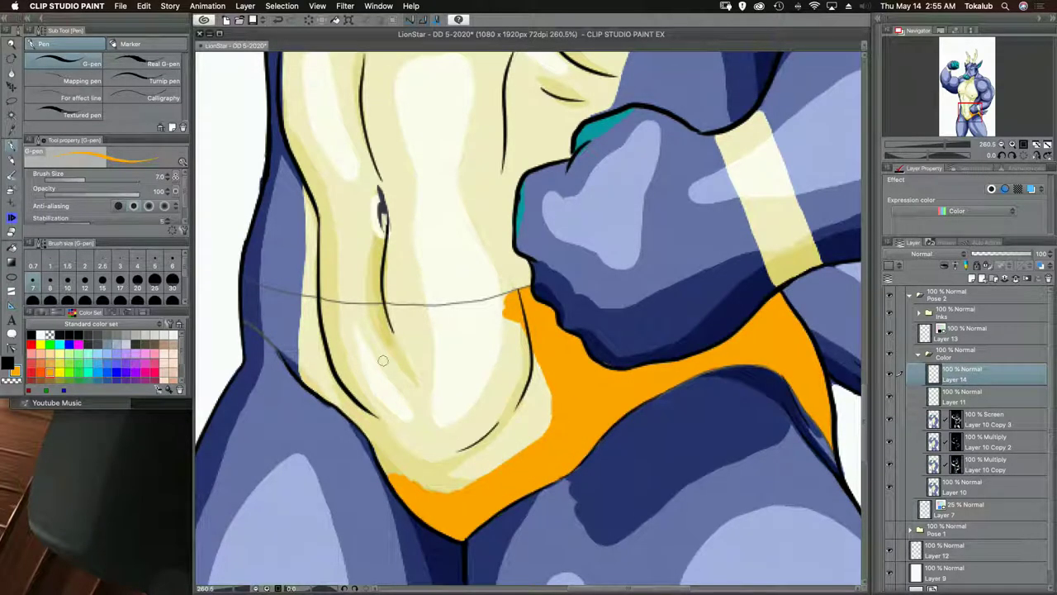
mouse_move(442, 477)
left_mouse_down()
mouse_move(476, 482)
mouse_move(450, 482)
mouse_move(468, 492)
mouse_move(455, 498)
mouse_move(425, 489)
mouse_move(371, 439)
mouse_move(397, 482)
mouse_move(408, 453)
mouse_move(396, 438)
mouse_move(369, 410)
mouse_move(378, 442)
mouse_move(295, 368)
mouse_move(251, 318)
mouse_move(269, 321)
mouse_move(259, 302)
mouse_move(273, 326)
mouse_move(267, 334)
mouse_move(248, 309)
mouse_move(240, 281)
mouse_move(322, 304)
left_mouse_up()
key("e")
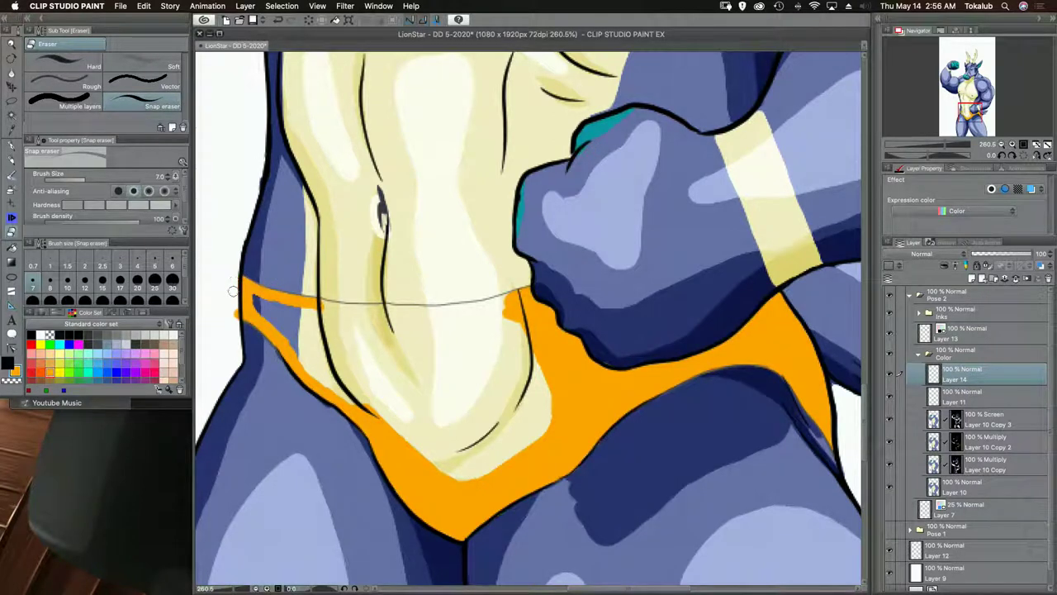
key("p")
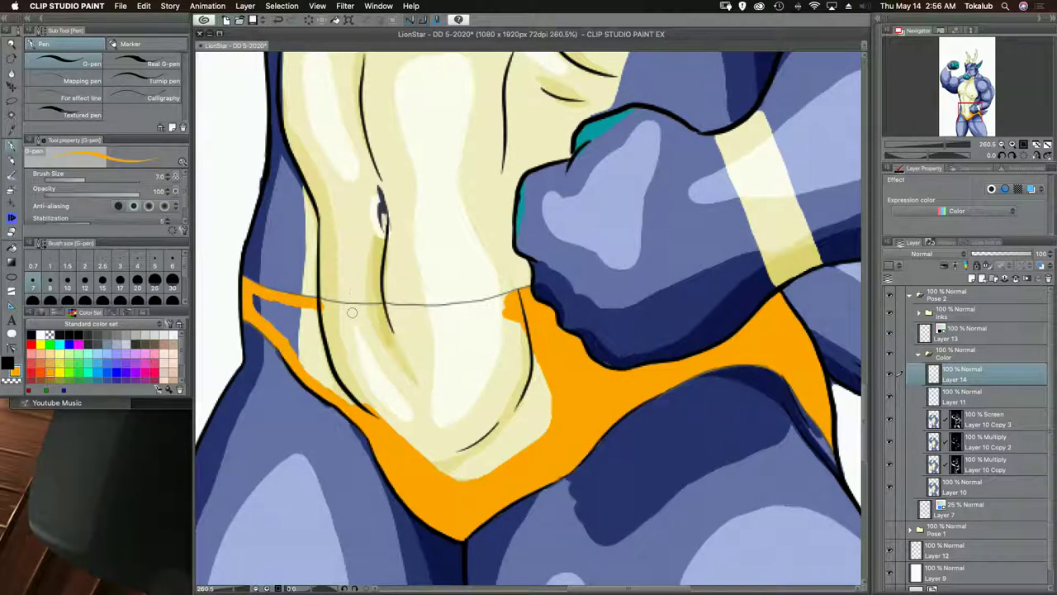
- Fill the speedo's hip side with orange up to the waistline and work inward over the lower belly from both sides
key("r")
mouse_move(448, 347)
left_mouse_down()
mouse_move(465, 243)
mouse_move(489, 350)
mouse_move(543, 338)
mouse_move(543, 355)
left_mouse_up()
key("p")
left_click_drag(530, 453, 453, 316)
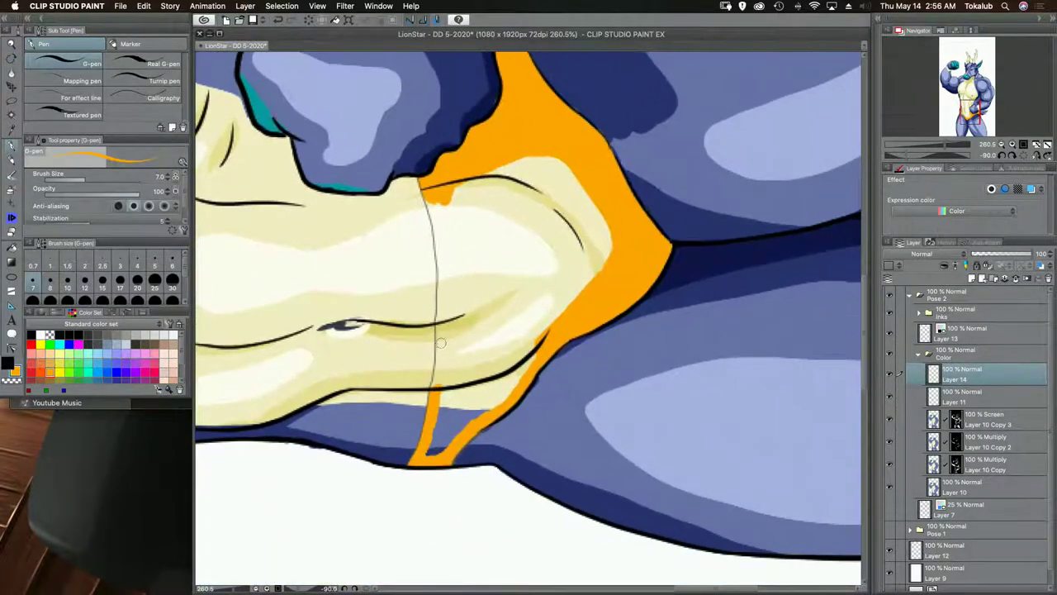
mouse_move(441, 443)
left_mouse_down()
mouse_move(438, 417)
mouse_move(455, 421)
mouse_move(439, 453)
mouse_move(529, 367)
mouse_move(543, 337)
mouse_move(500, 388)
mouse_move(463, 409)
mouse_move(448, 406)
mouse_move(452, 375)
mouse_move(446, 389)
mouse_move(456, 363)
mouse_move(442, 358)
mouse_move(440, 368)
left_mouse_up()
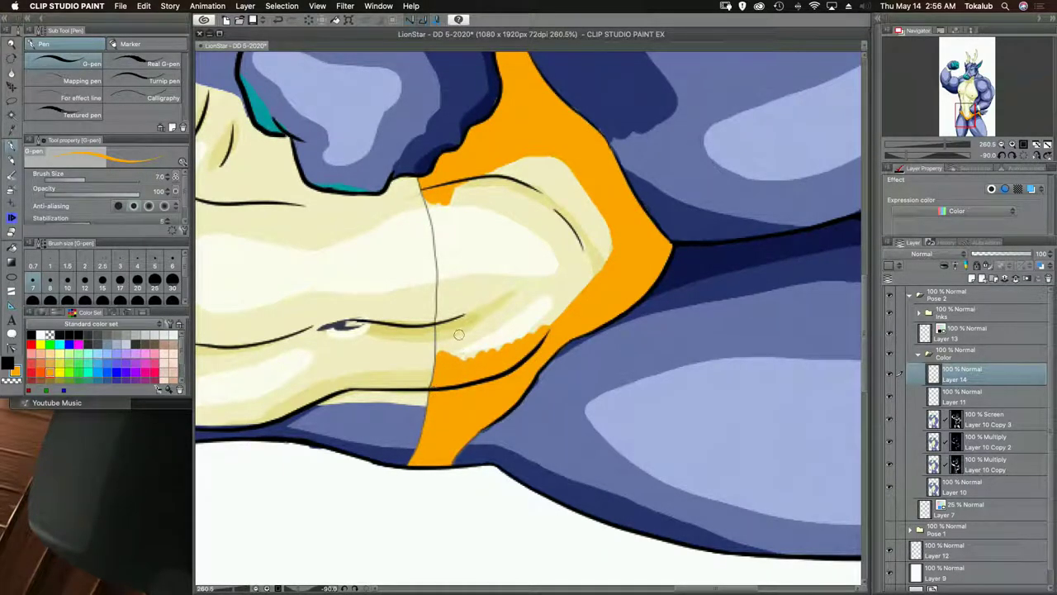
scroll(434, 389, "up", 3)
mouse_move(456, 429)
left_mouse_down()
mouse_move(440, 382)
mouse_move(440, 419)
mouse_move(449, 405)
mouse_move(471, 407)
mouse_move(457, 395)
mouse_move(468, 381)
mouse_move(478, 399)
mouse_move(526, 397)
mouse_move(599, 330)
mouse_move(612, 296)
mouse_move(605, 275)
mouse_move(591, 300)
mouse_move(585, 278)
mouse_move(576, 301)
mouse_move(553, 293)
mouse_move(547, 251)
mouse_move(536, 233)
mouse_move(527, 248)
mouse_move(523, 224)
mouse_move(485, 280)
mouse_move(460, 251)
mouse_move(457, 271)
mouse_move(474, 250)
mouse_move(450, 250)
mouse_move(434, 277)
left_mouse_up()
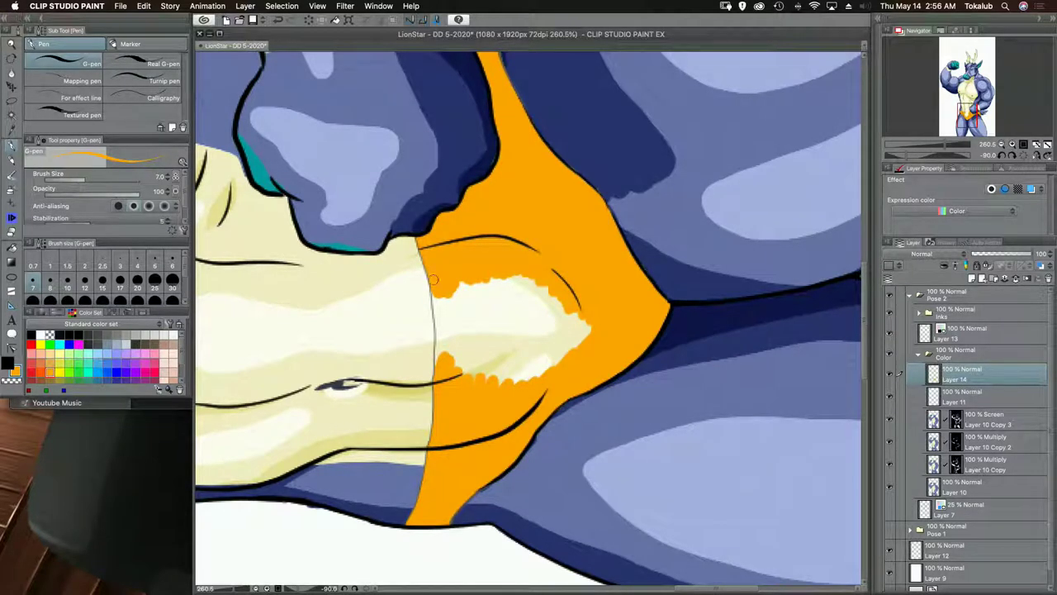
- Paint the remaining uncoloured centre of the briefs solid orange on Layer 14 with the G-pen
left_click_drag(458, 319, 443, 260)
mouse_move(465, 221)
left_mouse_down()
mouse_move(447, 232)
mouse_move(444, 259)
left_mouse_up()
mouse_move(443, 259)
left_mouse_down()
mouse_move(449, 219)
mouse_move(436, 277)
mouse_move(428, 227)
mouse_move(427, 297)
mouse_move(446, 297)
mouse_move(455, 208)
mouse_move(467, 330)
mouse_move(483, 223)
mouse_move(494, 281)
left_mouse_up()
mouse_move(556, 295)
left_mouse_down()
mouse_move(575, 255)
mouse_move(559, 247)
mouse_move(482, 336)
mouse_move(528, 225)
mouse_move(518, 219)
mouse_move(500, 242)
mouse_move(496, 217)
left_mouse_up()
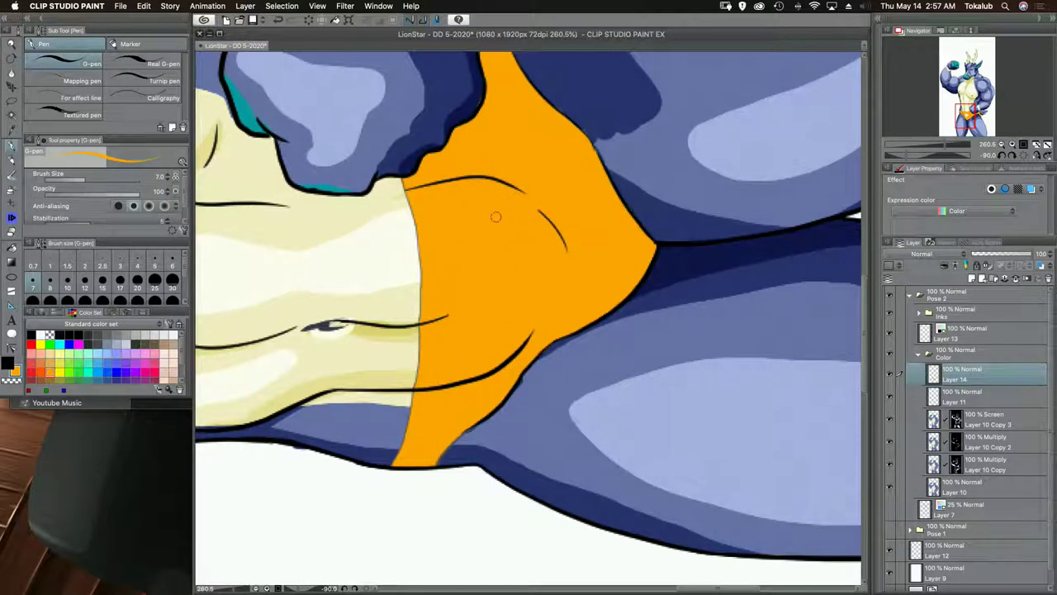
- Create a new layer folder inside the Color folder and move Layer 14 into it
key("r")
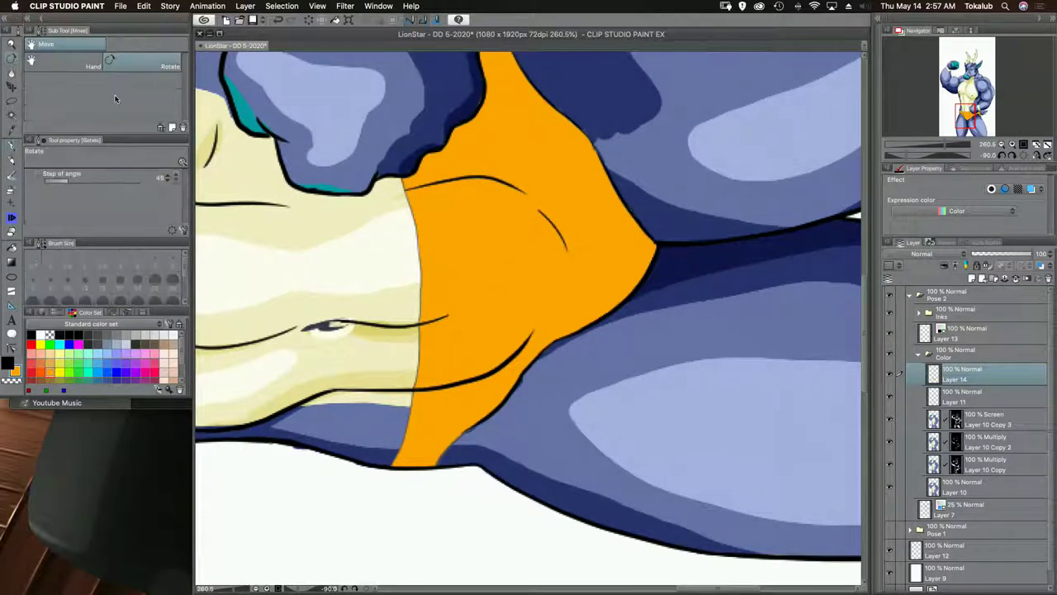
double_click(13, 59)
key("p")
left_click_drag(557, 289, 501, 330)
left_click_drag(573, 350, 545, 325)
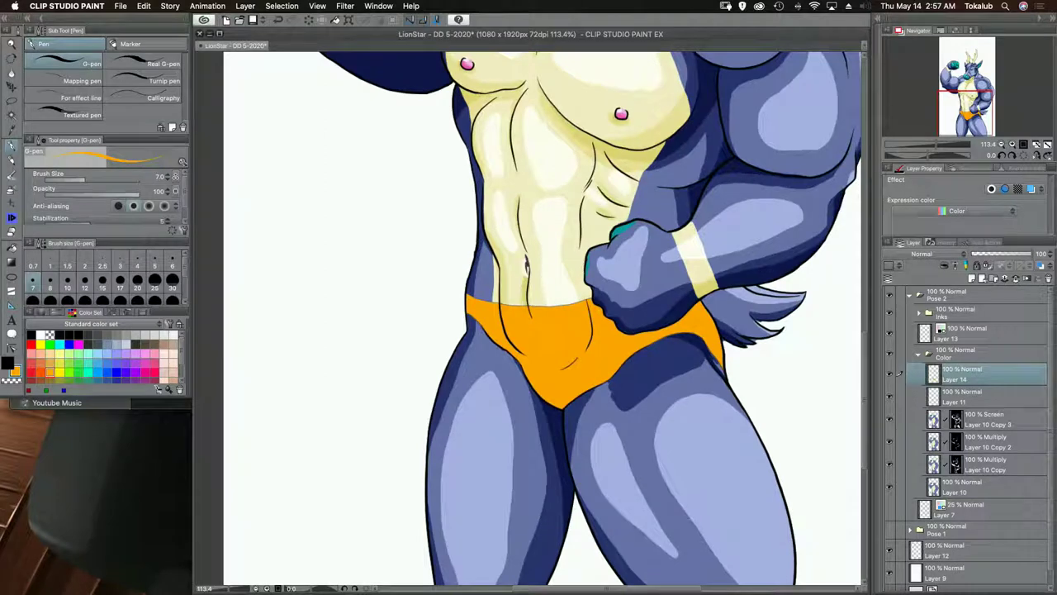
left_click(995, 279)
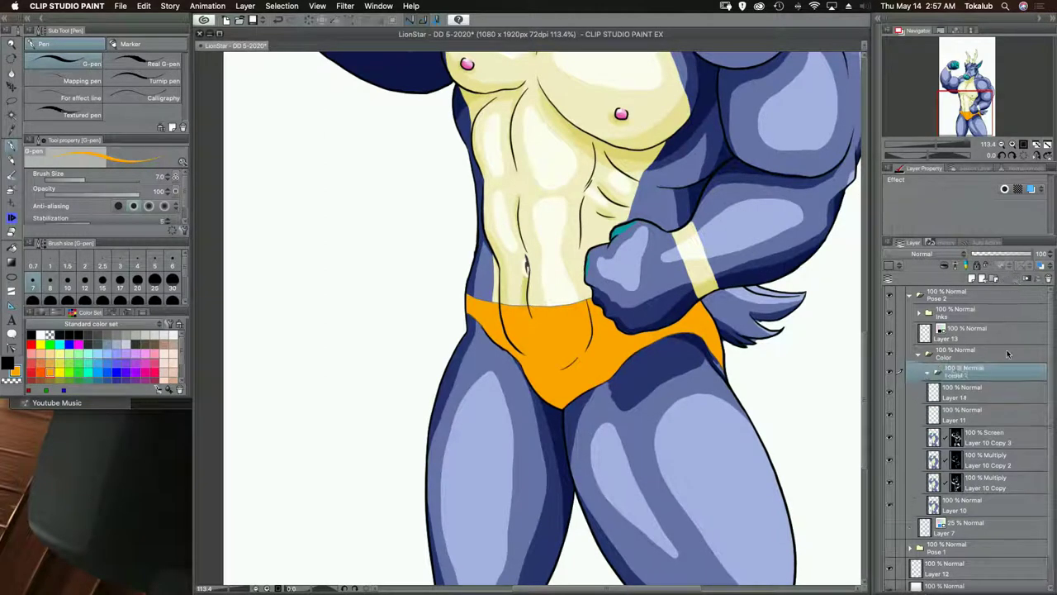
mouse_move(986, 399)
left_mouse_down()
mouse_move(993, 376)
mouse_move(995, 387)
left_mouse_up()
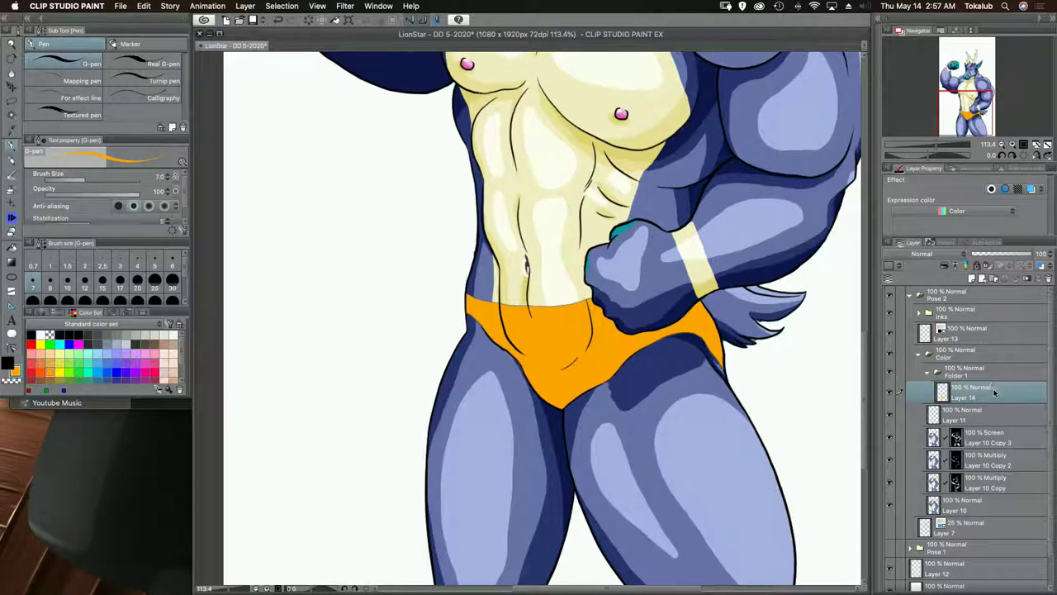
- Create a selection from Layer 14's painted area and apply it as a layer mask on its parent folder
right_click(994, 386)
mouse_move(975, 256)
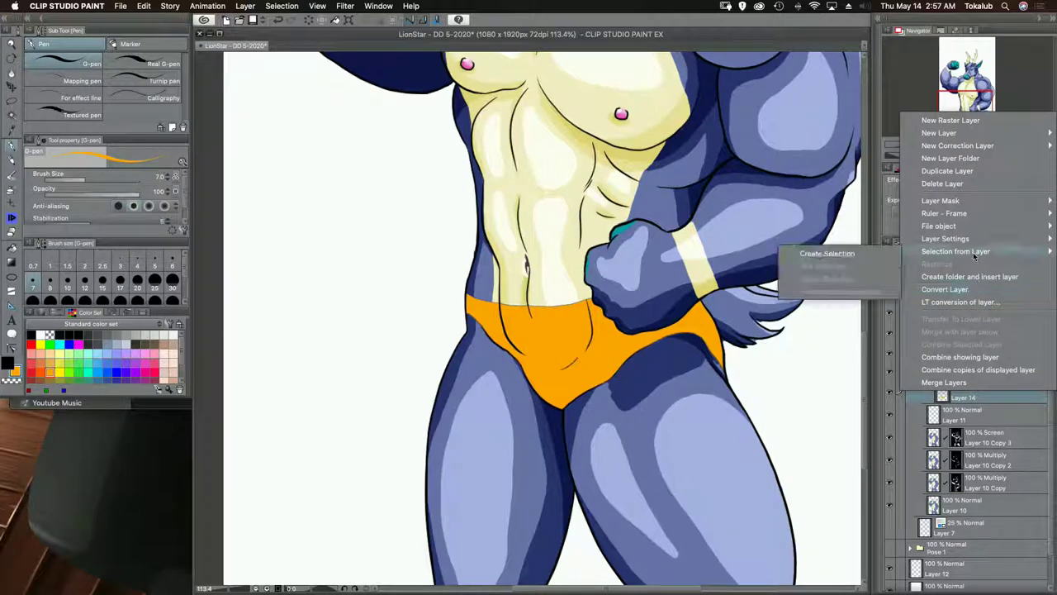
left_click(867, 255)
left_click(1026, 279)
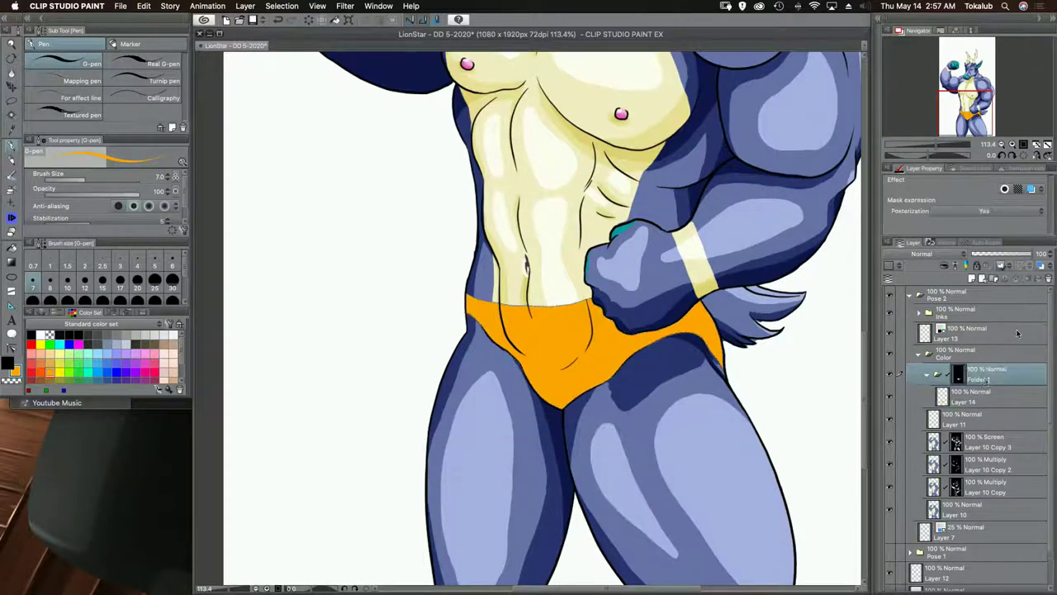
- Add a raster layer above Layer 14 and draw black leopard spots on the central front of the orange briefs
left_click(988, 398)
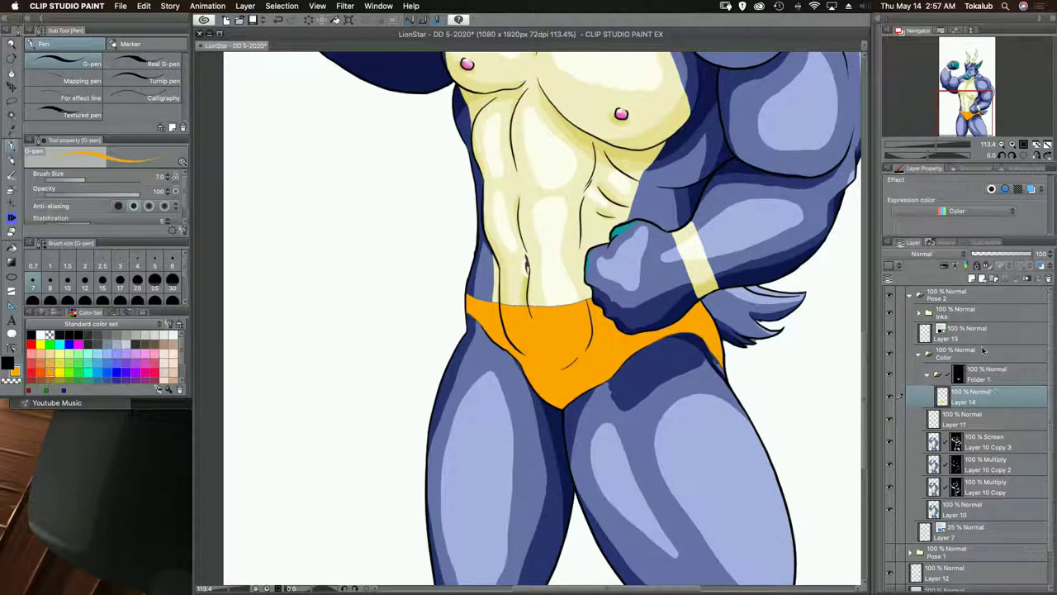
left_click(972, 280)
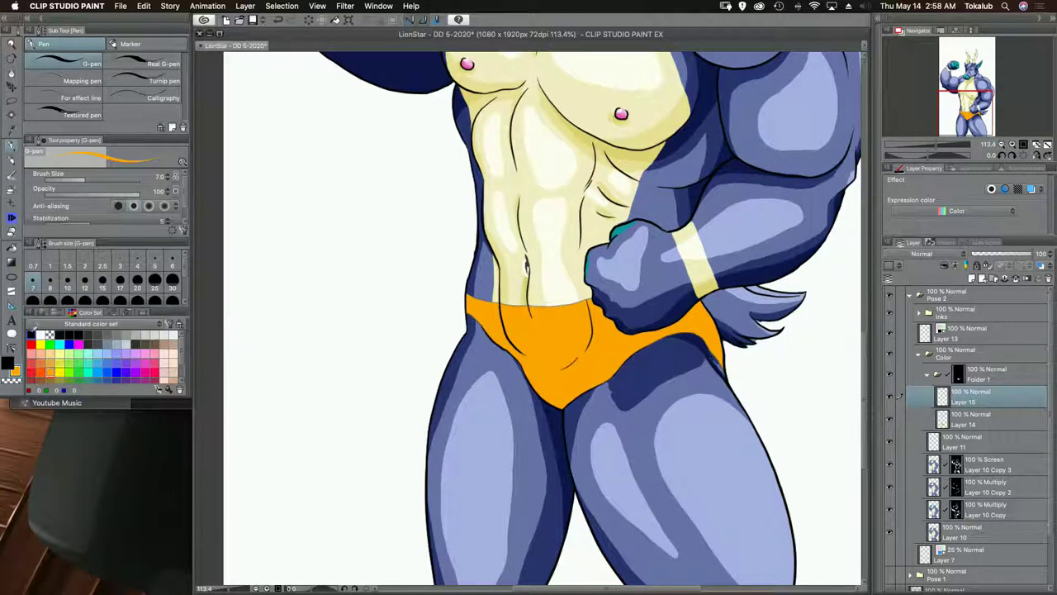
left_click(32, 334)
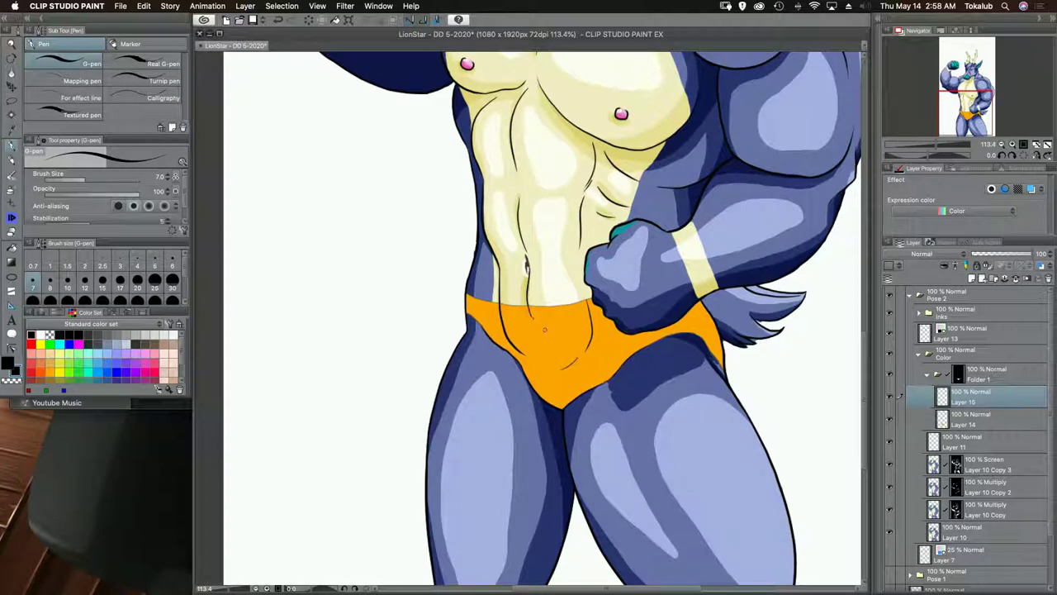
mouse_move(543, 329)
left_mouse_down()
mouse_move(558, 329)
mouse_move(526, 323)
left_mouse_up()
left_click_drag(512, 327, 517, 328)
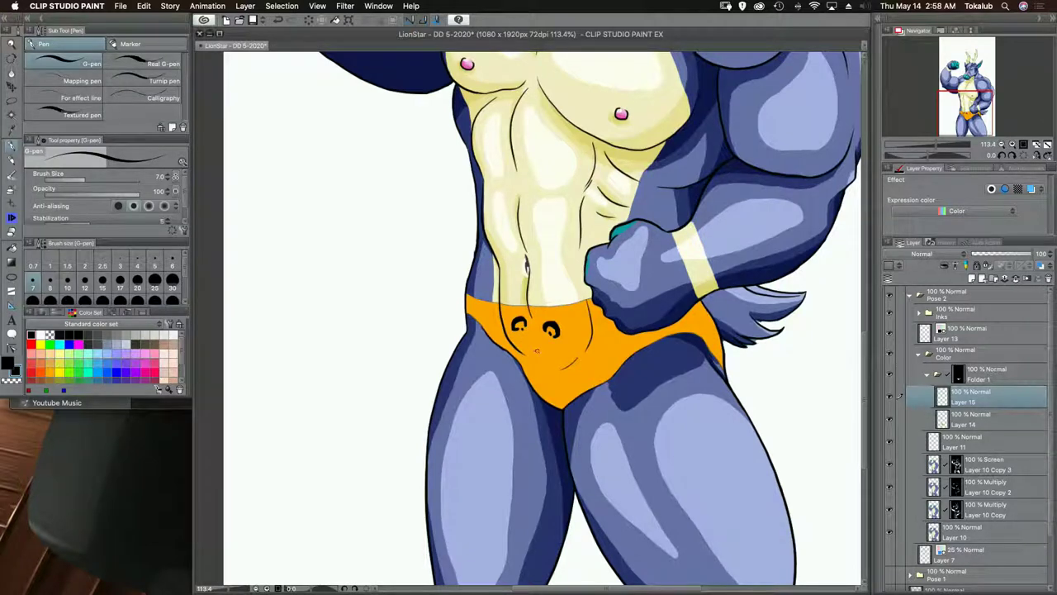
left_click_drag(534, 352, 540, 348)
left_click_drag(573, 353, 566, 359)
mouse_move(579, 319)
left_mouse_down()
mouse_move(574, 335)
mouse_move(580, 329)
mouse_move(555, 311)
left_mouse_up()
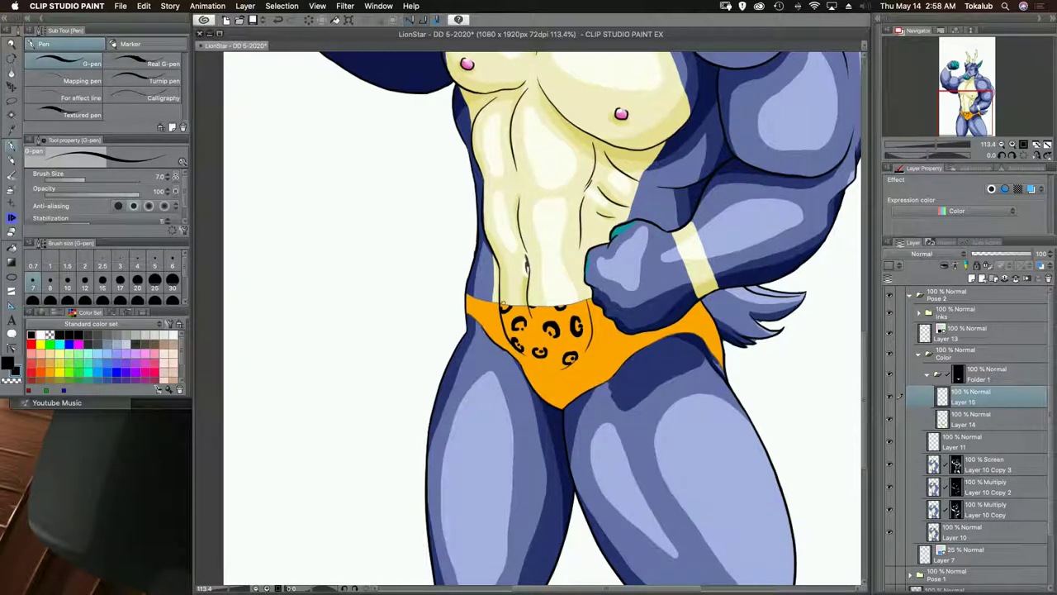
- Extend the black leopard spots over both hips and the lower front until the pattern covers the briefs
mouse_move(487, 312)
left_mouse_down()
mouse_move(494, 329)
mouse_move(472, 304)
left_mouse_up()
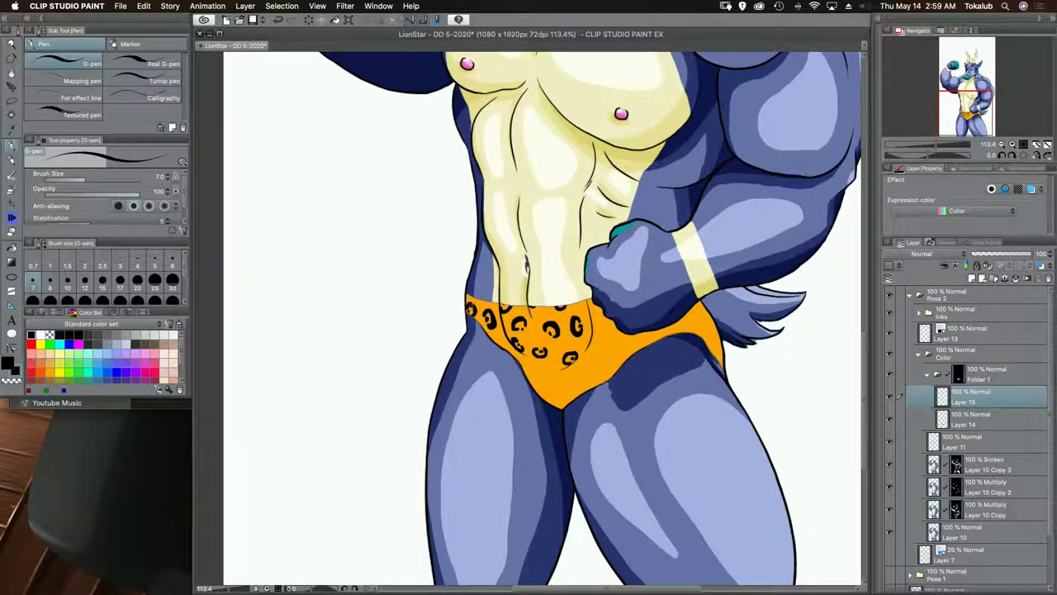
left_click_drag(505, 342, 495, 350)
left_click_drag(610, 358, 550, 354)
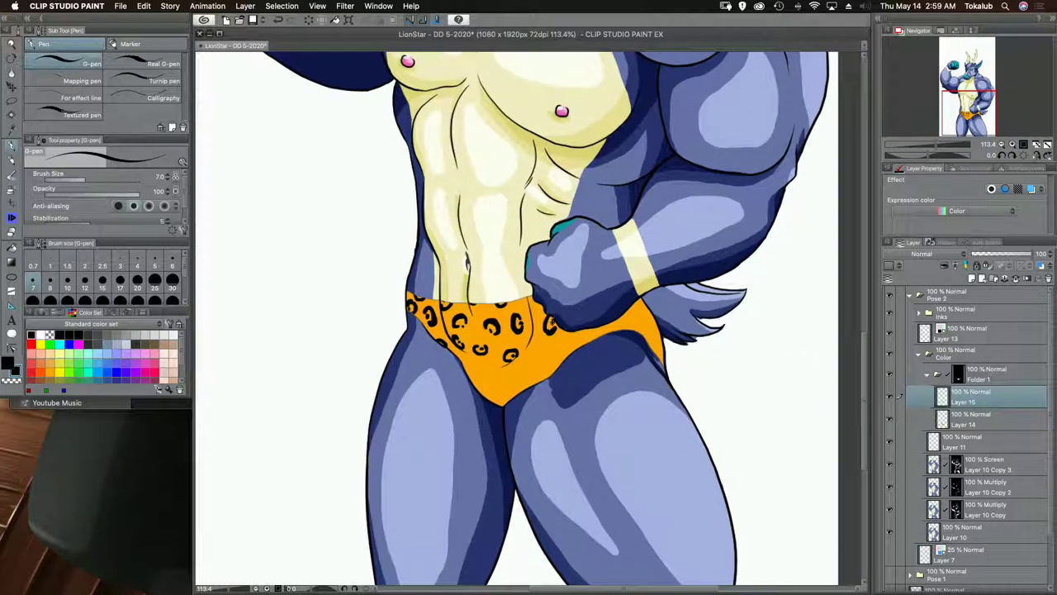
left_click_drag(543, 302, 537, 311)
mouse_move(535, 342)
left_mouse_down()
mouse_move(539, 365)
mouse_move(561, 368)
mouse_move(545, 363)
mouse_move(555, 369)
mouse_move(546, 368)
mouse_move(560, 357)
mouse_move(522, 387)
mouse_move(533, 380)
mouse_move(532, 389)
mouse_move(498, 386)
mouse_move(487, 399)
mouse_move(470, 358)
mouse_move(477, 369)
left_mouse_up()
left_click_drag(582, 333, 535, 368)
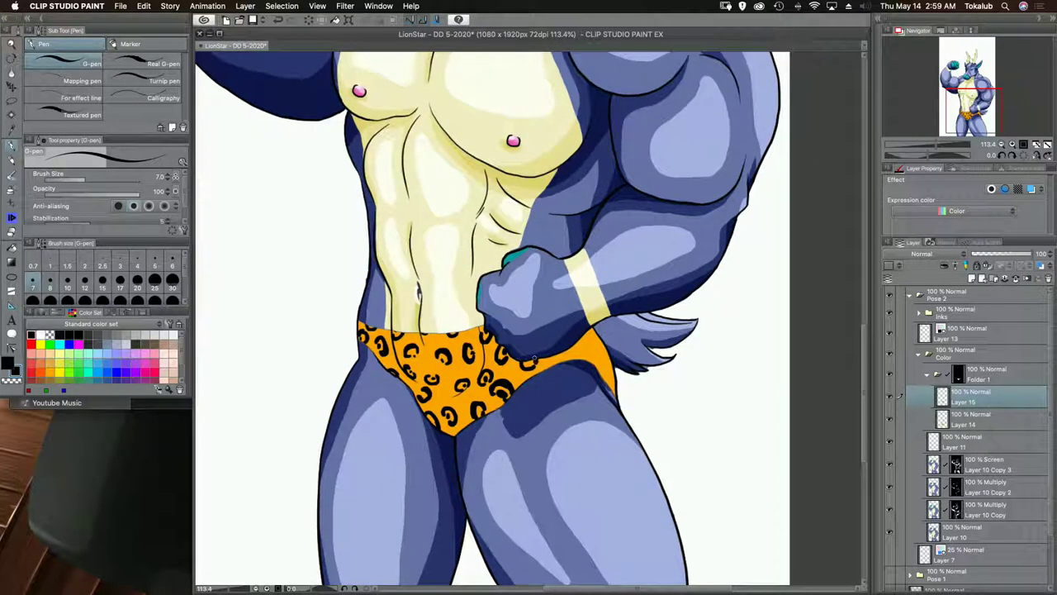
mouse_move(548, 356)
left_mouse_down()
mouse_move(584, 353)
mouse_move(590, 364)
mouse_move(580, 351)
mouse_move(590, 358)
mouse_move(596, 336)
mouse_move(604, 371)
left_mouse_up()
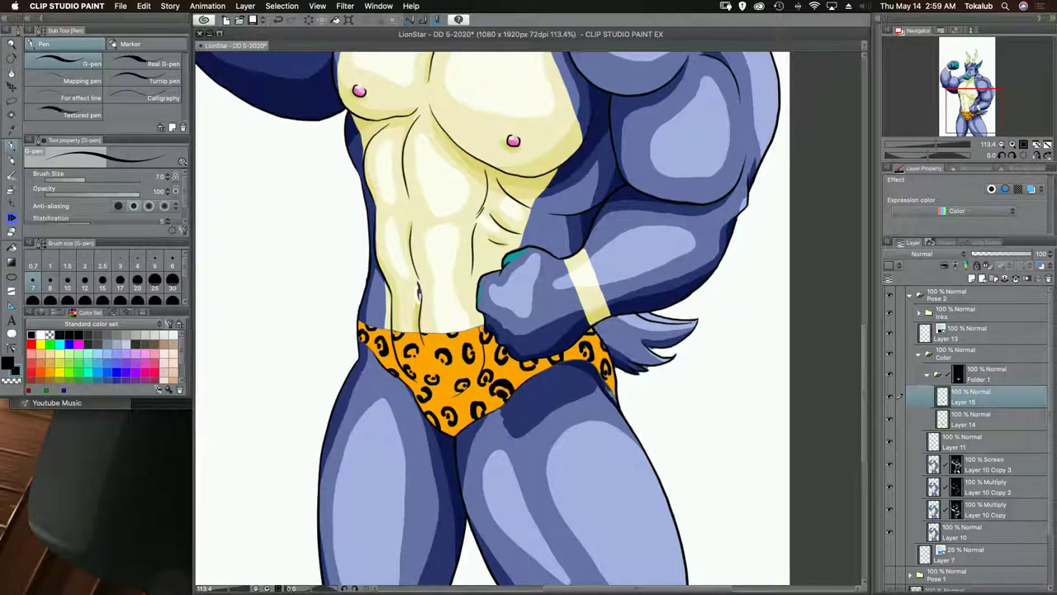
left_click_drag(608, 388, 614, 395)
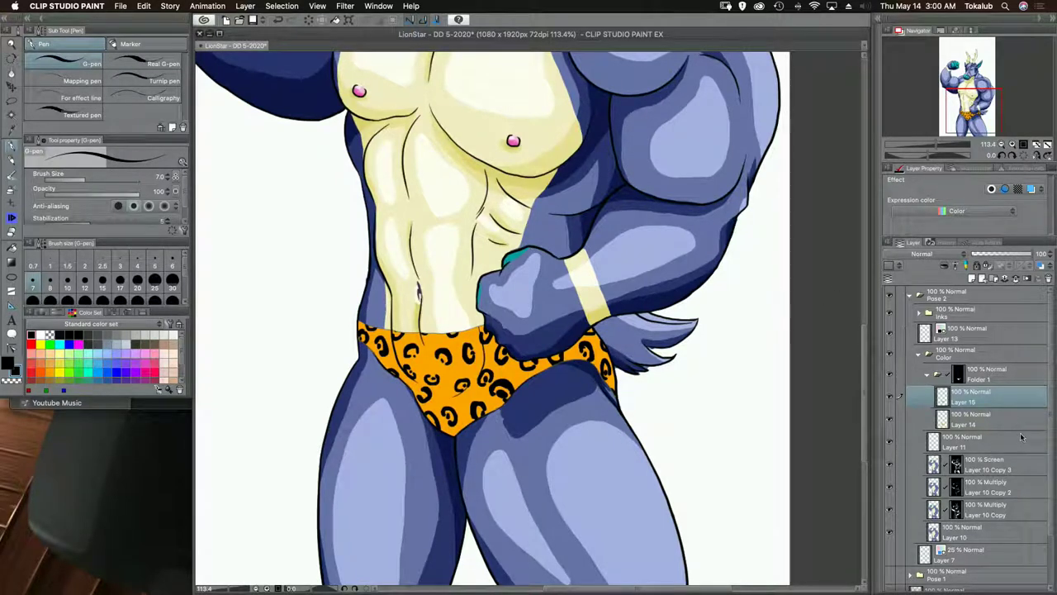
- Select Layer 14 and Layer 15 together and duplicate both inside the masked folder
left_click(1003, 413)
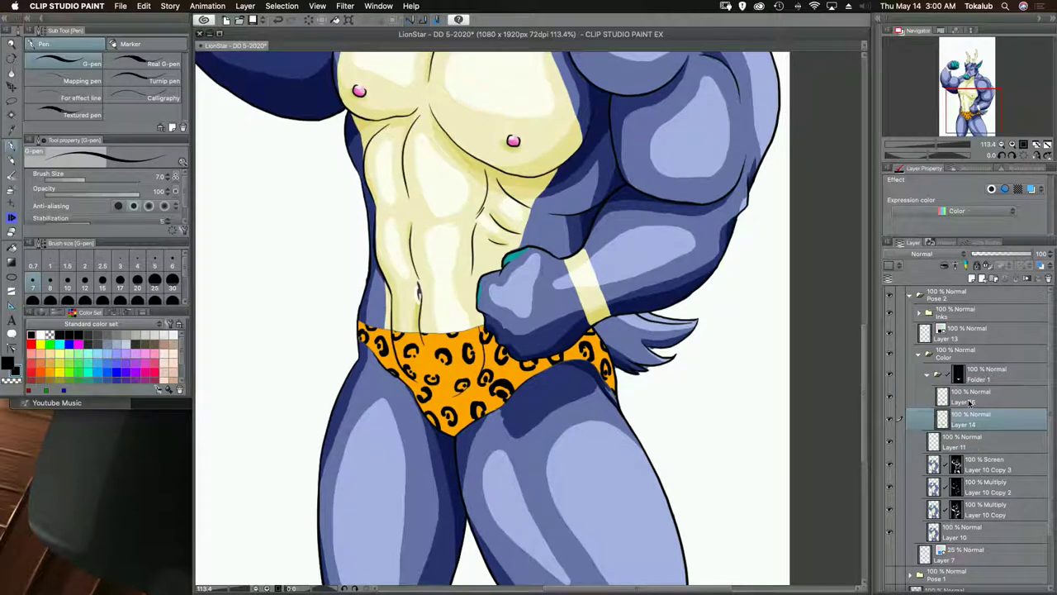
left_click(991, 401, "shift")
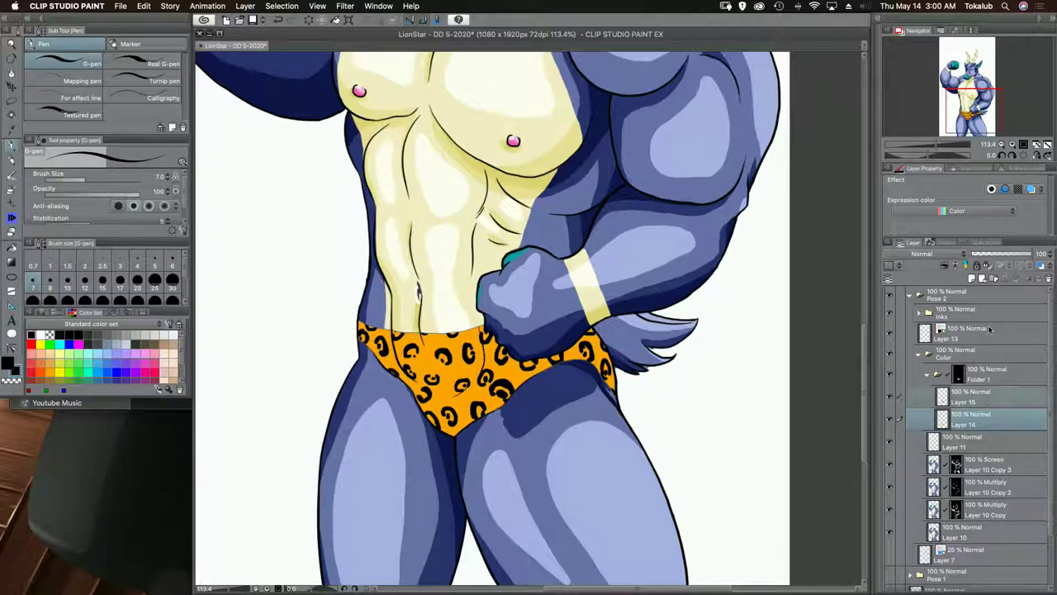
scroll(990, 329, "down", 1)
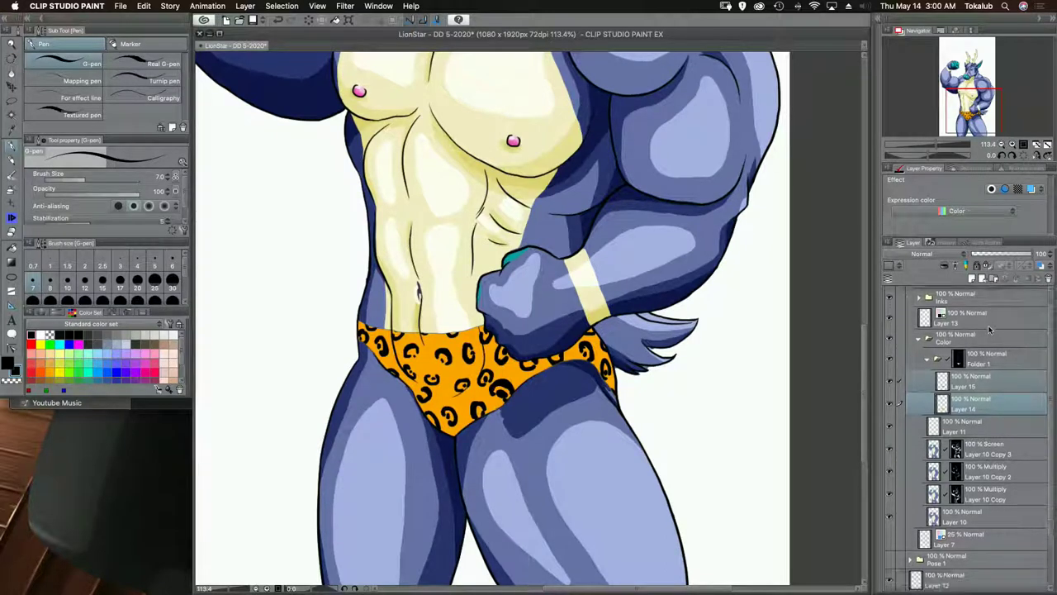
left_click_drag(1017, 386, 986, 314)
right_click(1002, 401)
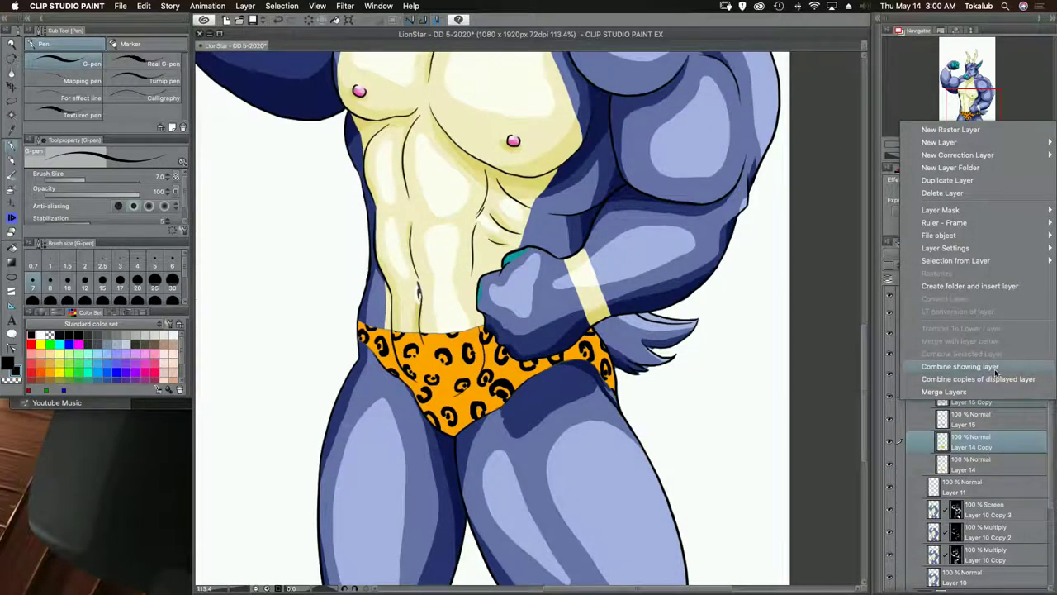
left_click(996, 370)
key("super+z")
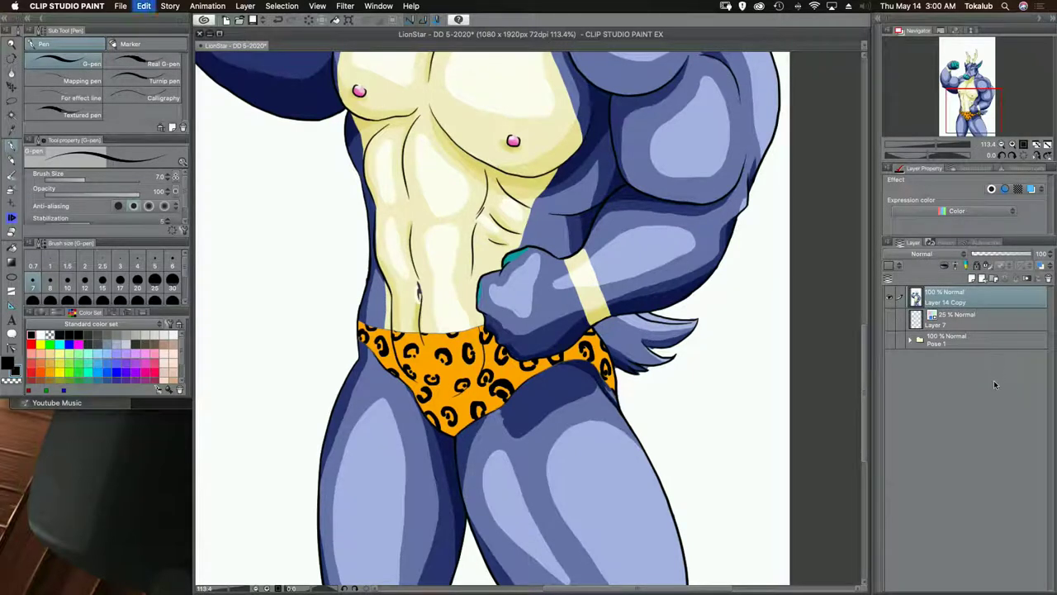
- Combine Layer 14 Copy and Layer 15 Copy into one layer above the originals and duplicate the combined layer
scroll(992, 347, "up", 3)
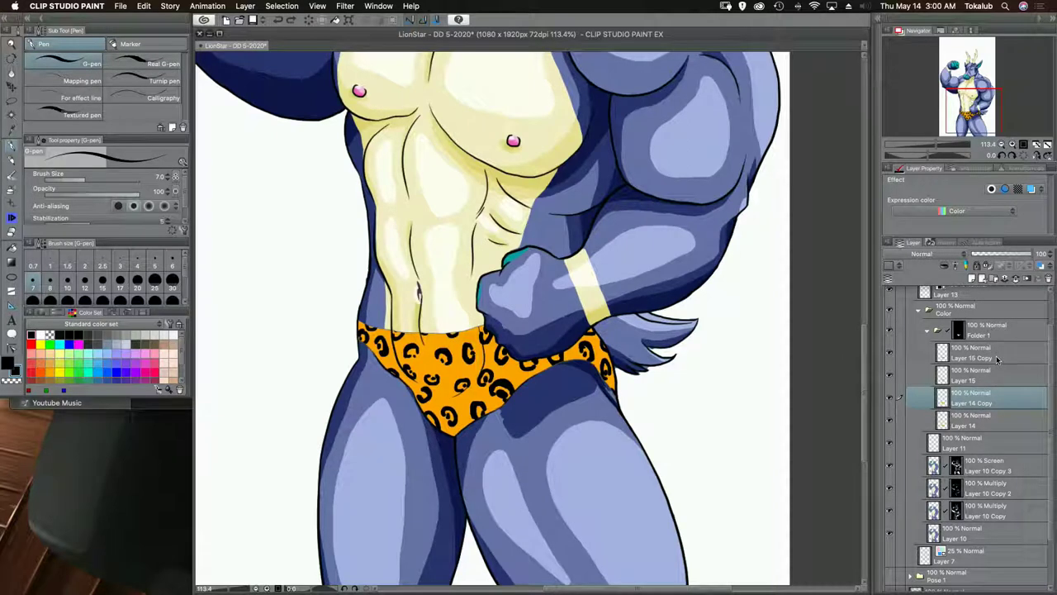
left_click(998, 355, "super")
left_click_drag(997, 353, 996, 337)
right_click(995, 351)
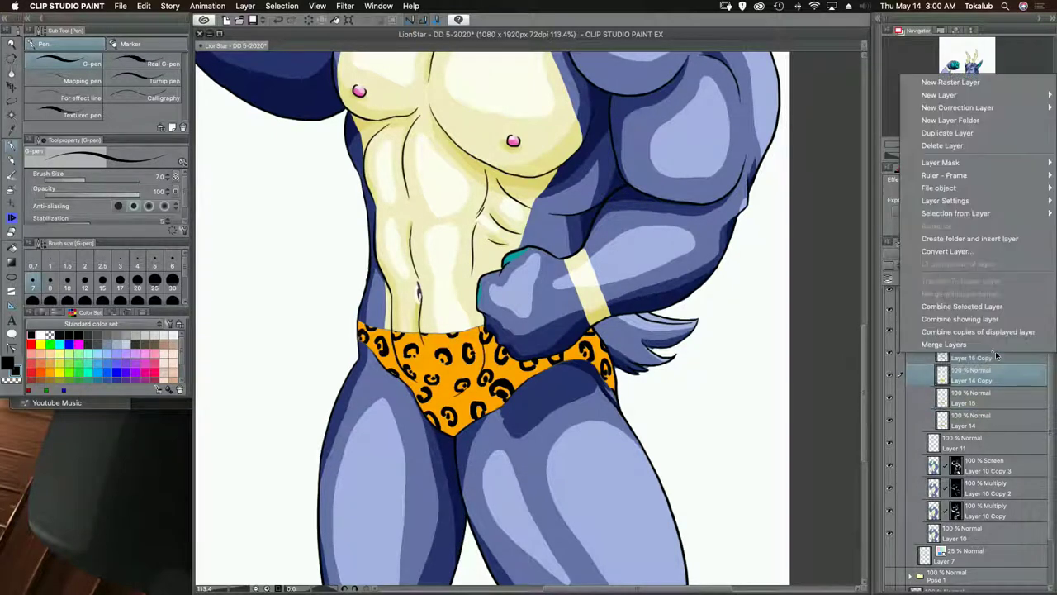
left_click(966, 306)
key("super+z")
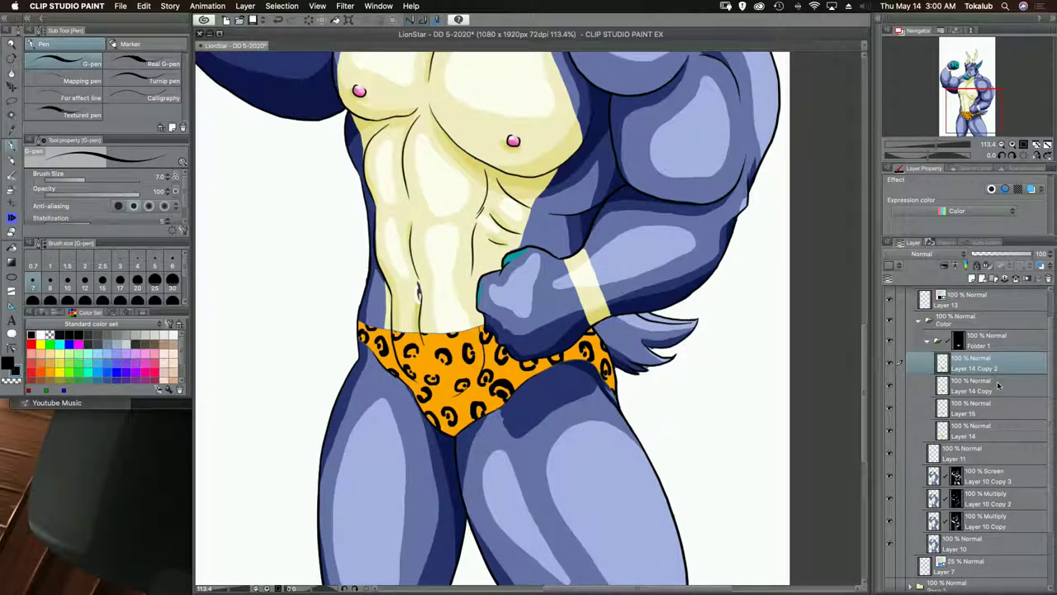
- Set the blending mode of Layer 14 Copy to Darken and of Layer 14 Copy 2 to Screen
left_click(997, 380)
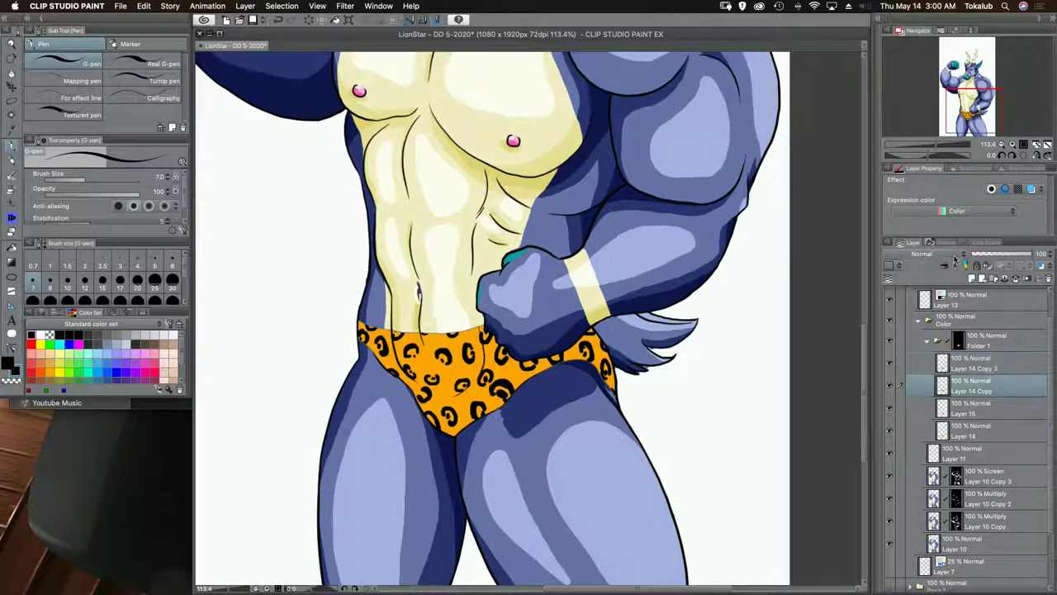
left_click(924, 254)
left_click(929, 275)
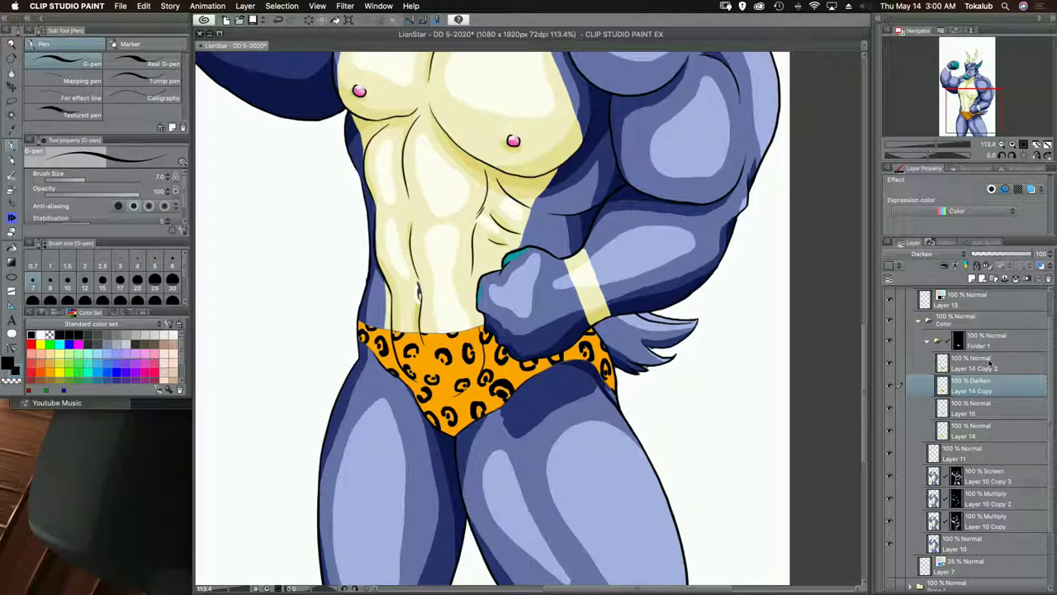
left_click(991, 365)
left_click(921, 254)
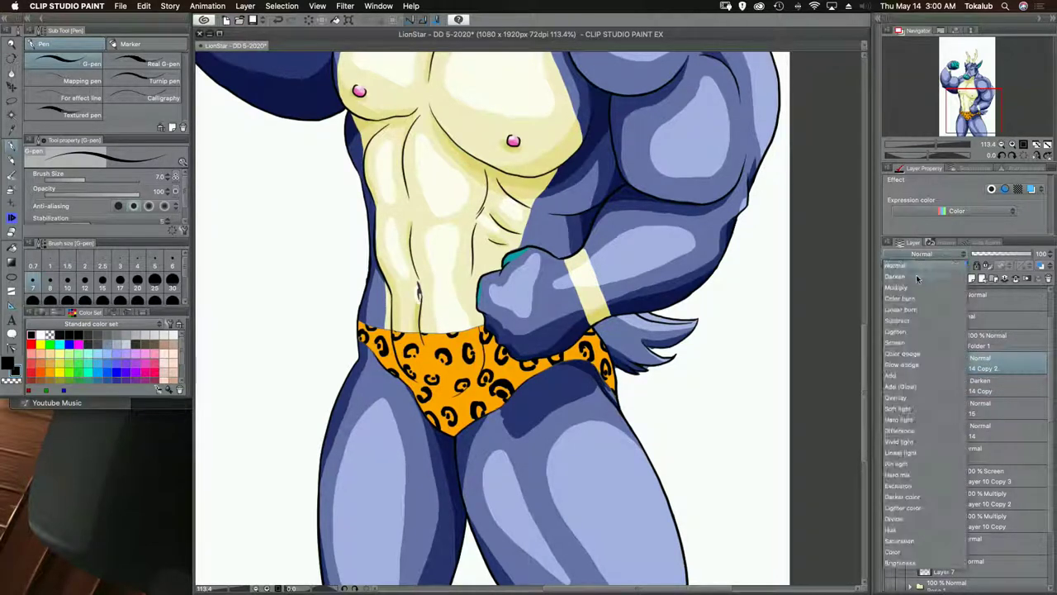
left_click(922, 342)
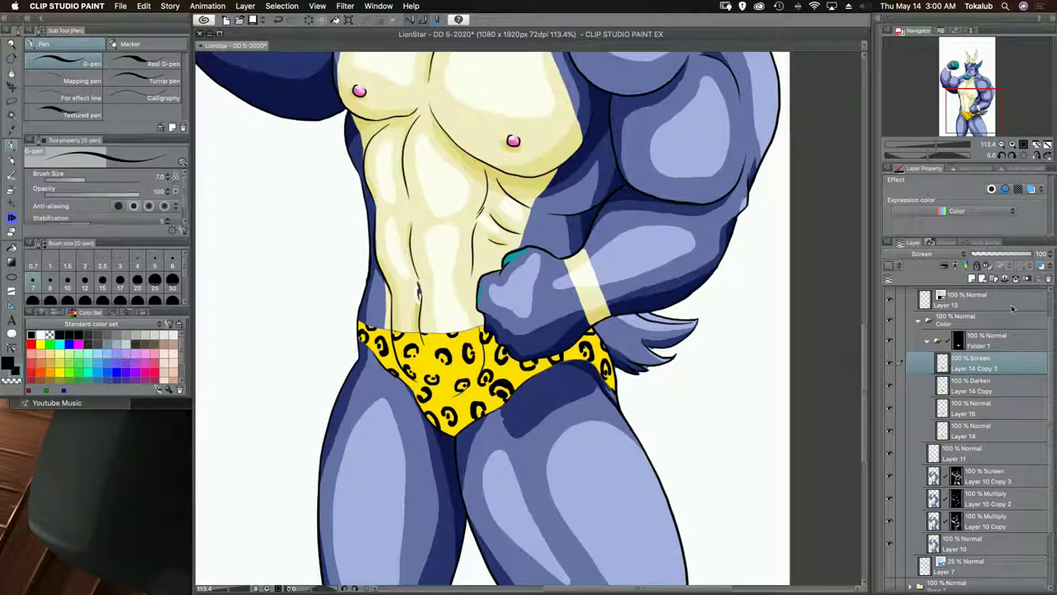
- Add layer masks to Layer 14 Copy 2 and Layer 14 Copy, clearing each mask entirely to hide the layers
left_click(1028, 279)
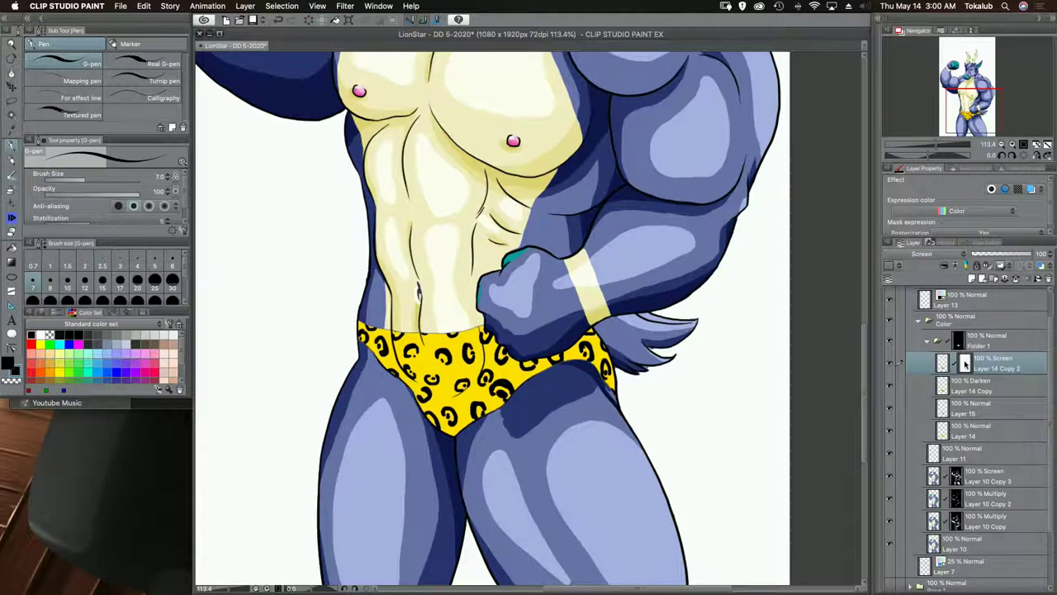
key("super+a")
key("Delete")
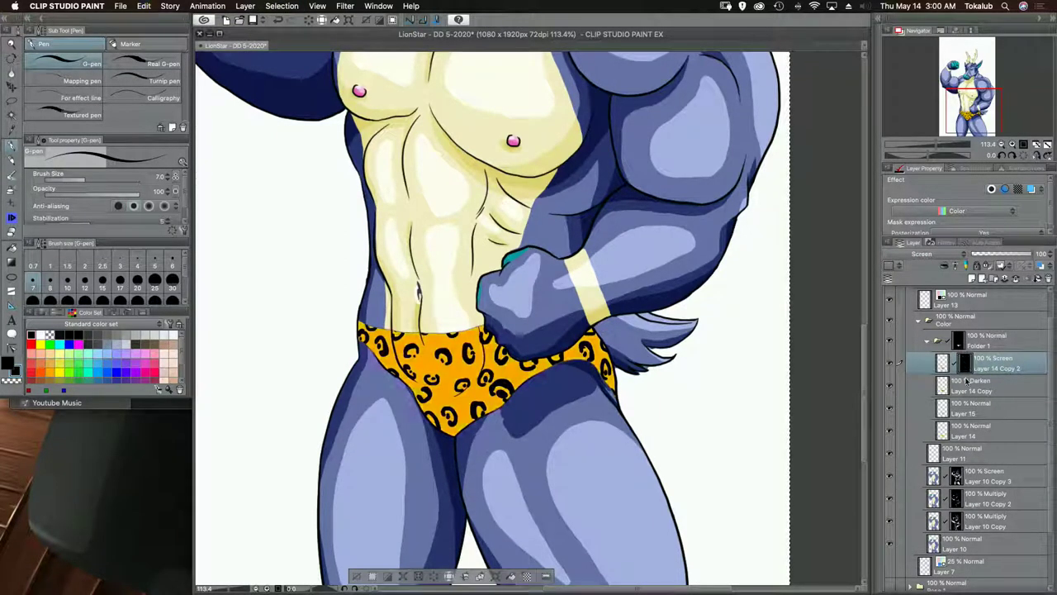
left_click(966, 380)
left_click(1028, 279)
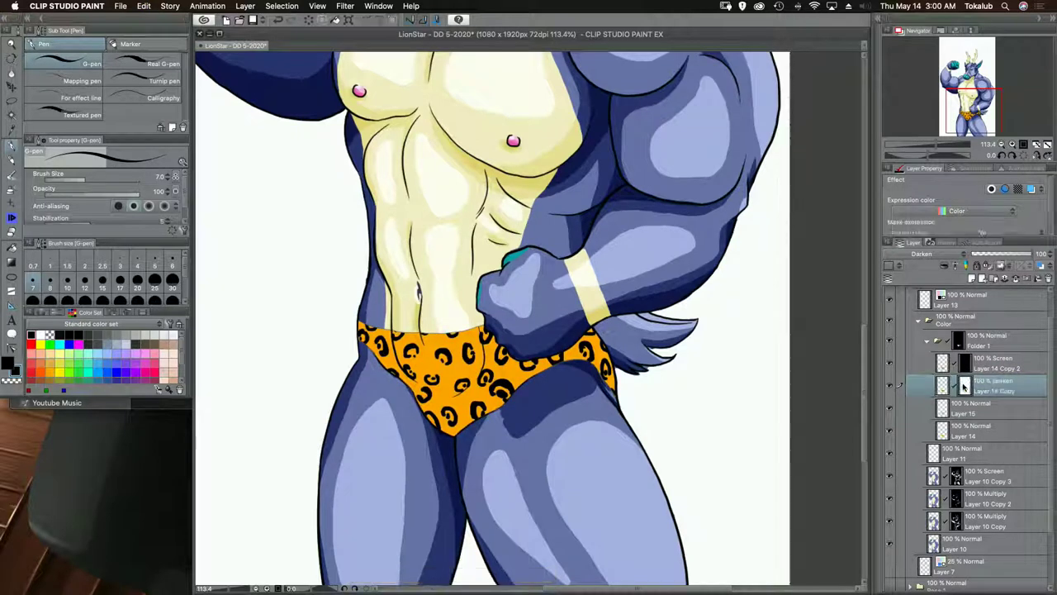
key("super+a")
key("Delete")
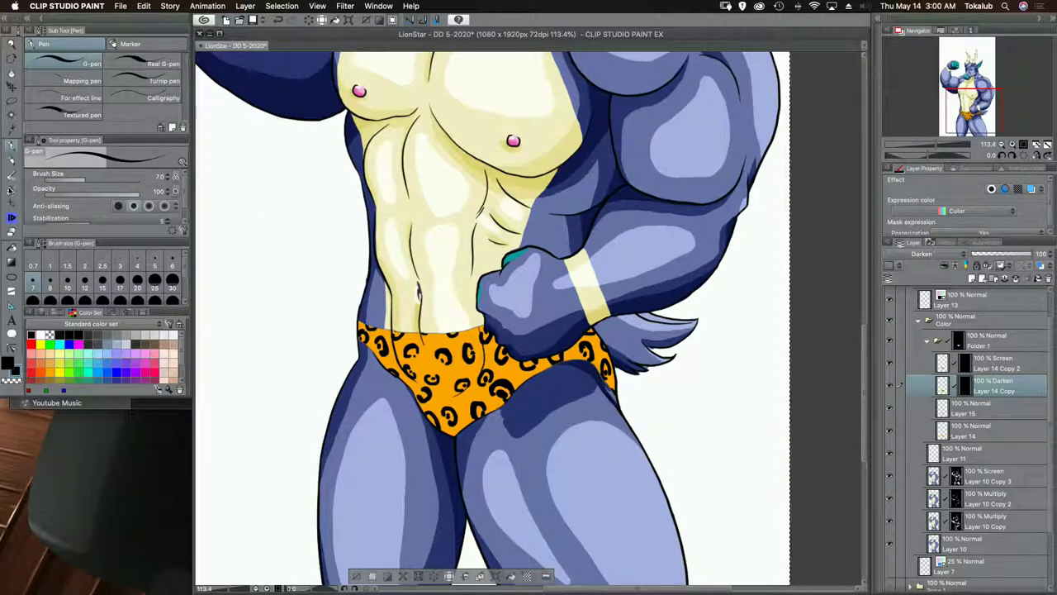
- Increase the G-pen's brush size to 25
left_click(121, 284)
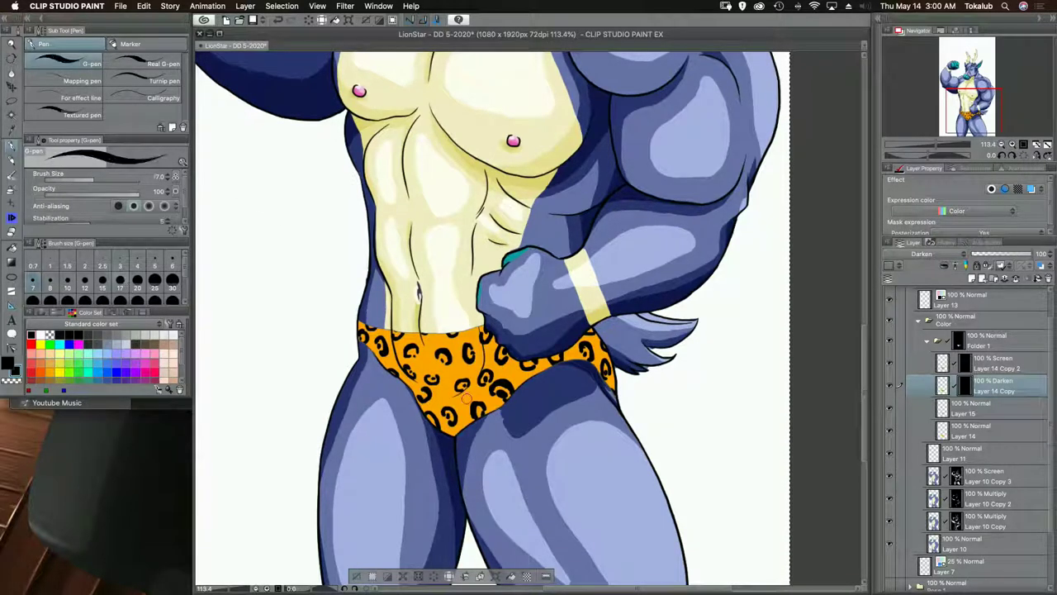
key("bracketright")
key("bracketright")
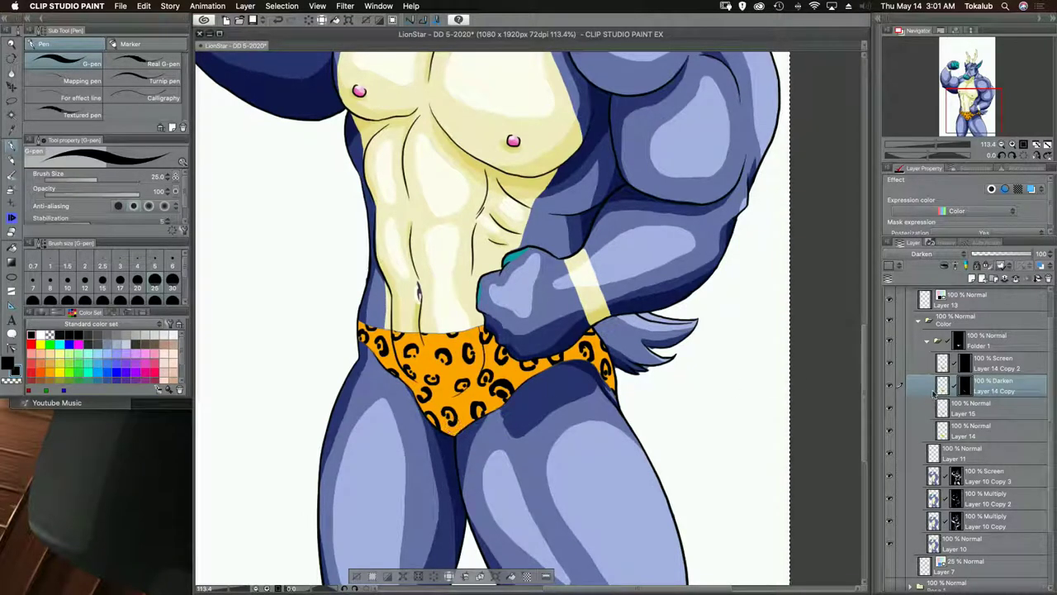
left_click(1004, 410)
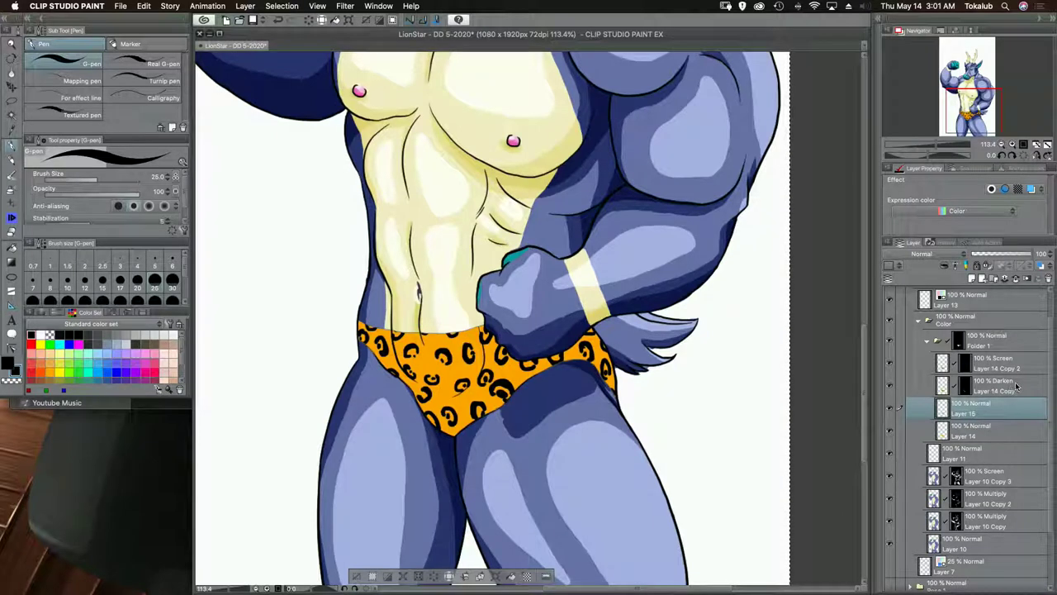
left_click_drag(1016, 385, 972, 279)
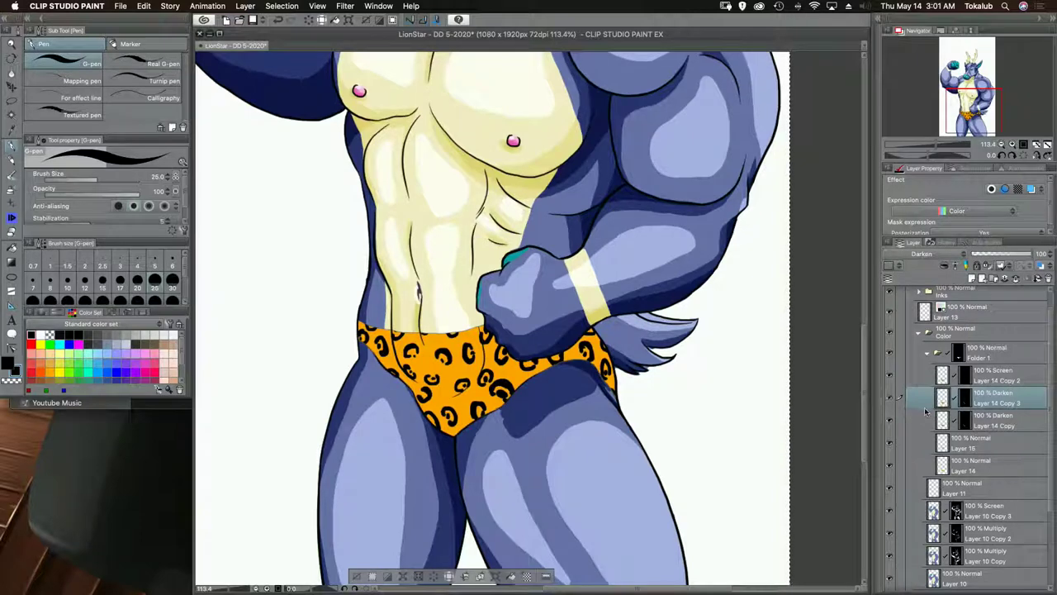
key("super+z")
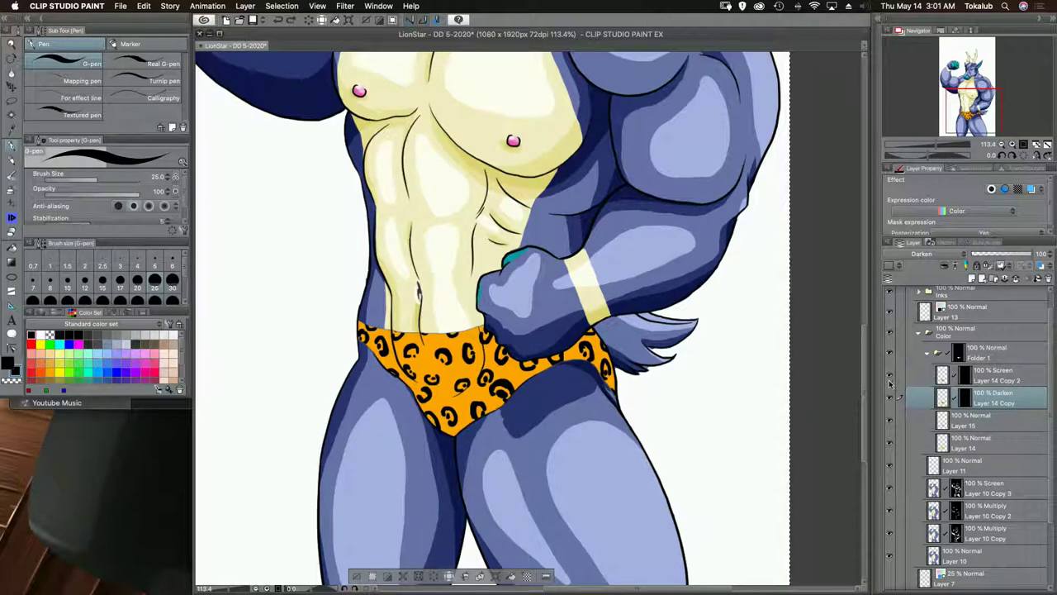
left_click(962, 357)
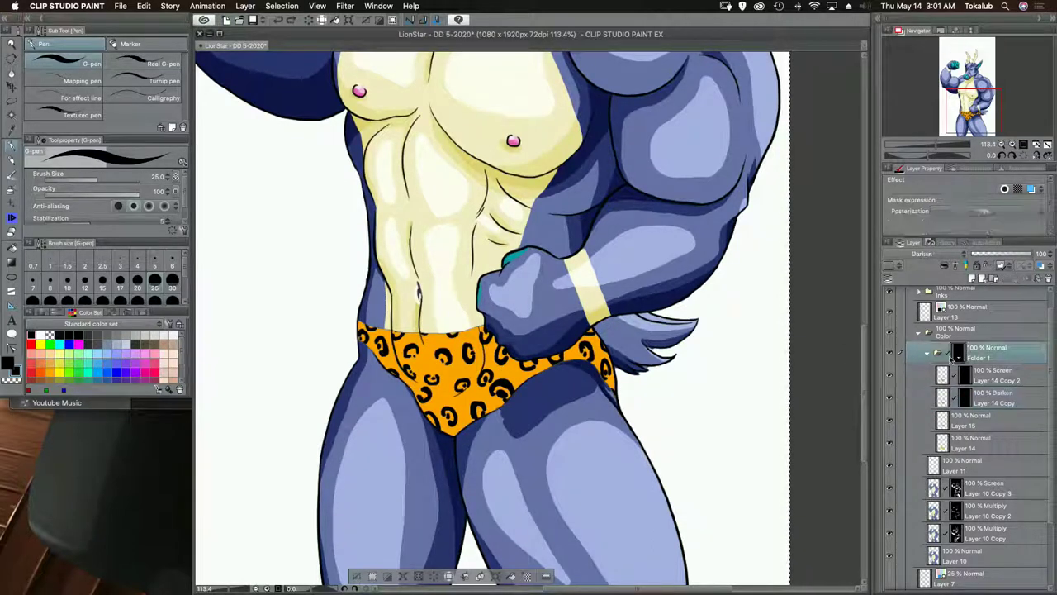
left_click(891, 353)
left_click(891, 353)
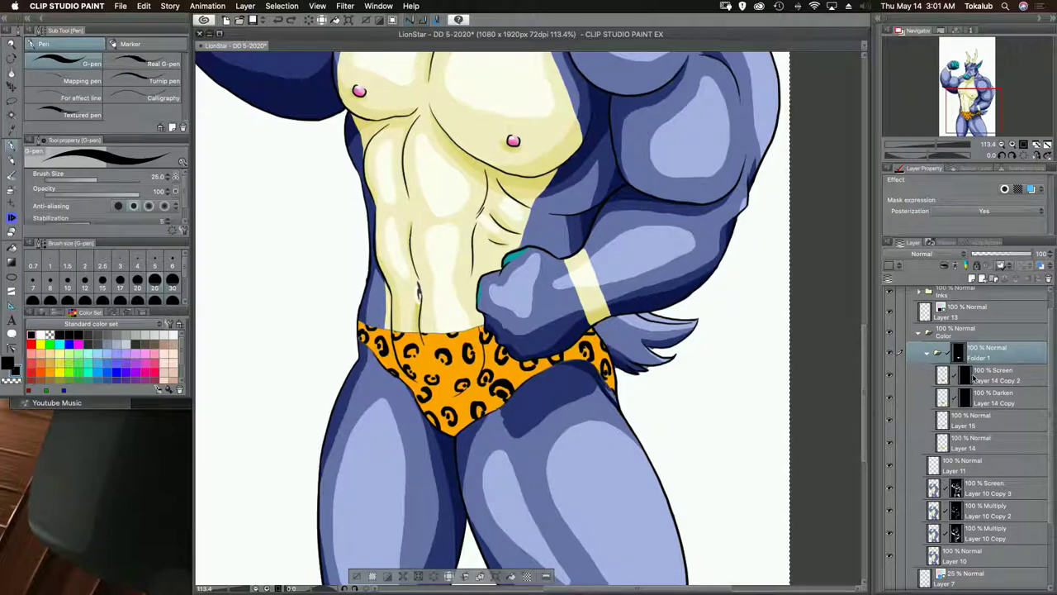
left_click(991, 380)
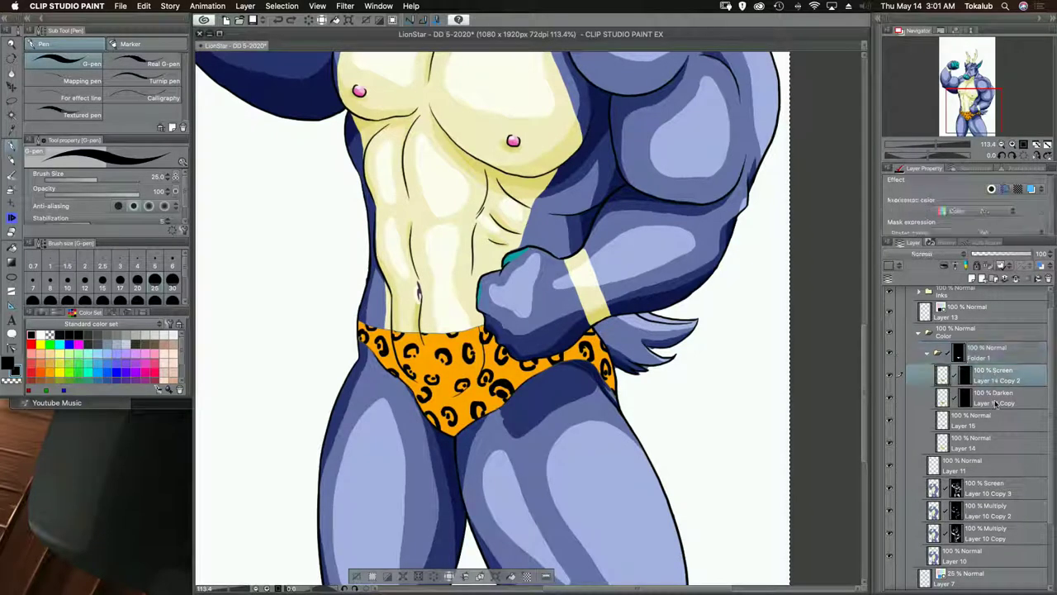
left_click(996, 402)
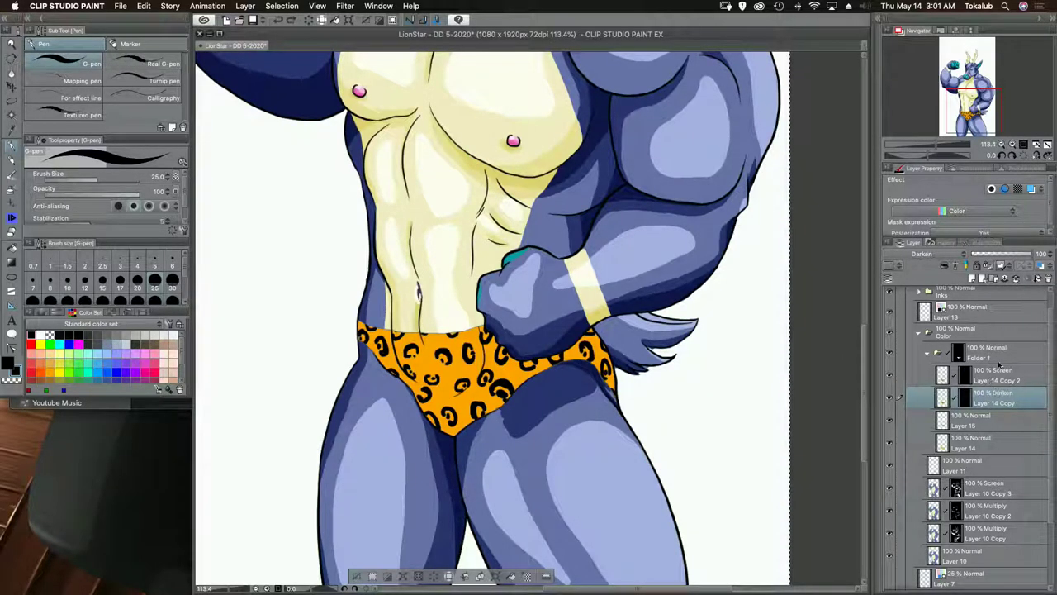
left_click(991, 382)
left_click(993, 379)
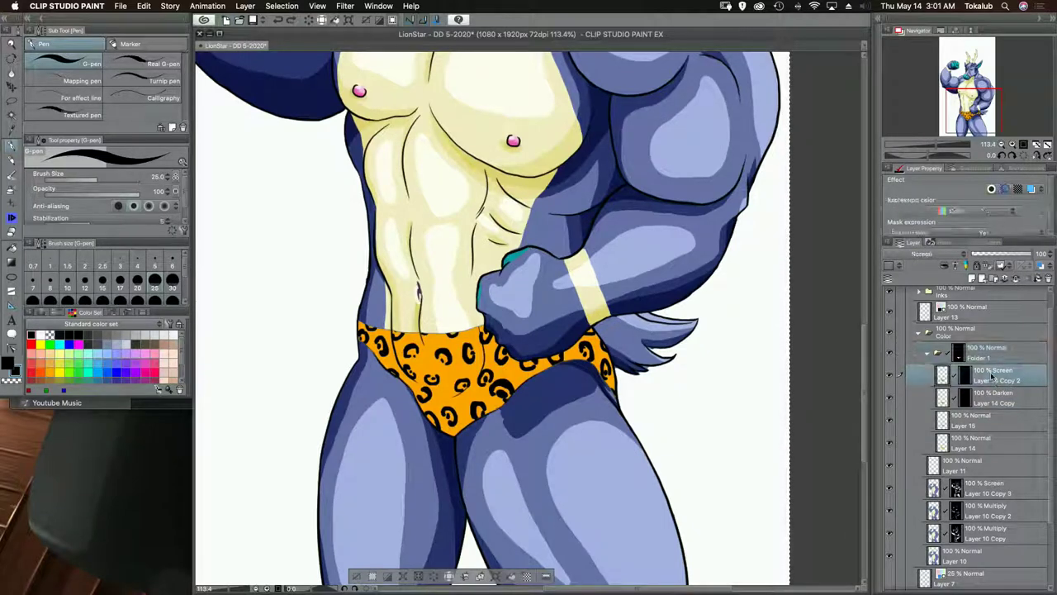
- Duplicate the masked Darken layer Layer 14 Copy and set the blending mode of both the original and the duplicate to Multiply
left_click(992, 398)
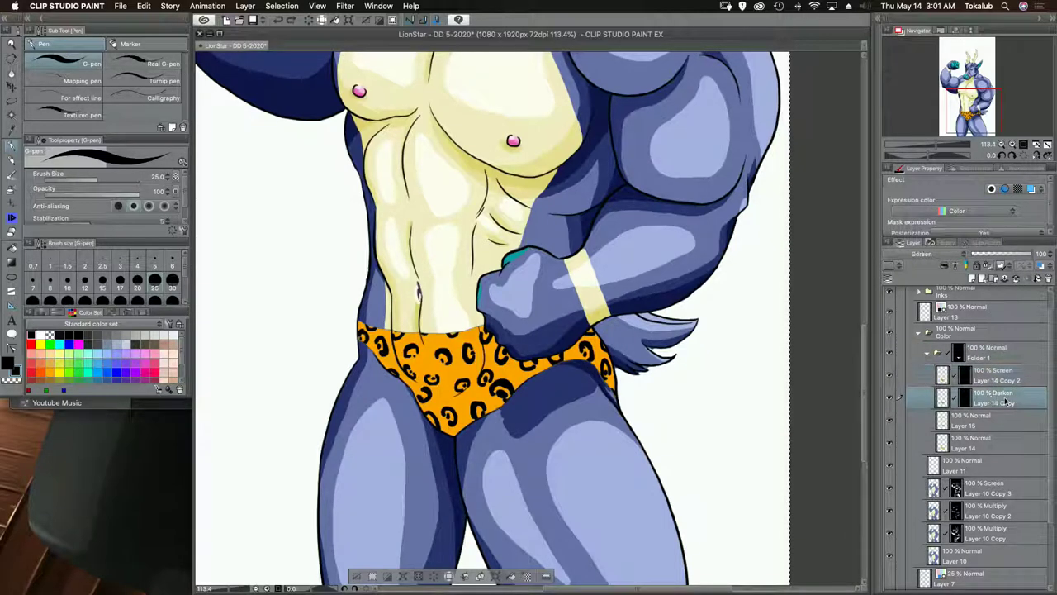
left_click_drag(1006, 403, 971, 281)
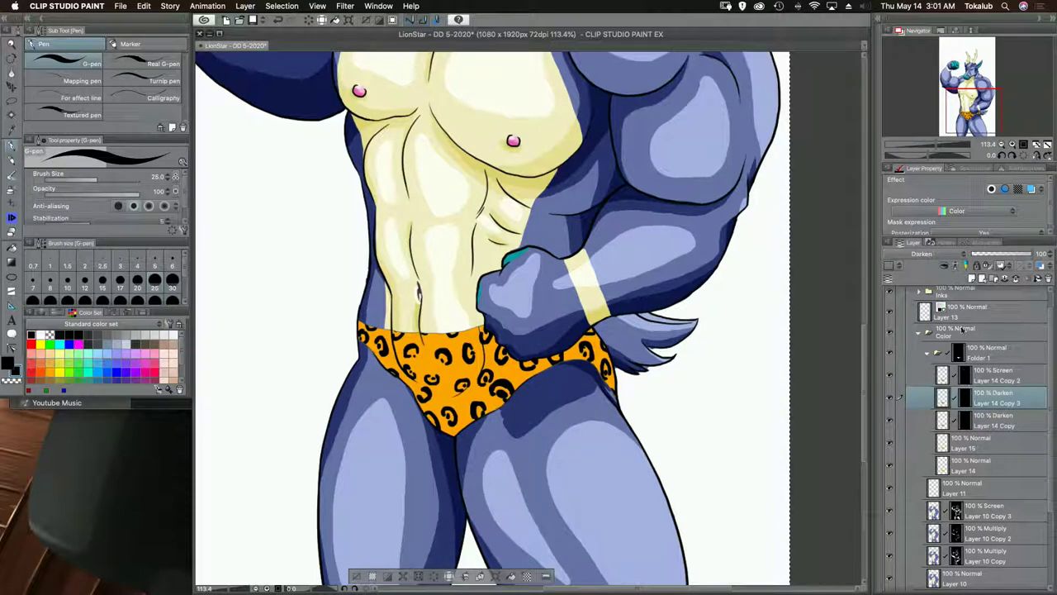
left_click(994, 422)
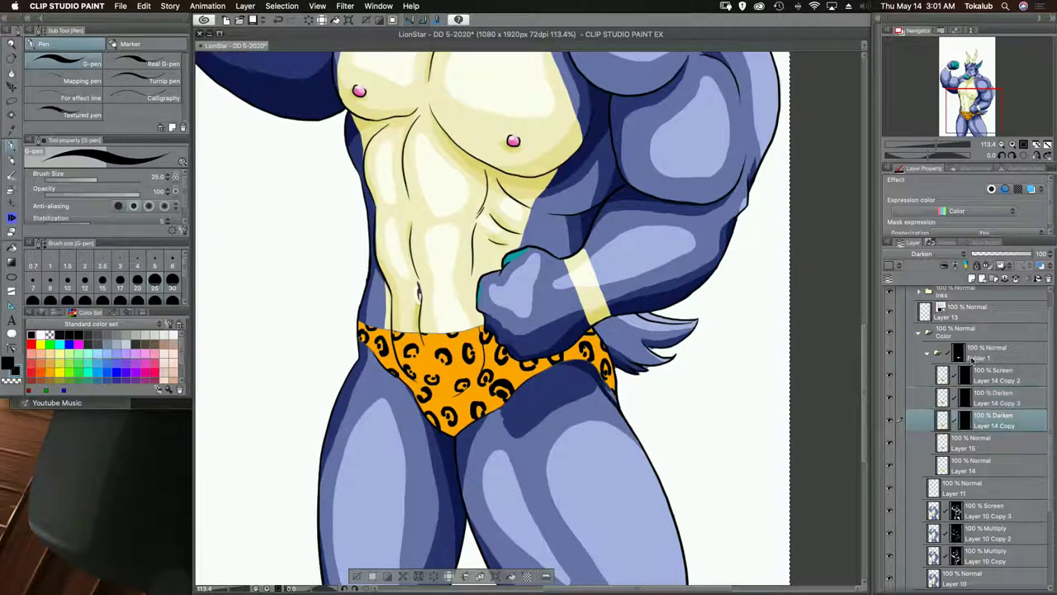
left_click(943, 261)
left_click(916, 286)
key("alt+bracketright")
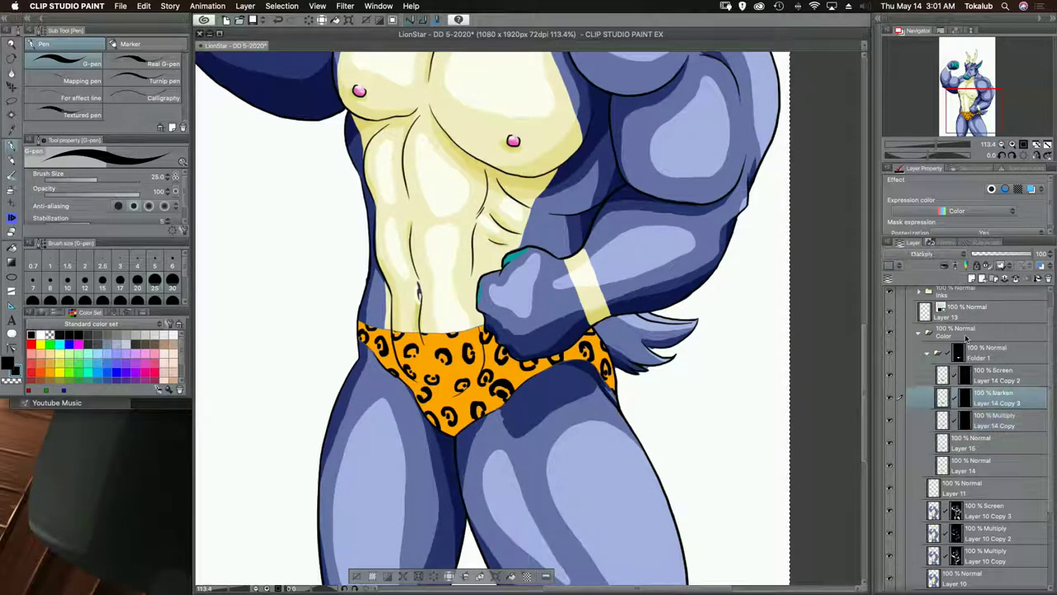
left_click(925, 254)
left_click(919, 289)
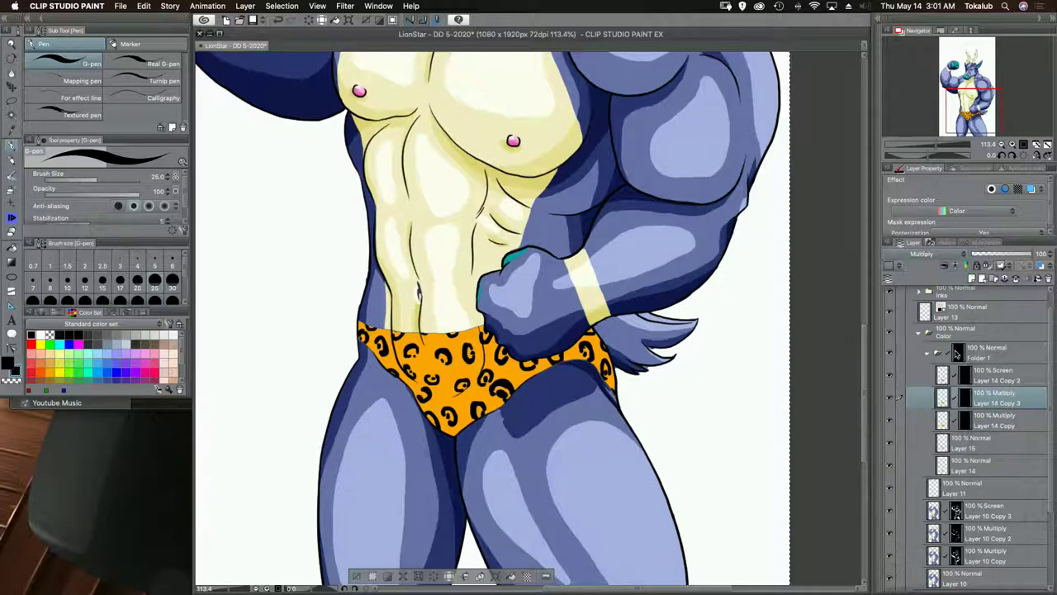
- Paint on the mask of Layer 14 Copy to reveal a first shadow tone along the sides and lower part of the briefs
left_click(958, 422)
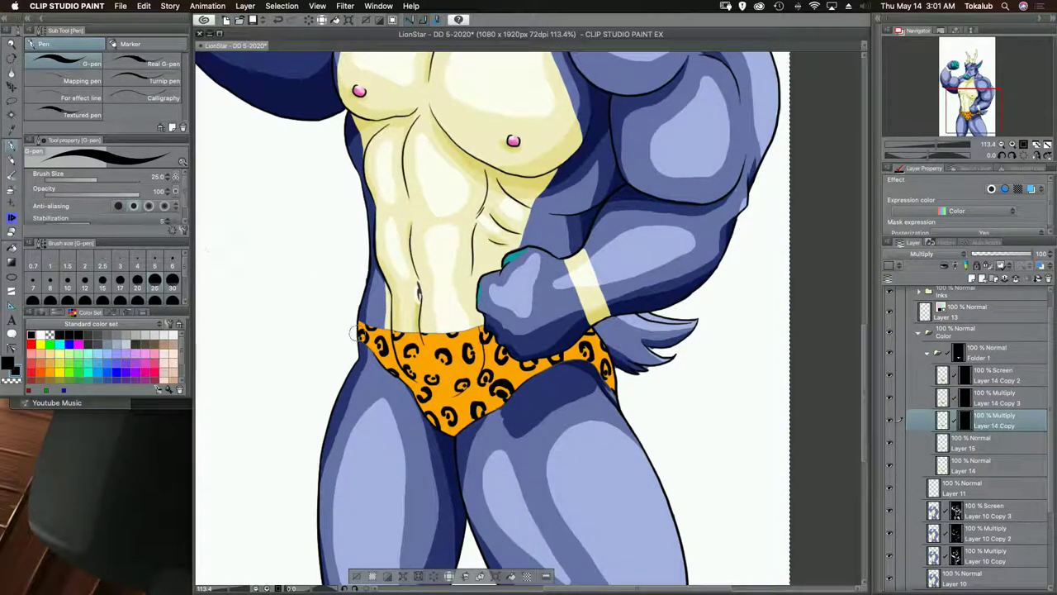
mouse_move(366, 328)
left_mouse_down()
mouse_move(415, 419)
mouse_move(416, 388)
mouse_move(432, 425)
mouse_move(424, 412)
mouse_move(486, 416)
mouse_move(420, 411)
mouse_move(482, 414)
mouse_move(517, 390)
mouse_move(521, 357)
mouse_move(488, 331)
mouse_move(451, 384)
mouse_move(436, 389)
mouse_move(431, 361)
mouse_move(445, 371)
mouse_move(416, 357)
left_mouse_up()
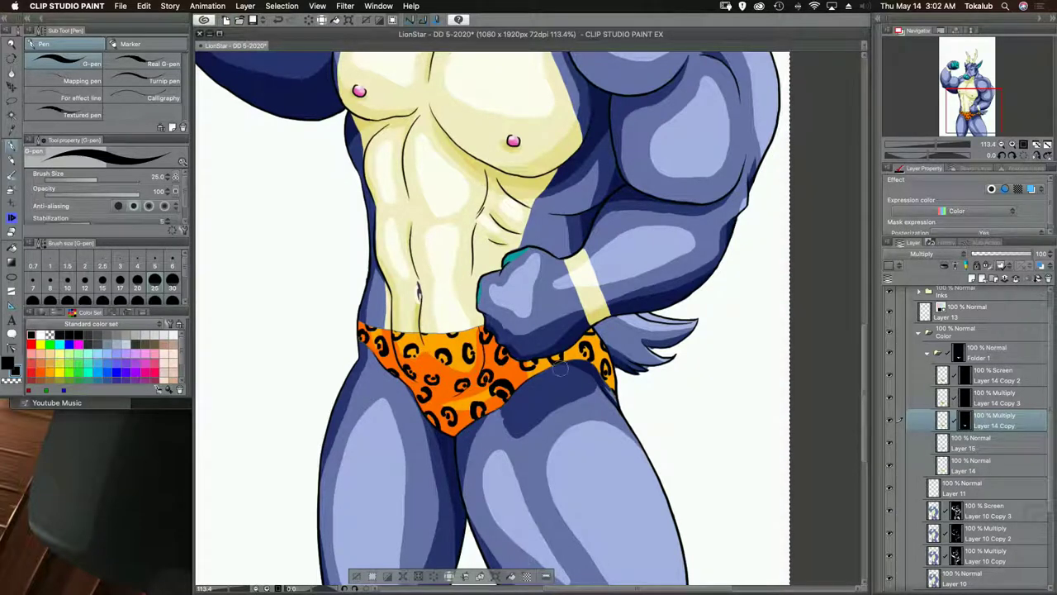
mouse_move(530, 369)
left_mouse_down()
mouse_move(554, 348)
mouse_move(587, 374)
mouse_move(561, 348)
mouse_move(608, 395)
mouse_move(596, 373)
mouse_move(617, 382)
mouse_move(609, 391)
mouse_move(599, 357)
left_mouse_up()
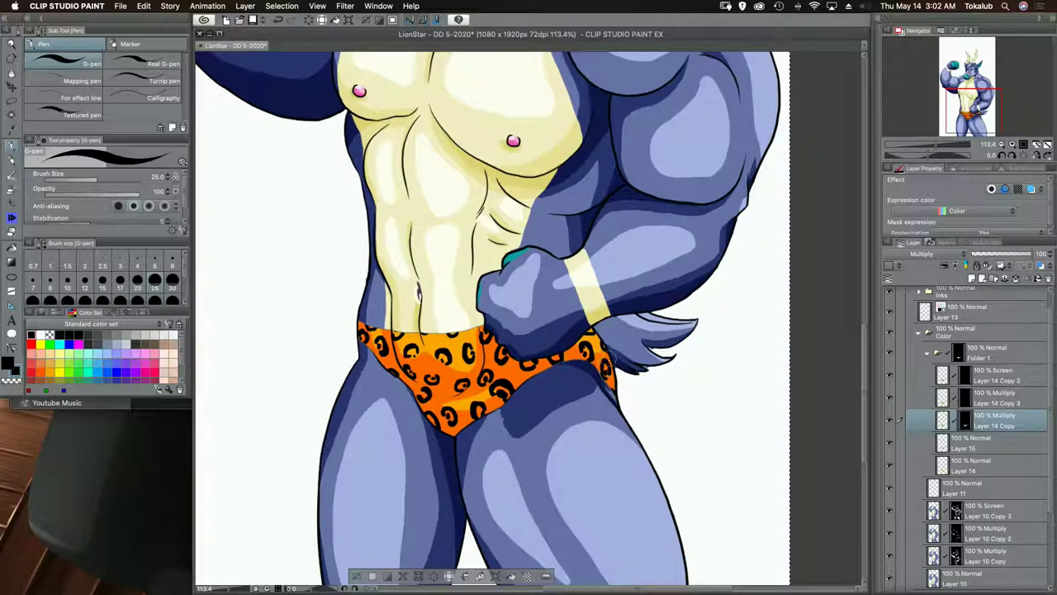
- Paint on the mask of Layer 14 Copy 3 to add deeper shadows along the briefs' lower edge and beneath the fist
left_click(964, 397)
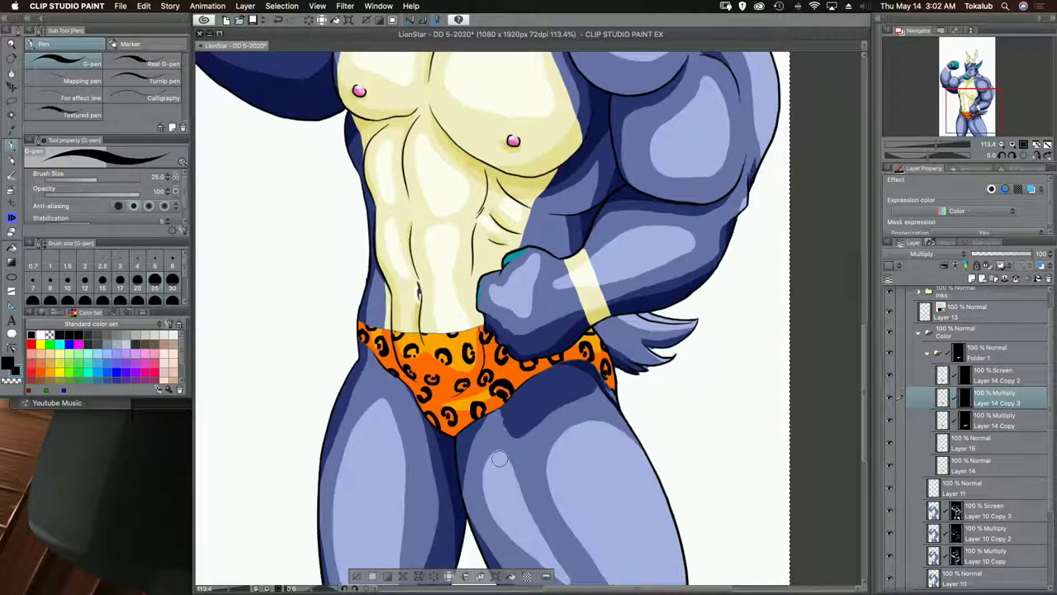
left_click_drag(432, 424, 468, 426)
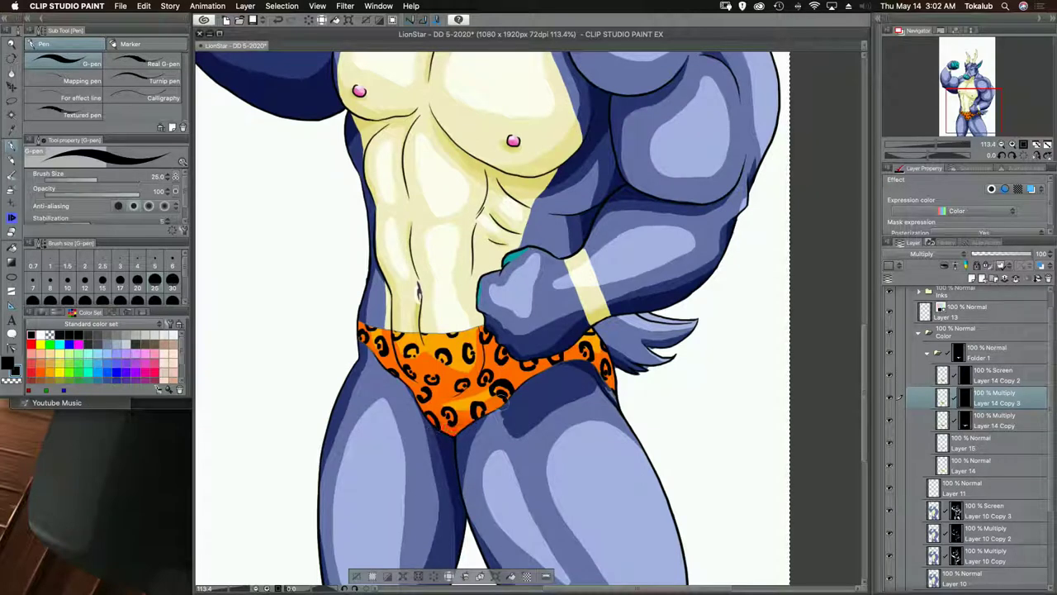
mouse_move(496, 331)
left_mouse_down()
mouse_move(527, 364)
mouse_move(549, 352)
left_mouse_up()
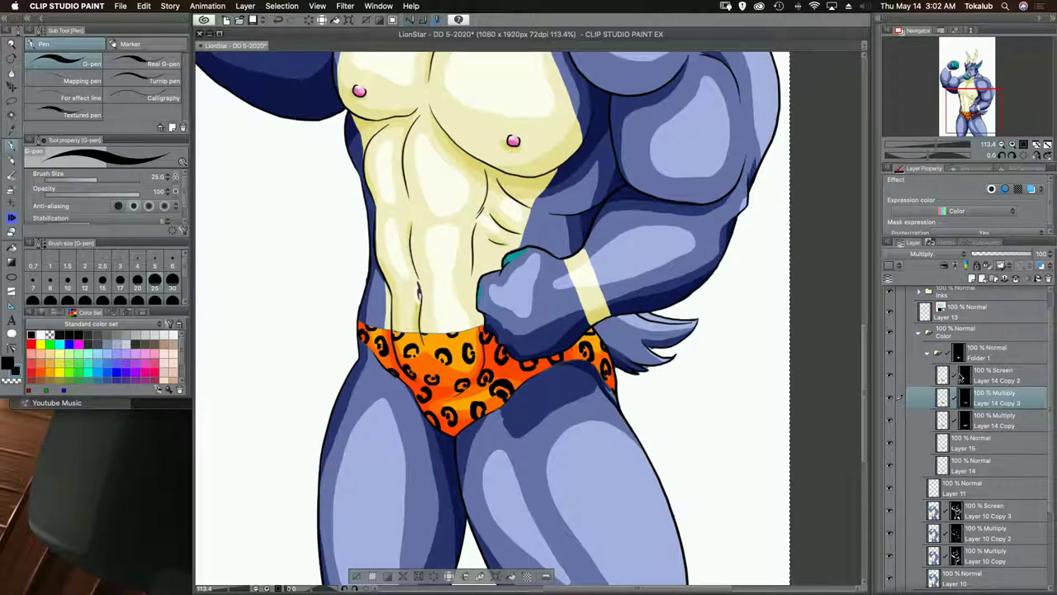
- Paint highlights on the upper front and hip of the briefs through the mask of the Screen layer Layer 14 Copy 2
left_click(961, 377)
left_click_drag(464, 350, 380, 342)
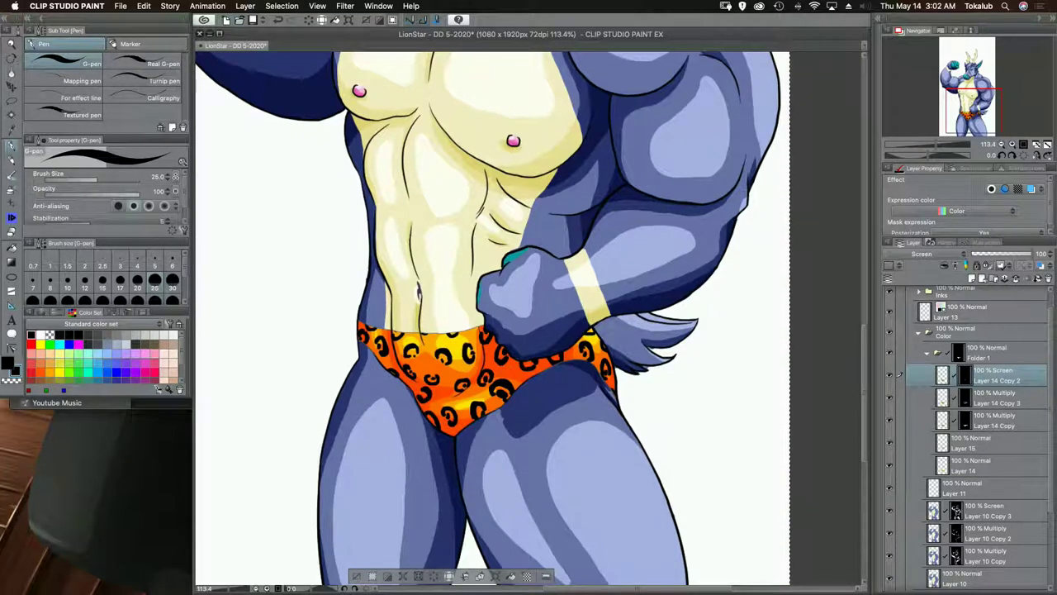
scroll(592, 252, "down", 5)
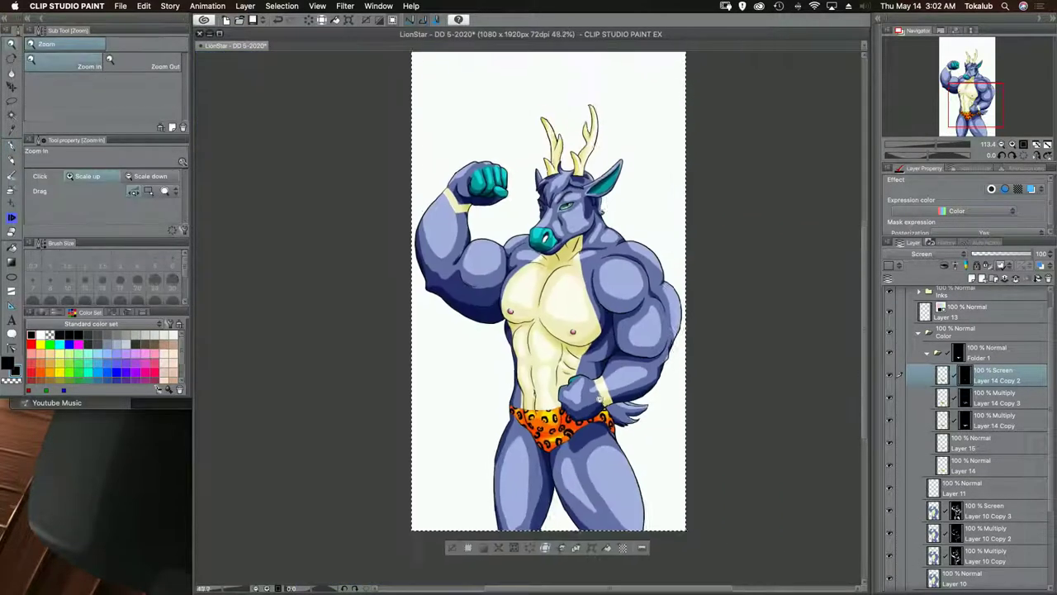
scroll(607, 387, "up", 4)
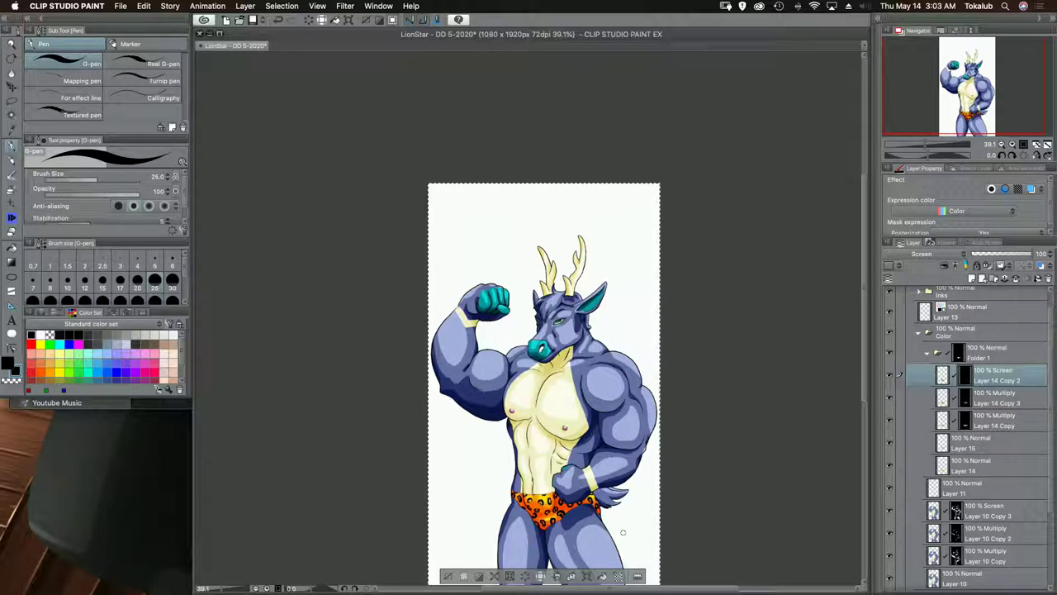
- Select all layers from the top-level folder containing Inks and Color down to Layer 9, leaving out Paper
scroll(983, 308, "up", 1)
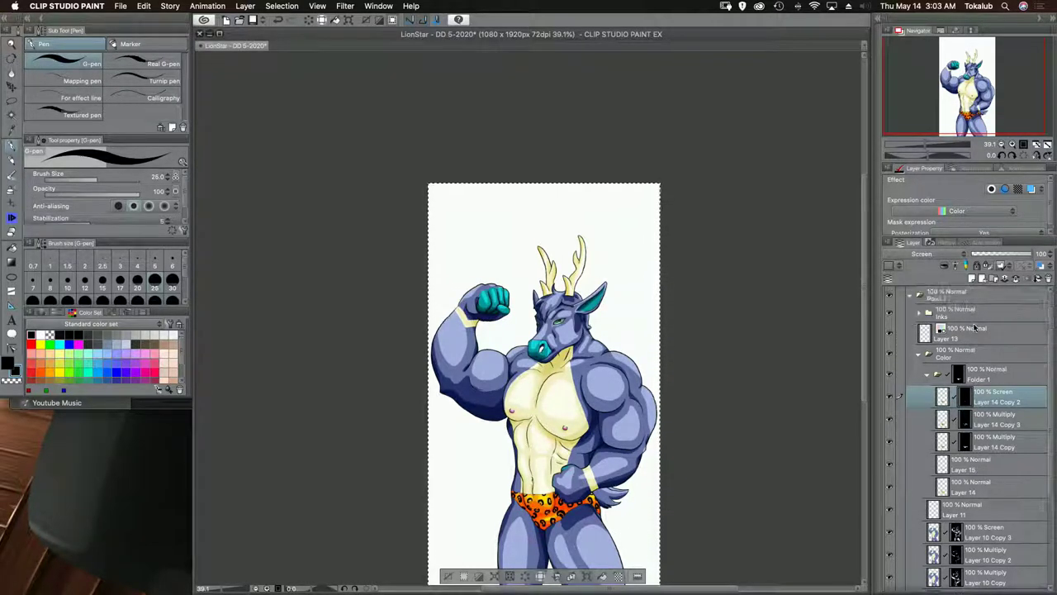
left_click(983, 301)
scroll(1009, 450, "down", 6)
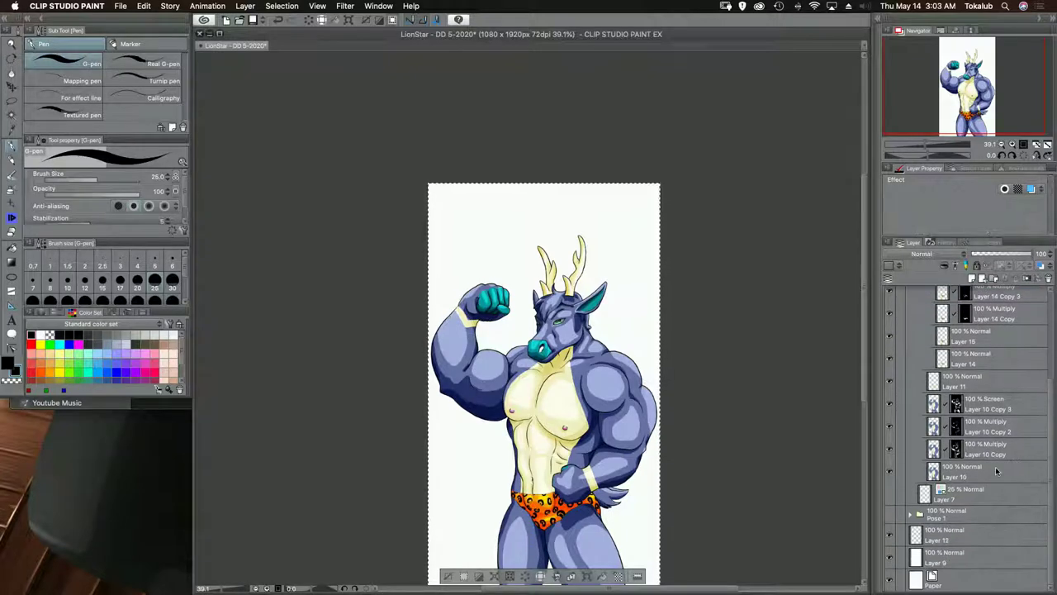
left_click(999, 559, "shift")
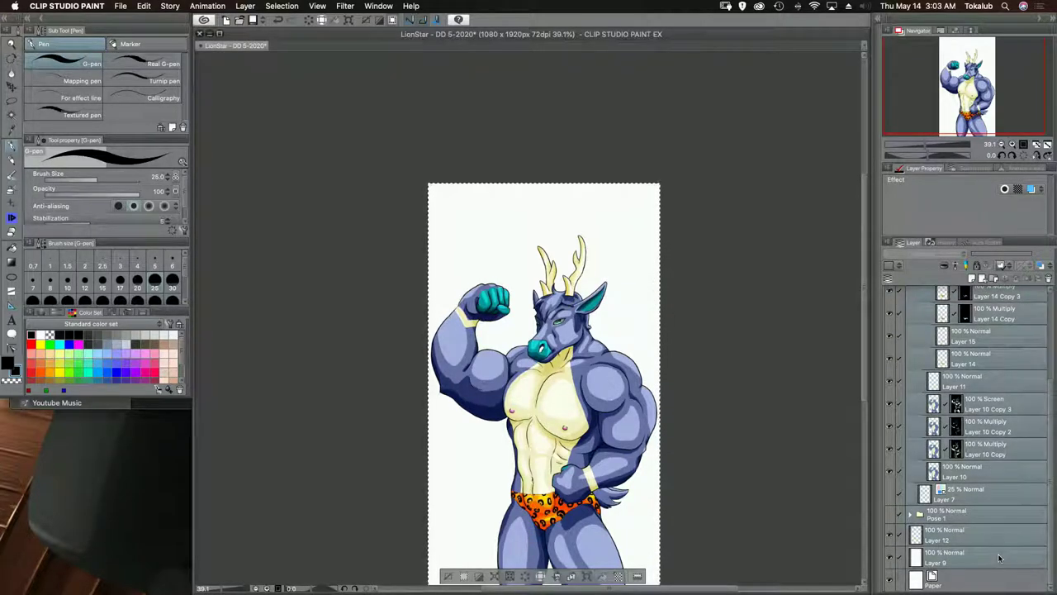
scroll(521, 240, "down", 2)
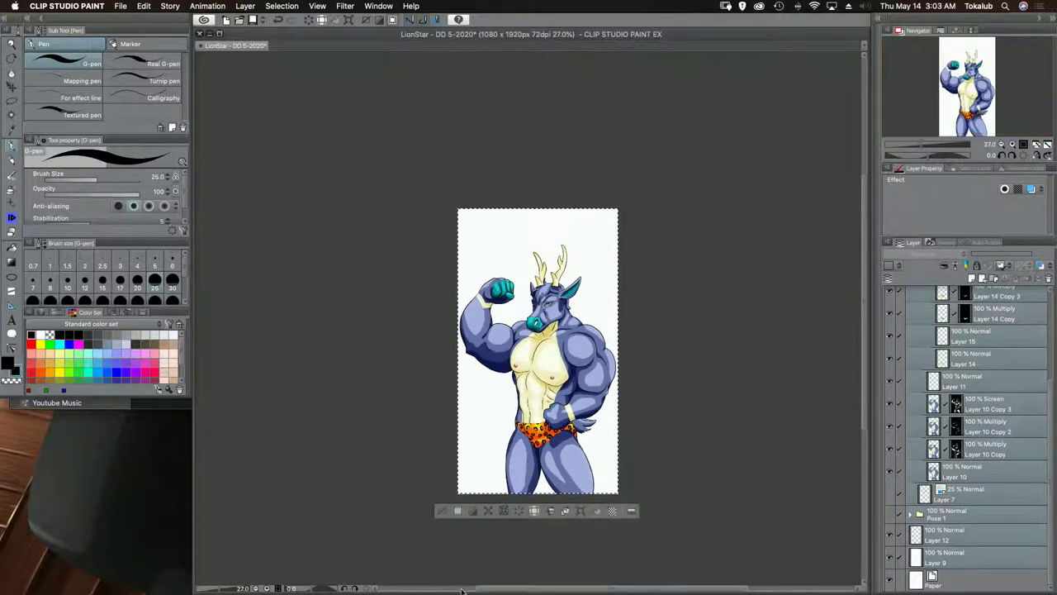
- Switch to Discord, send the copied artwork in the open direct message, and return to Clip Studio Paint
mouse_move(432, 592)
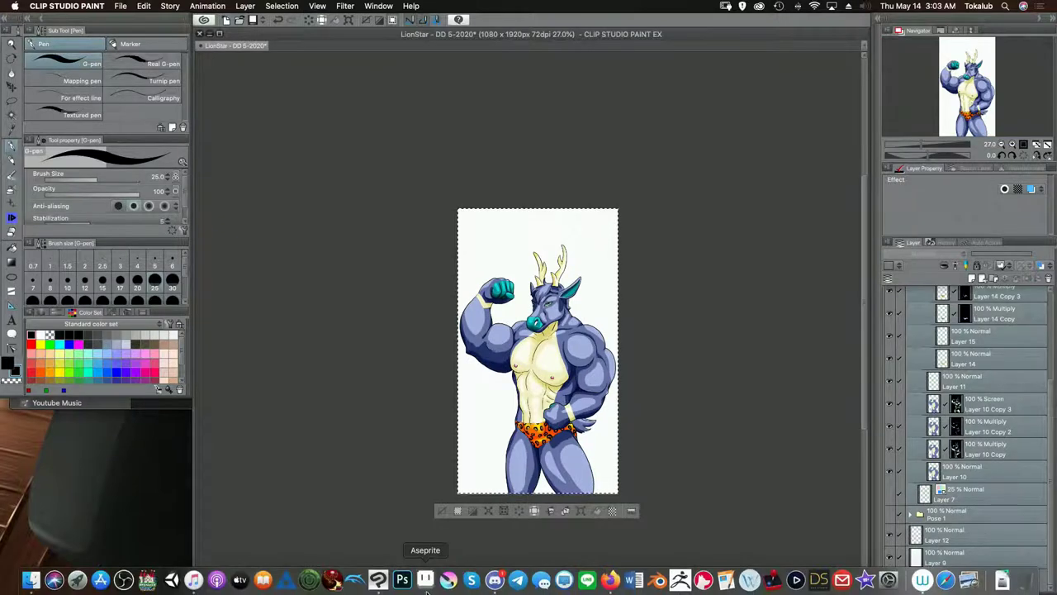
left_click(496, 580)
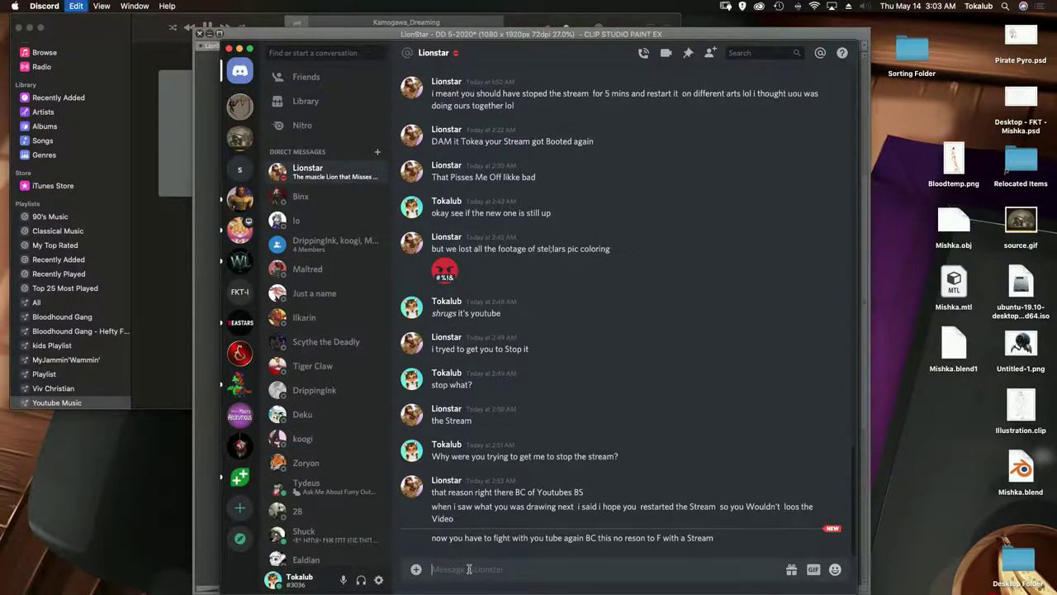
key("super+v")
left_click(647, 370)
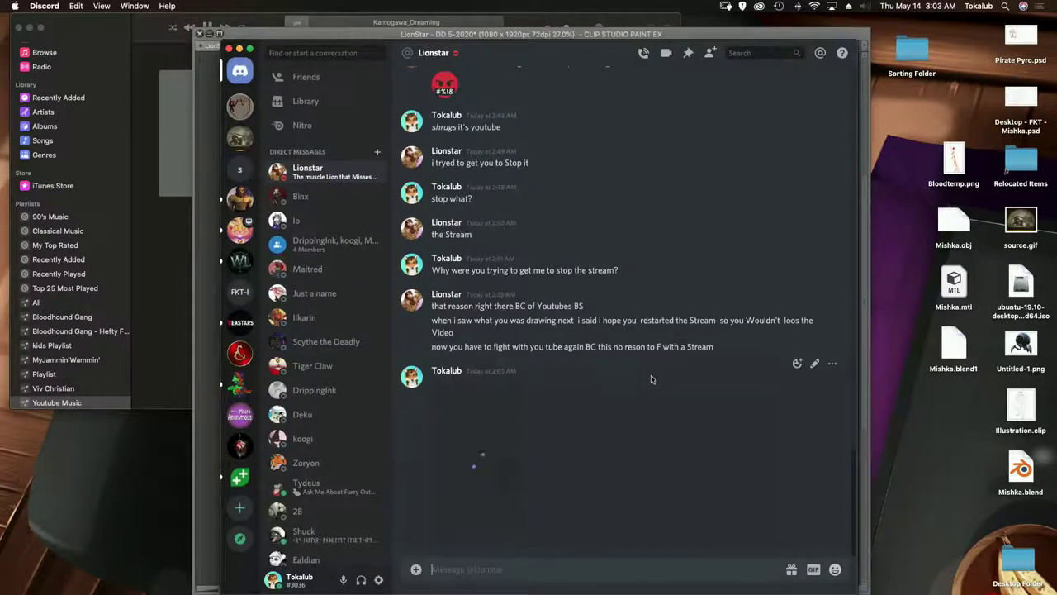
left_click(641, 37)
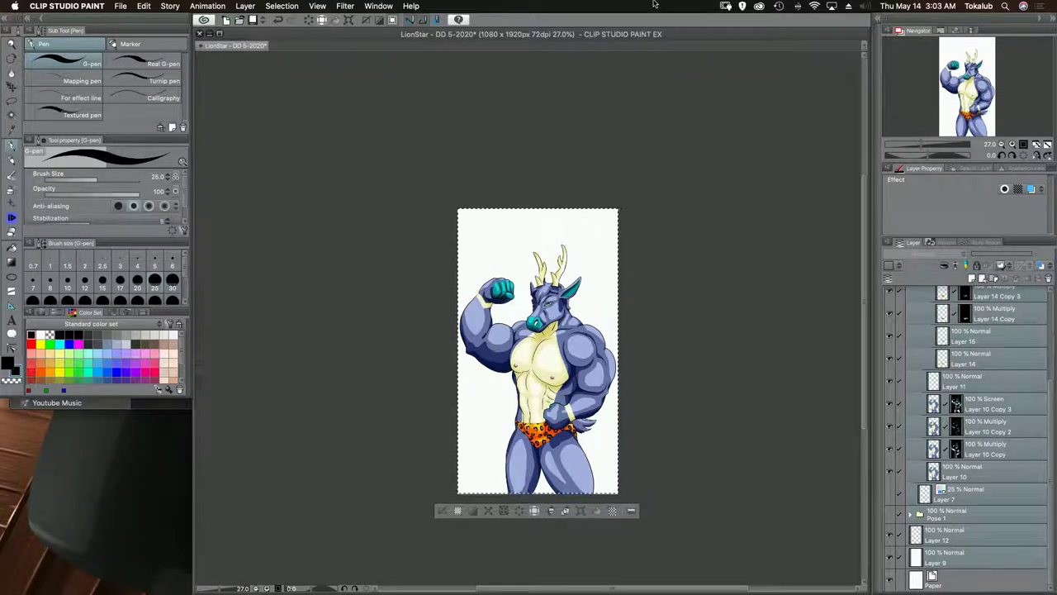
- Save the illustration and clear the selection around the canvas
key("super+s")
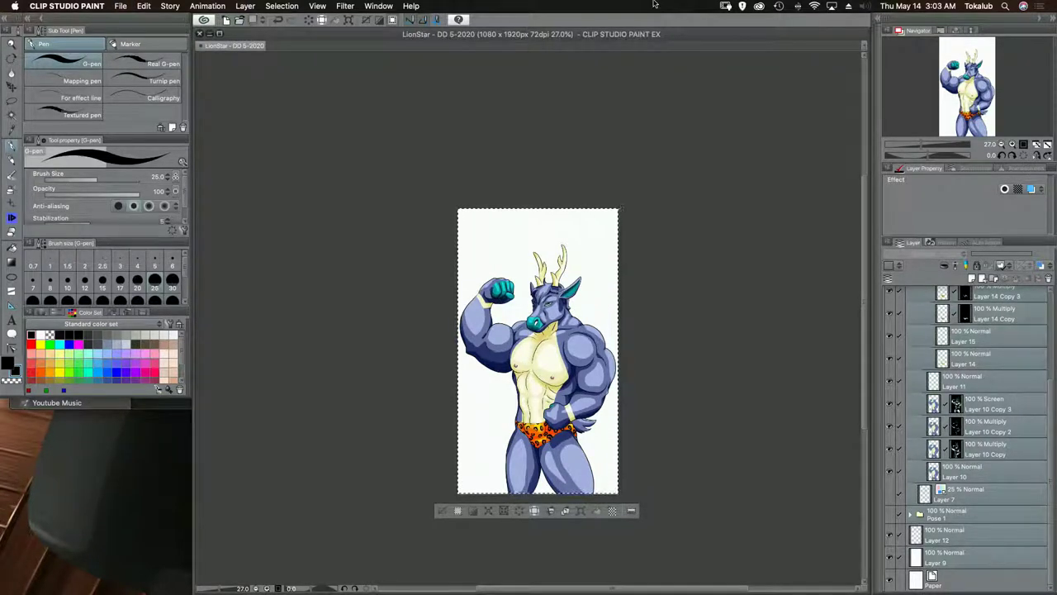
key("super+d")
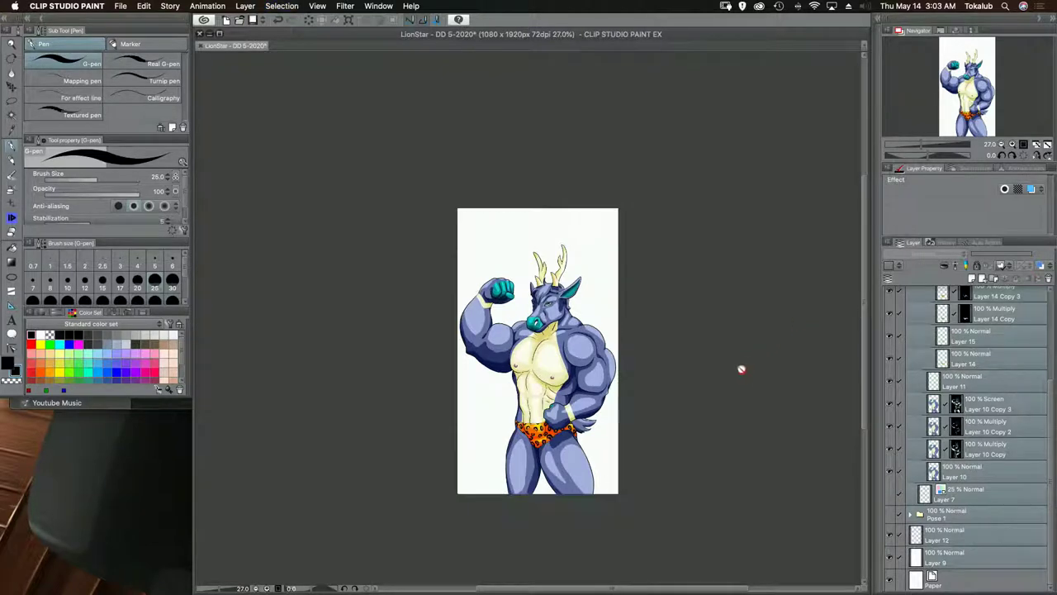
left_click_drag(718, 357, 718, 366)
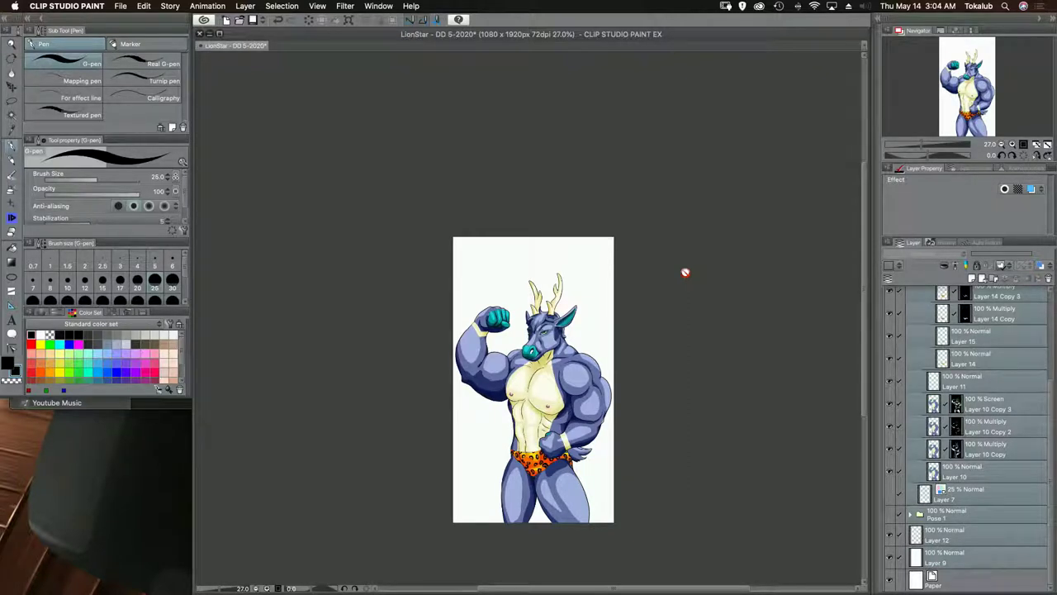
- Save and close the LionStar - DD 5-2020 illustration, and open the recent file Bink - Cyborg Mishka
key("super+s")
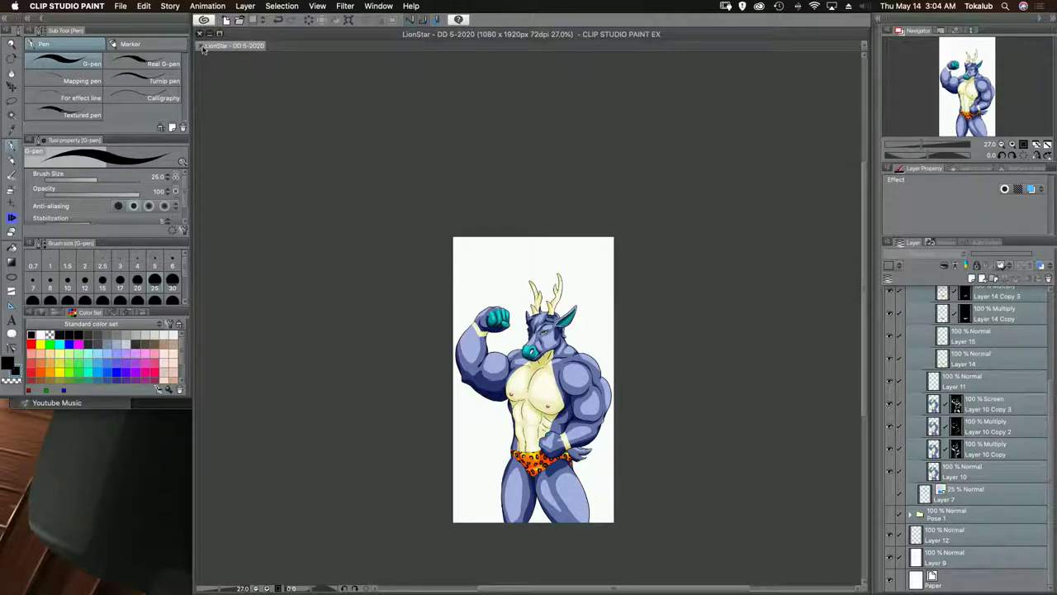
key("super+Tab")
left_click(121, 6)
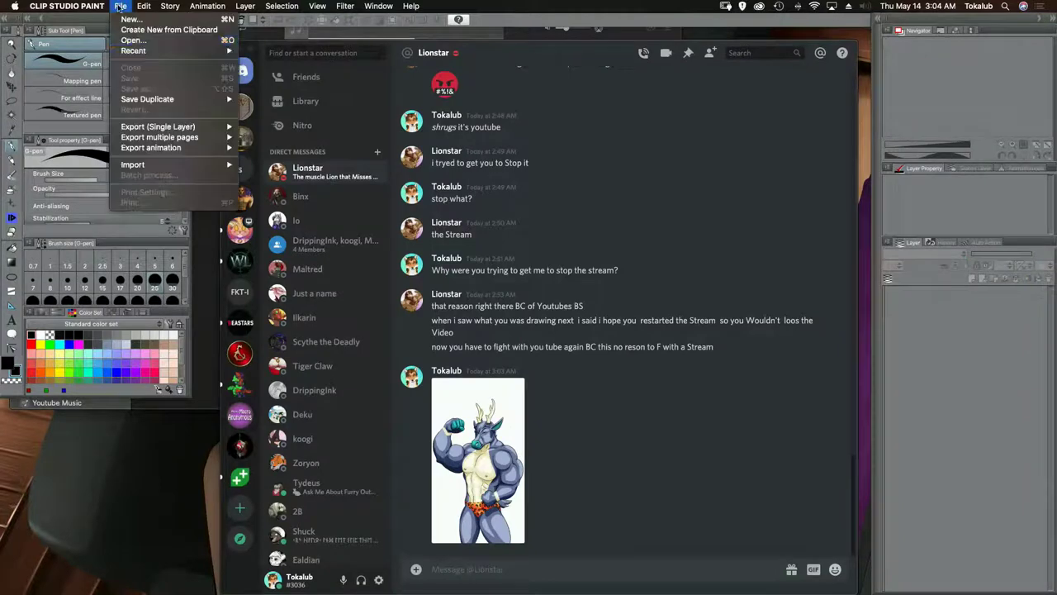
mouse_move(138, 54)
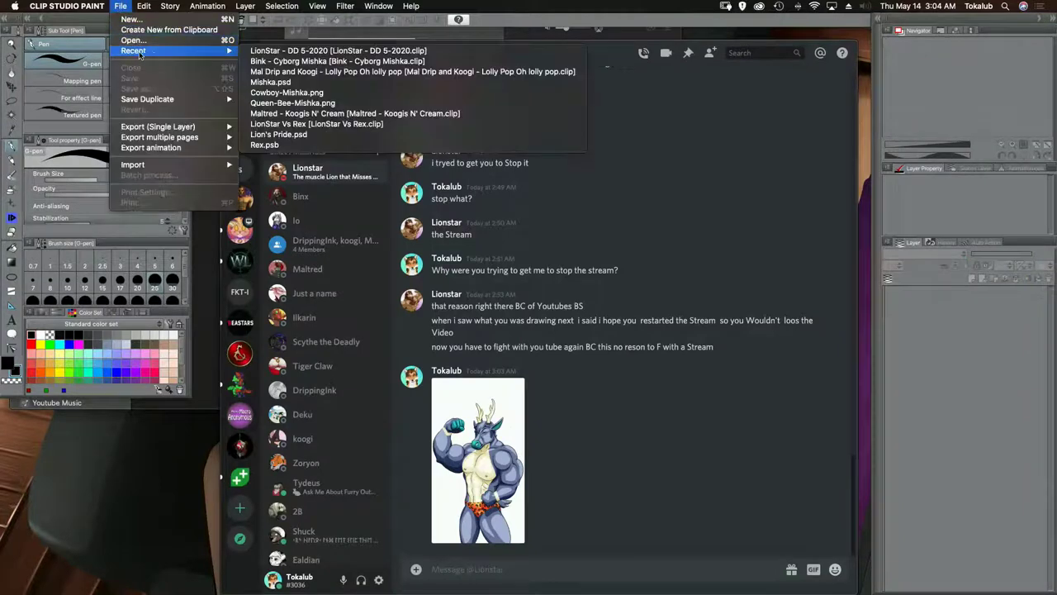
left_click(374, 62)
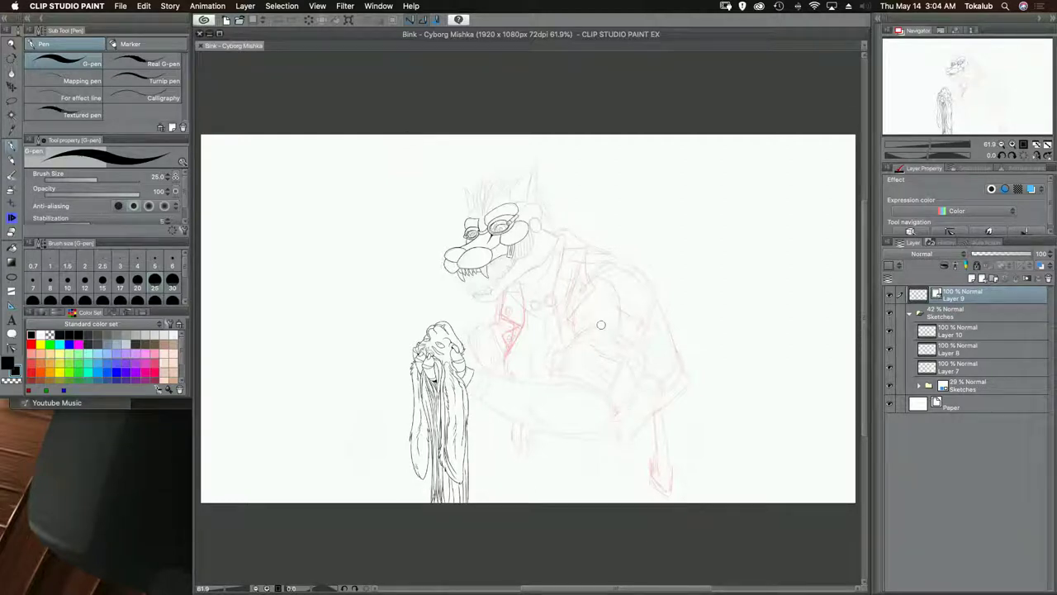
- Set the G-pen's brush size to 1.5 and ink the larger lower fang over the sketch on Layer 9
left_click(11, 47)
mouse_move(474, 247)
left_mouse_down()
mouse_move(586, 339)
mouse_move(534, 349)
mouse_move(531, 373)
mouse_move(471, 266)
left_mouse_up()
left_click(12, 146)
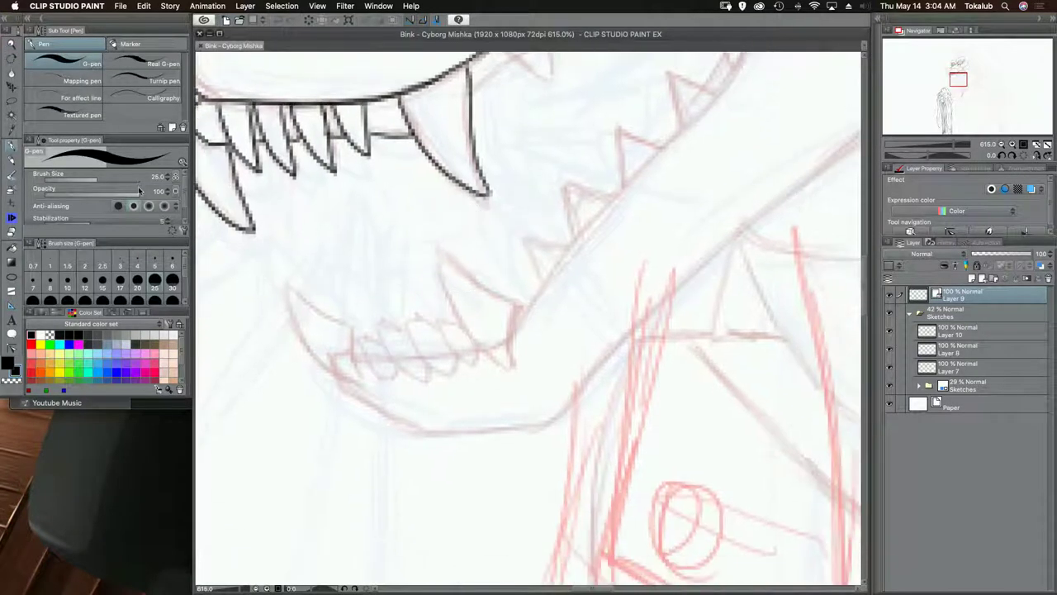
left_click(68, 265)
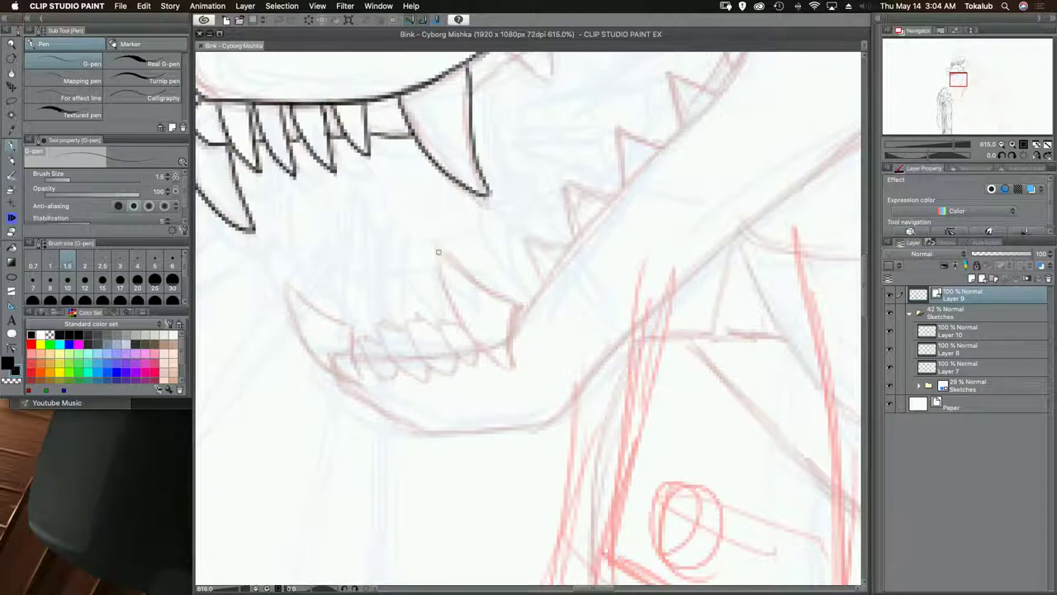
mouse_move(438, 242)
left_mouse_down()
mouse_move(522, 306)
mouse_move(517, 371)
mouse_move(480, 346)
mouse_move(446, 302)
mouse_move(435, 243)
left_mouse_up()
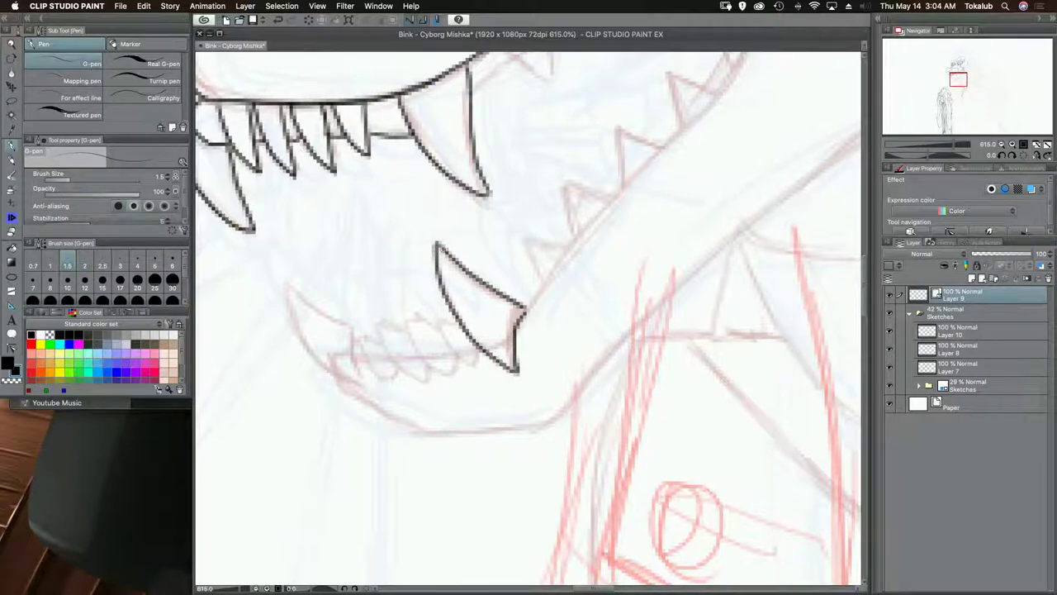
- Ink the row of small lower front teeth and the second lower fang at the chin
scroll(446, 320, "down", 1)
mouse_move(480, 333)
left_mouse_down()
mouse_move(472, 348)
mouse_move(442, 314)
mouse_move(460, 306)
mouse_move(445, 363)
mouse_move(413, 321)
mouse_move(413, 297)
mouse_move(446, 313)
left_mouse_up()
mouse_move(441, 352)
left_mouse_down()
mouse_move(472, 367)
mouse_move(431, 363)
mouse_move(413, 318)
mouse_move(439, 330)
mouse_move(430, 373)
mouse_move(458, 382)
mouse_move(426, 385)
mouse_move(426, 340)
left_mouse_up()
scroll(529, 323, "left", 2)
mouse_move(413, 387)
left_mouse_down()
mouse_move(421, 402)
mouse_move(395, 378)
mouse_move(381, 315)
mouse_move(427, 353)
left_mouse_up()
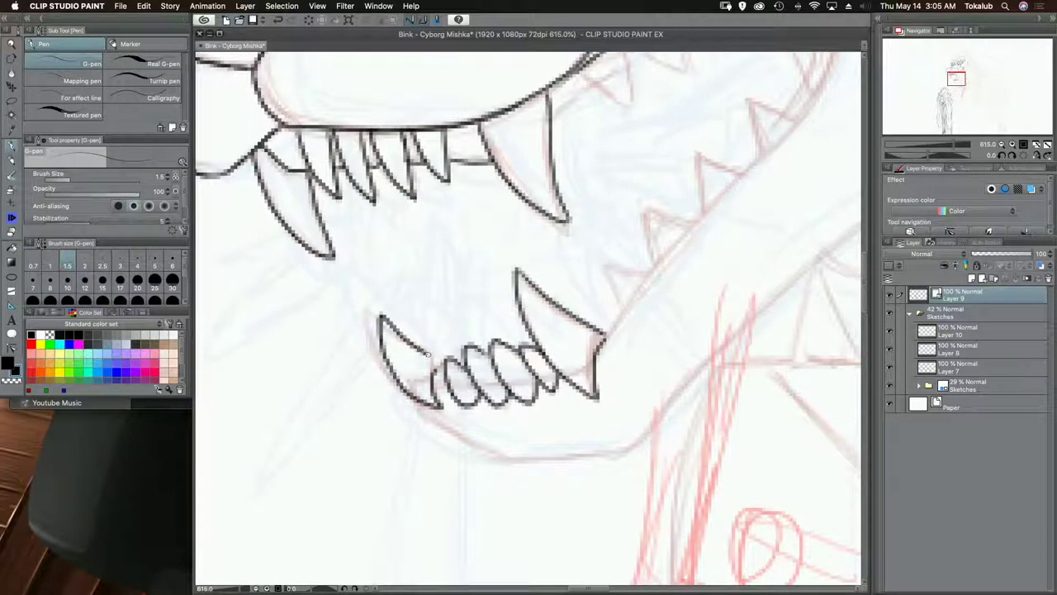
- Ink the five pointed side teeth along the lower jaw, from the large fang back to the mouth corner
mouse_move(625, 283)
left_mouse_down()
mouse_move(535, 356)
mouse_move(475, 376)
mouse_move(472, 367)
mouse_move(512, 376)
mouse_move(484, 408)
left_mouse_up()
mouse_move(525, 347)
left_mouse_down()
mouse_move(507, 364)
mouse_move(499, 336)
mouse_move(547, 357)
mouse_move(536, 388)
mouse_move(548, 359)
mouse_move(544, 318)
mouse_move(589, 340)
mouse_move(583, 358)
mouse_move(543, 373)
left_mouse_up()
scroll(565, 362, "up", 2)
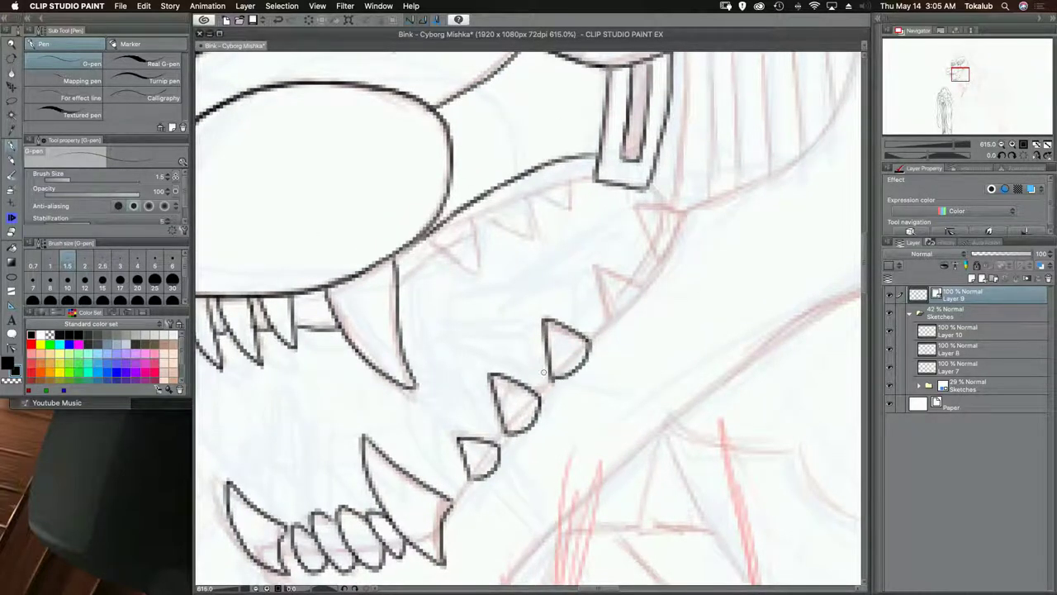
mouse_move(616, 321)
left_mouse_down()
mouse_move(580, 360)
mouse_move(570, 314)
mouse_move(620, 335)
mouse_move(585, 370)
mouse_move(595, 385)
left_mouse_up()
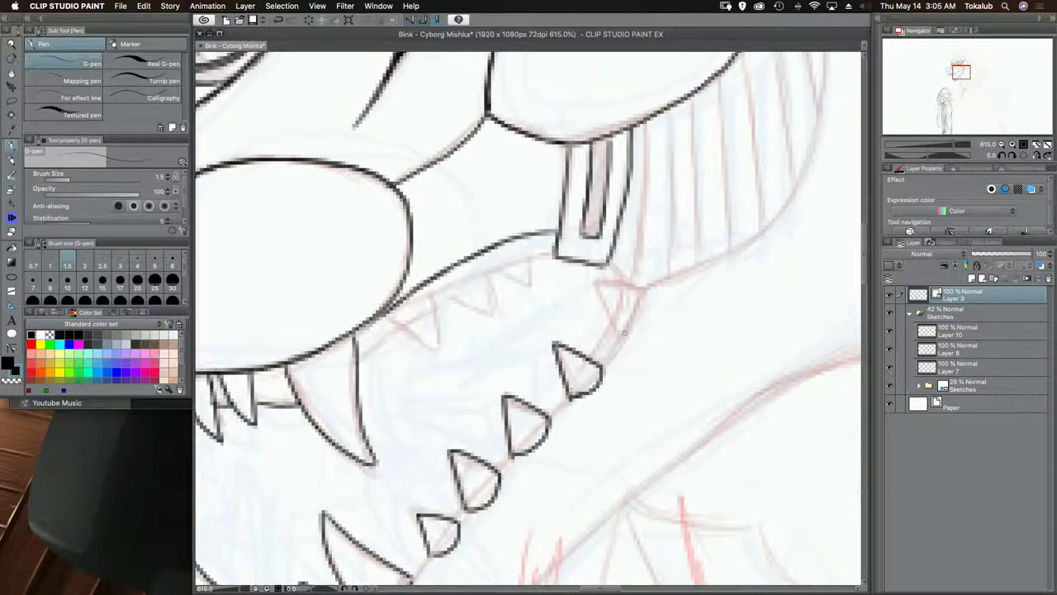
mouse_move(624, 332)
left_mouse_down()
mouse_move(593, 280)
mouse_move(636, 287)
mouse_move(646, 310)
mouse_move(623, 339)
left_mouse_up()
- Ink the three small upper back teeth and the gum line joining them to the upper fang and the mouth corner
mouse_move(530, 271)
left_mouse_down()
mouse_move(586, 278)
mouse_move(584, 288)
mouse_move(568, 287)
mouse_move(587, 260)
mouse_move(554, 278)
mouse_move(553, 270)
mouse_move(545, 305)
mouse_move(517, 285)
mouse_move(554, 262)
left_mouse_up()
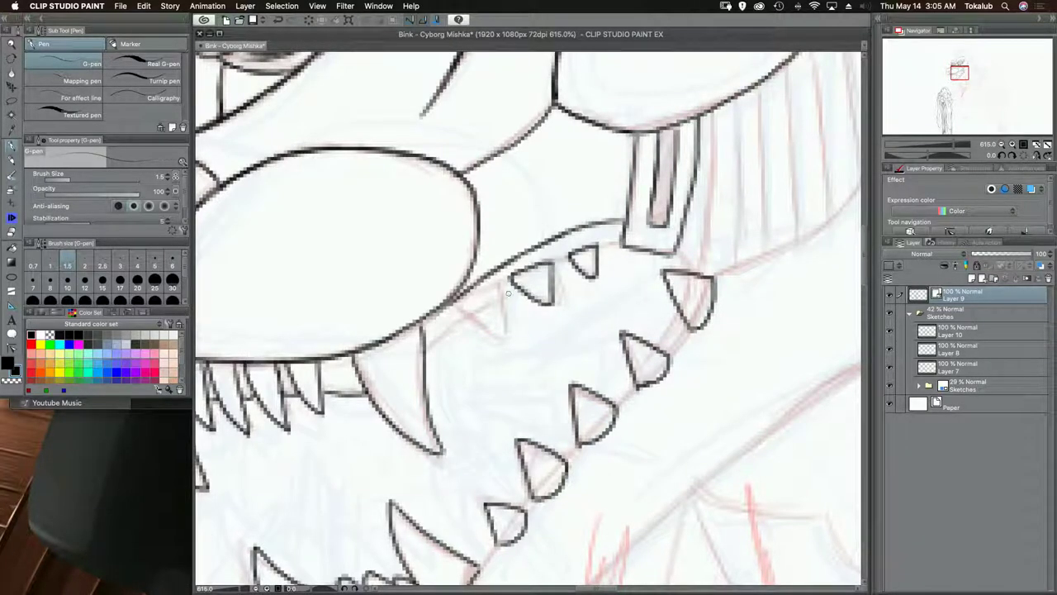
mouse_move(498, 282)
left_mouse_down()
mouse_move(511, 326)
mouse_move(459, 307)
mouse_move(502, 286)
left_mouse_up()
mouse_move(369, 368)
left_mouse_down()
mouse_move(600, 227)
mouse_move(493, 310)
mouse_move(575, 266)
left_mouse_up()
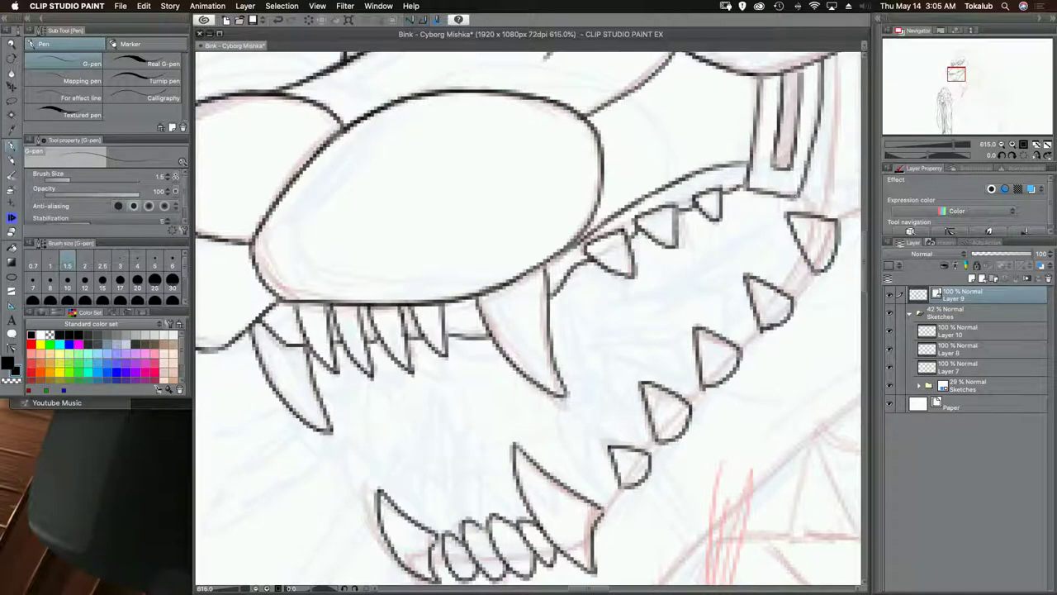
mouse_move(798, 195)
left_mouse_down()
mouse_move(572, 200)
mouse_move(589, 212)
left_mouse_up()
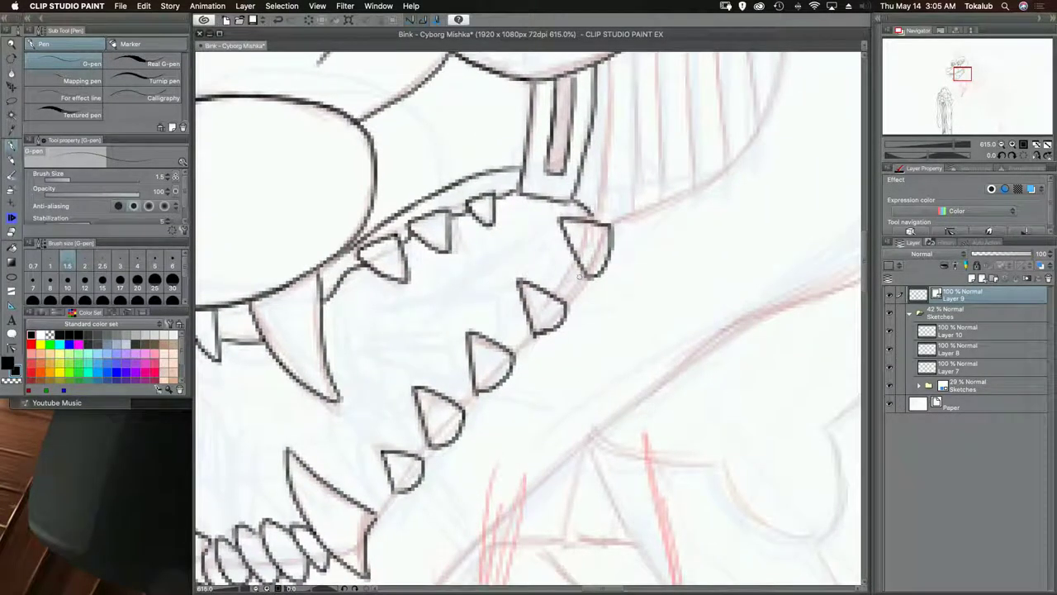
- Ink the short gum line segments connecting the lower side teeth down to the large lower fang
mouse_move(579, 275)
left_mouse_down()
mouse_move(631, 170)
mouse_move(624, 187)
mouse_move(684, 113)
left_mouse_up()
left_click_drag(654, 149, 634, 168)
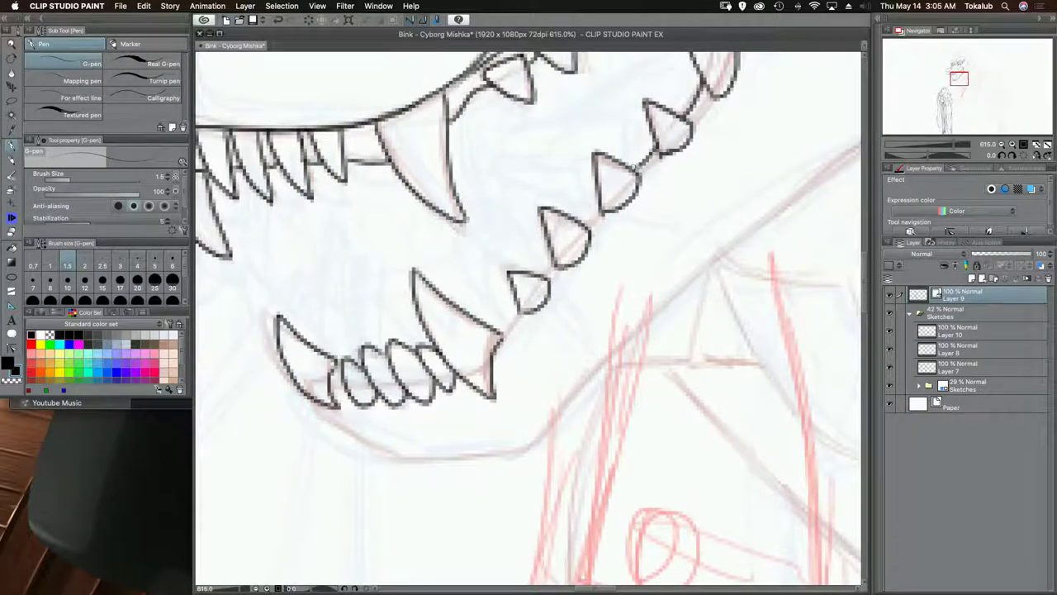
left_click_drag(577, 225, 607, 211)
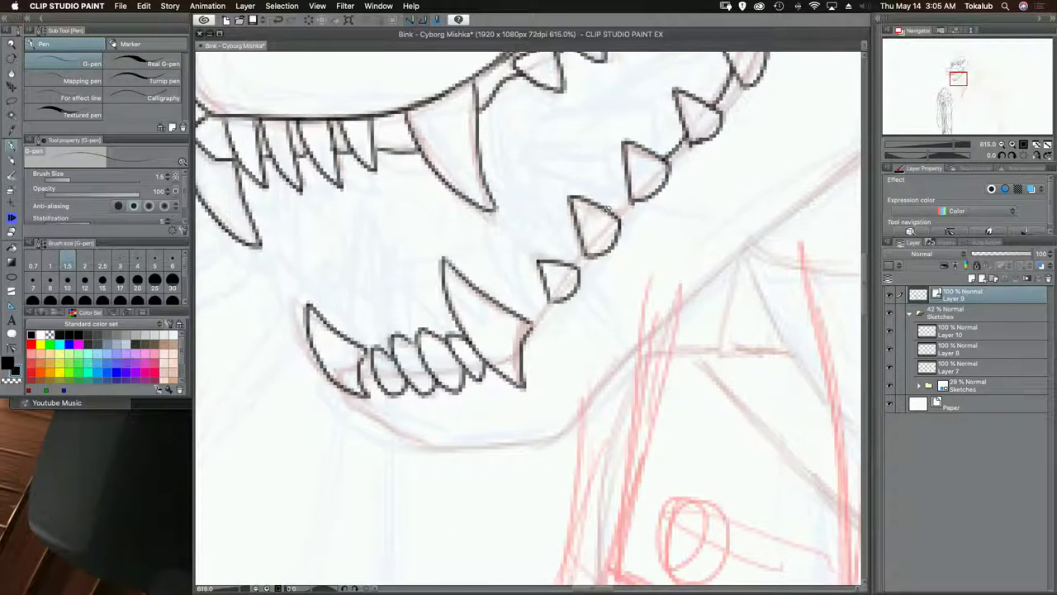
left_click_drag(560, 266, 602, 218)
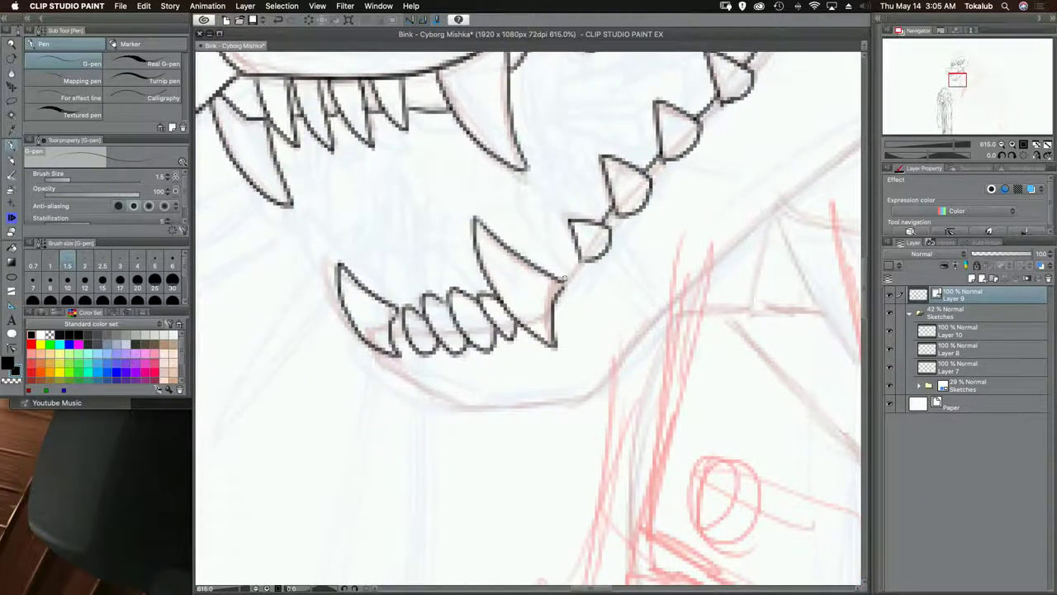
left_click_drag(565, 280, 581, 253)
- Add short broken lip strokes just outside the gaps between the lower side teeth
left_click_drag(633, 215, 616, 236)
left_click_drag(667, 175, 669, 173)
left_click_drag(682, 179, 587, 310)
left_click_drag(613, 260, 631, 245)
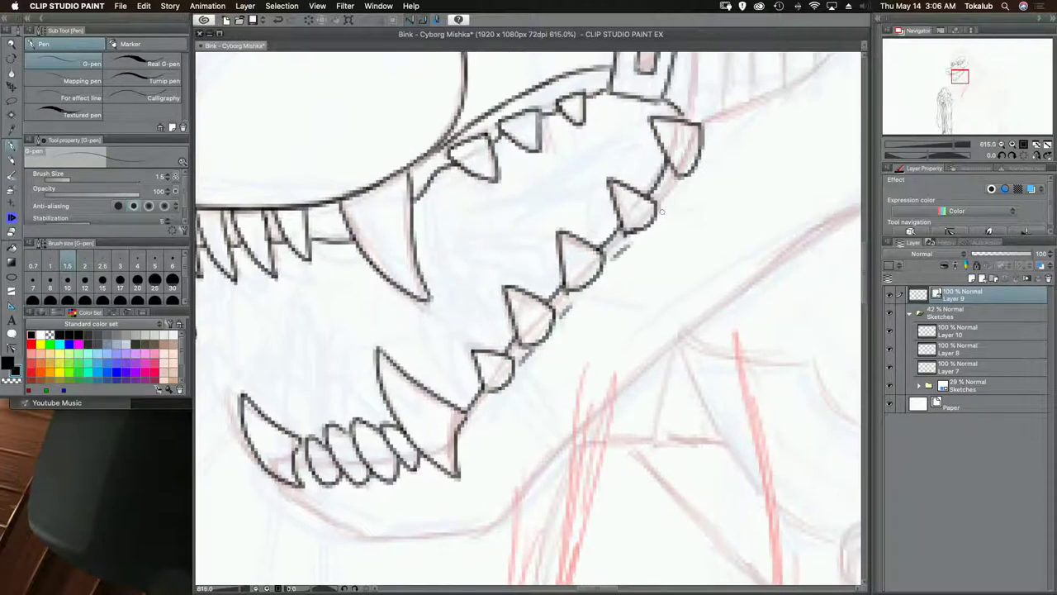
left_click_drag(671, 203, 692, 180)
- Ink the curved outer edge of the ribbed cheek section and the oval joint above it
mouse_move(727, 138)
left_mouse_down()
mouse_move(613, 318)
mouse_move(601, 306)
mouse_move(613, 284)
mouse_move(685, 252)
mouse_move(728, 215)
mouse_move(752, 170)
mouse_move(569, 312)
left_mouse_up()
left_click_drag(574, 357, 592, 193)
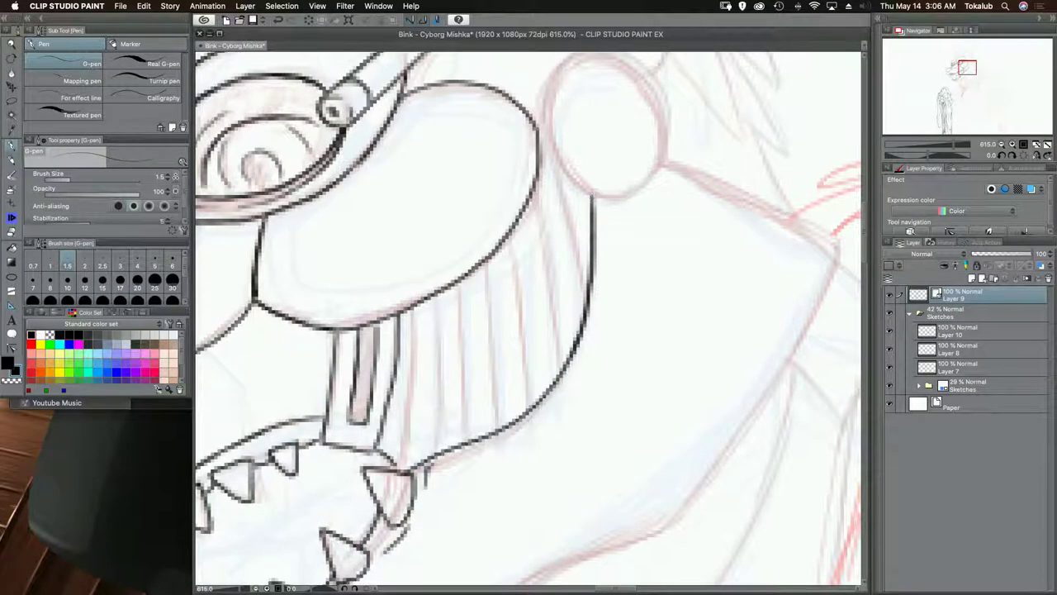
left_click_drag(565, 279, 528, 371)
mouse_move(517, 247)
left_mouse_down()
mouse_move(510, 277)
mouse_move(500, 271)
mouse_move(509, 233)
mouse_move(503, 248)
mouse_move(545, 206)
mouse_move(602, 222)
mouse_move(631, 276)
mouse_move(617, 337)
mouse_move(623, 331)
mouse_move(548, 358)
mouse_move(579, 355)
mouse_move(520, 334)
mouse_move(499, 277)
left_mouse_up()
scroll(505, 239, "down", 5)
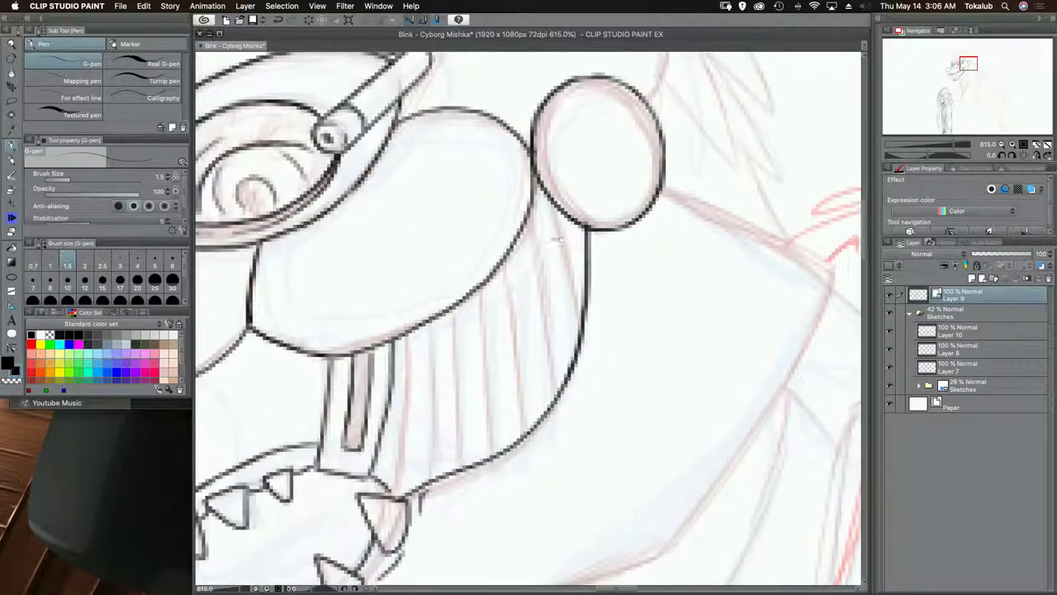
- Ink the rib lines across the cheek section, from beneath the oval joint forward to the slotted bracket
left_click_drag(552, 200, 577, 283)
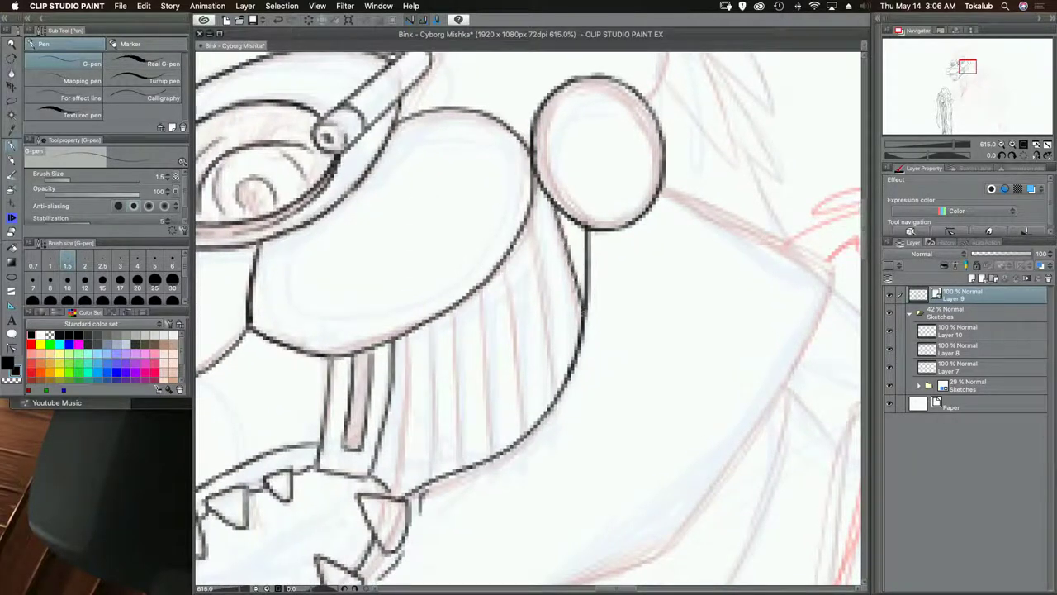
scroll(572, 265, "down", 4)
left_click_drag(551, 107, 586, 292)
left_click_drag(538, 256, 597, 203)
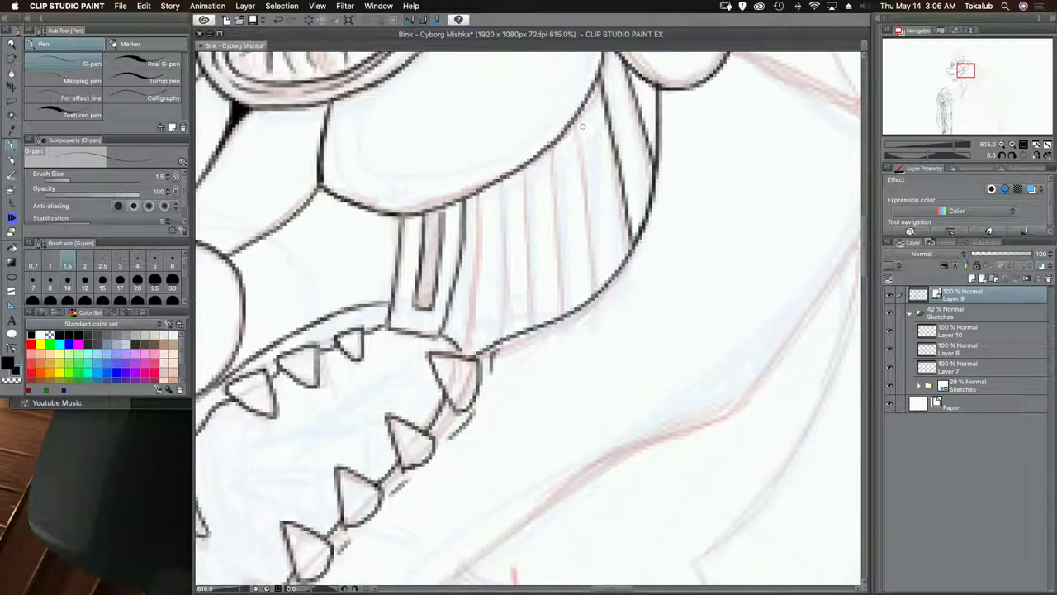
left_click_drag(577, 122, 596, 298)
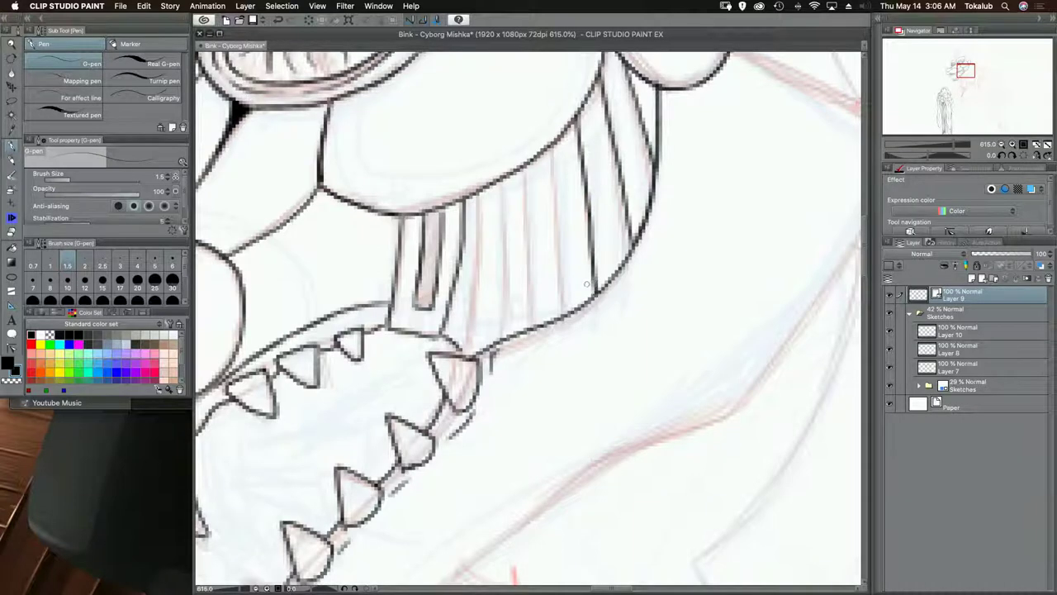
left_click_drag(544, 250, 572, 209)
left_click_drag(575, 131, 595, 308)
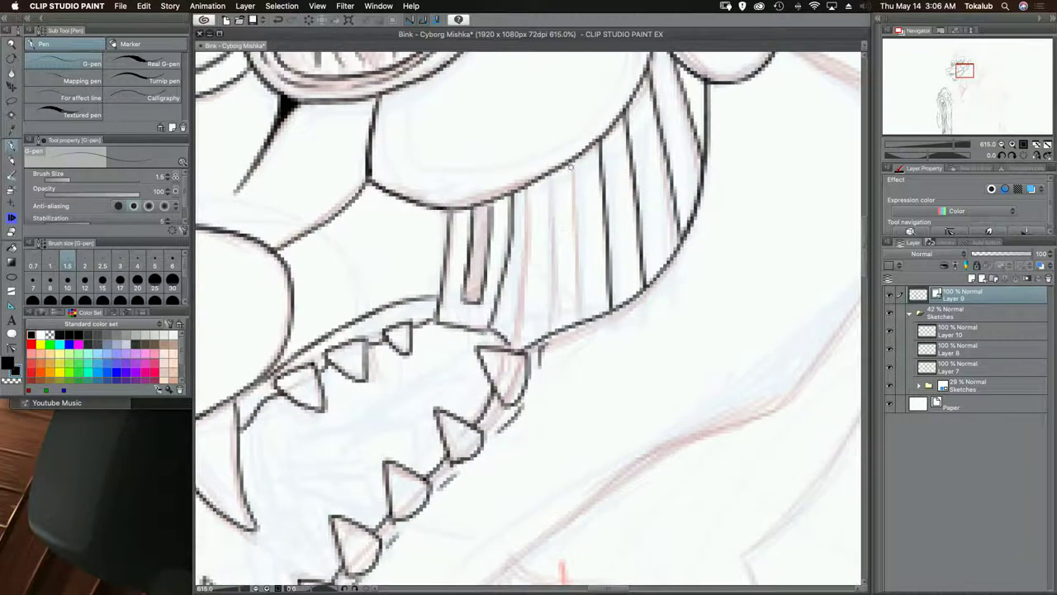
left_click_drag(575, 157, 576, 299)
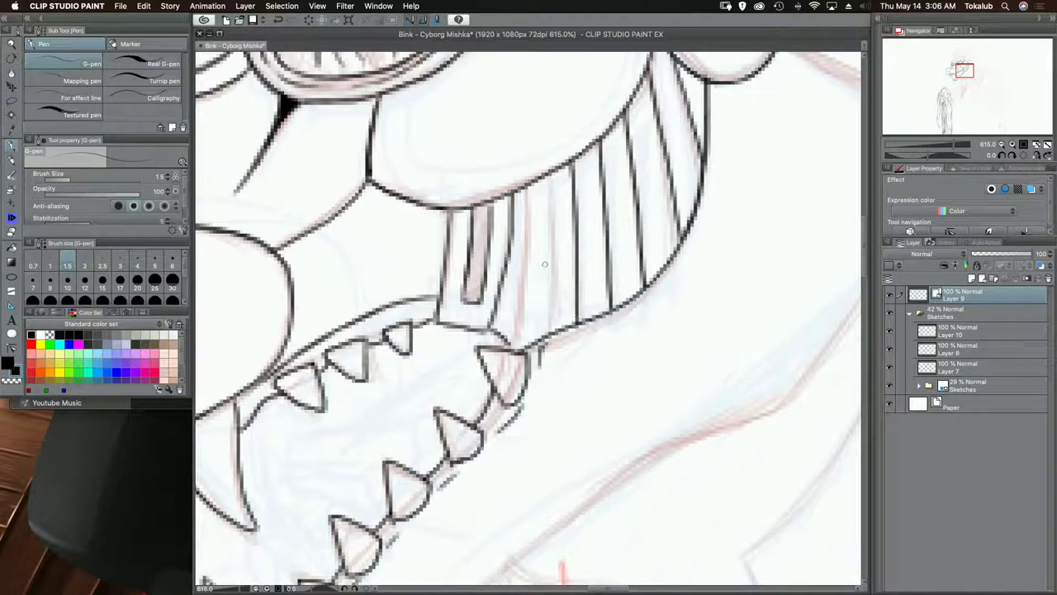
mouse_move(550, 173)
left_mouse_down()
mouse_move(549, 330)
mouse_move(520, 304)
mouse_move(526, 190)
mouse_move(433, 453)
left_mouse_up()
- Ink the top and rear edges of the jaw plate, starting from the oval joint
left_click_drag(602, 310, 376, 307)
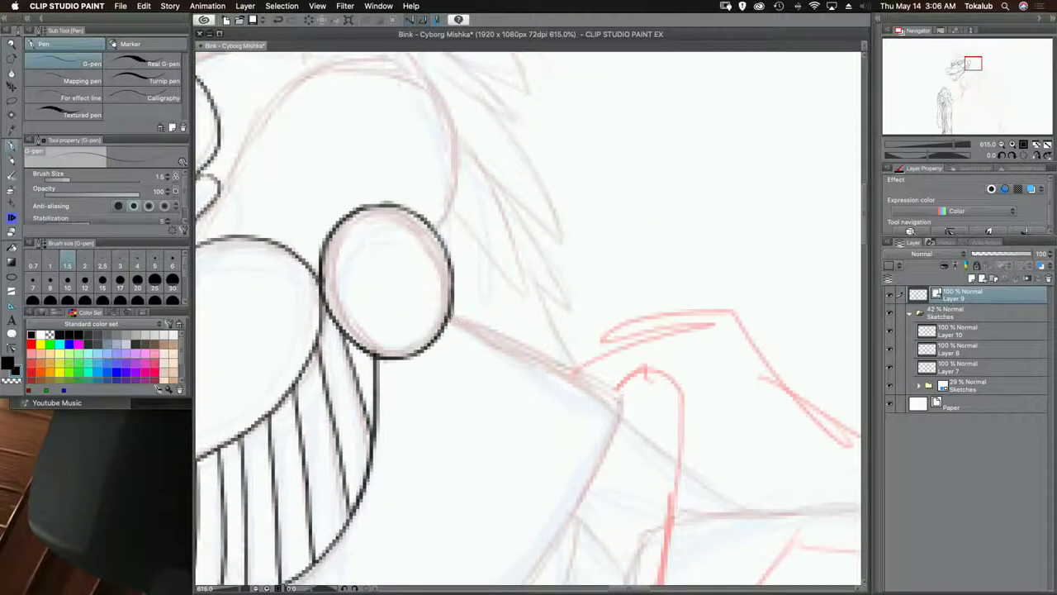
left_click_drag(451, 316, 622, 395)
left_click_drag(578, 425, 617, 154)
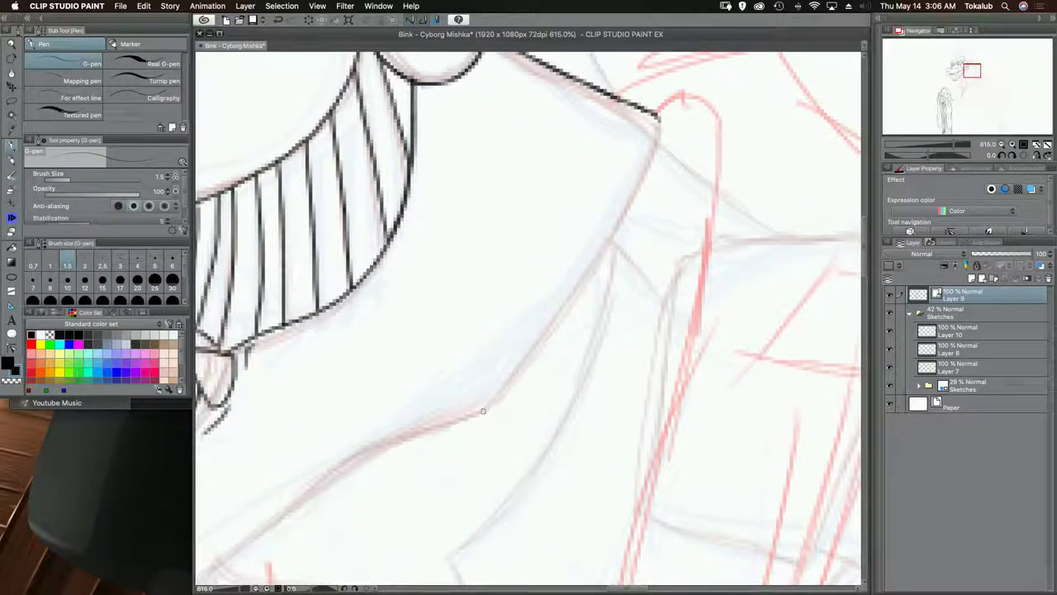
left_click_drag(486, 408, 542, 334)
mouse_move(512, 379)
left_mouse_down()
mouse_move(624, 208)
mouse_move(659, 121)
left_mouse_up()
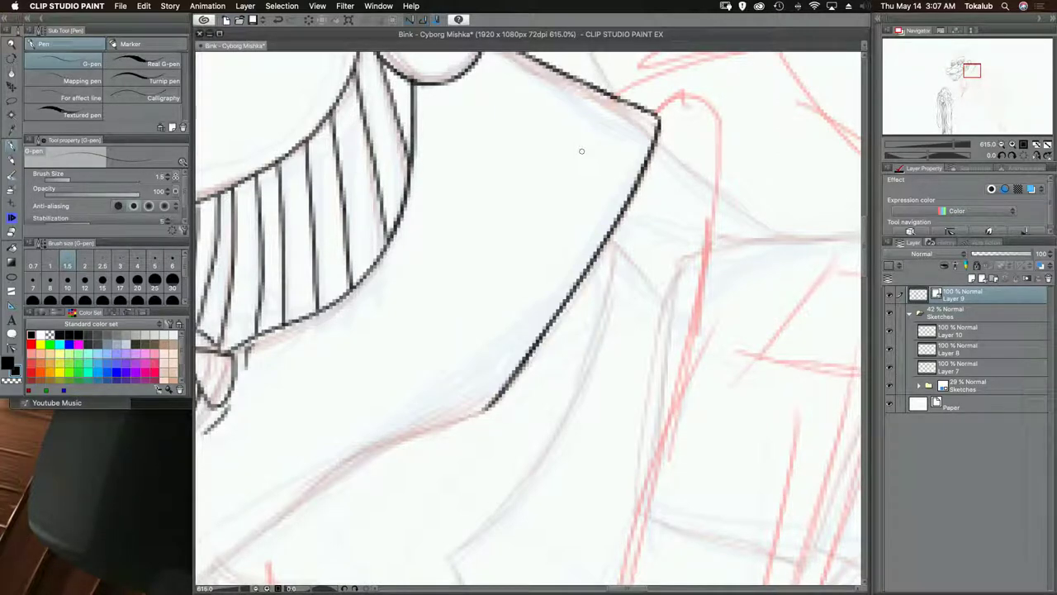
- Save the illustration and ink the underside of the jaw from the plate's rear corner toward the chin
key("shift+6")
key("m")
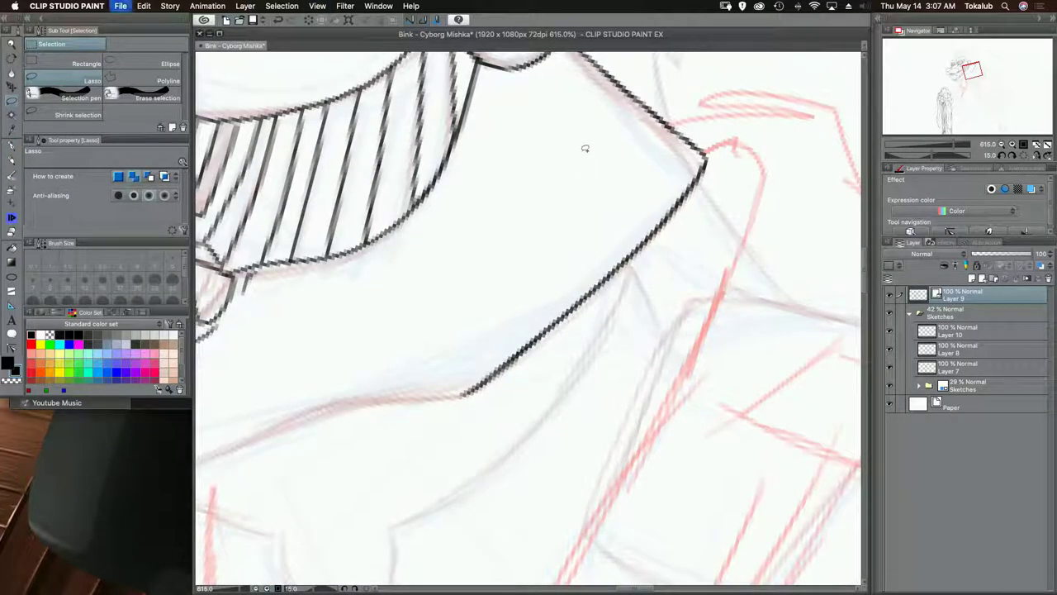
key("p")
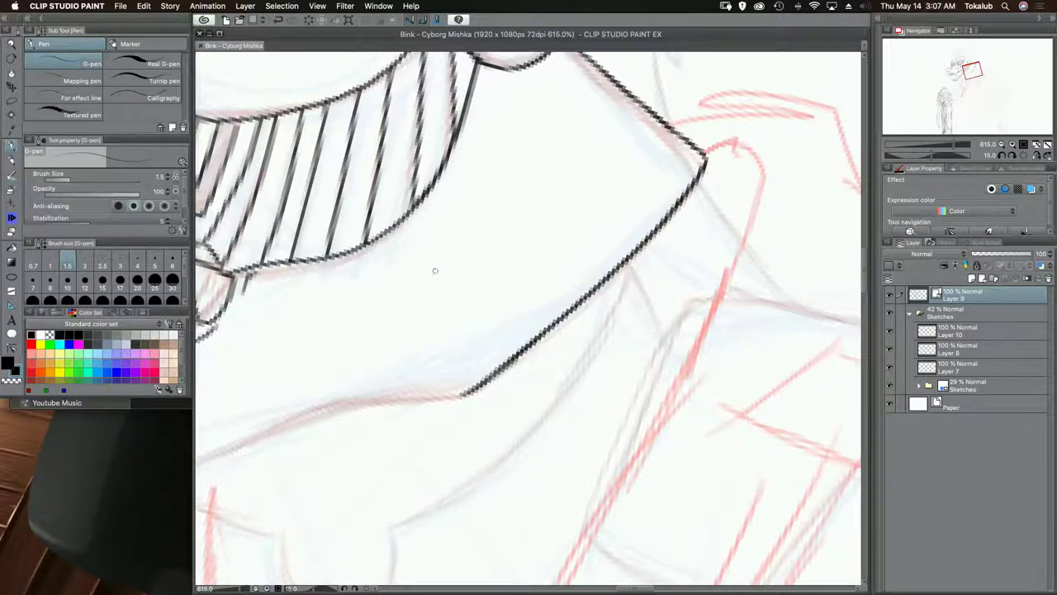
left_click_drag(426, 371, 588, 208)
key("r")
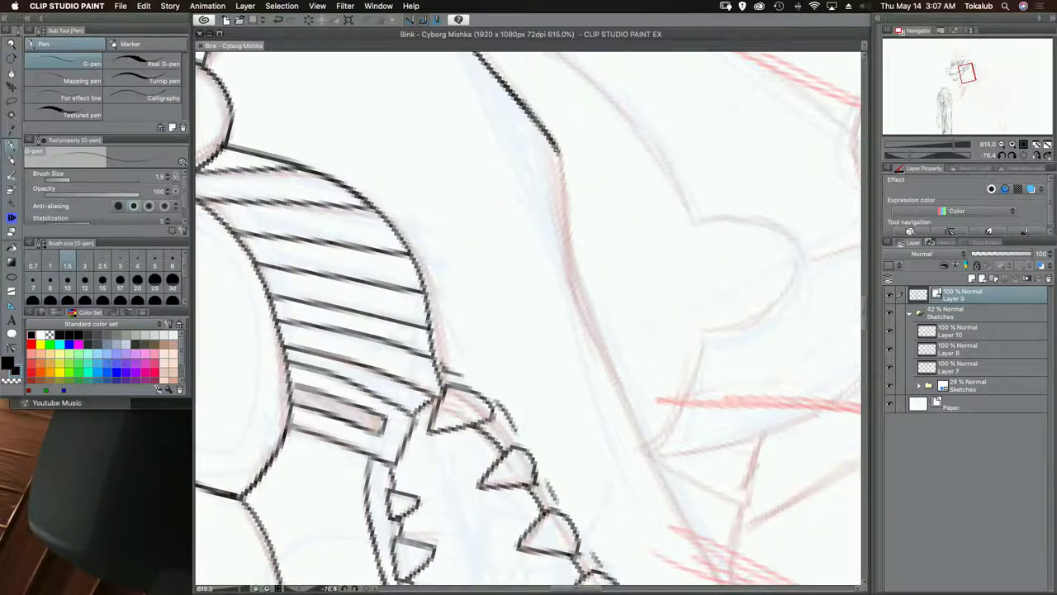
mouse_move(559, 153)
left_mouse_down()
mouse_move(582, 289)
mouse_move(549, 175)
left_mouse_up()
left_click_drag(533, 116, 569, 243)
mouse_move(543, 171)
left_mouse_down()
mouse_move(593, 291)
mouse_move(517, 171)
left_mouse_up()
left_click_drag(497, 108, 567, 246)
left_click_drag(523, 160, 590, 300)
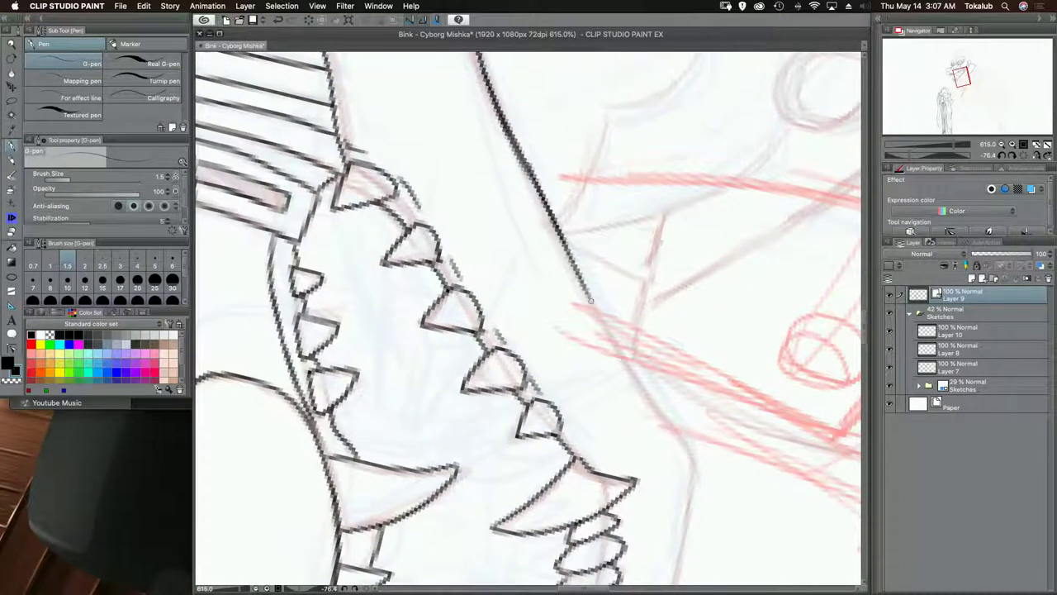
left_click_drag(559, 241, 613, 342)
left_click_drag(491, 116, 508, 280)
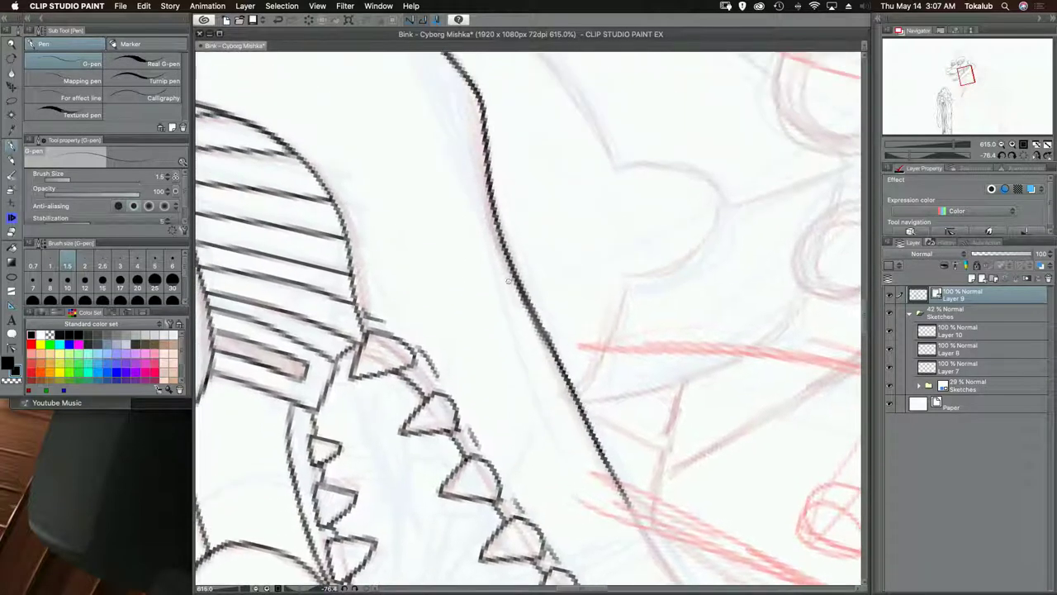
- Erase the front part of the jaw's underside with the Snap eraser and re-ink it around the chin to the small front fang
key("e")
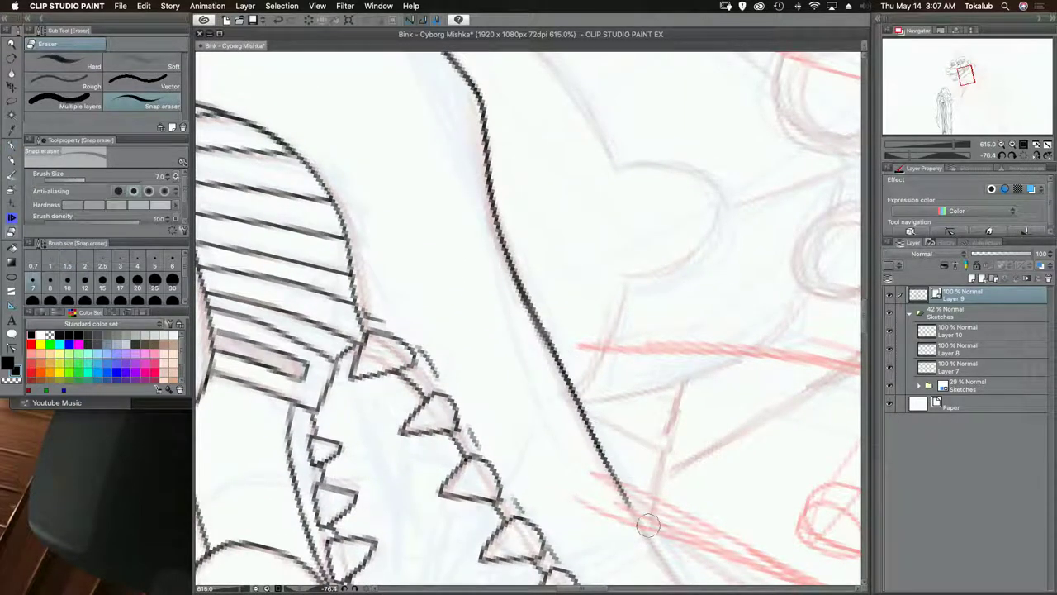
mouse_move(648, 525)
left_mouse_down()
mouse_move(553, 342)
mouse_move(522, 249)
mouse_move(550, 323)
left_mouse_up()
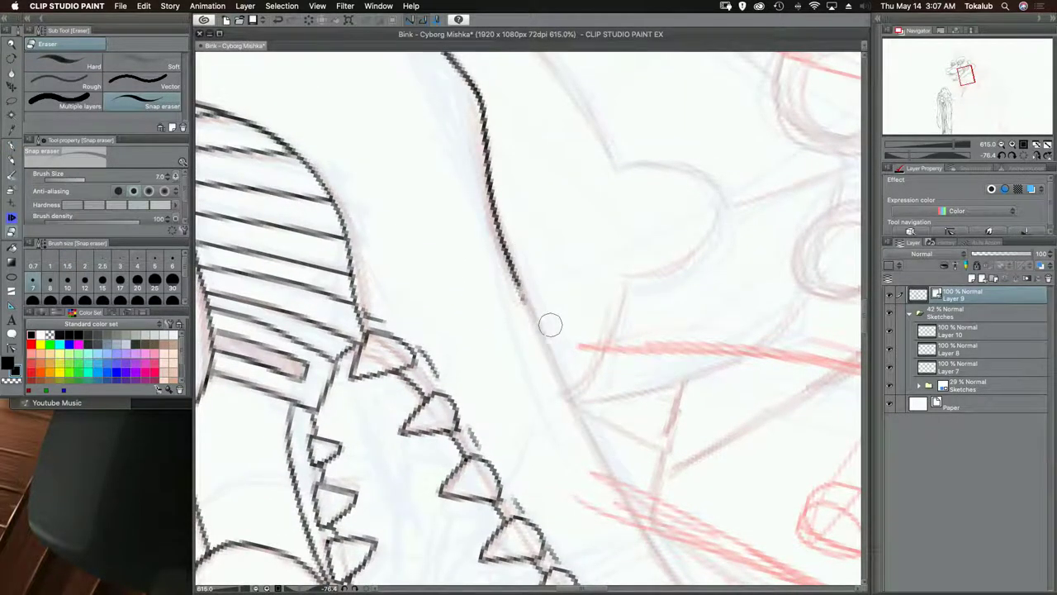
key("p")
mouse_move(508, 264)
left_mouse_down()
mouse_move(572, 401)
mouse_move(515, 261)
left_mouse_up()
mouse_move(487, 212)
left_mouse_down()
mouse_move(611, 442)
mouse_move(565, 269)
mouse_move(609, 311)
mouse_move(621, 369)
mouse_move(640, 343)
mouse_move(668, 246)
left_mouse_up()
mouse_move(566, 422)
left_mouse_down()
mouse_move(603, 394)
mouse_move(621, 364)
mouse_move(649, 248)
left_mouse_up()
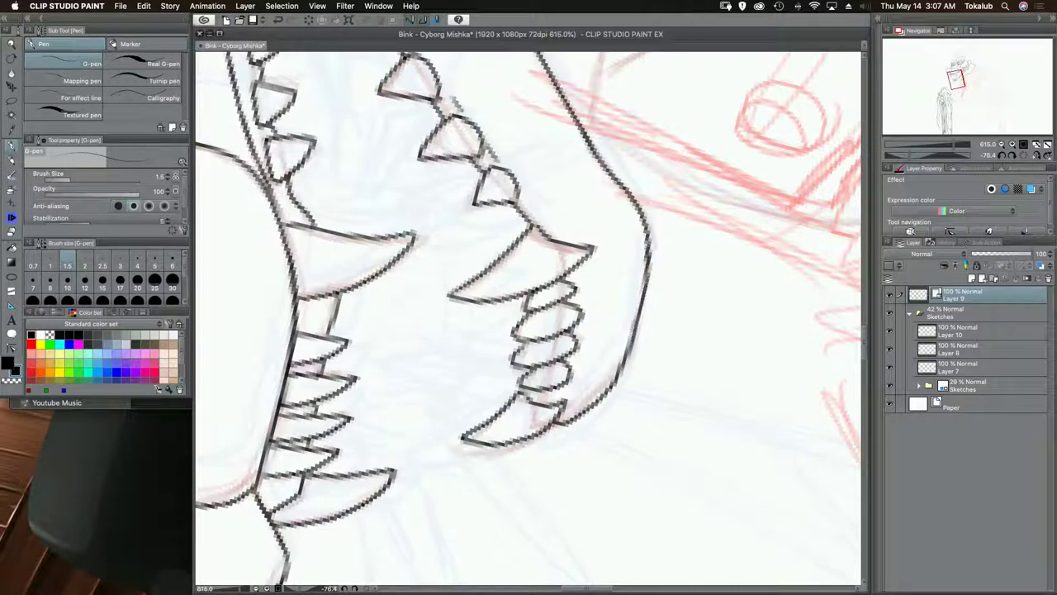
- Reset the canvas rotation to level and ink the rounded plate outline behind the eye, above the oval joint, with the G-pen
left_click_drag(557, 247, 614, 496)
mouse_move(519, 355)
left_mouse_down()
mouse_move(541, 119)
mouse_move(550, 327)
left_mouse_up()
left_click(10, 58)
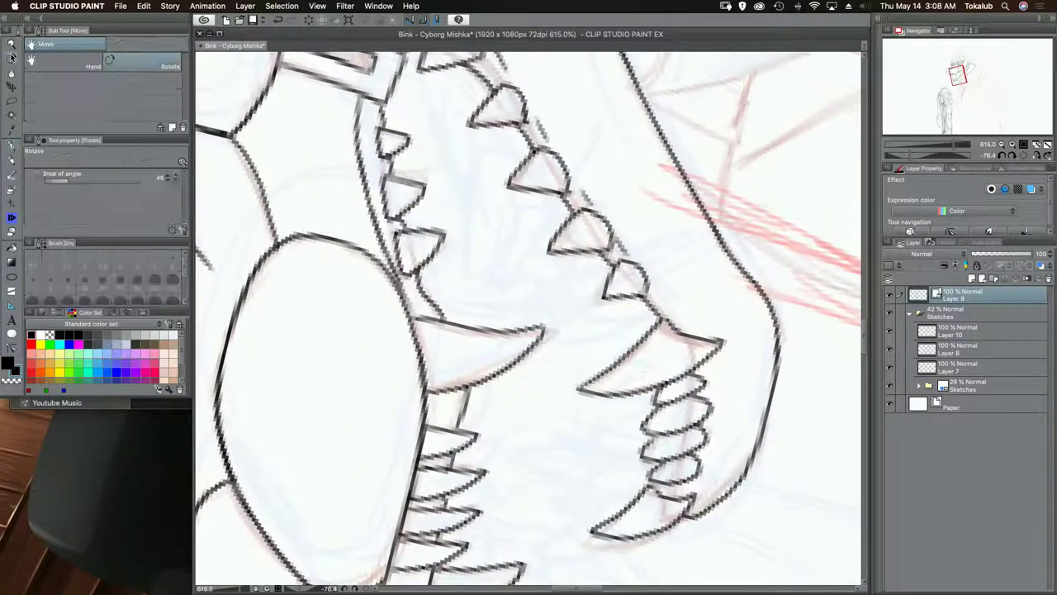
double_click(15, 57)
left_click_drag(677, 305, 534, 111)
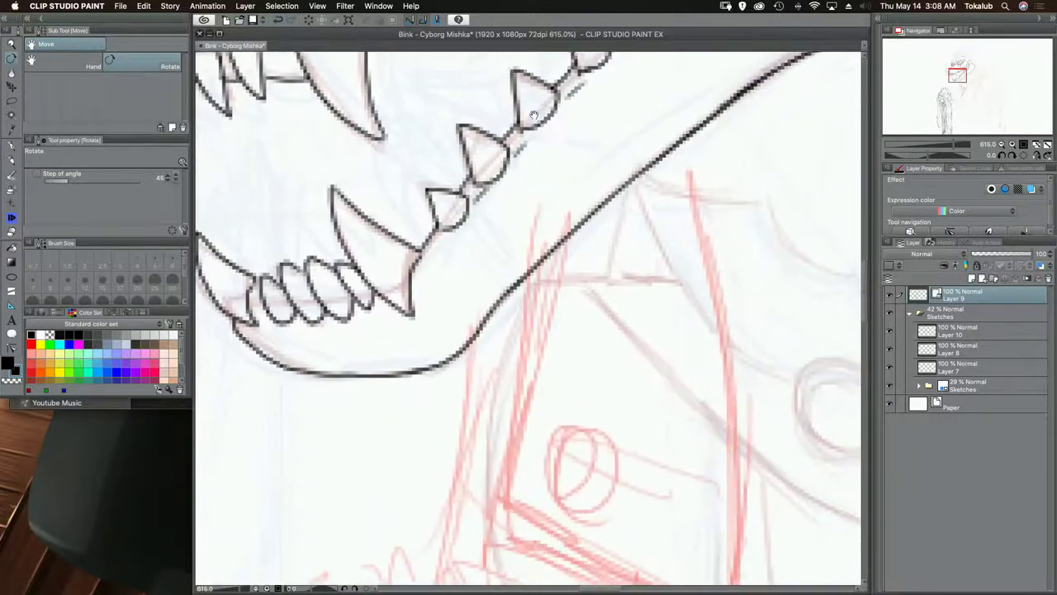
left_click_drag(601, 210, 460, 148)
left_click_drag(604, 170, 432, 319)
left_click_drag(577, 187, 479, 396)
scroll(479, 397, "up", 10)
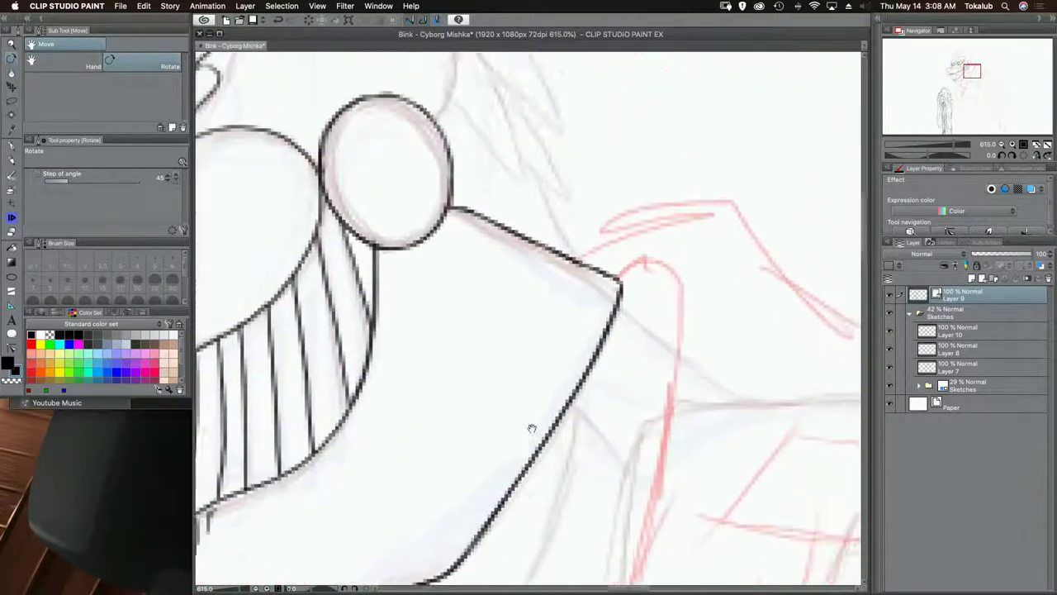
scroll(630, 306, "left", 3)
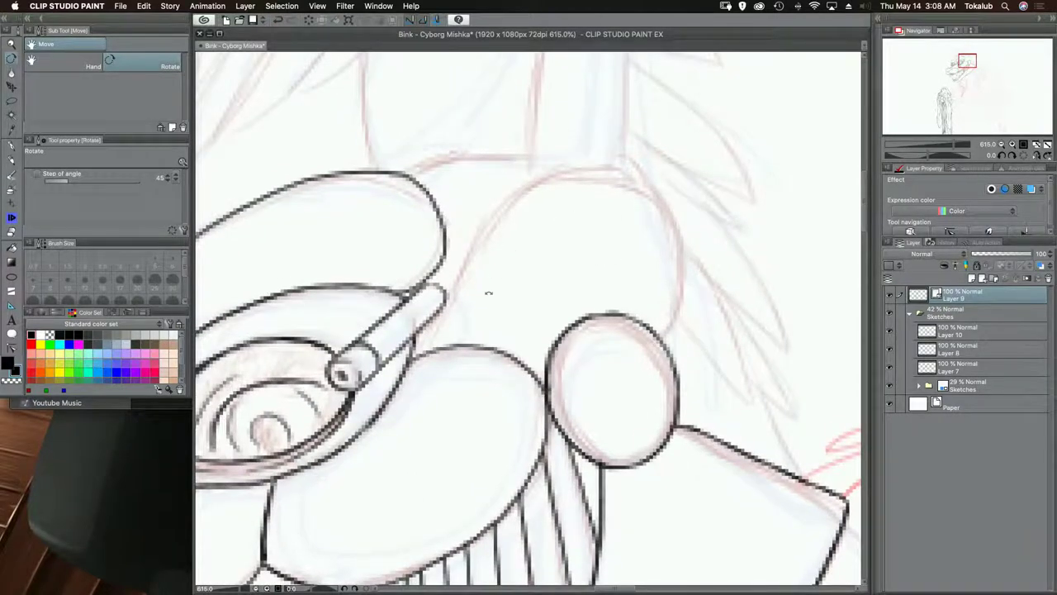
scroll(529, 277, "left", 10)
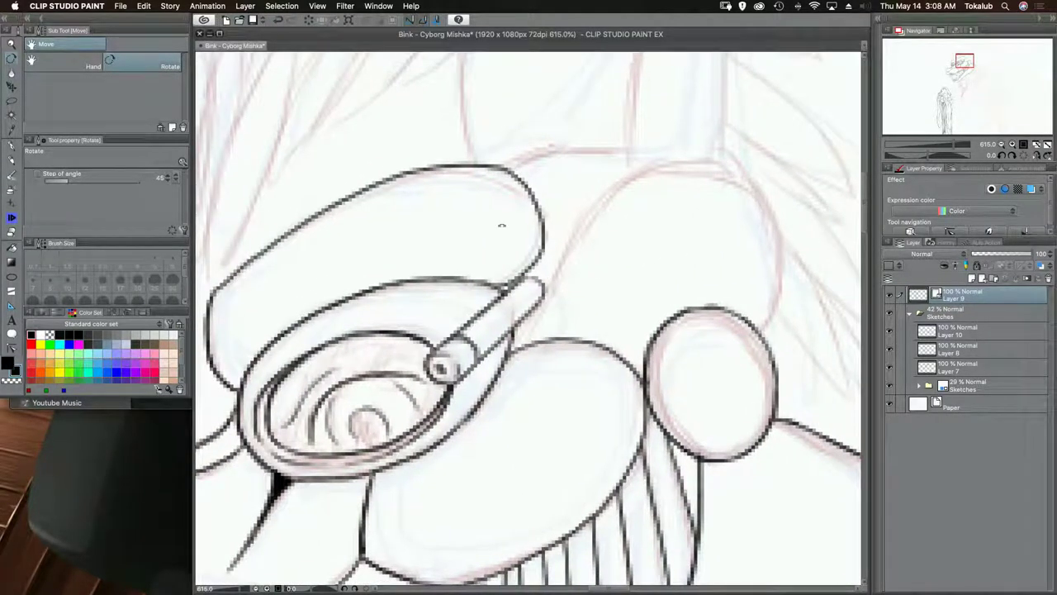
key("p")
scroll(579, 247, "up", 2)
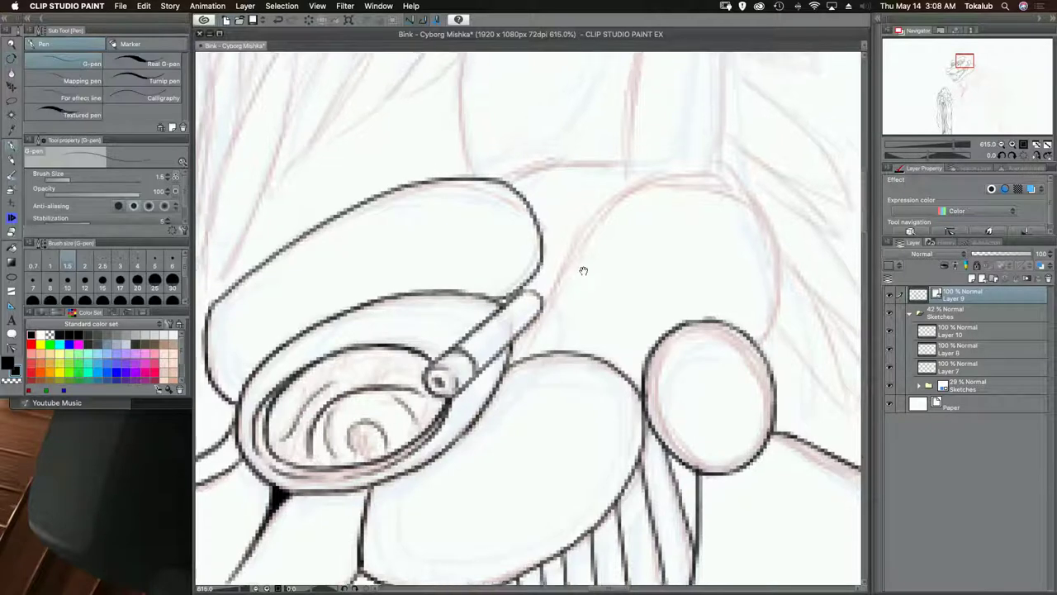
mouse_move(545, 326)
left_mouse_down()
mouse_move(619, 216)
mouse_move(679, 193)
mouse_move(737, 202)
mouse_move(784, 281)
mouse_move(779, 340)
left_mouse_up()
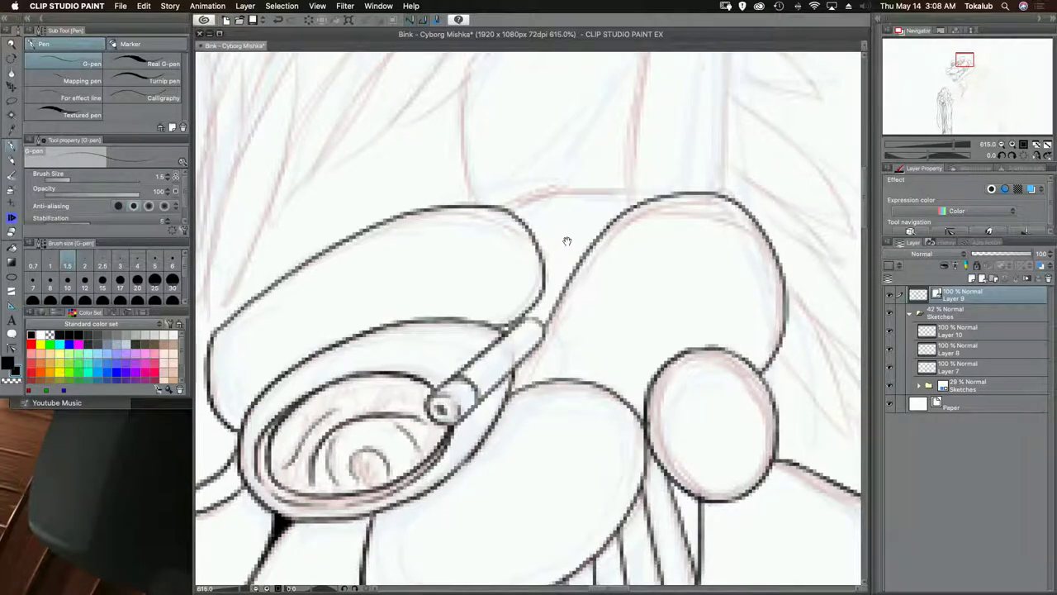
- Ink the near ear's base line above the eye plates and its inner fold line rising toward the tip
scroll(567, 239, "up", 5)
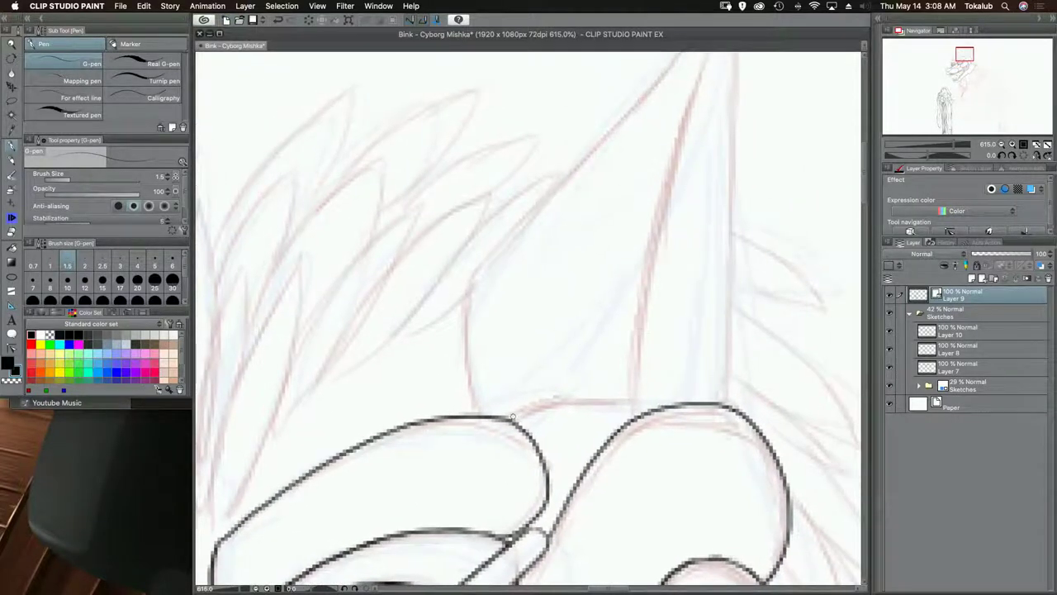
left_click_drag(512, 417, 594, 403)
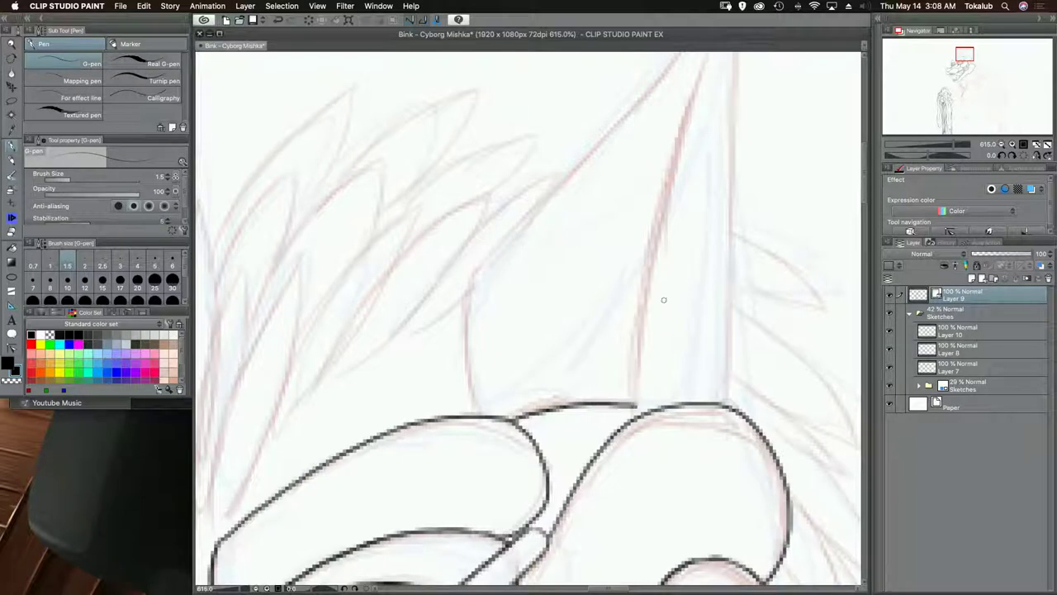
left_click_drag(663, 299, 502, 460)
mouse_move(513, 540)
left_mouse_down()
mouse_move(536, 330)
mouse_move(595, 157)
left_mouse_up()
left_click_drag(516, 376, 664, 254)
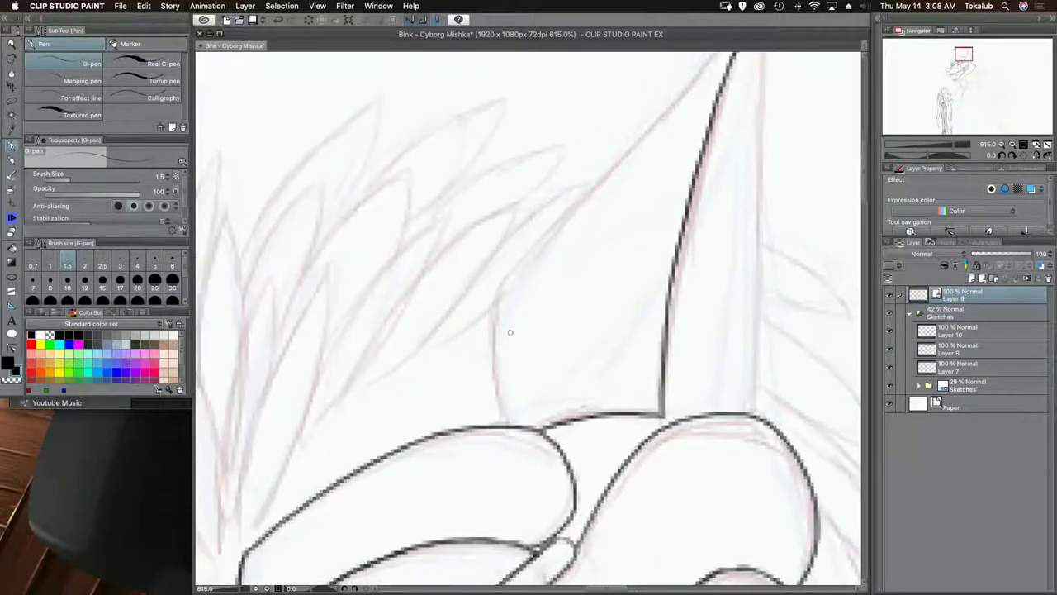
- Ink the near ear's front edge up to its tip and its rear edge down to the rounded plate
left_click_drag(503, 279, 496, 360)
left_click_drag(501, 402, 507, 419)
left_click_drag(586, 290, 530, 464)
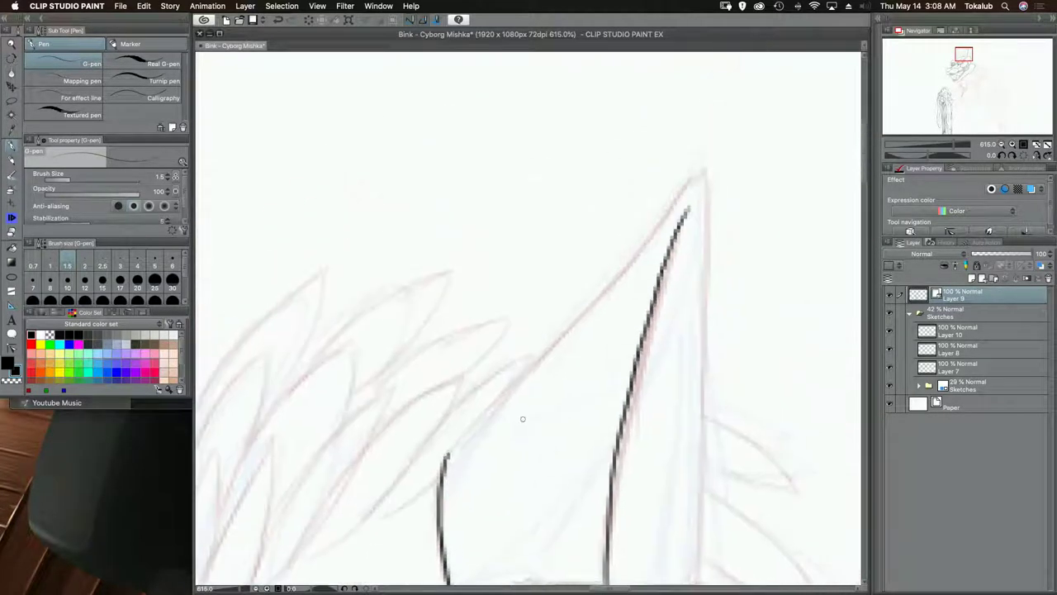
left_click_drag(447, 453, 699, 172)
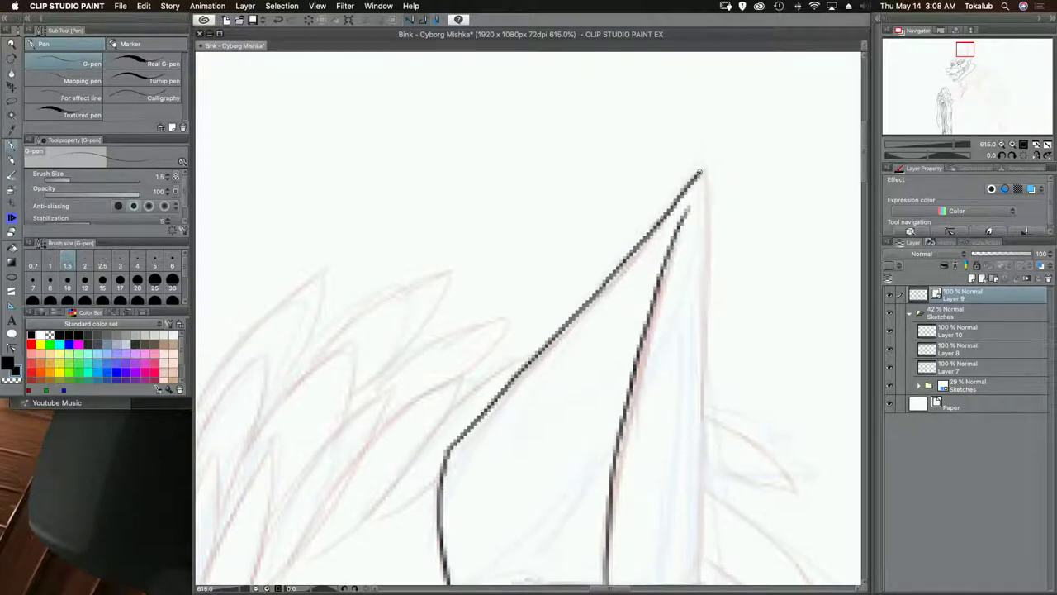
left_click_drag(720, 232, 625, 187)
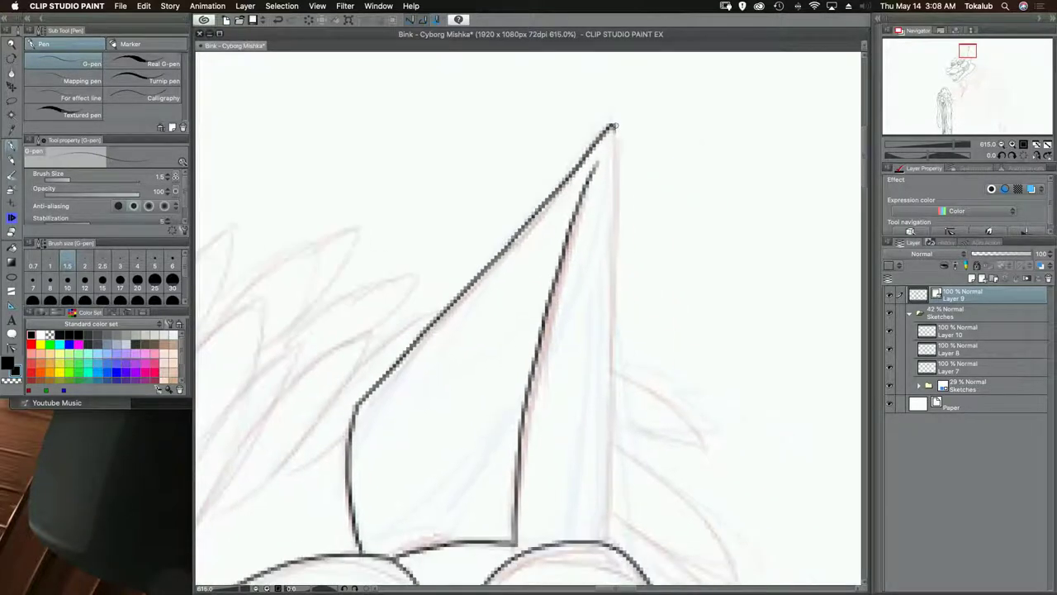
mouse_move(616, 126)
left_mouse_down()
mouse_move(613, 290)
mouse_move(614, 244)
left_mouse_up()
left_click_drag(623, 180, 616, 426)
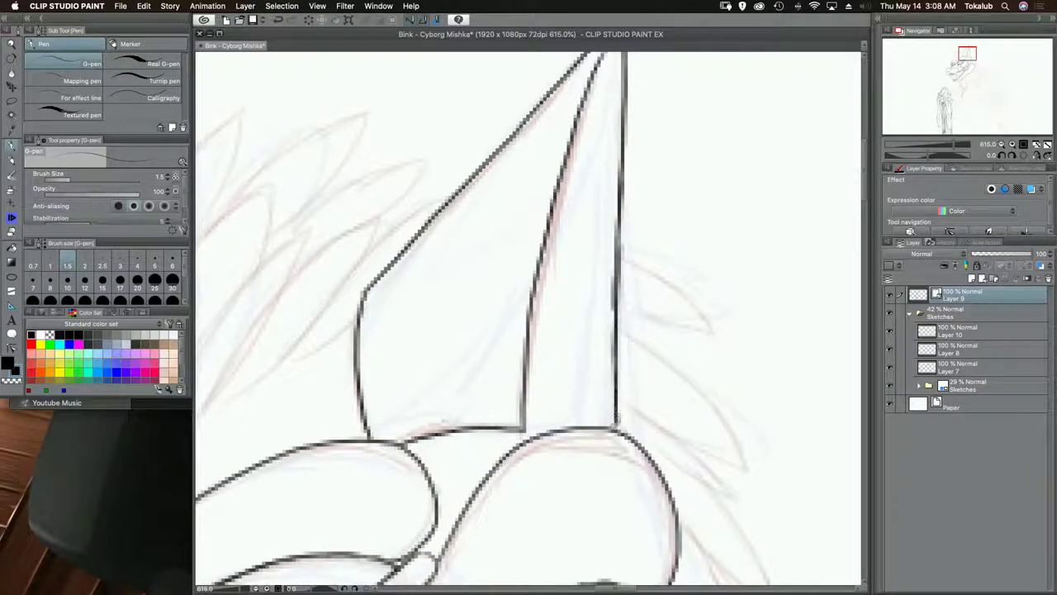
- Ink the forehead curve above the far eye and the two frontmost leaf-shaped hair tufts beside it
mouse_move(391, 465)
left_mouse_down()
mouse_move(531, 331)
mouse_move(639, 297)
mouse_move(562, 381)
mouse_move(636, 297)
mouse_move(714, 258)
left_mouse_up()
left_click_drag(531, 323, 534, 340)
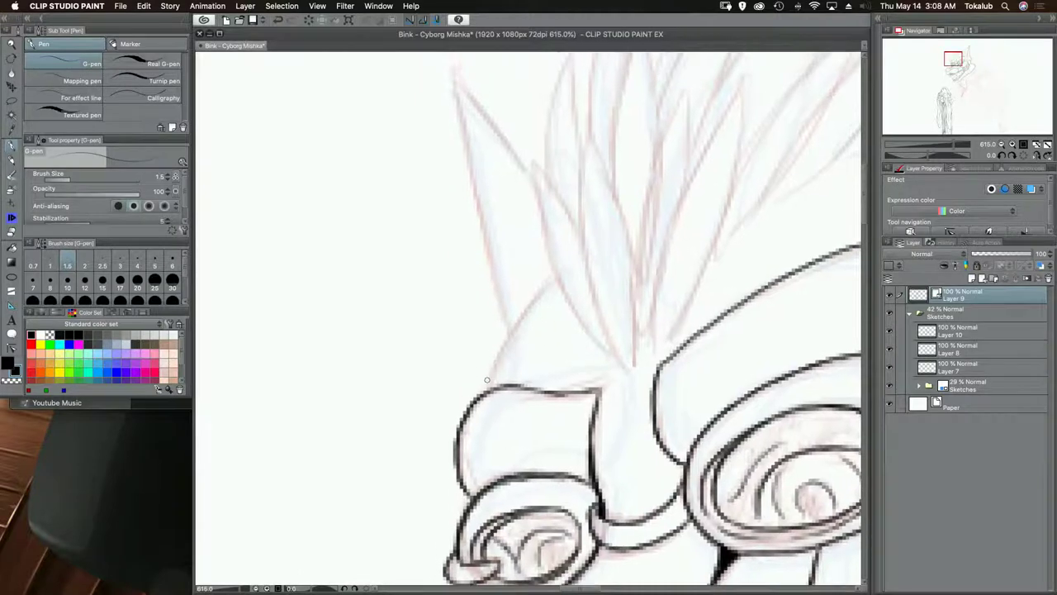
mouse_move(487, 388)
left_mouse_down()
mouse_move(555, 273)
mouse_move(531, 381)
left_mouse_up()
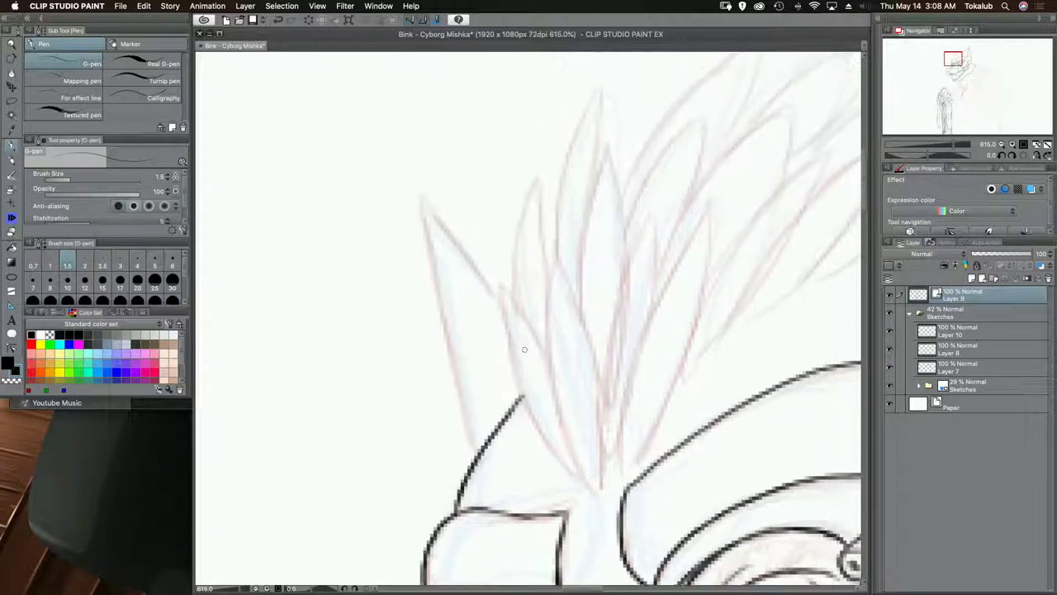
mouse_move(498, 283)
left_mouse_down()
mouse_move(525, 400)
mouse_move(574, 473)
left_mouse_up()
scroll(553, 339, "down", 3)
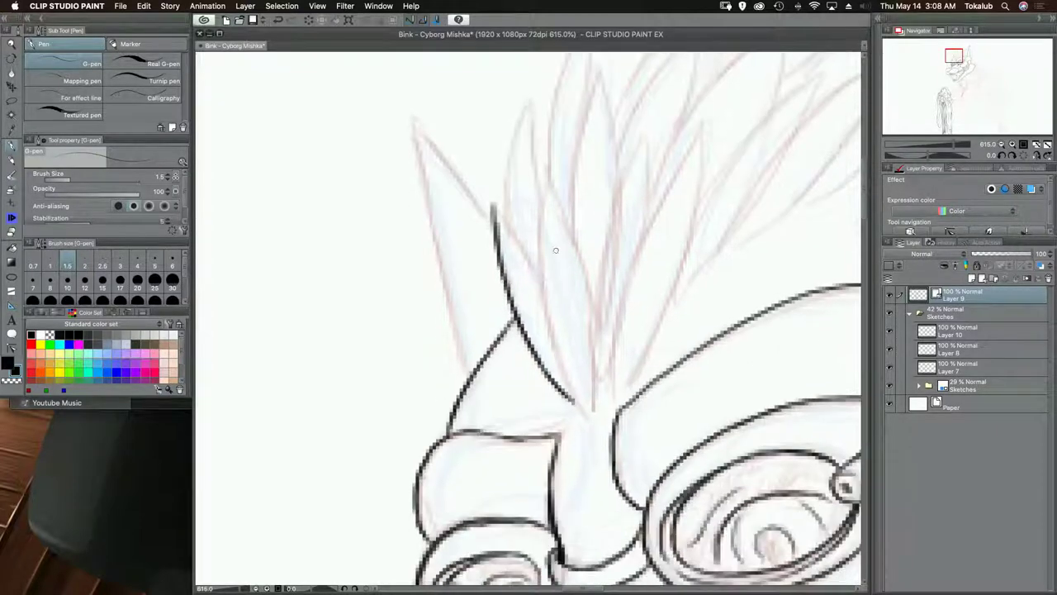
mouse_move(545, 168)
left_mouse_down()
mouse_move(550, 325)
mouse_move(568, 384)
left_mouse_up()
left_click_drag(548, 306, 583, 413)
mouse_move(561, 364)
left_mouse_down()
mouse_move(597, 431)
mouse_move(593, 321)
mouse_move(546, 170)
left_mouse_up()
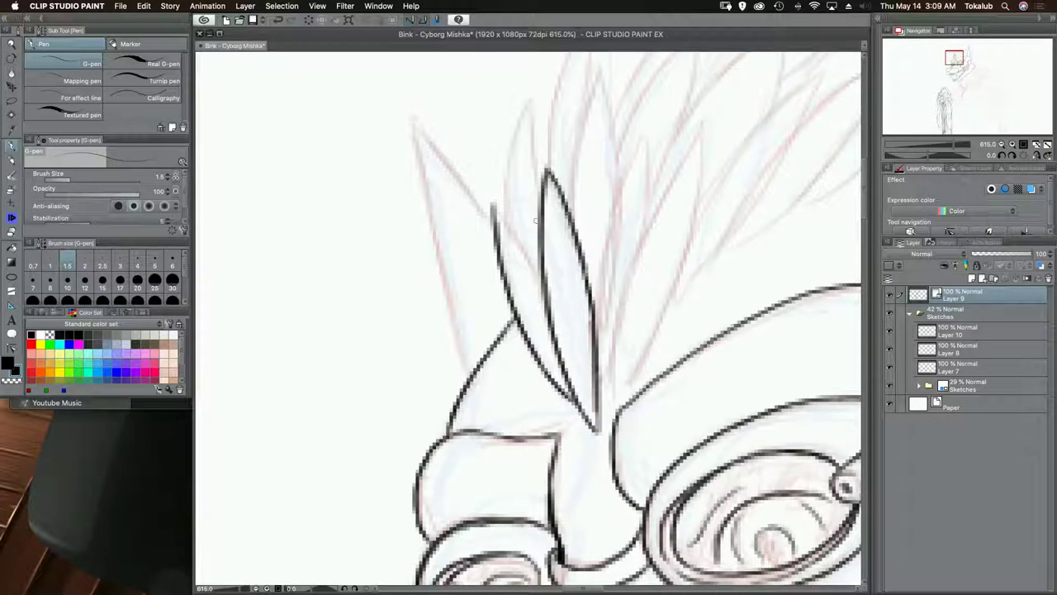
mouse_move(536, 220)
left_mouse_down()
mouse_move(555, 251)
mouse_move(520, 248)
mouse_move(566, 341)
left_mouse_up()
- Ink three more upright hair tufts at the center of the hair, rising from above the near brow plate
left_click_drag(656, 339, 529, 399)
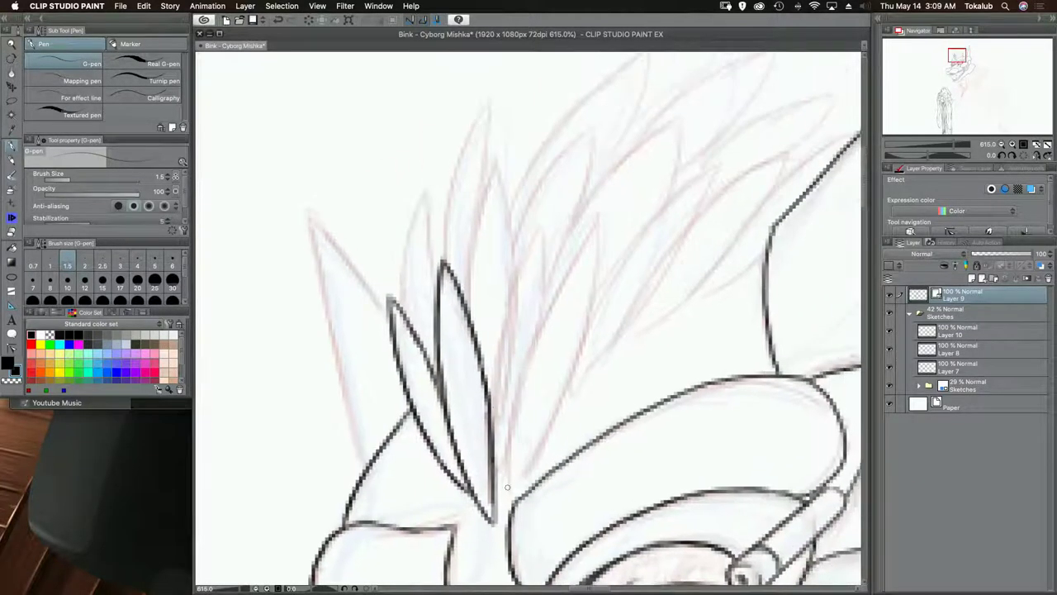
mouse_move(509, 477)
left_mouse_down()
mouse_move(552, 301)
mouse_move(587, 234)
mouse_move(594, 263)
mouse_move(578, 346)
mouse_move(524, 477)
left_mouse_up()
left_click_drag(513, 420, 516, 444)
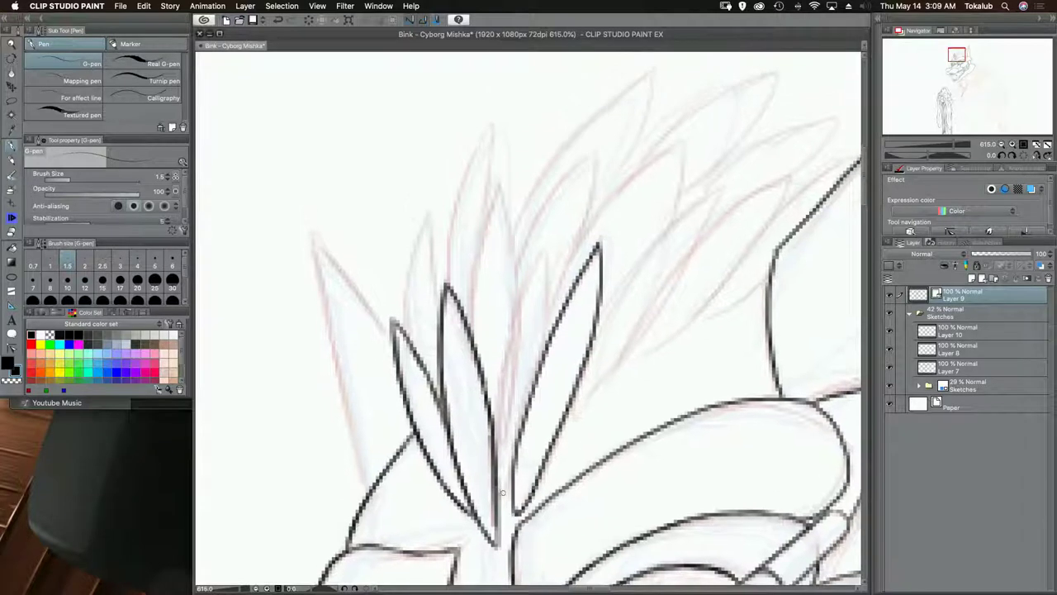
mouse_move(496, 497)
left_mouse_down()
mouse_move(514, 465)
mouse_move(493, 417)
mouse_move(512, 322)
mouse_move(542, 253)
mouse_move(525, 418)
left_mouse_up()
mouse_move(472, 316)
left_mouse_down()
mouse_move(501, 446)
mouse_move(497, 393)
mouse_move(529, 309)
mouse_move(539, 368)
mouse_move(537, 426)
mouse_move(488, 311)
left_mouse_up()
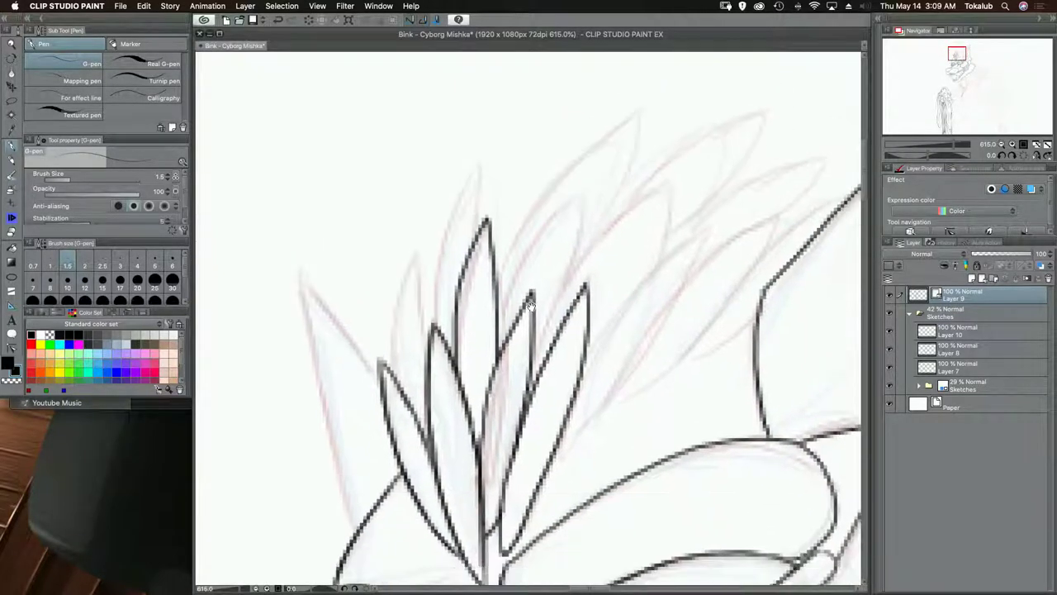
- Ink the two long lower hair tufts that slant back toward the near ear
left_click_drag(592, 326, 514, 278)
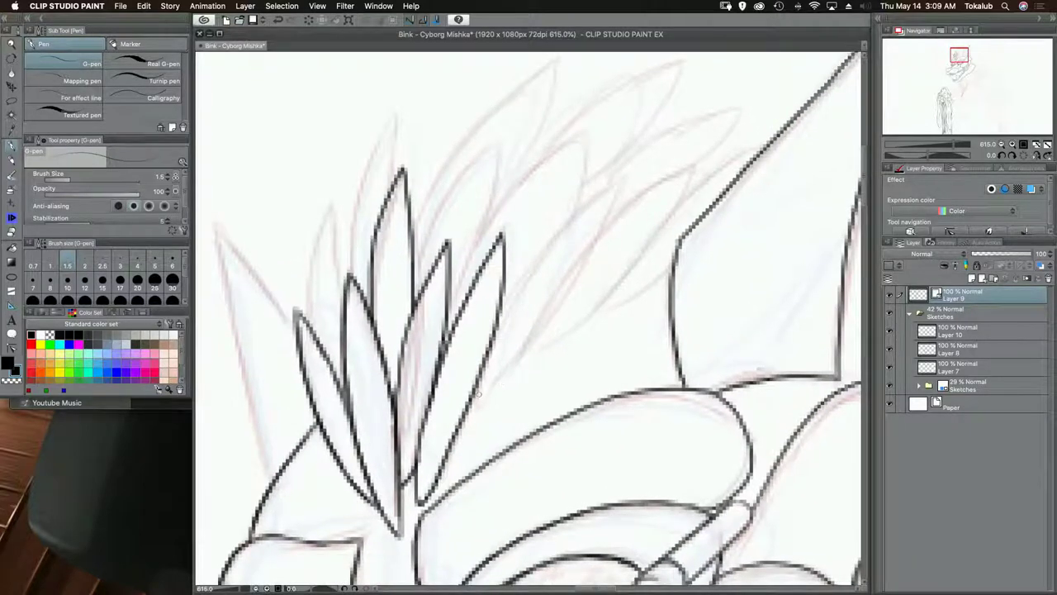
mouse_move(478, 375)
left_mouse_down()
mouse_move(477, 407)
mouse_move(608, 208)
left_mouse_up()
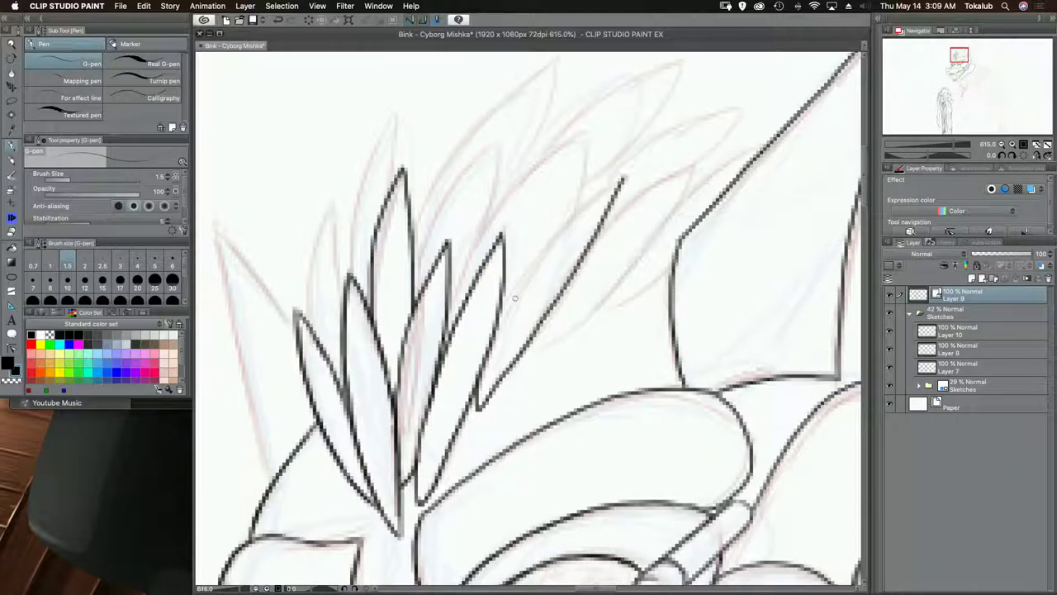
mouse_move(492, 334)
left_mouse_down()
mouse_move(560, 235)
mouse_move(624, 175)
left_mouse_up()
mouse_move(631, 248)
left_mouse_down()
mouse_move(614, 267)
mouse_move(579, 250)
mouse_move(675, 183)
mouse_move(585, 320)
mouse_move(500, 385)
left_mouse_up()
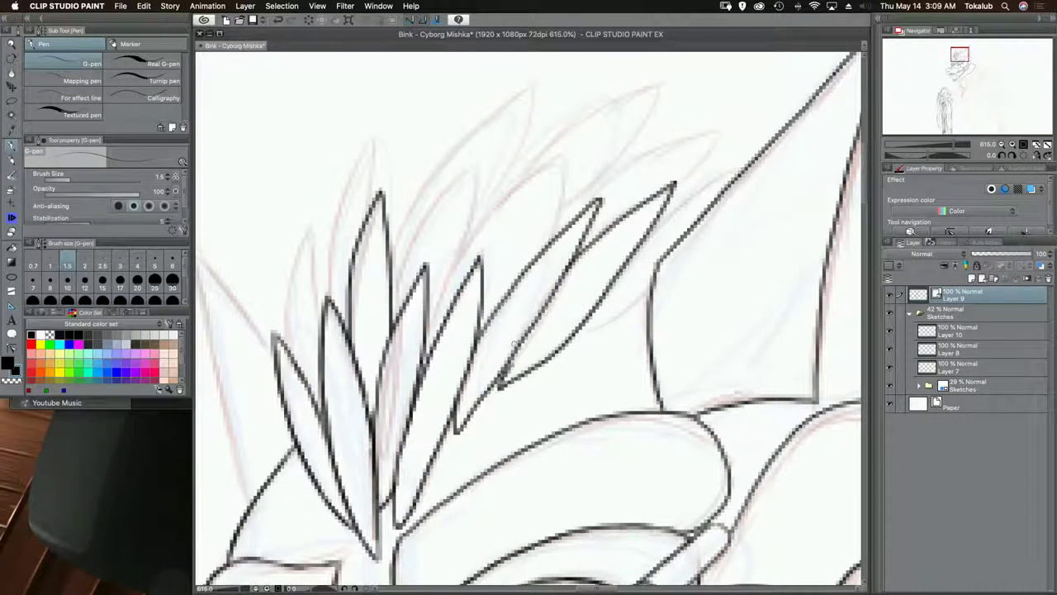
- Ink the middle-row hair tufts over the lower ones and the two tall tufts behind the front of the hair
left_click_drag(527, 256, 576, 341)
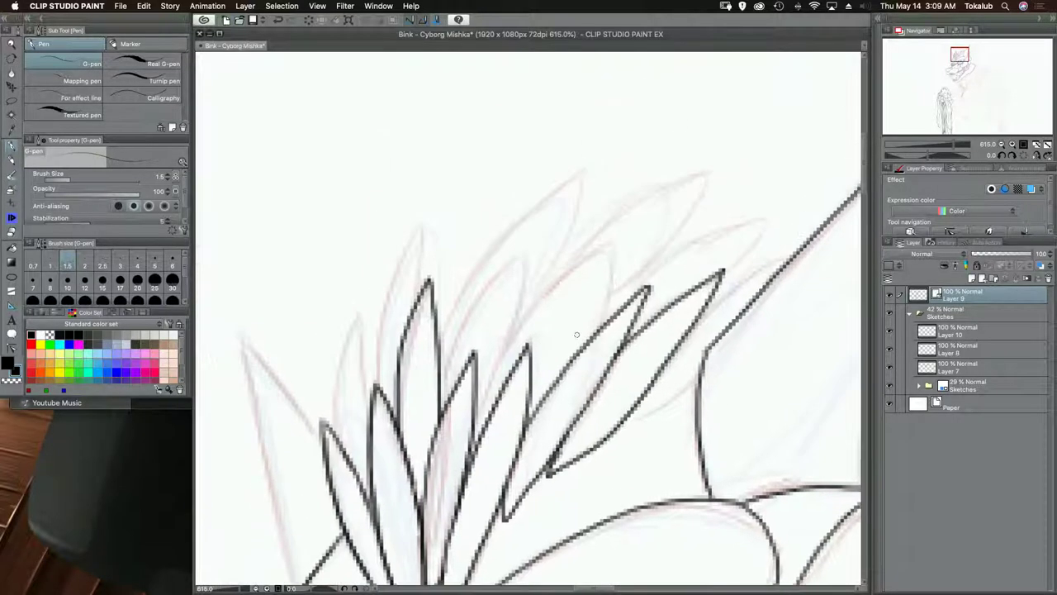
mouse_move(476, 407)
left_mouse_down()
mouse_move(516, 327)
mouse_move(607, 232)
mouse_move(599, 296)
mouse_move(565, 369)
left_mouse_up()
left_click_drag(479, 345, 518, 394)
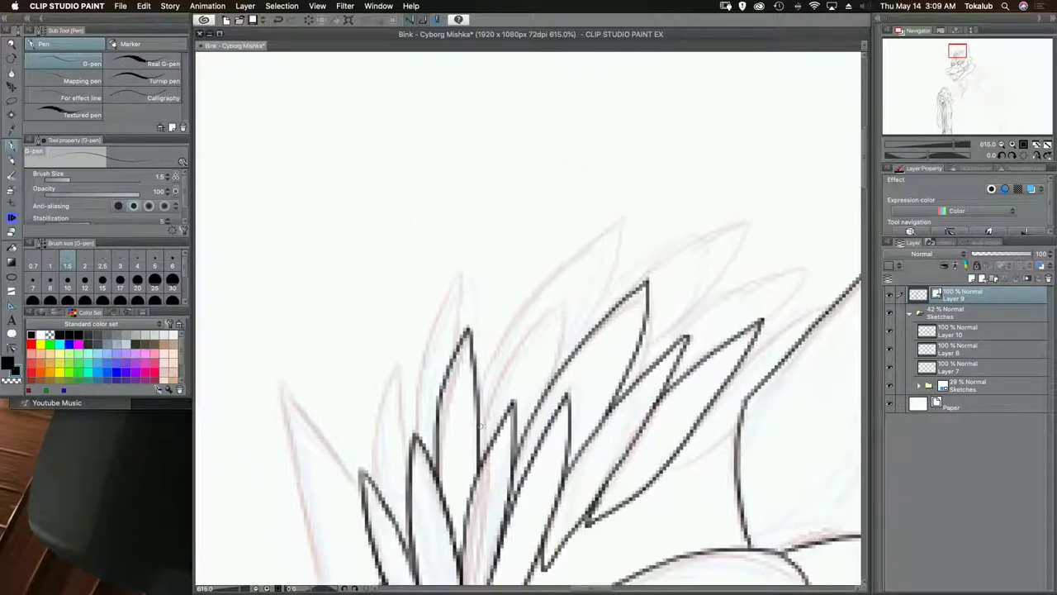
mouse_move(481, 439)
left_mouse_down()
mouse_move(498, 367)
mouse_move(562, 292)
mouse_move(560, 350)
mouse_move(504, 410)
mouse_move(510, 382)
left_mouse_up()
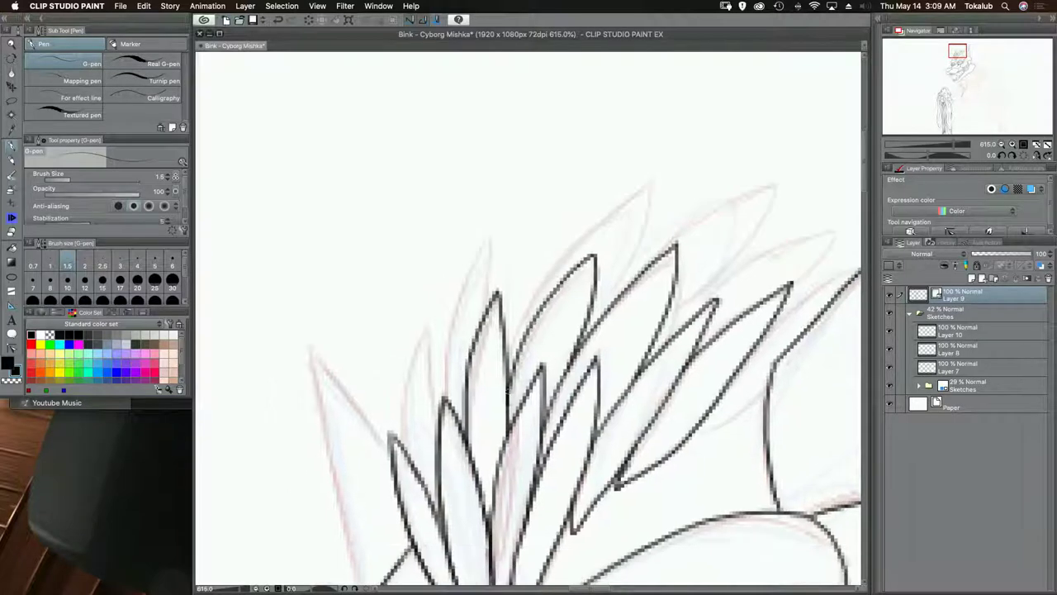
mouse_move(506, 446)
left_mouse_down()
mouse_move(518, 433)
mouse_move(577, 434)
left_mouse_up()
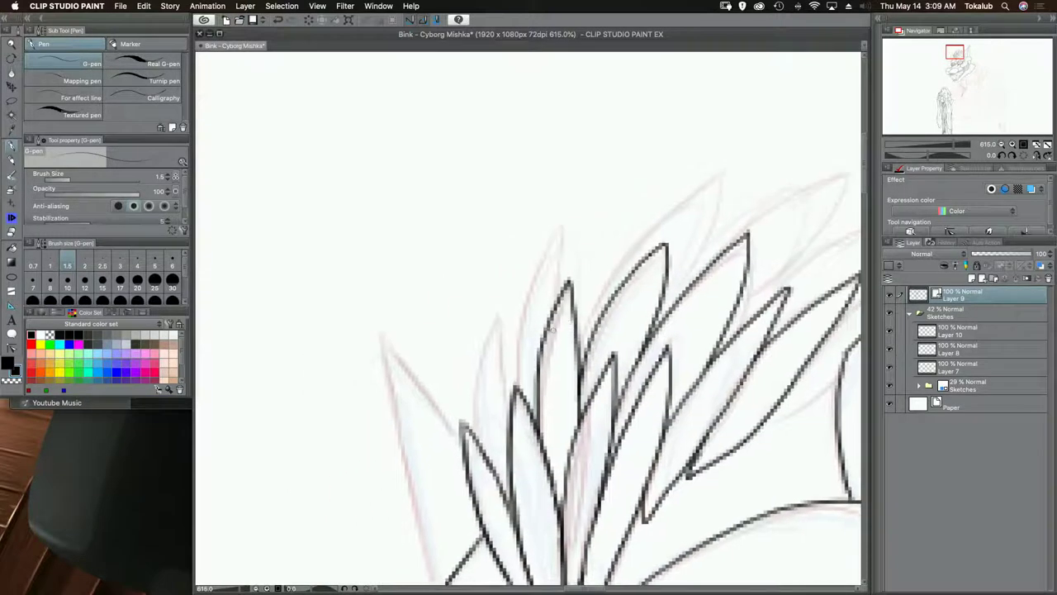
mouse_move(519, 396)
left_mouse_down()
mouse_move(527, 303)
mouse_move(563, 226)
mouse_move(566, 284)
mouse_move(595, 250)
mouse_move(506, 403)
mouse_move(521, 289)
mouse_move(538, 354)
left_mouse_up()
- Ink the uppermost hair tufts and the remaining rear tufts that meet the near ear's front edge
left_click_drag(538, 399, 400, 450)
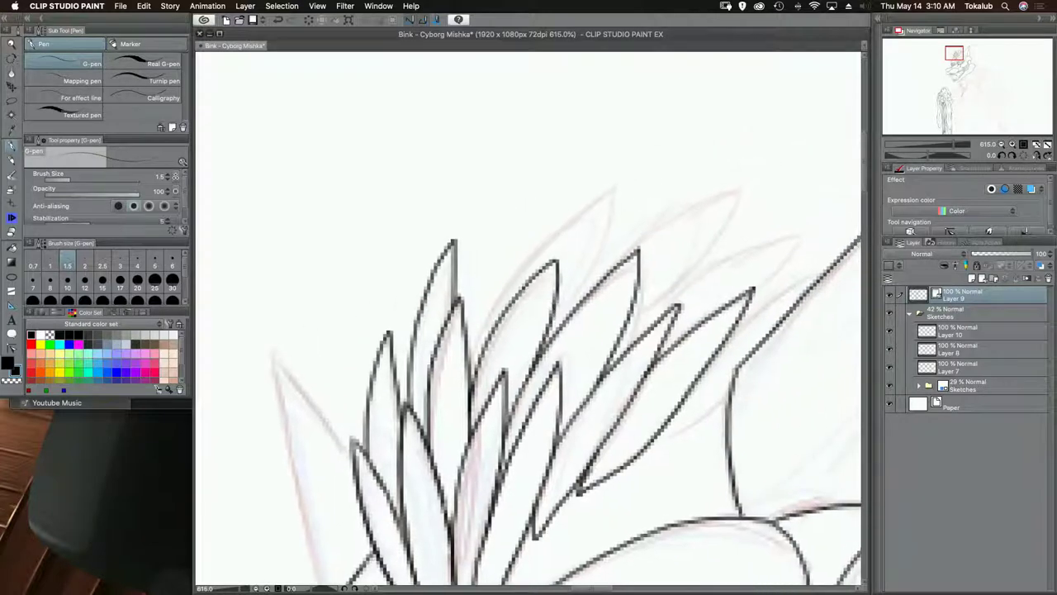
mouse_move(468, 365)
left_mouse_down()
mouse_move(524, 256)
mouse_move(614, 174)
mouse_move(608, 219)
mouse_move(562, 313)
left_mouse_up()
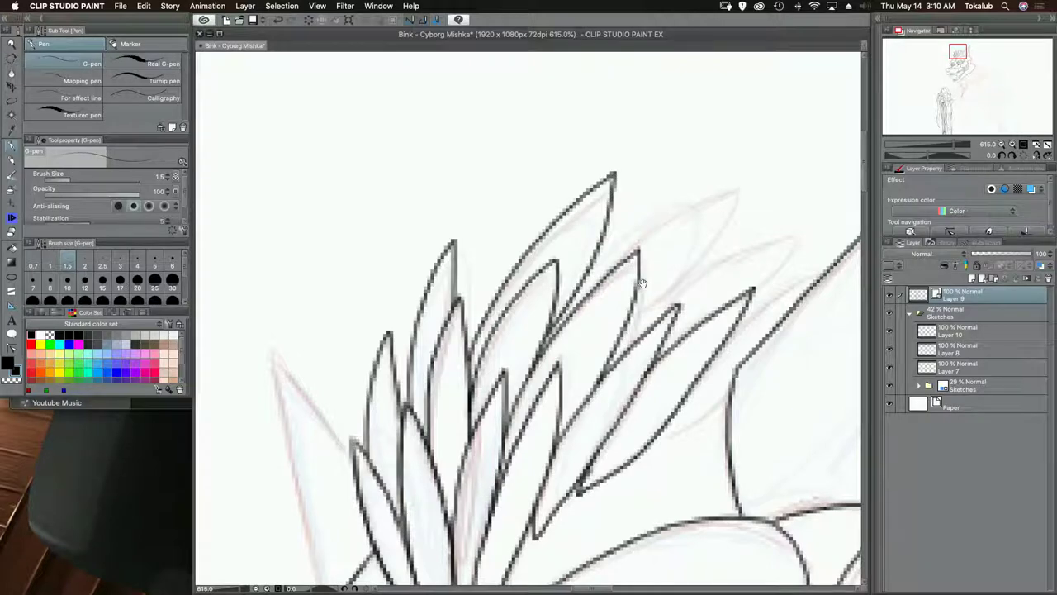
left_click_drag(643, 284, 608, 217)
mouse_move(535, 236)
left_mouse_down()
mouse_move(603, 165)
mouse_move(702, 112)
mouse_move(664, 189)
mouse_move(595, 268)
left_mouse_up()
mouse_move(668, 248)
left_mouse_down()
mouse_move(593, 211)
mouse_move(661, 157)
mouse_move(719, 147)
mouse_move(678, 192)
mouse_move(673, 184)
mouse_move(717, 155)
mouse_move(650, 263)
mouse_move(587, 307)
left_mouse_up()
scroll(652, 220, "down", 2)
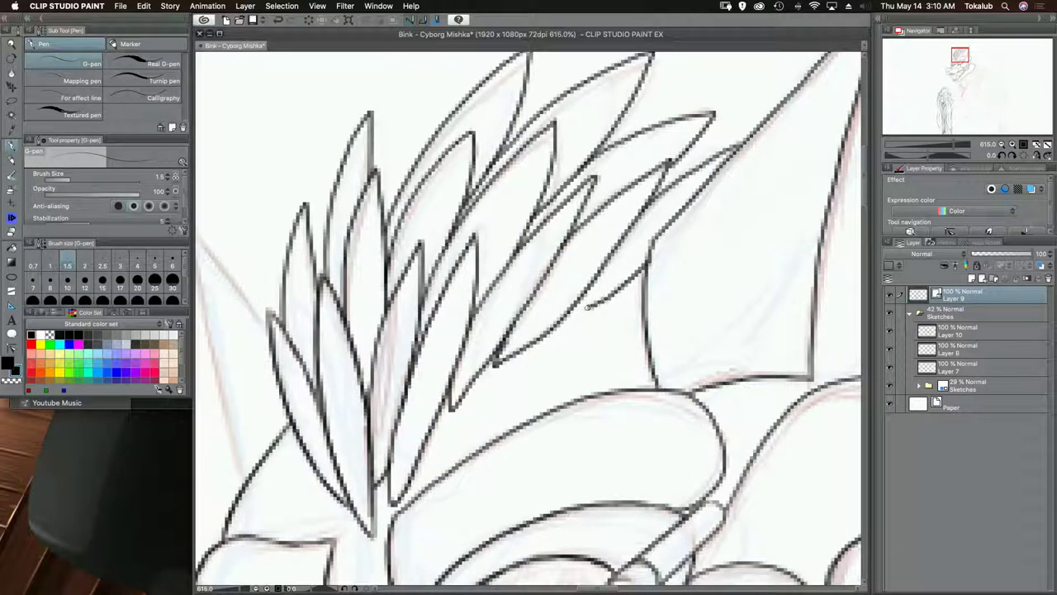
- Ink both edges of the pointed far ear, from its tip down to the front hair tuft and the forehead
left_click_drag(673, 302, 583, 356)
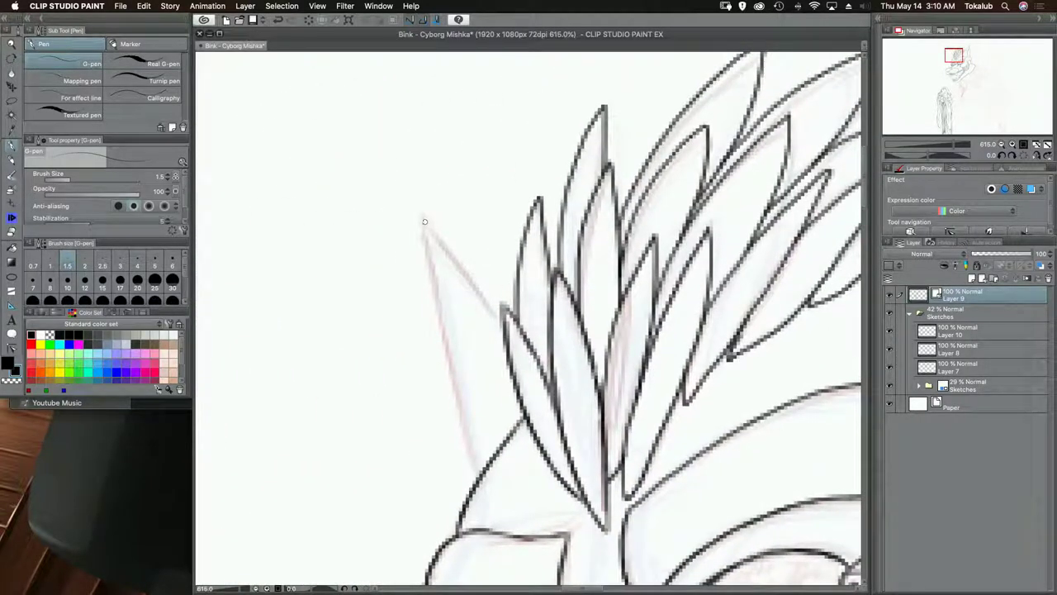
left_click_drag(421, 215, 484, 301)
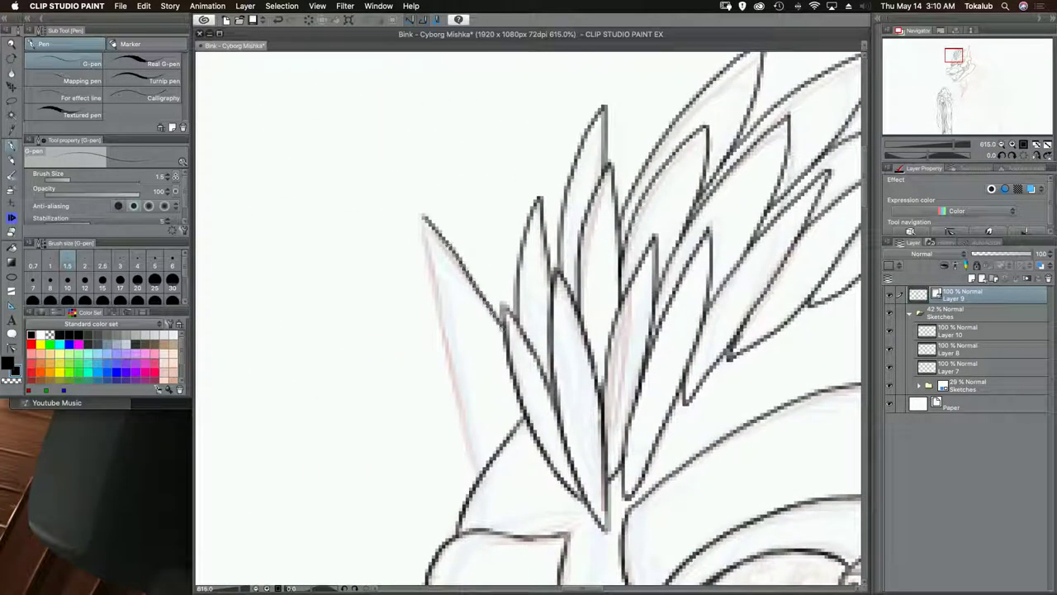
left_click_drag(421, 216, 460, 408)
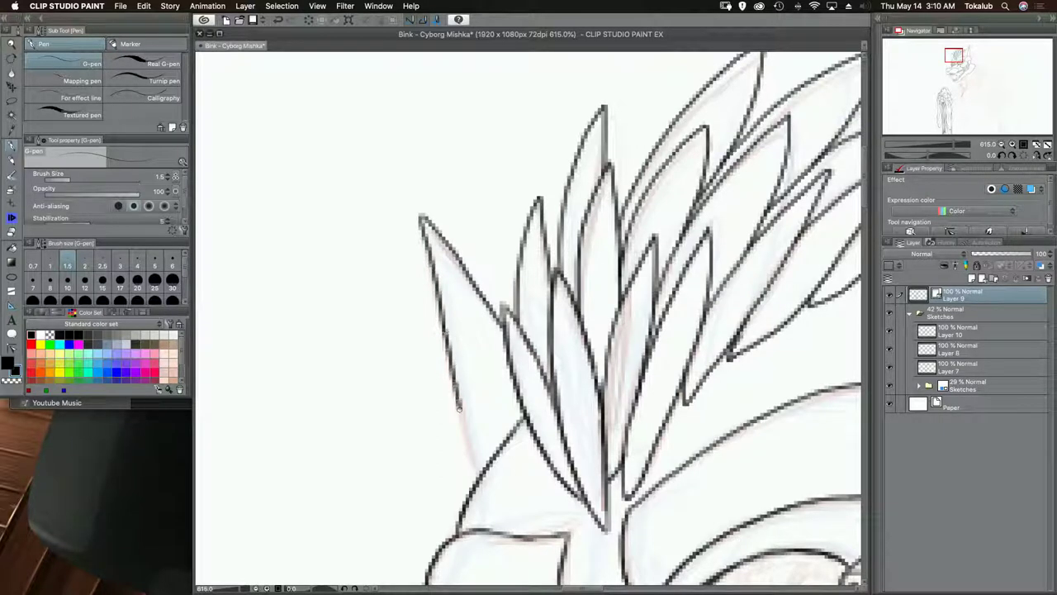
left_click_drag(471, 458, 478, 477)
- Ink the two upper pointed fur tufts sticking out from the near ear's rear edge
left_click_drag(709, 428, 405, 252)
left_click_drag(699, 269, 498, 305)
left_click_drag(631, 277, 524, 416)
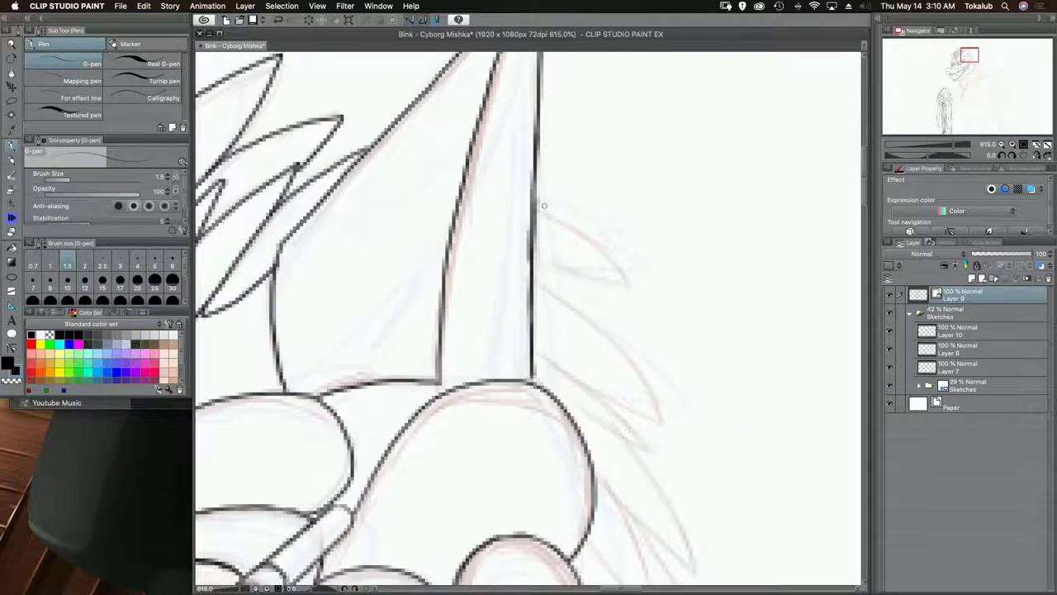
mouse_move(532, 205)
left_mouse_down()
mouse_move(633, 288)
mouse_move(542, 261)
left_mouse_up()
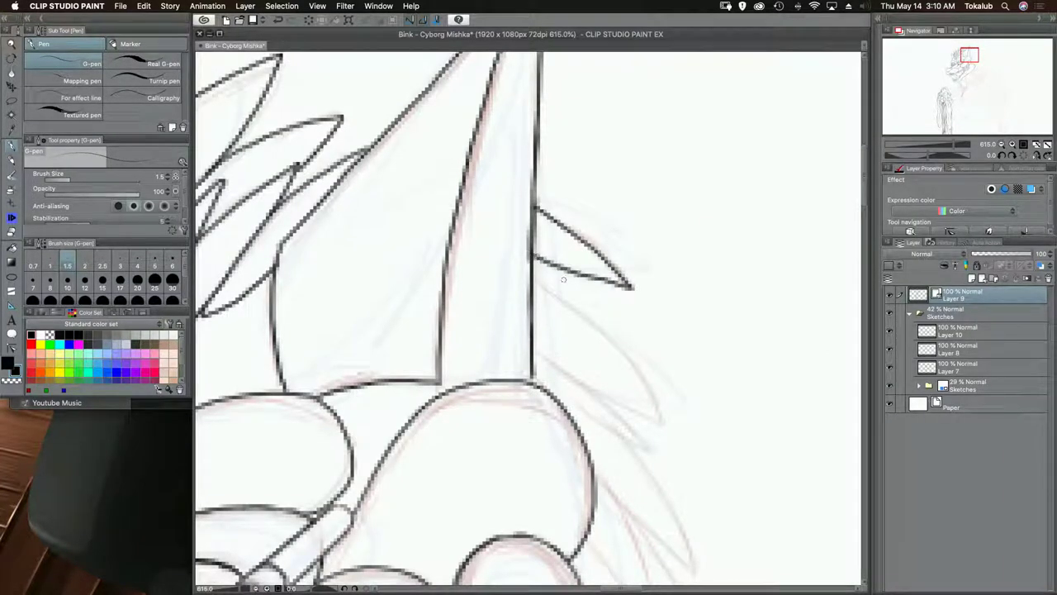
scroll(538, 259, "down", 3)
scroll(537, 259, "right", 1)
mouse_move(508, 175)
left_mouse_down()
mouse_move(571, 224)
mouse_move(646, 322)
mouse_move(528, 265)
left_mouse_up()
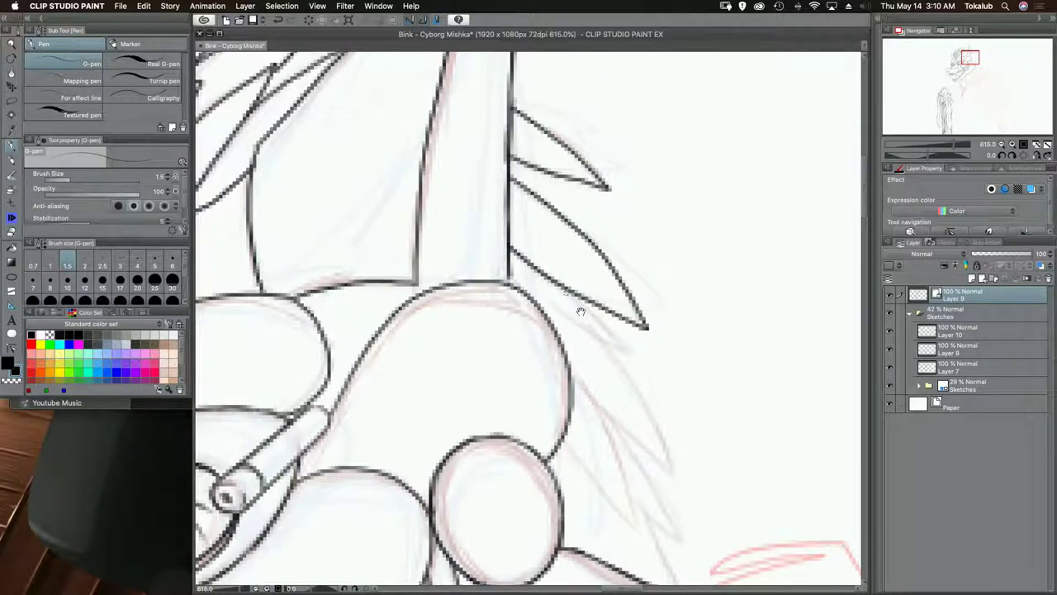
- Ink the small narrow fur tuft and the larger one below it, behind the rounded plate under the near ear
scroll(578, 306, "down", 3)
scroll(578, 306, "right", 1)
mouse_move(528, 206)
left_mouse_down()
mouse_move(602, 283)
mouse_move(493, 201)
mouse_move(565, 231)
mouse_move(604, 307)
mouse_move(512, 231)
left_mouse_up()
scroll(566, 269, "down", 3)
scroll(566, 269, "right", 1)
scroll(509, 196, "down", 2)
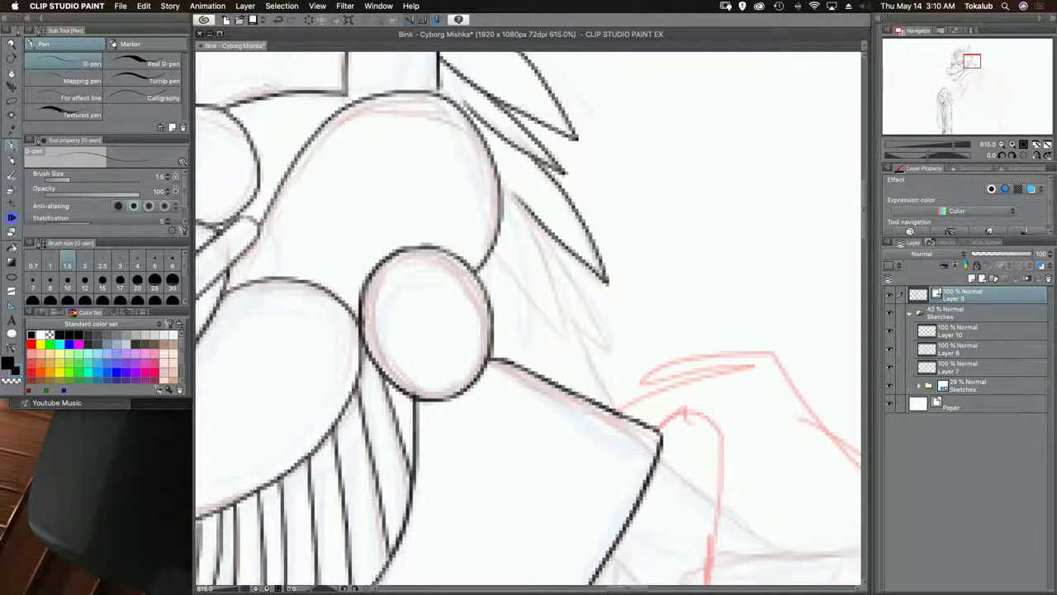
- Ink the lowest fur tufts behind the rounded plate and the short fur line down to the rear jaw plate's upper edge
mouse_move(499, 185)
left_mouse_down()
mouse_move(551, 277)
mouse_move(570, 341)
mouse_move(496, 258)
left_mouse_up()
left_click_drag(581, 297, 554, 262)
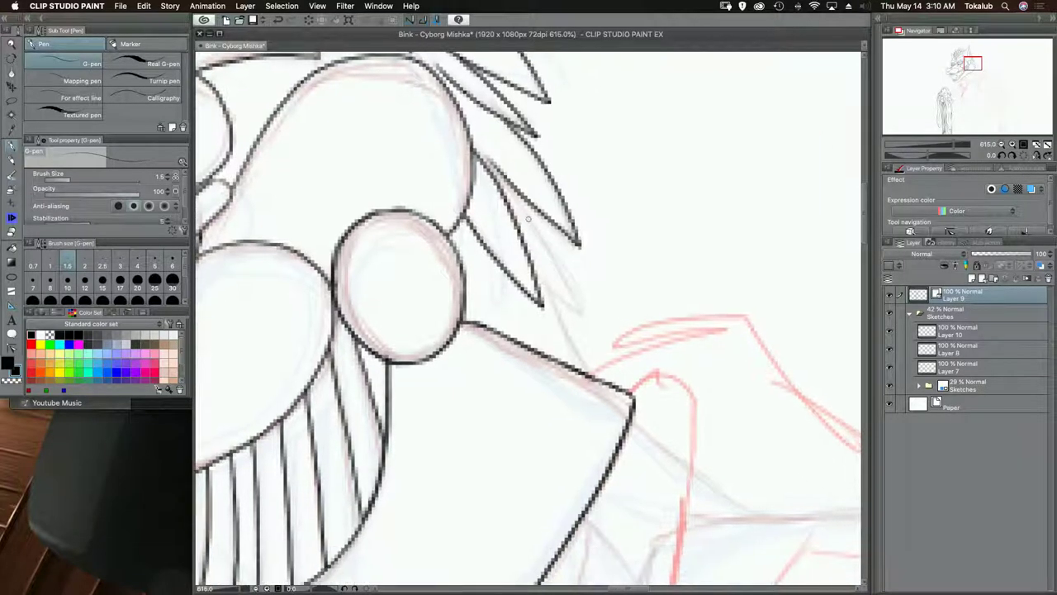
mouse_move(487, 158)
left_mouse_down()
mouse_move(553, 244)
mouse_move(582, 317)
mouse_move(542, 282)
mouse_move(535, 254)
left_mouse_up()
scroll(536, 254, "down", 5)
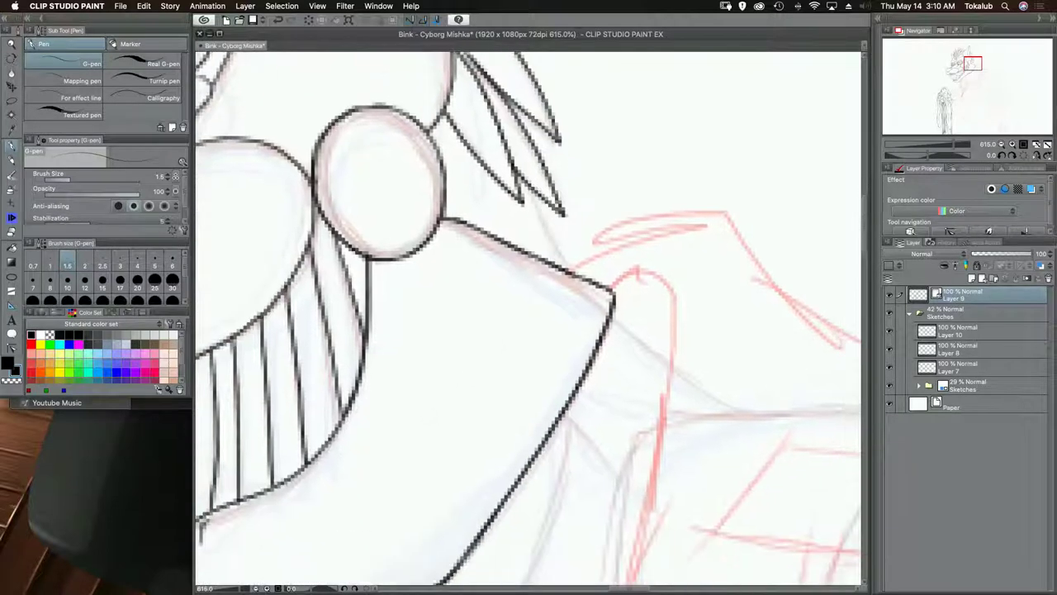
left_click_drag(525, 183, 572, 271)
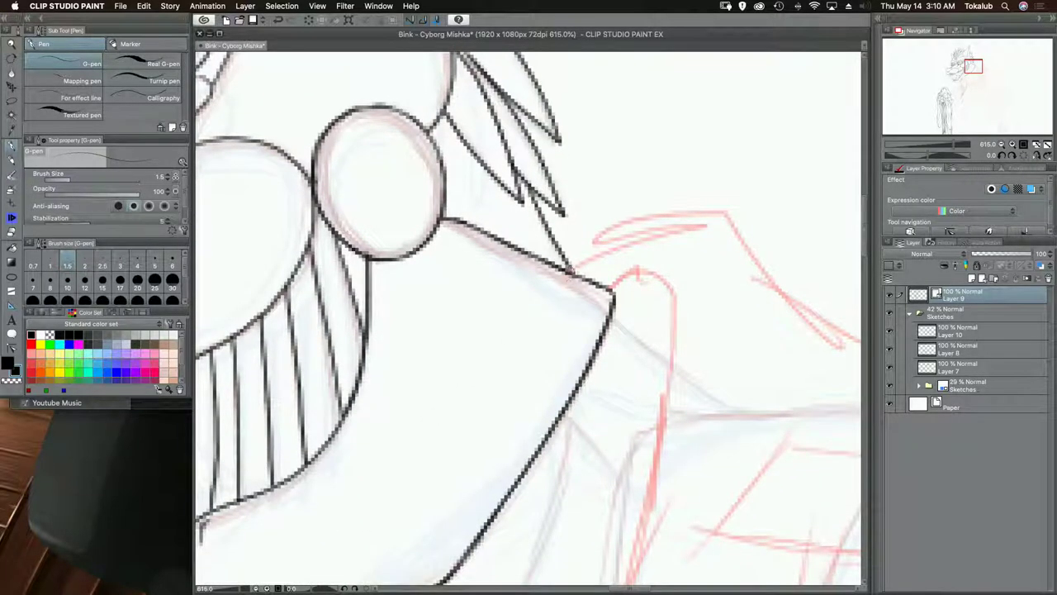
- Ink the rounded lobe of the neck plate below the jaw, its double front rim and the diagonal line descending from the lobe
left_click_drag(533, 378, 664, 90)
left_click_drag(572, 352, 602, 135)
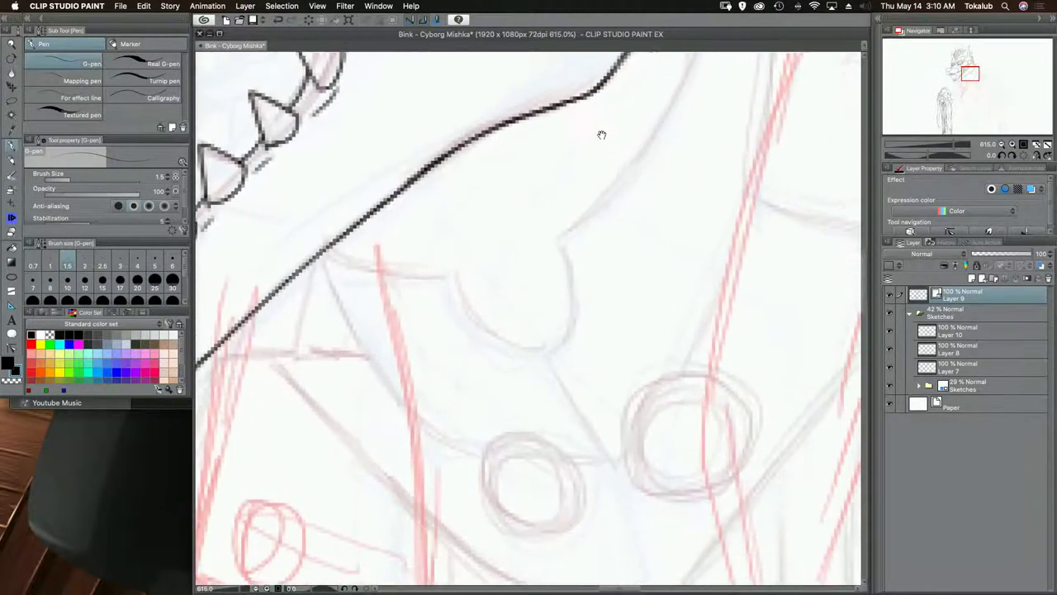
left_click_drag(585, 309, 562, 223)
scroll(563, 224, "down", 2)
left_click_drag(510, 256, 576, 363)
scroll(567, 289, "up", 5)
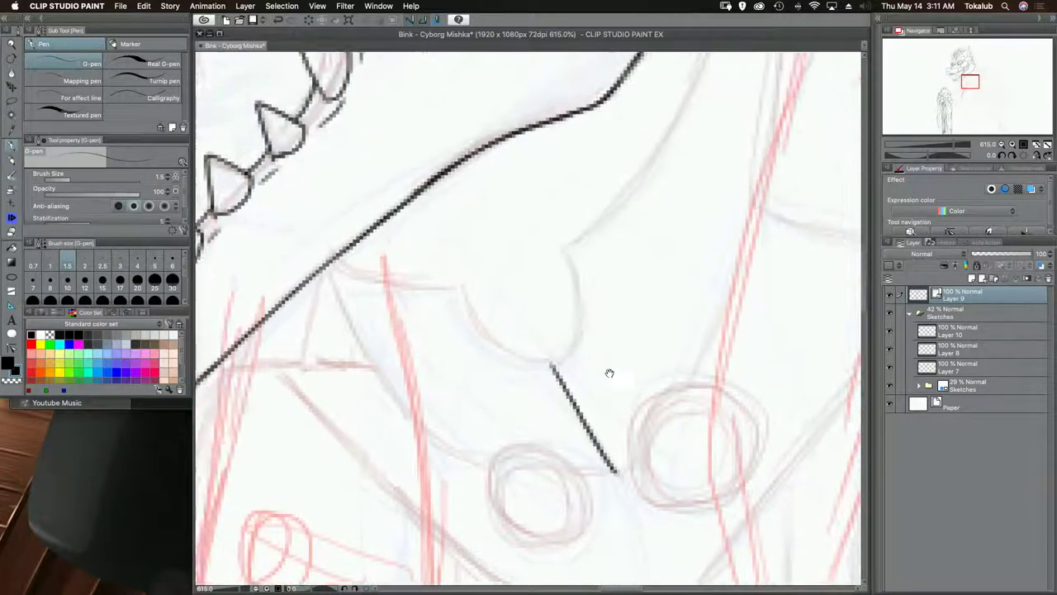
left_click_drag(579, 338, 576, 280)
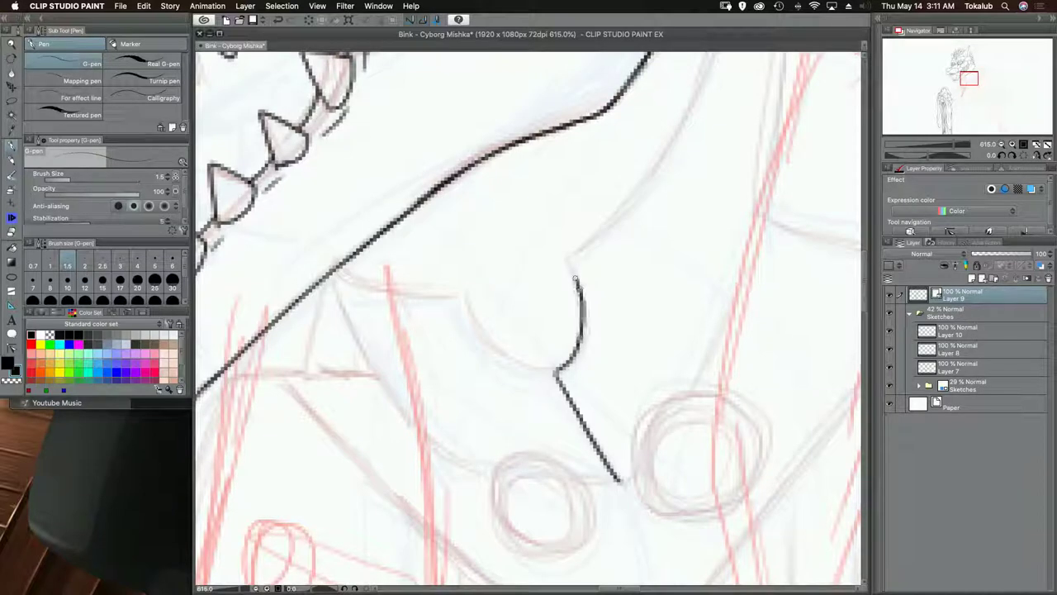
mouse_move(465, 289)
left_mouse_down()
mouse_move(497, 349)
mouse_move(529, 370)
mouse_move(479, 344)
mouse_move(457, 301)
mouse_move(511, 389)
left_mouse_up()
left_click_drag(444, 371, 518, 382)
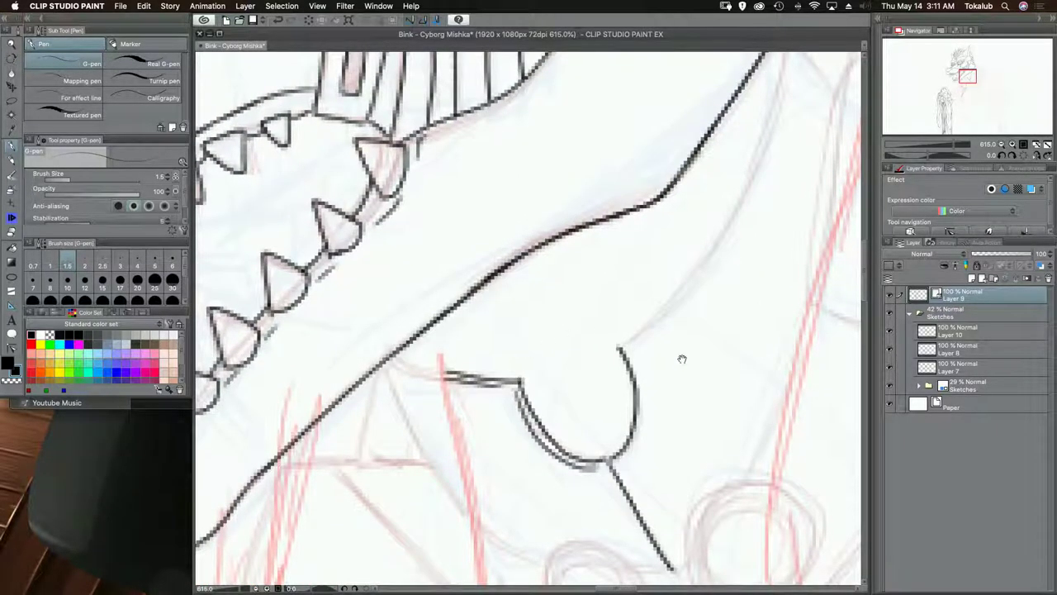
- Ink the long neck curve from the lobe up to the jaw plate, the rear neck line and the short line connecting them
left_click_drag(683, 359, 641, 404)
mouse_move(573, 390)
left_mouse_down()
mouse_move(626, 344)
mouse_move(696, 251)
mouse_move(701, 225)
mouse_move(622, 399)
mouse_move(665, 282)
mouse_move(674, 209)
mouse_move(636, 340)
mouse_move(677, 359)
left_mouse_up()
mouse_move(703, 303)
left_mouse_down()
mouse_move(684, 208)
mouse_move(635, 400)
mouse_move(625, 525)
left_mouse_up()
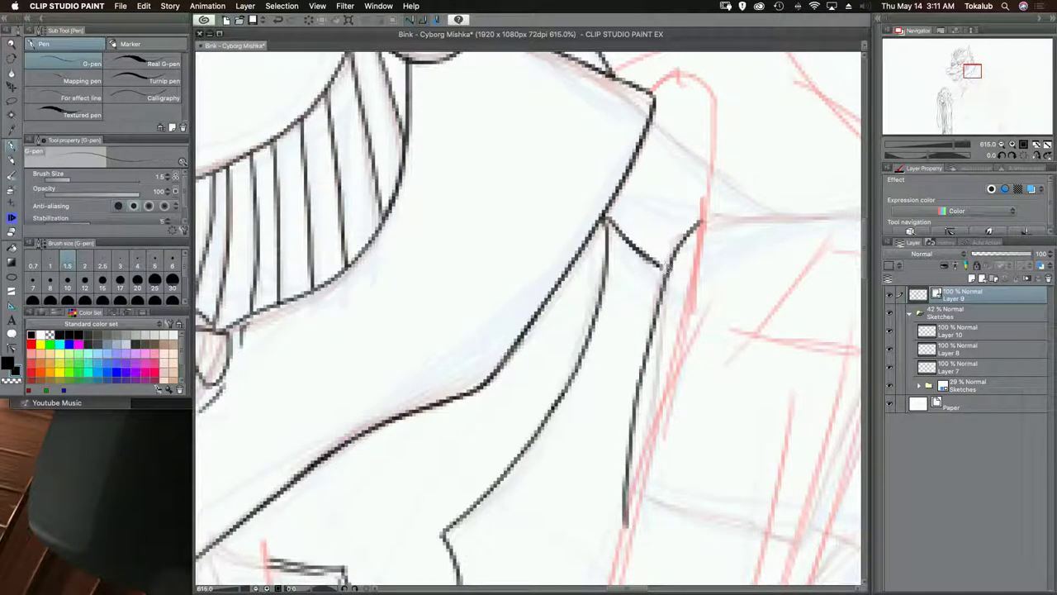
left_click_drag(668, 269, 646, 257)
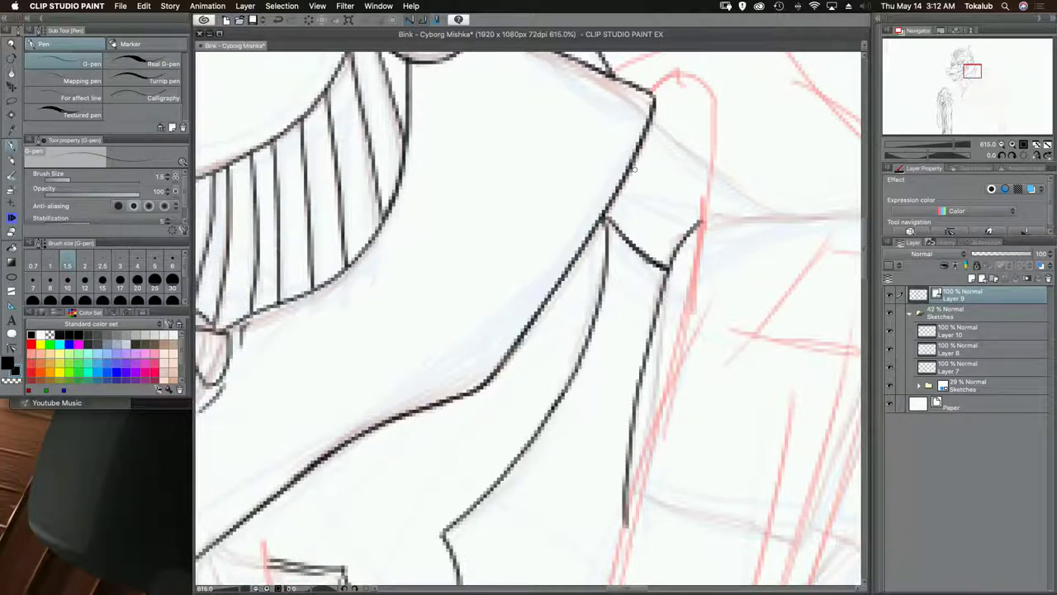
- Ink the large and small round rings on the neck with their inner rims, and the short line joining them
left_click_drag(629, 378, 639, 134)
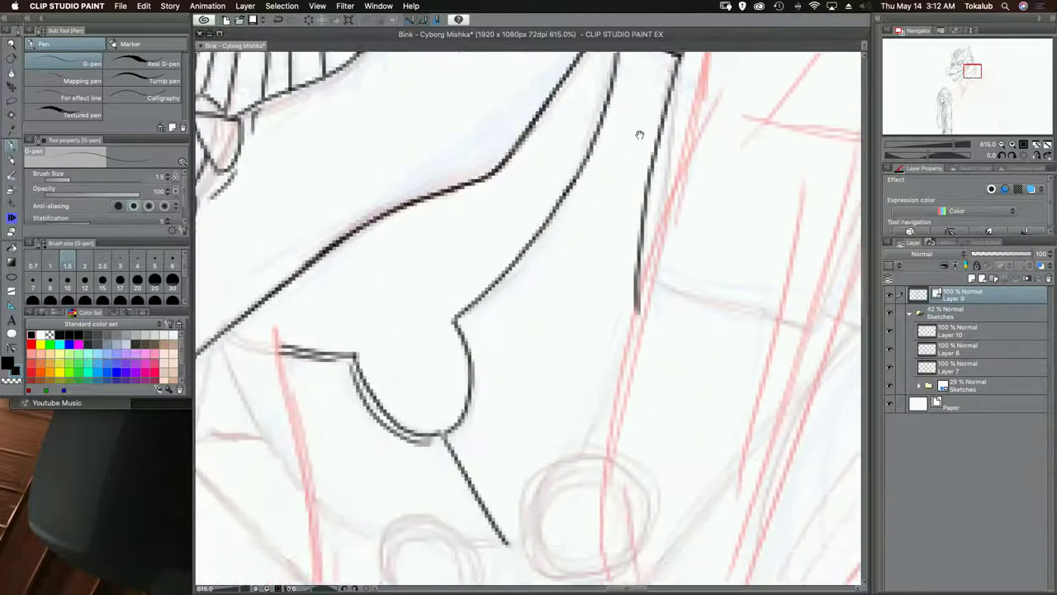
left_click_drag(590, 361, 571, 184)
left_click_drag(628, 391, 616, 295)
mouse_move(537, 318)
left_mouse_down()
mouse_move(625, 279)
mouse_move(595, 310)
left_mouse_up()
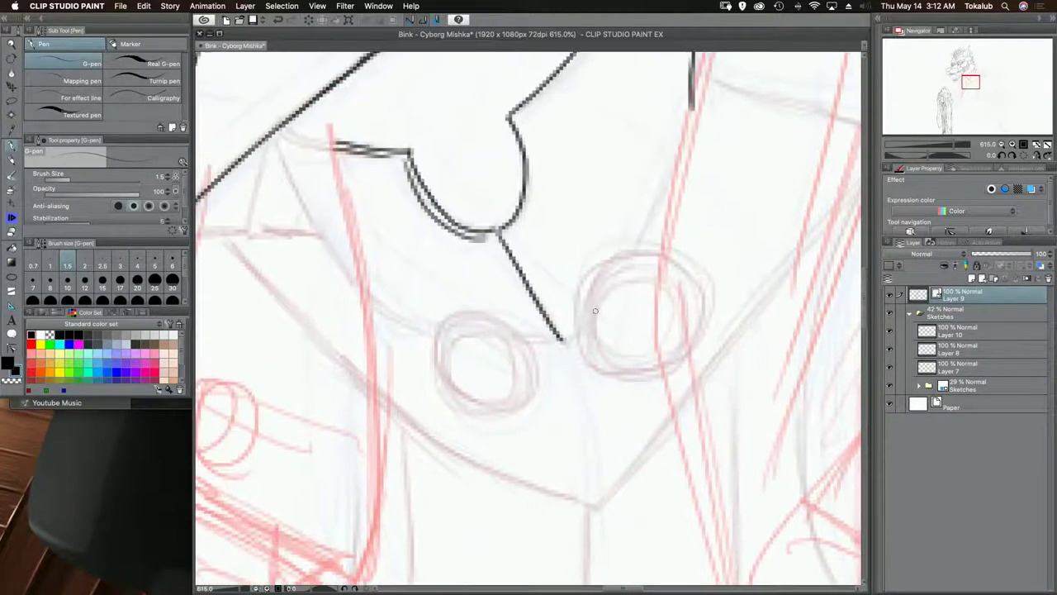
mouse_move(602, 369)
left_mouse_down()
mouse_move(582, 350)
mouse_move(590, 361)
mouse_move(579, 293)
mouse_move(593, 271)
mouse_move(586, 279)
mouse_move(658, 251)
left_mouse_up()
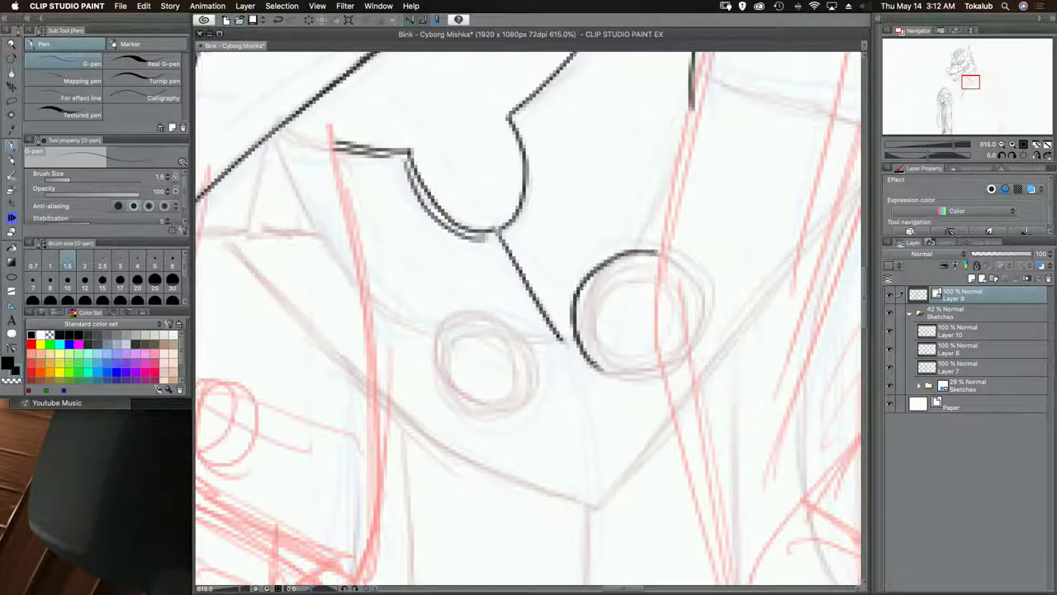
mouse_move(593, 364)
left_mouse_down()
mouse_move(661, 372)
mouse_move(618, 367)
mouse_move(599, 351)
mouse_move(597, 302)
mouse_move(588, 323)
mouse_move(611, 283)
mouse_move(649, 276)
left_mouse_up()
left_click_drag(511, 347, 619, 307)
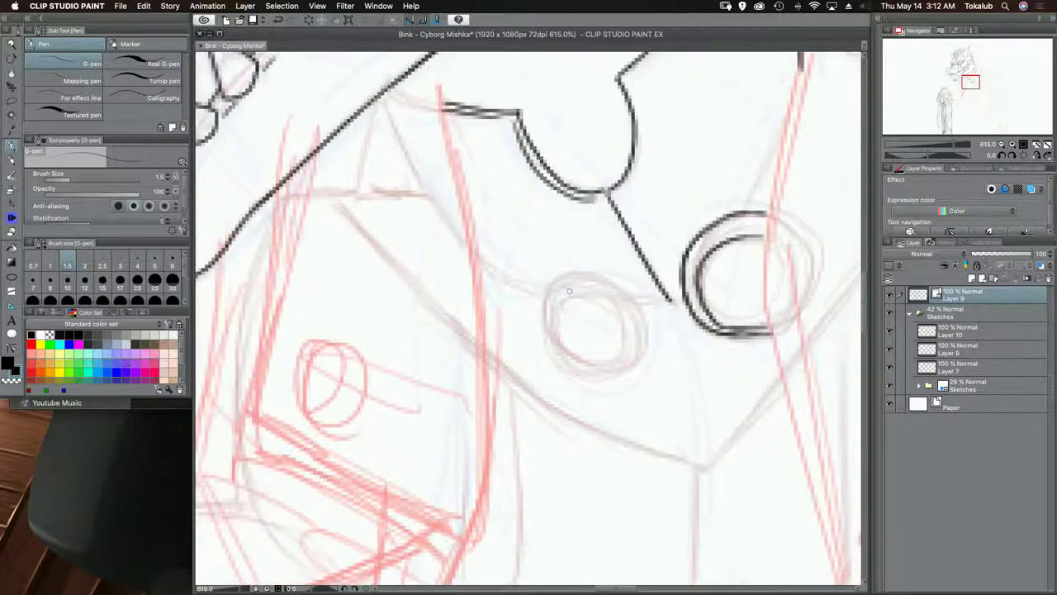
mouse_move(551, 337)
left_mouse_down()
mouse_move(545, 291)
mouse_move(592, 276)
mouse_move(640, 315)
mouse_move(645, 352)
mouse_move(617, 370)
mouse_move(566, 360)
mouse_move(545, 330)
mouse_move(547, 305)
mouse_move(576, 297)
mouse_move(616, 314)
mouse_move(626, 343)
mouse_move(605, 359)
left_mouse_up()
mouse_move(644, 297)
left_mouse_down()
mouse_move(629, 381)
mouse_move(665, 390)
mouse_move(648, 377)
mouse_move(657, 388)
mouse_move(622, 390)
left_mouse_up()
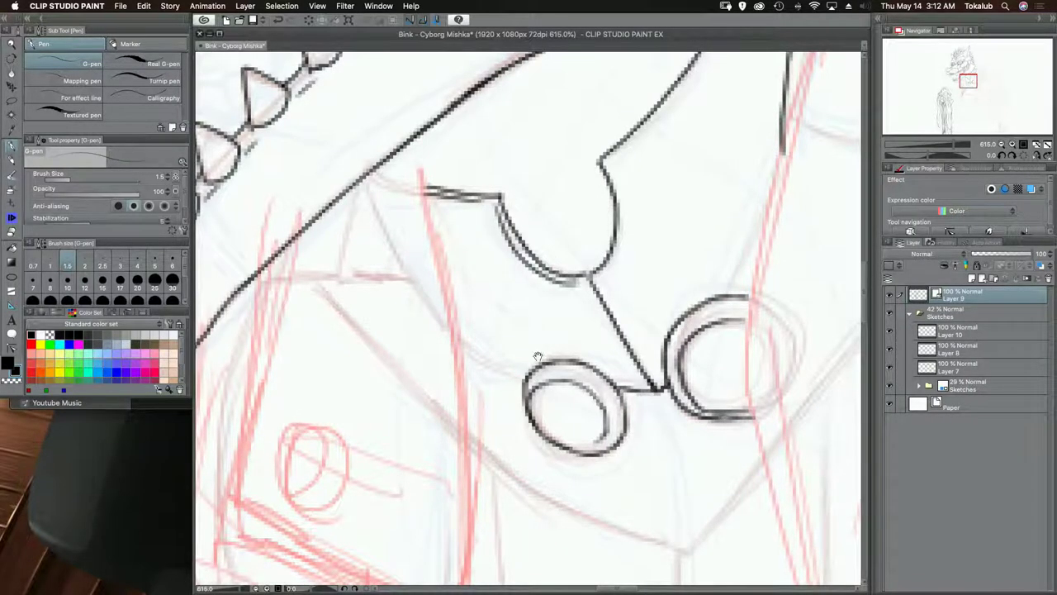
- Ink the line running forward from the small ring and the line rising from the top of the large ring
mouse_move(538, 358)
left_mouse_down()
mouse_move(627, 432)
mouse_move(582, 437)
mouse_move(546, 415)
mouse_move(578, 435)
left_mouse_up()
scroll(684, 379, "right", 5)
scroll(684, 378, "down", 1)
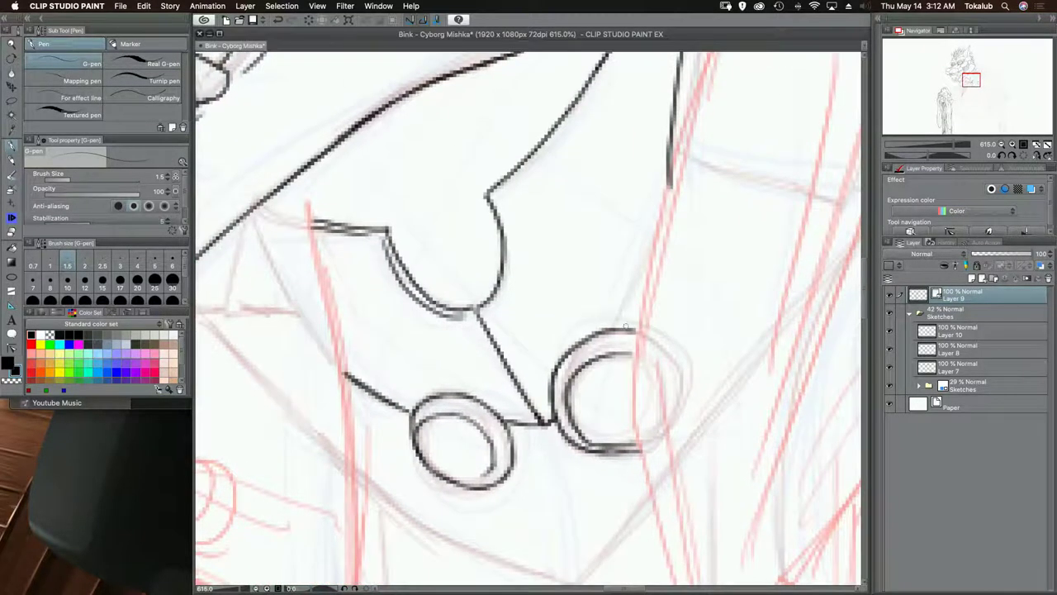
left_click_drag(621, 327, 648, 281)
- Ink both sides of the V-shaped lower edge of the neck plate beneath the two rings
scroll(622, 274, "down", 6)
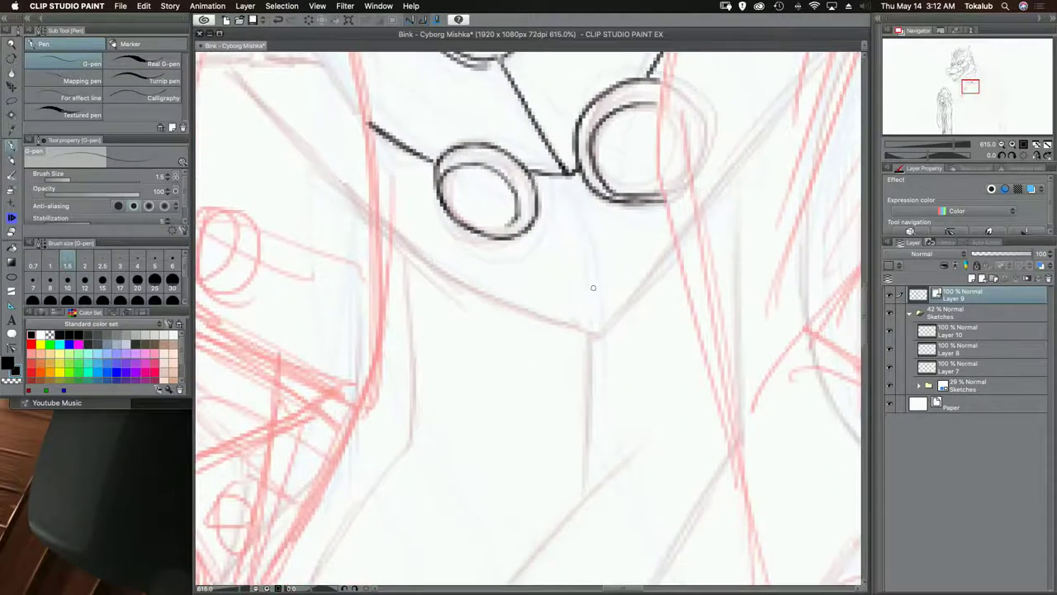
left_click_drag(595, 335, 675, 242)
scroll(568, 304, "up", 3)
scroll(568, 303, "left", 3)
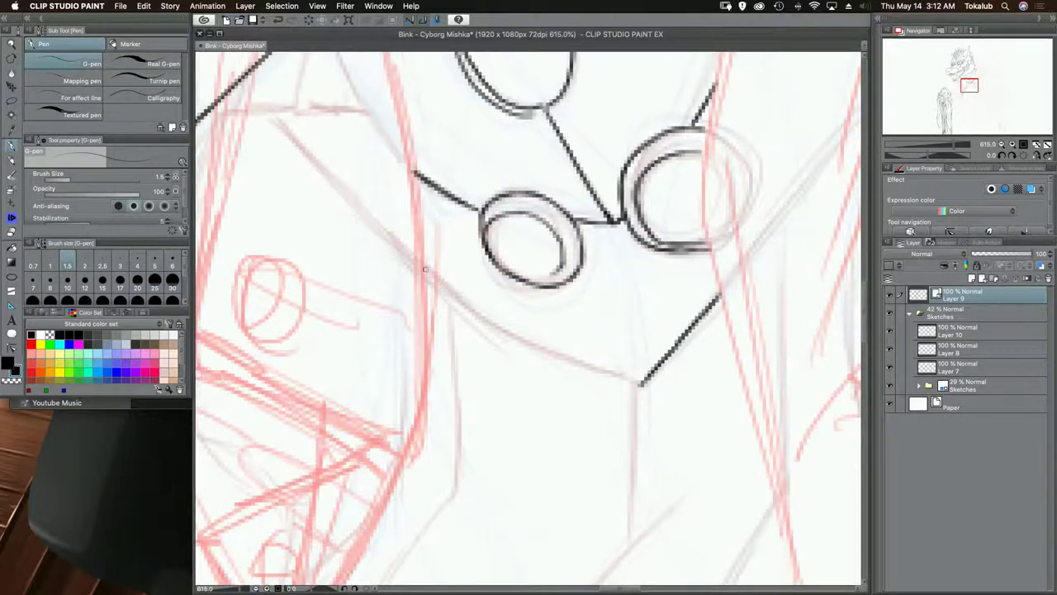
mouse_move(425, 269)
left_mouse_down()
mouse_move(464, 307)
mouse_move(642, 383)
left_mouse_up()
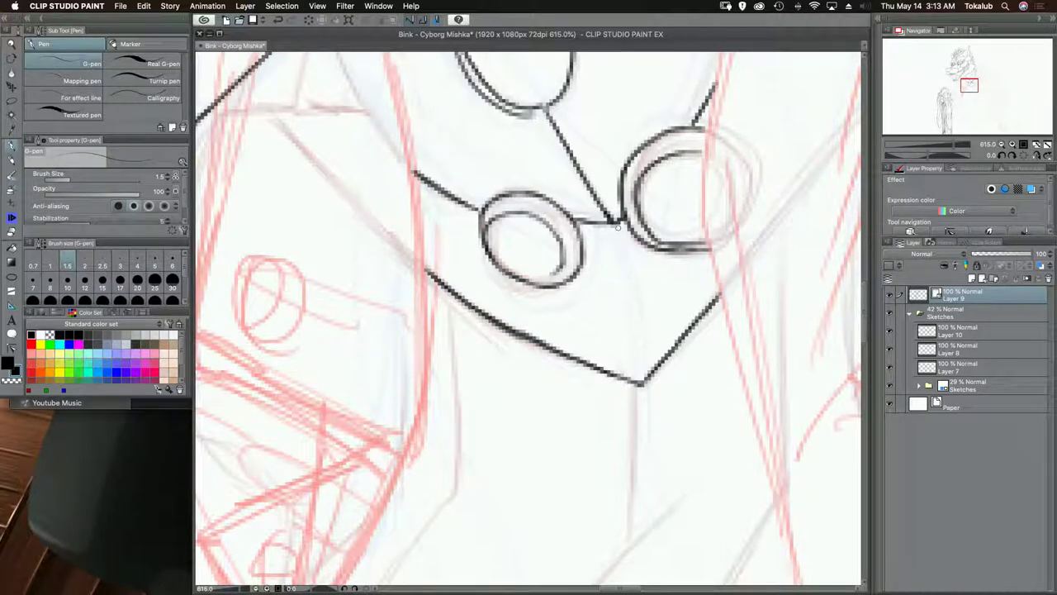
scroll(593, 354, "down", 10)
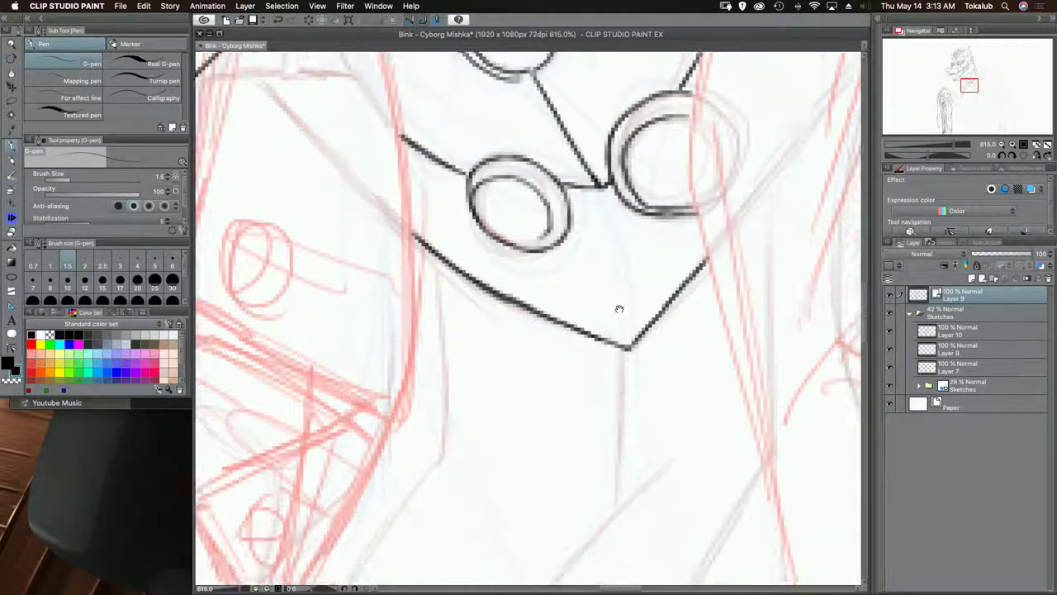
left_click_drag(595, 228, 623, 84)
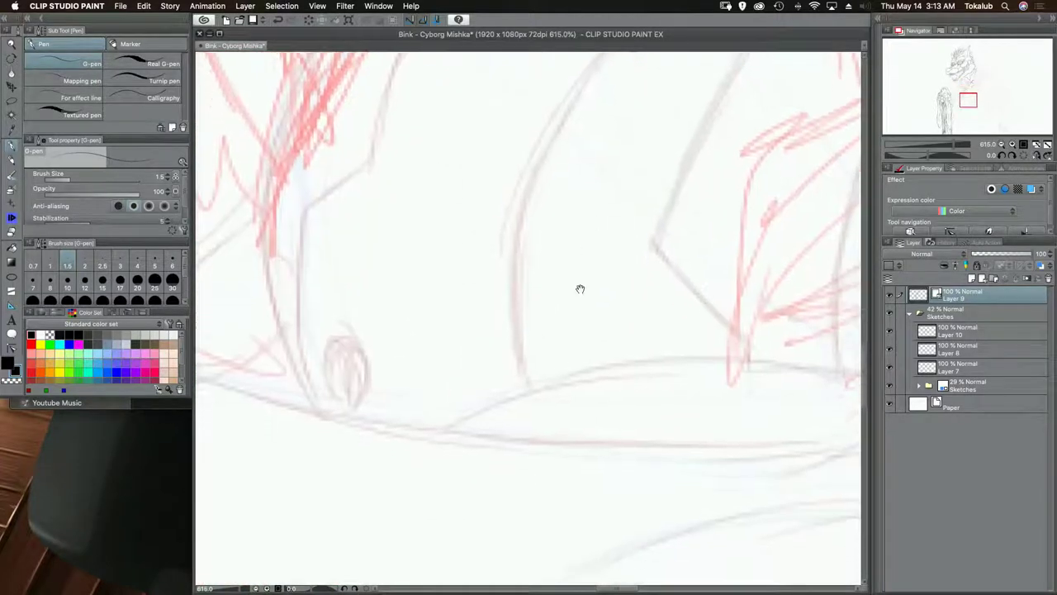
left_click_drag(580, 300, 550, 521)
left_click_drag(623, 265, 538, 449)
scroll(537, 449, "up", 1)
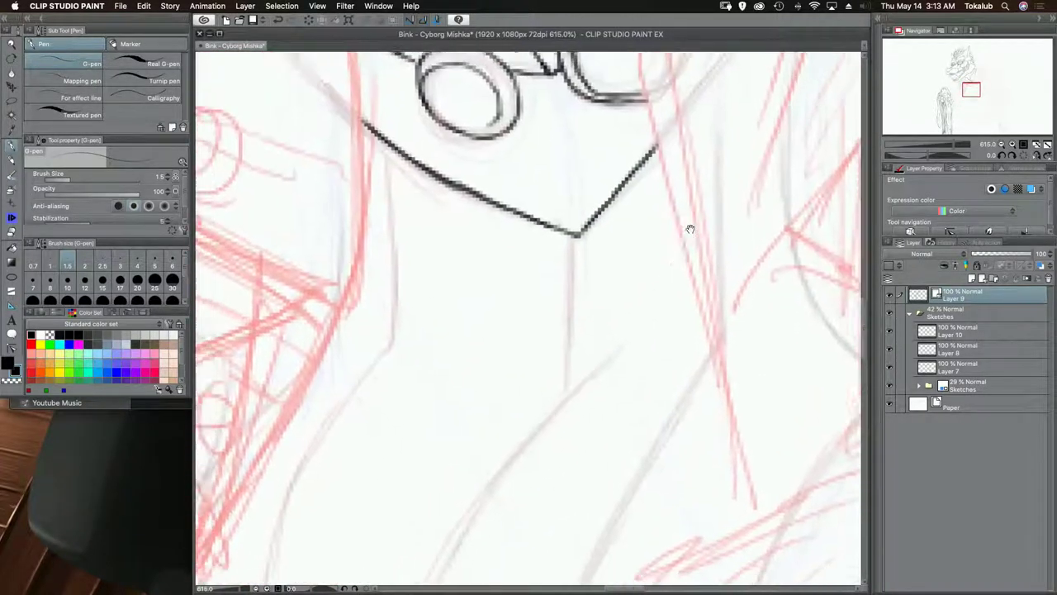
scroll(576, 347, "down", 10)
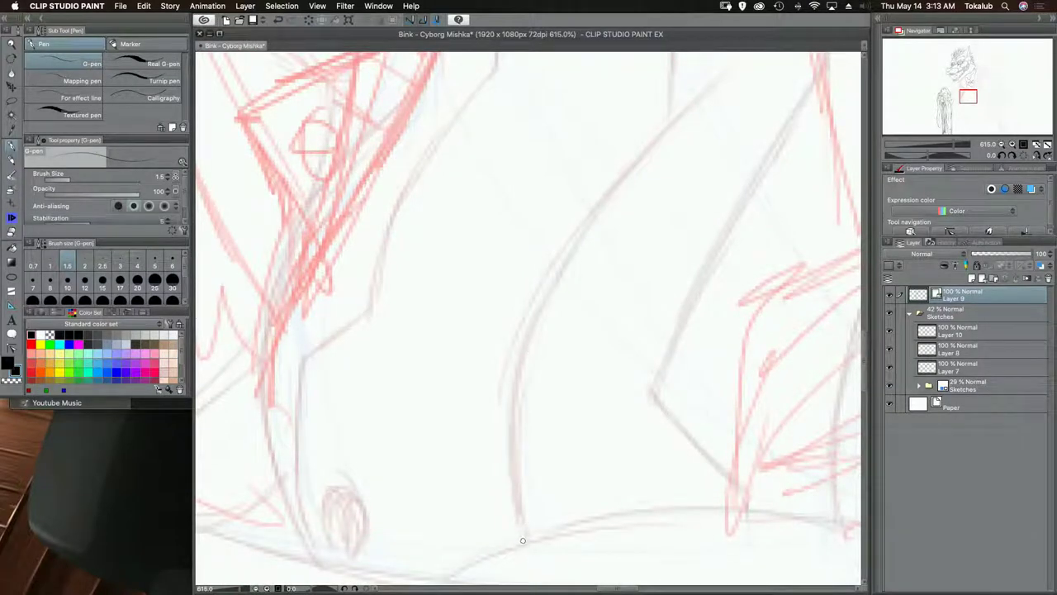
left_click_drag(522, 541, 508, 413)
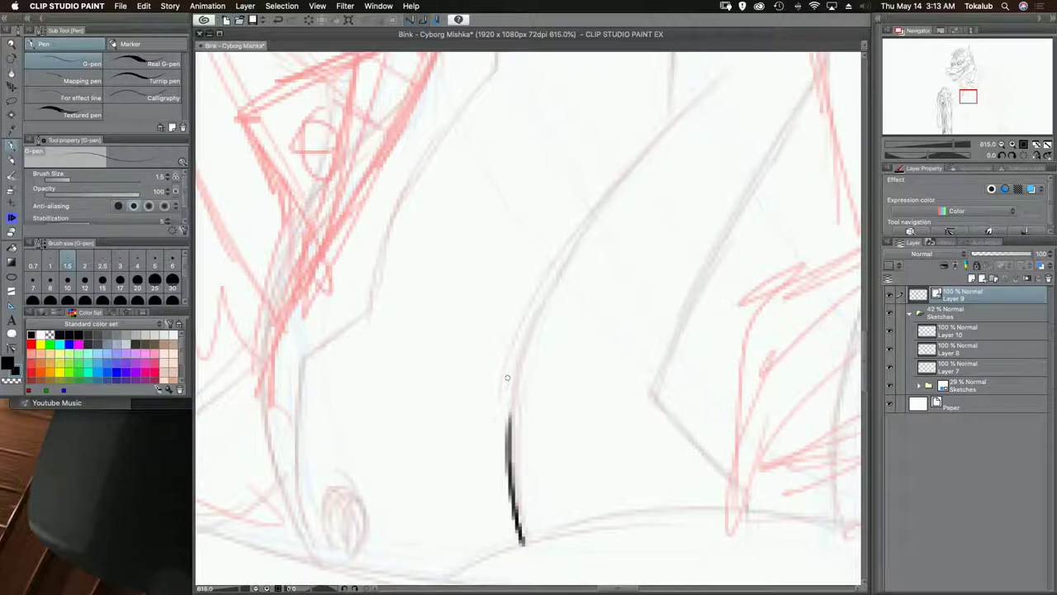
left_click_drag(538, 334, 500, 420)
left_click_drag(473, 531, 467, 477)
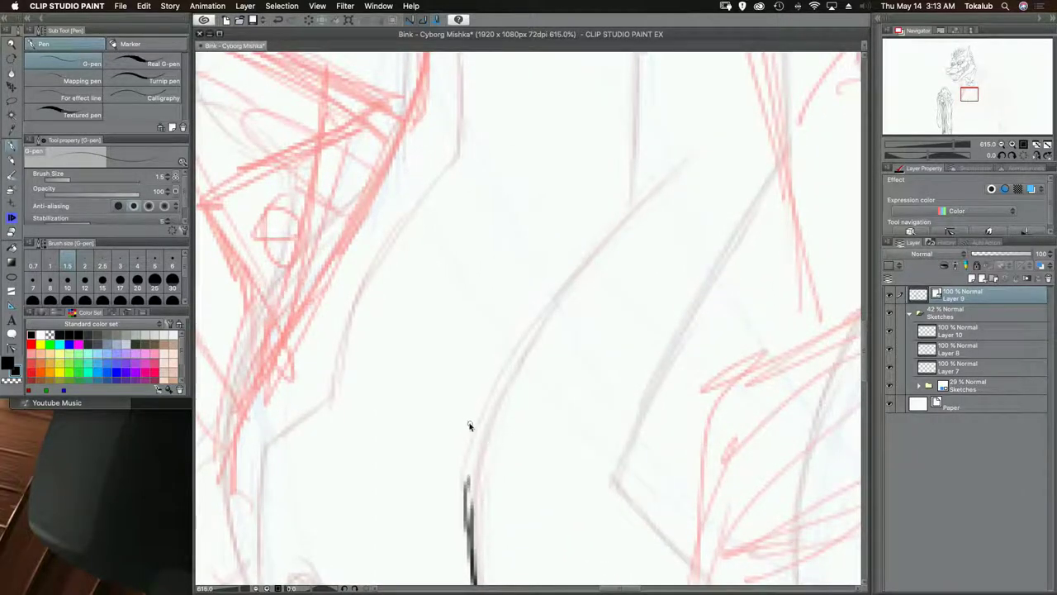
key("super+z")
- Ink the long curved line sweeping up from the base of the neck and the vertical line from it to the V's point
mouse_move(466, 546)
left_mouse_down()
mouse_move(486, 423)
mouse_move(519, 347)
mouse_move(561, 284)
mouse_move(714, 142)
left_mouse_up()
key("super+z")
left_click_drag(614, 196, 556, 416)
mouse_move(570, 268)
left_mouse_down()
mouse_move(566, 416)
mouse_move(569, 375)
mouse_move(563, 412)
mouse_move(538, 278)
left_mouse_up()
left_click_drag(574, 402, 553, 264)
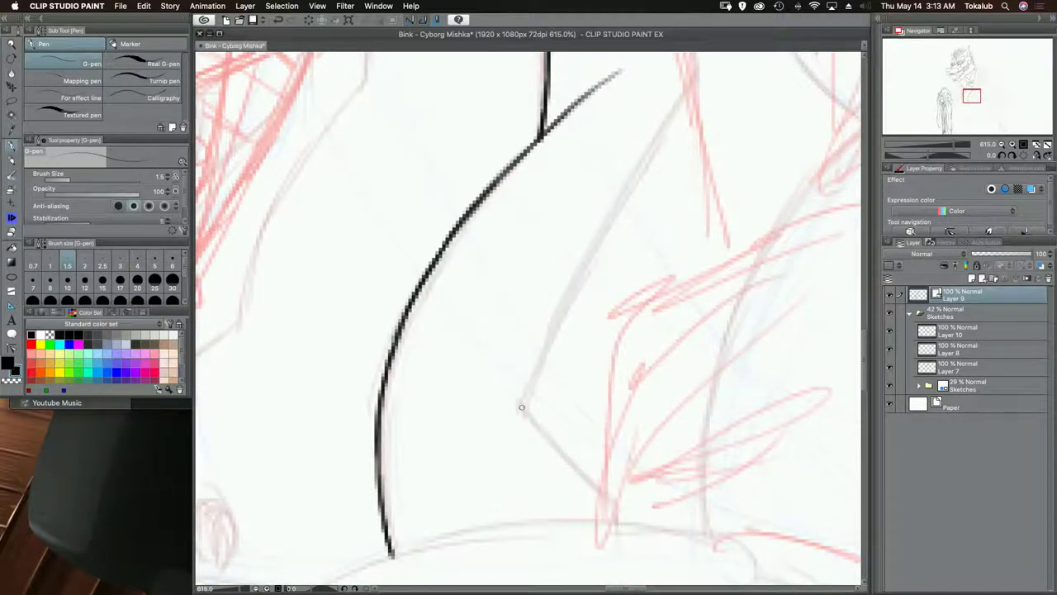
- Ink the angled rear panel edge, with its short lower diagonal and the long curve rising from the corner
left_click_drag(522, 406, 597, 490)
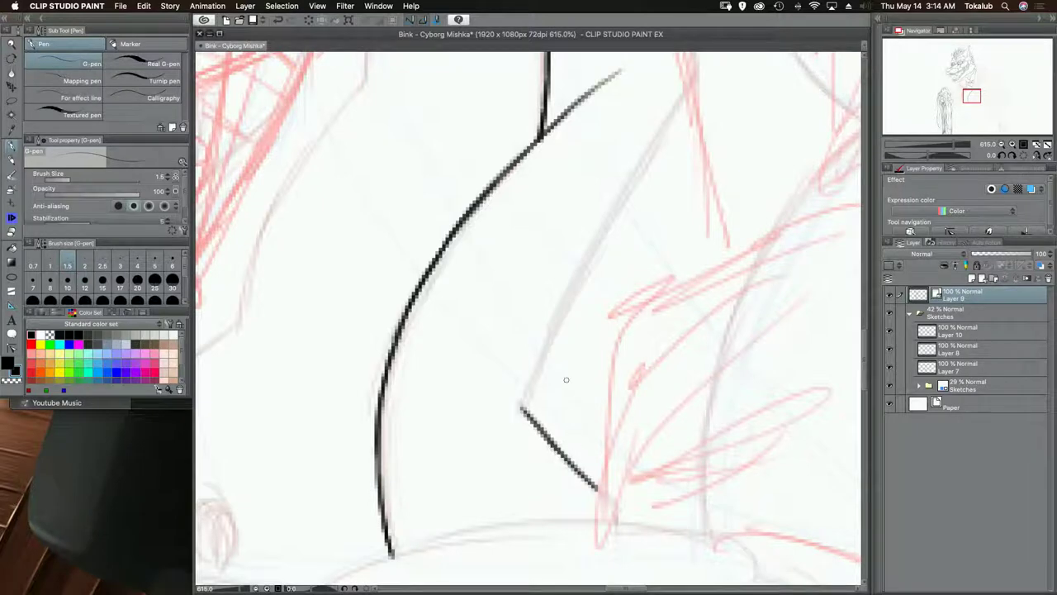
scroll(566, 379, "up", 4)
mouse_move(484, 520)
left_mouse_down()
mouse_move(539, 365)
mouse_move(574, 306)
mouse_move(535, 375)
mouse_move(648, 202)
left_mouse_up()
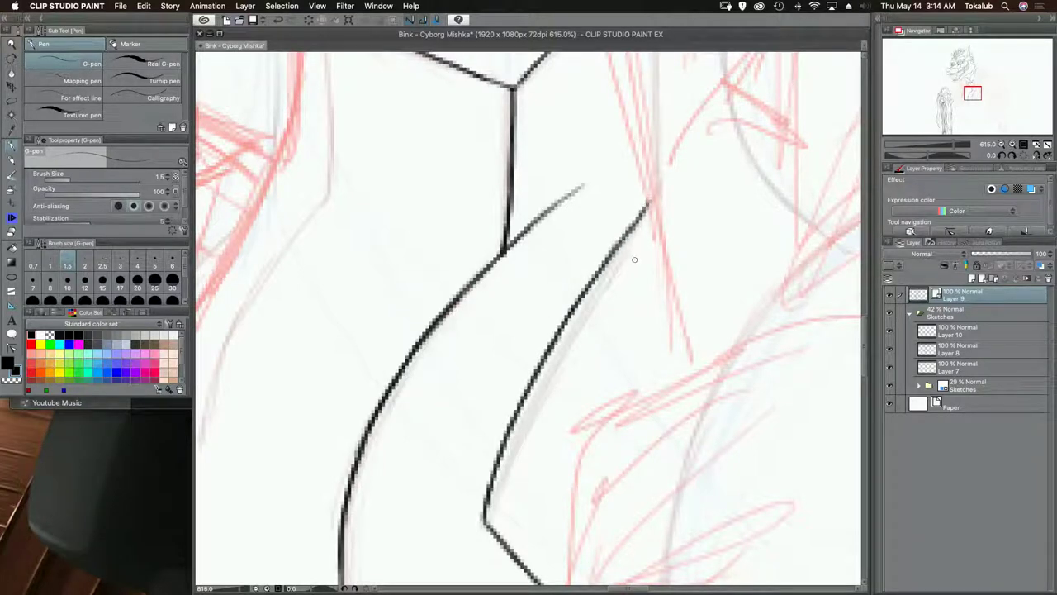
- Ink the stepped front panel contour, with its upper curve, short slanted notch and lower edge down to the base
scroll(634, 260, "left", 10)
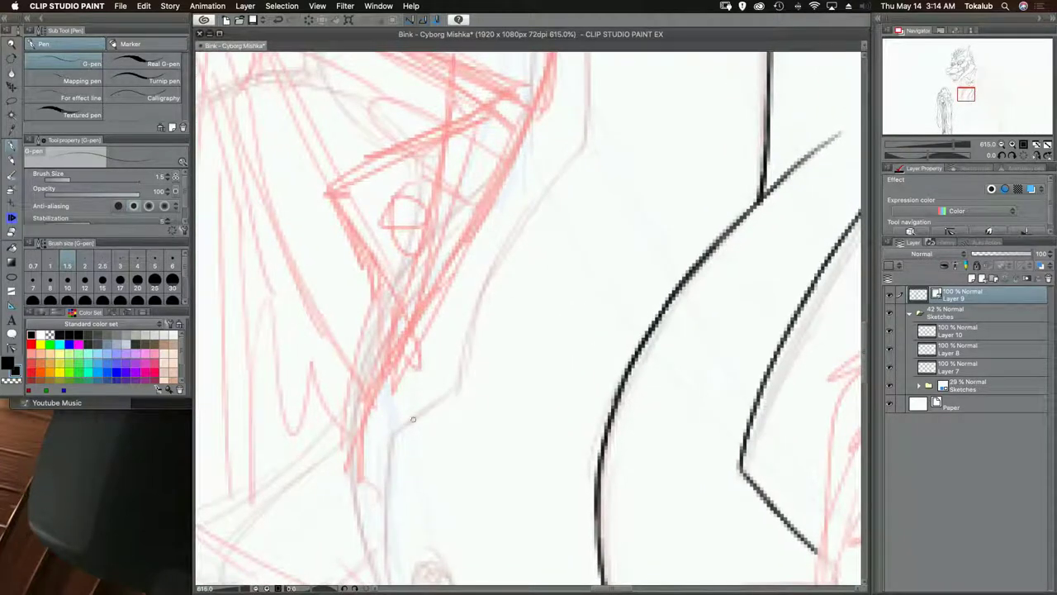
left_click_drag(396, 430, 461, 393)
scroll(469, 374, "up", 5)
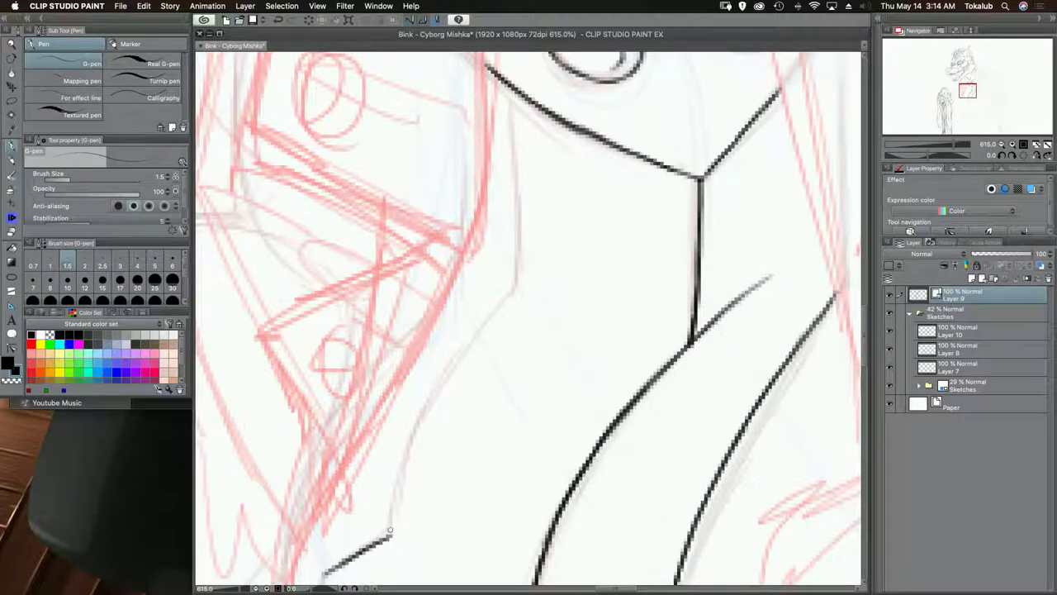
mouse_move(389, 535)
left_mouse_down()
mouse_move(411, 425)
mouse_move(514, 279)
mouse_move(506, 453)
mouse_move(490, 450)
mouse_move(487, 303)
mouse_move(447, 282)
mouse_move(435, 363)
mouse_move(437, 352)
mouse_move(440, 434)
left_mouse_up()
scroll(489, 383, "down", 10)
left_click_drag(436, 360, 449, 456)
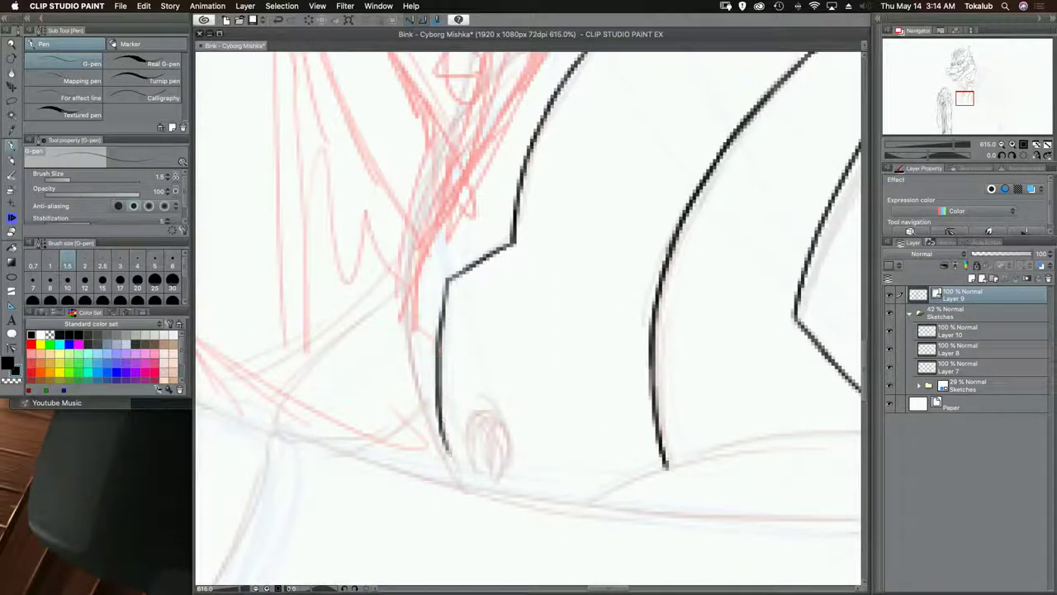
- Ink the outer front curve that meets the panel edge at the base, and the small double-rimmed oval beside it
mouse_move(436, 415)
left_mouse_down()
mouse_move(461, 489)
mouse_move(411, 363)
mouse_move(407, 322)
left_mouse_up()
left_click_drag(410, 374, 411, 274)
left_click_drag(416, 316, 413, 274)
left_click_drag(474, 412, 448, 365)
mouse_move(439, 405)
left_mouse_down()
mouse_move(461, 368)
mouse_move(479, 389)
mouse_move(438, 406)
mouse_move(462, 431)
mouse_move(480, 403)
mouse_move(459, 426)
mouse_move(474, 379)
left_mouse_up()
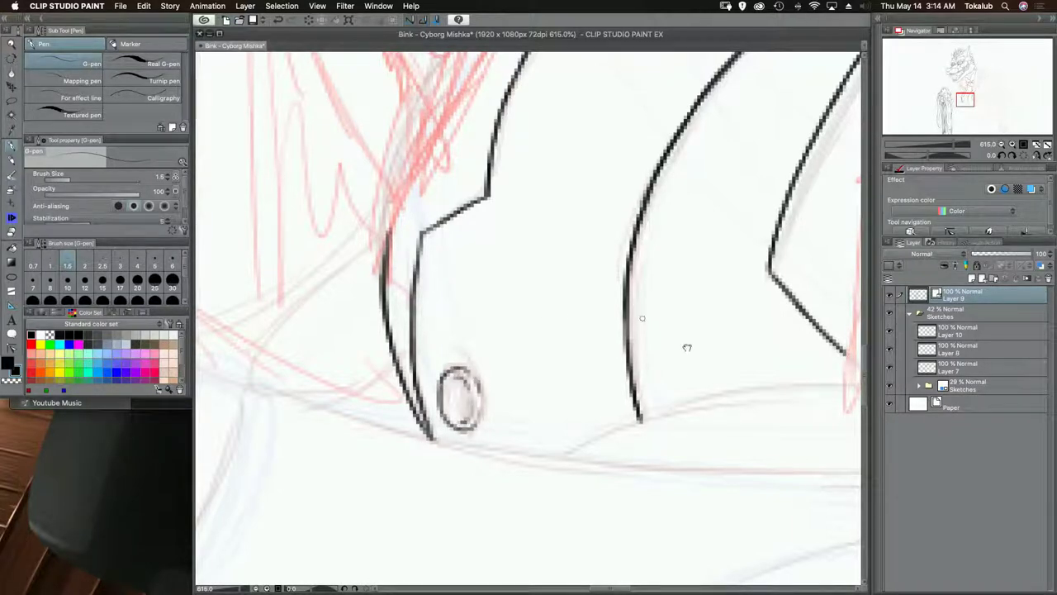
- Ink the rear neck line running downward past the upper tip of the rear panel's curve
left_click_drag(786, 386, 545, 355)
mouse_move(521, 263)
left_mouse_down()
mouse_move(545, 338)
mouse_move(569, 365)
left_mouse_up()
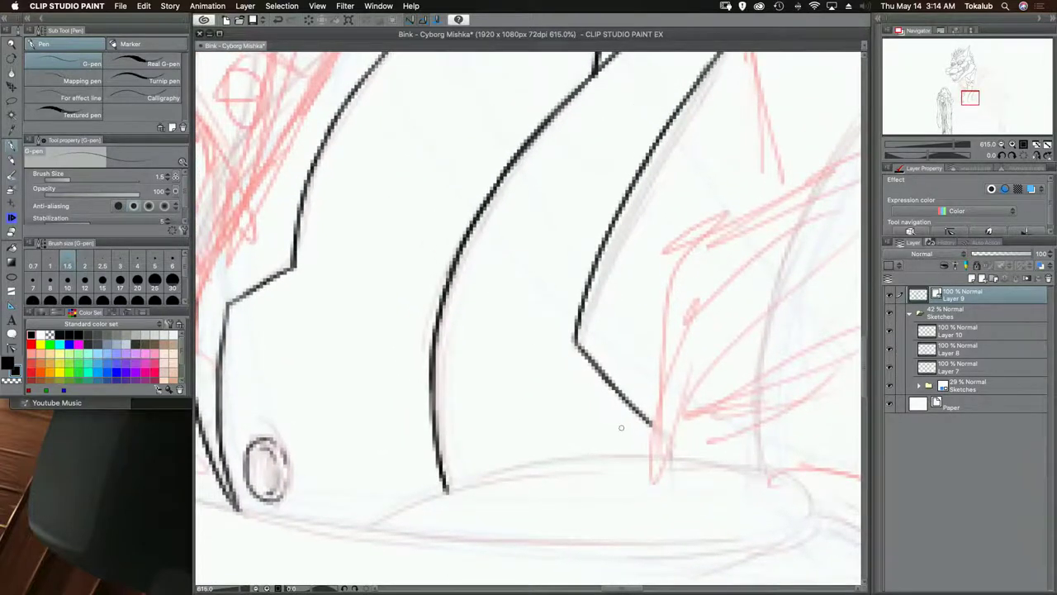
left_click_drag(623, 428, 600, 384)
left_click_drag(611, 253, 602, 313)
scroll(602, 312, "up", 3)
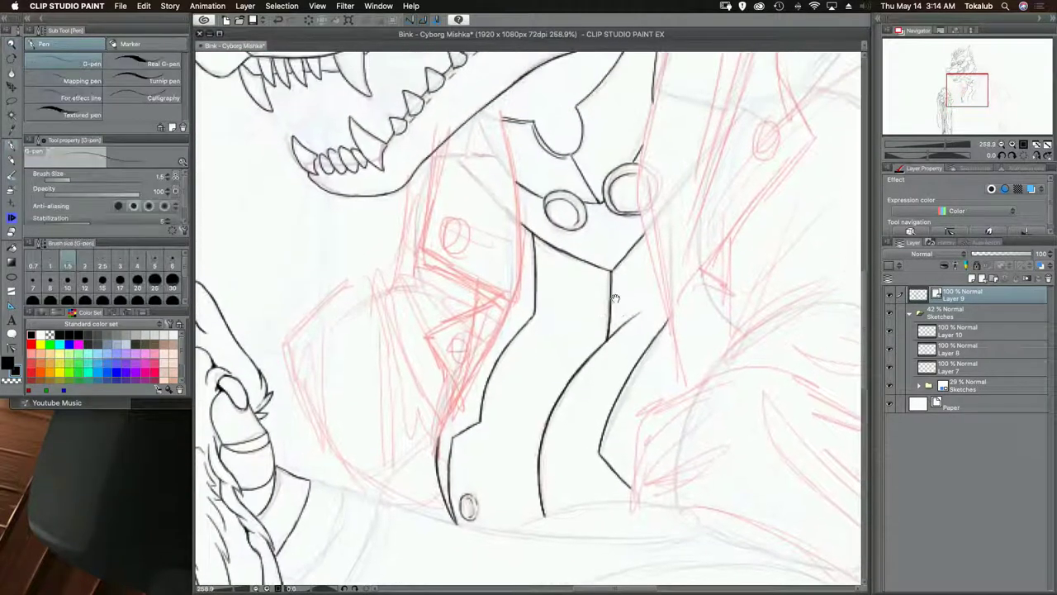
scroll(602, 300, "right", 5)
scroll(597, 300, "down", 2)
scroll(551, 379, "up", 2)
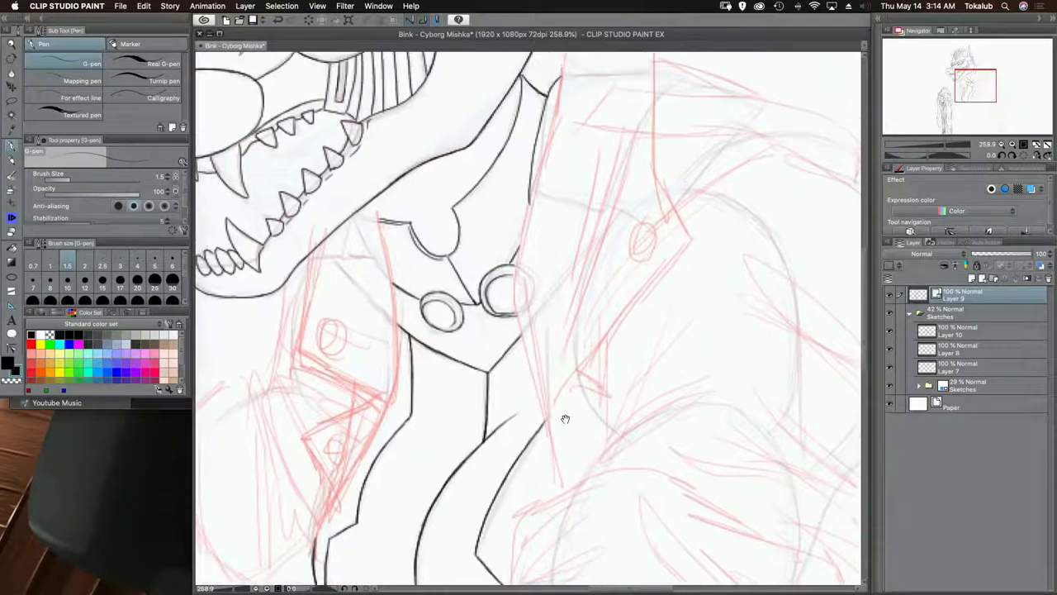
scroll(548, 433, "up", 5)
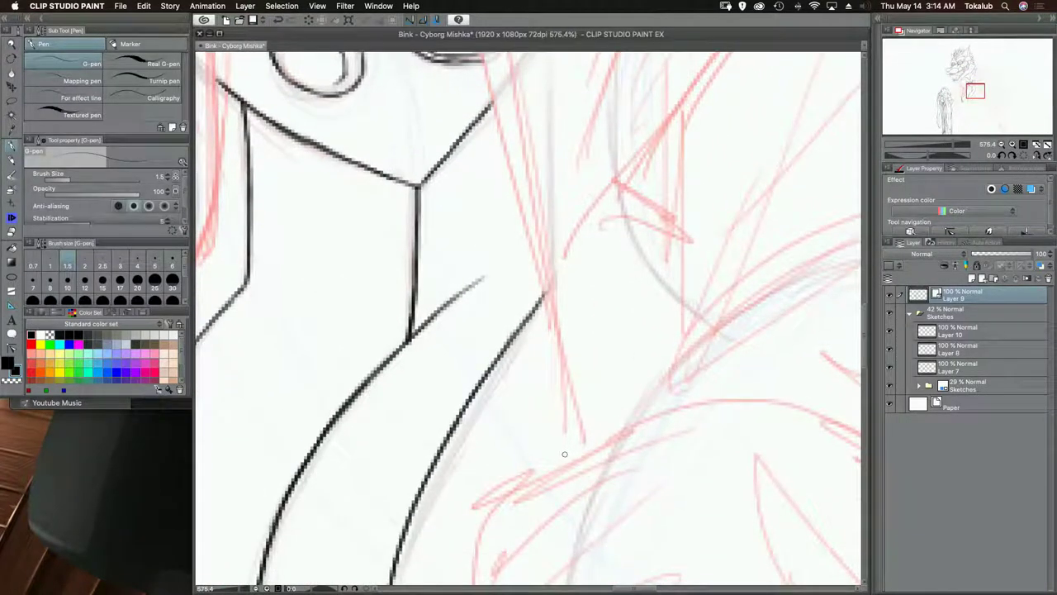
mouse_move(563, 461)
left_mouse_down()
mouse_move(555, 326)
mouse_move(579, 426)
left_mouse_up()
left_click_drag(566, 383, 592, 486)
scroll(563, 390, "up", 5)
left_click_drag(571, 413, 588, 474)
mouse_move(562, 380)
left_mouse_down()
mouse_move(585, 456)
mouse_move(583, 445)
left_mouse_up()
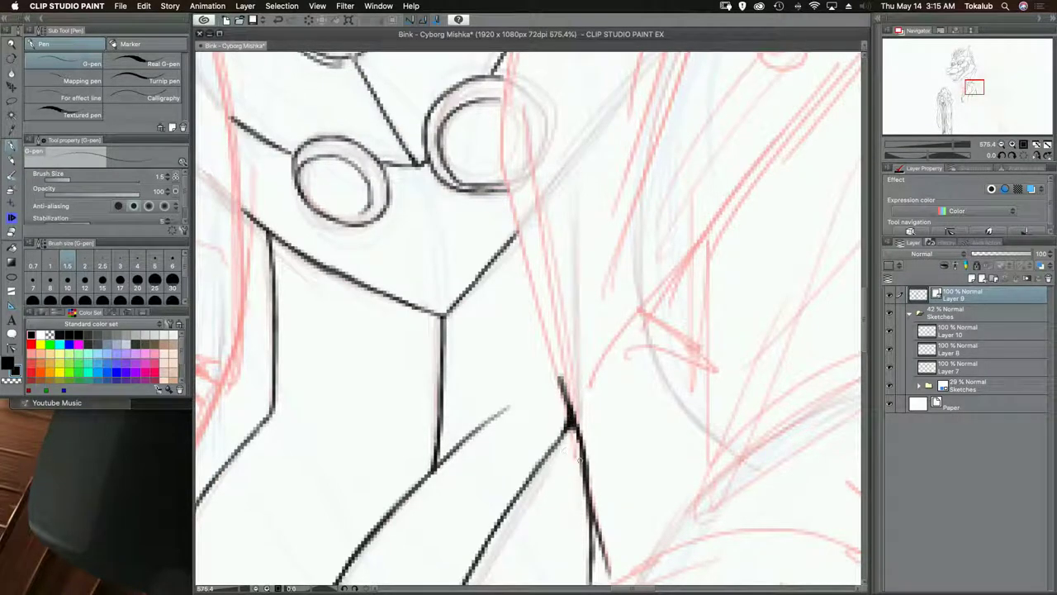
- Extend the rear neck line upward across the large ring's edge to the rounded strip behind the jaw
scroll(559, 382, "up", 5)
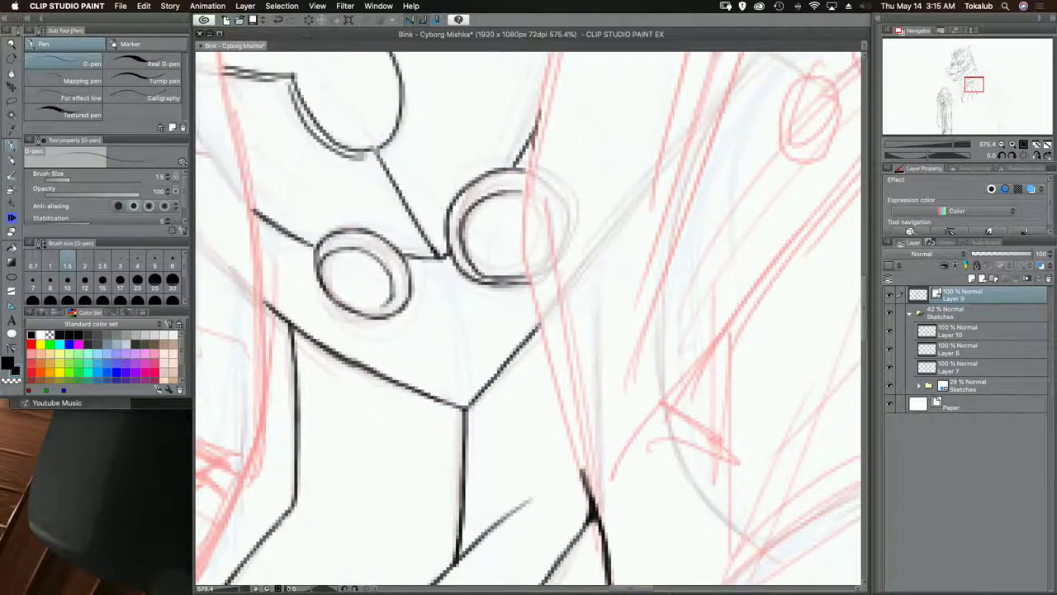
mouse_move(535, 142)
left_mouse_down()
mouse_move(521, 213)
mouse_move(539, 329)
mouse_move(533, 283)
left_mouse_up()
left_click_drag(518, 212, 565, 369)
left_click_drag(548, 308, 569, 385)
left_click_drag(556, 335, 574, 405)
mouse_move(540, 241)
left_mouse_down()
mouse_move(531, 328)
mouse_move(487, 402)
left_mouse_up()
mouse_move(493, 456)
left_mouse_down()
mouse_move(525, 314)
mouse_move(590, 131)
left_mouse_up()
mouse_move(542, 223)
left_mouse_down()
mouse_move(498, 432)
mouse_move(535, 339)
mouse_move(535, 355)
mouse_move(553, 190)
mouse_move(547, 176)
mouse_move(493, 168)
mouse_move(541, 222)
mouse_move(555, 290)
left_mouse_up()
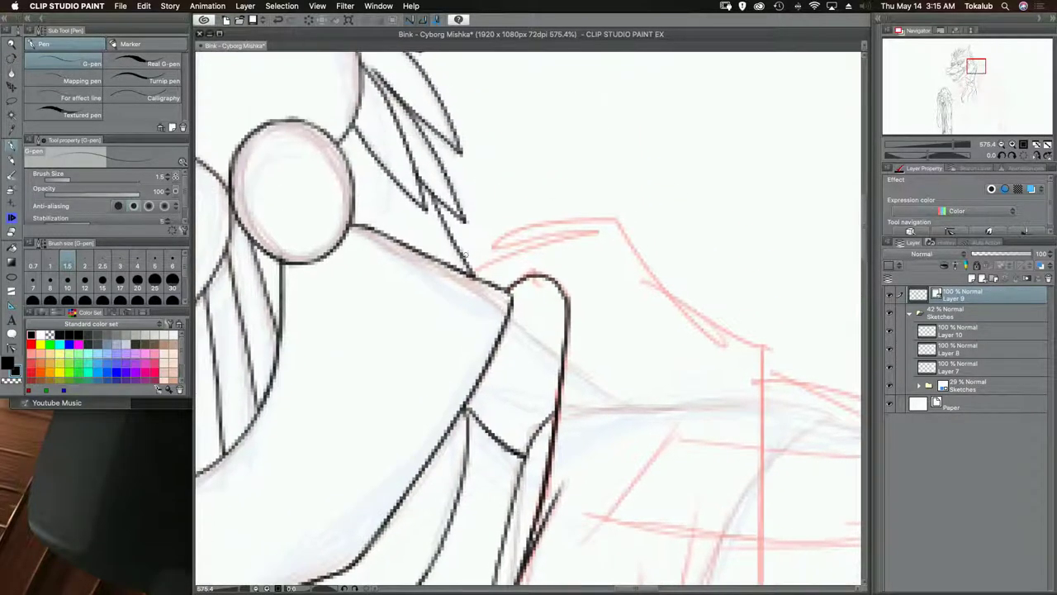
- Ink the collar's rising top edge from the fur tuft to its peak, and a short curved line across the rounded strip
mouse_move(465, 255)
left_mouse_down()
mouse_move(535, 226)
mouse_move(612, 218)
mouse_move(646, 261)
left_mouse_up()
scroll(555, 264, "right", 5)
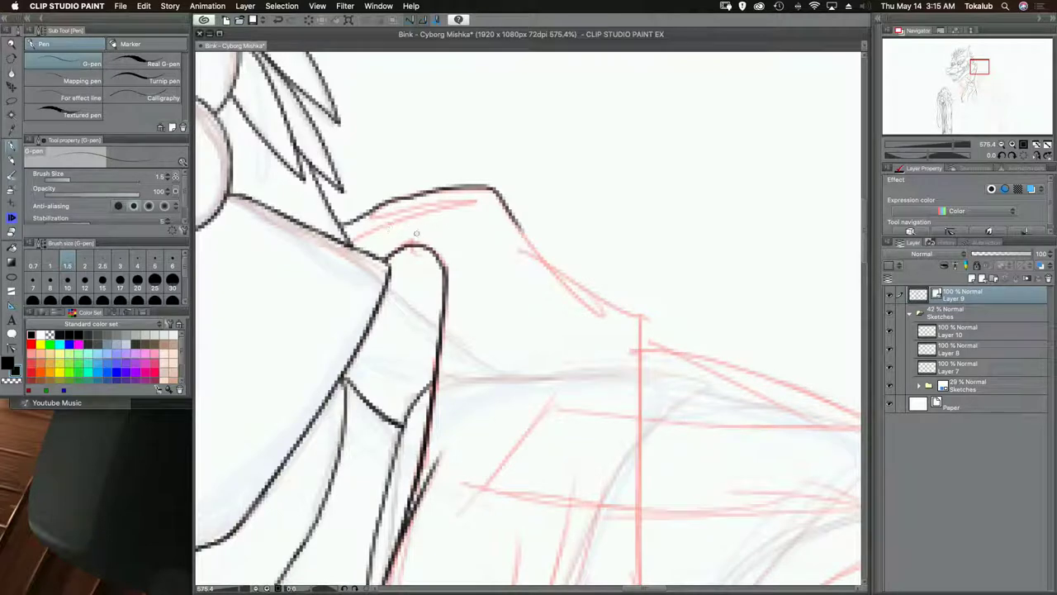
scroll(405, 333, "down", 3)
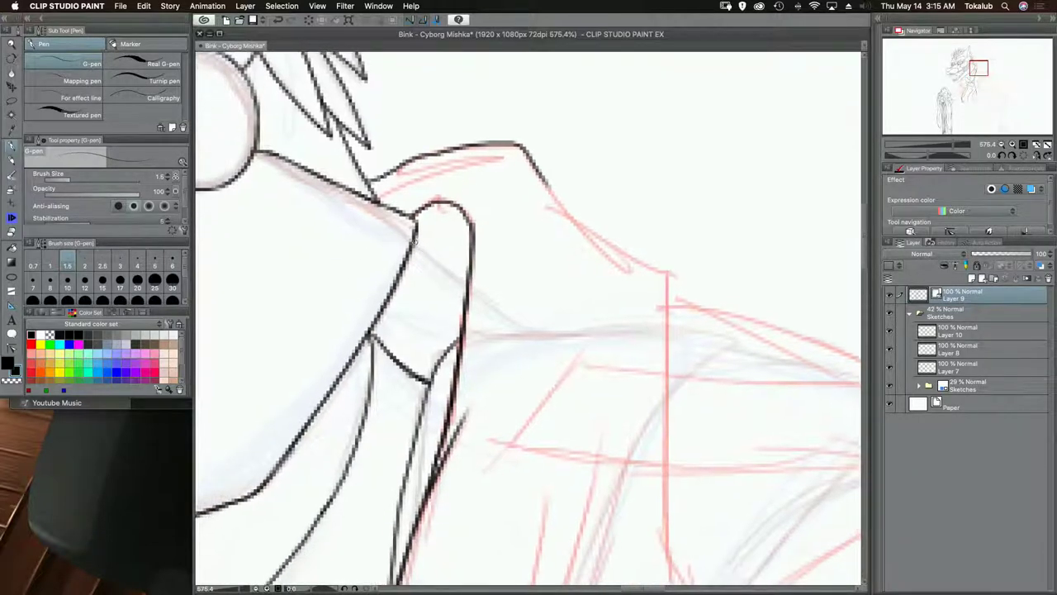
left_click_drag(414, 242, 454, 281)
- Ink the collar's rear slope descending from its peak to the corner, with a short accent line beneath it
scroll(537, 264, "up", 3)
scroll(537, 264, "right", 3)
left_click_drag(496, 221, 578, 316)
mouse_move(523, 256)
left_mouse_down()
mouse_move(590, 308)
mouse_move(569, 295)
left_mouse_up()
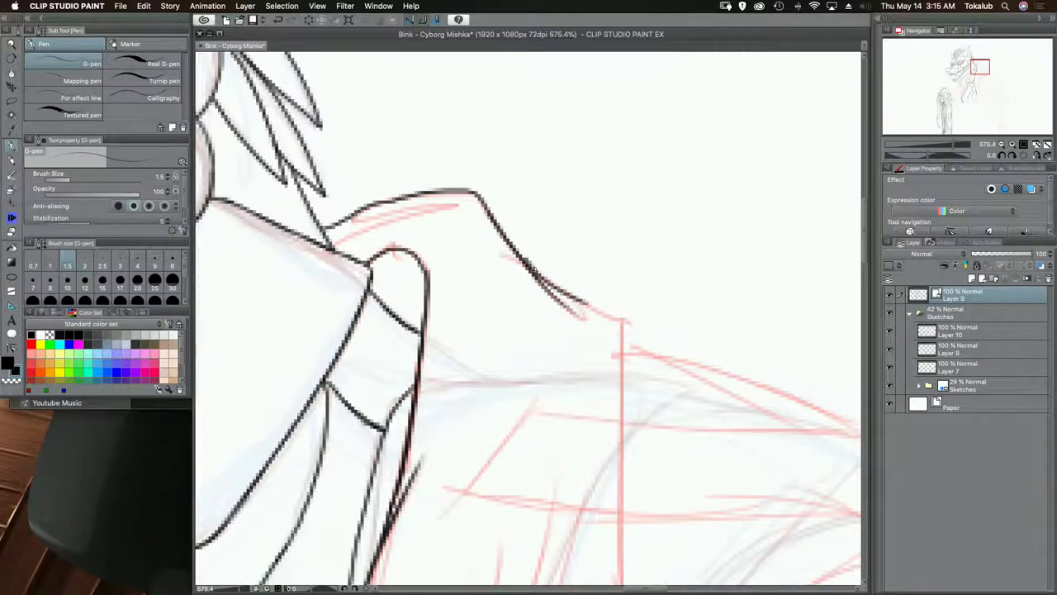
left_click_drag(506, 239, 618, 319)
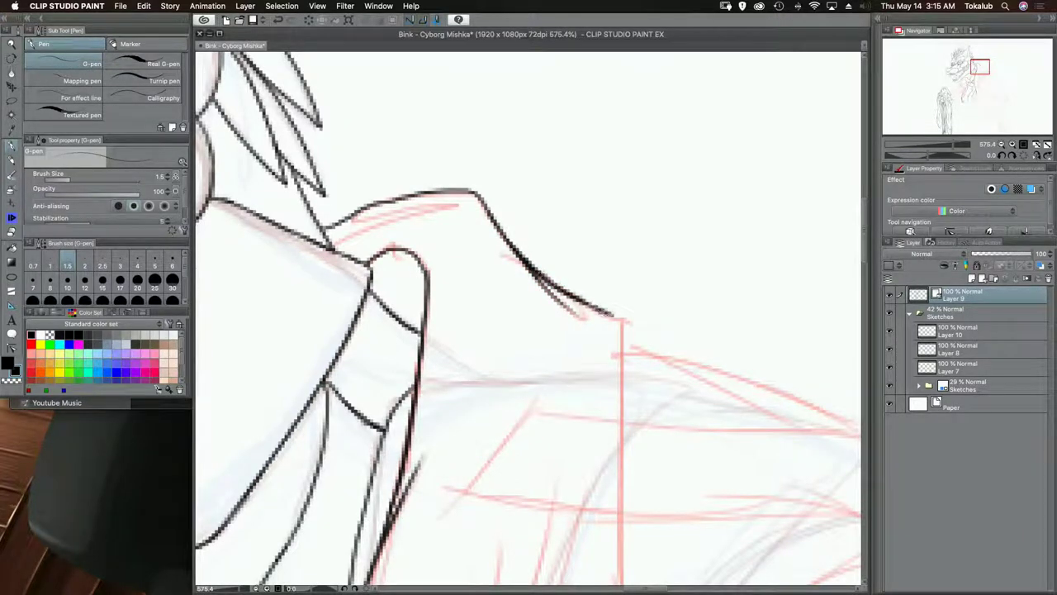
left_click_drag(563, 289, 630, 322)
- Ink the collar's vertical rear edge and its lower diagonal to the outer corner, with a short accent beside the bend
left_click_drag(599, 359, 595, 95)
mouse_move(602, 368)
left_mouse_down()
mouse_move(597, 338)
mouse_move(536, 425)
left_mouse_up()
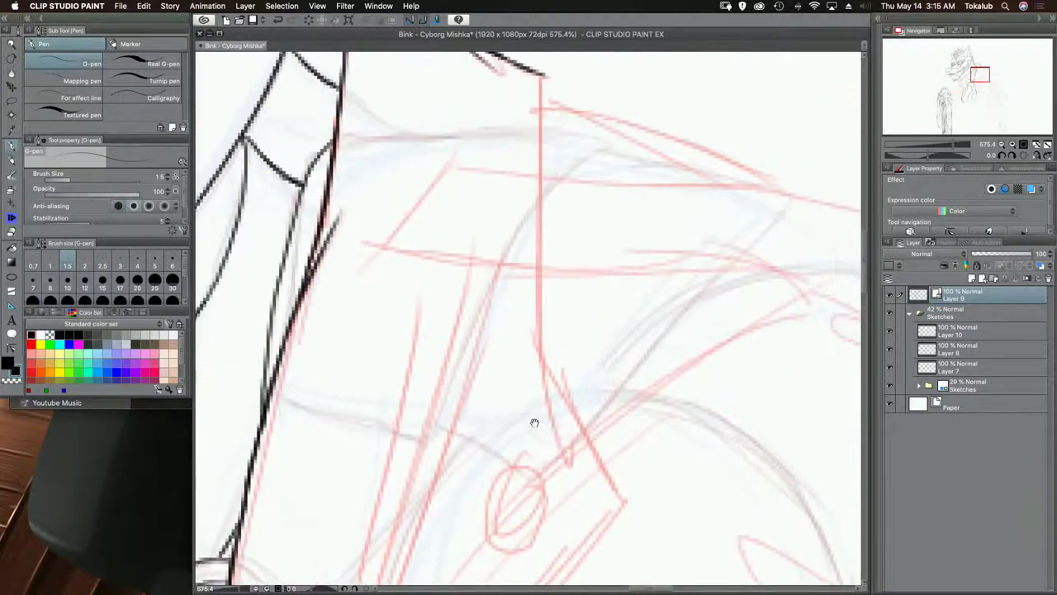
left_click_drag(588, 396, 592, 419)
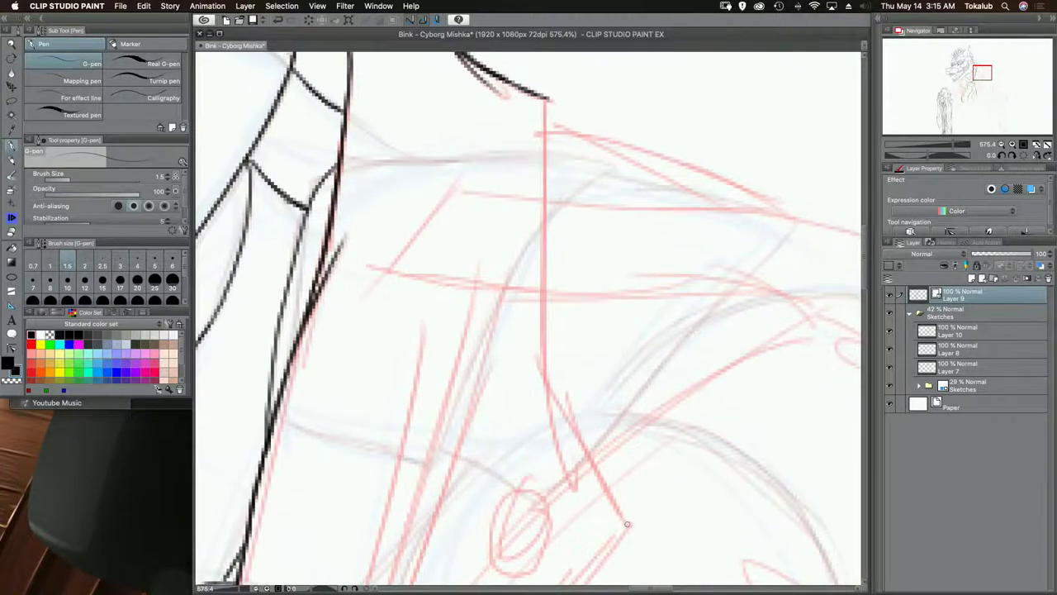
mouse_move(627, 524)
left_mouse_down()
mouse_move(561, 401)
mouse_move(543, 329)
left_mouse_up()
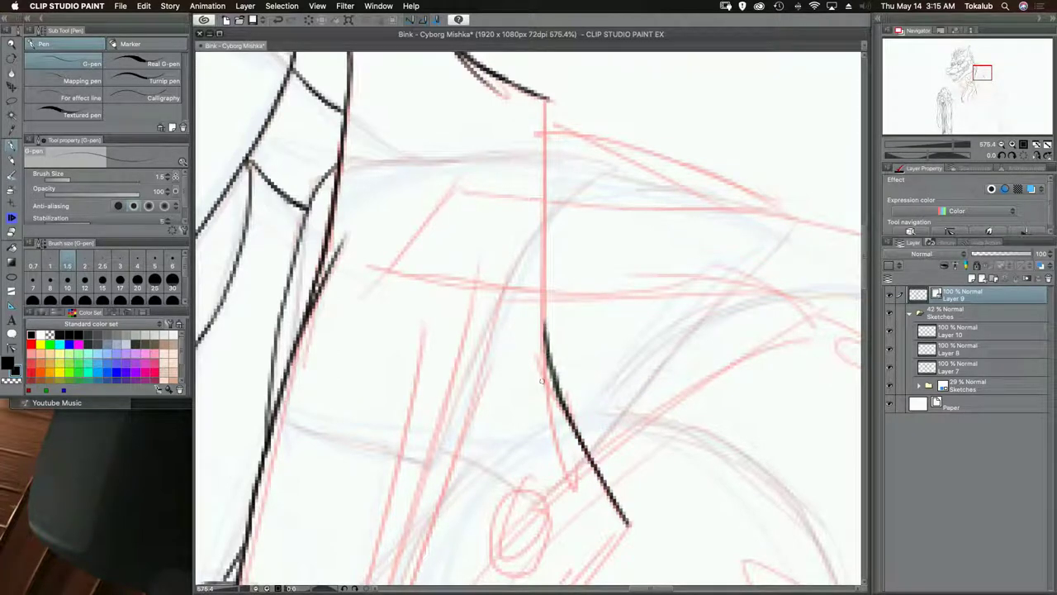
mouse_move(542, 378)
left_mouse_down()
mouse_move(573, 484)
mouse_move(567, 432)
left_mouse_up()
mouse_move(552, 361)
left_mouse_down()
mouse_move(566, 469)
mouse_move(555, 406)
left_mouse_up()
left_click_drag(556, 443, 555, 355)
left_click_drag(558, 419, 558, 318)
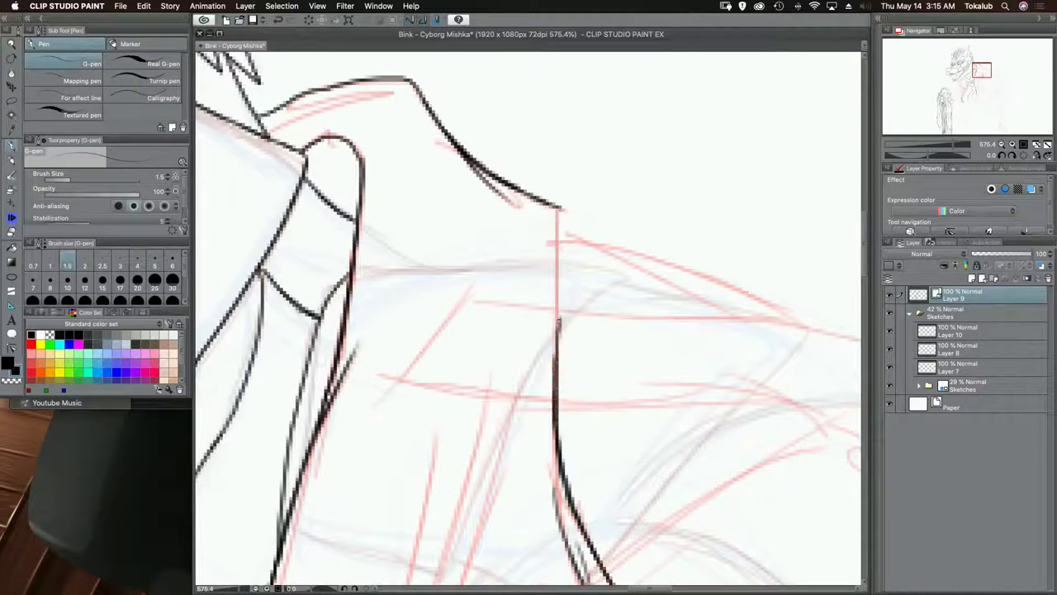
left_click_drag(560, 390, 556, 256)
left_click_drag(557, 334, 561, 231)
left_click_drag(559, 275, 561, 218)
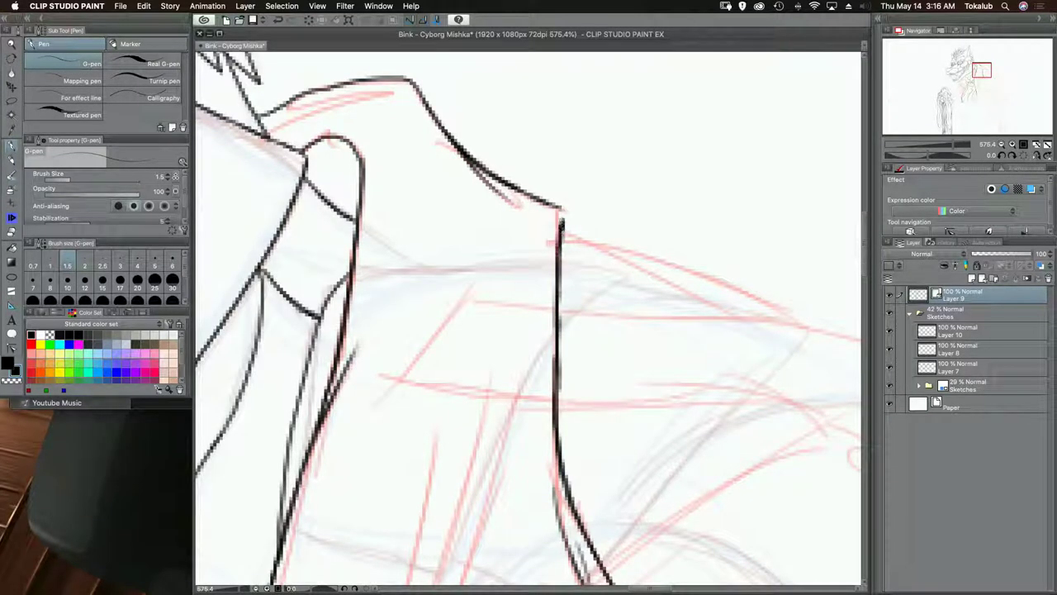
- Ink the small oval near the collar's outer corner and the long diagonal edge from that corner down to the rear neck line
scroll(529, 439, "down", 10)
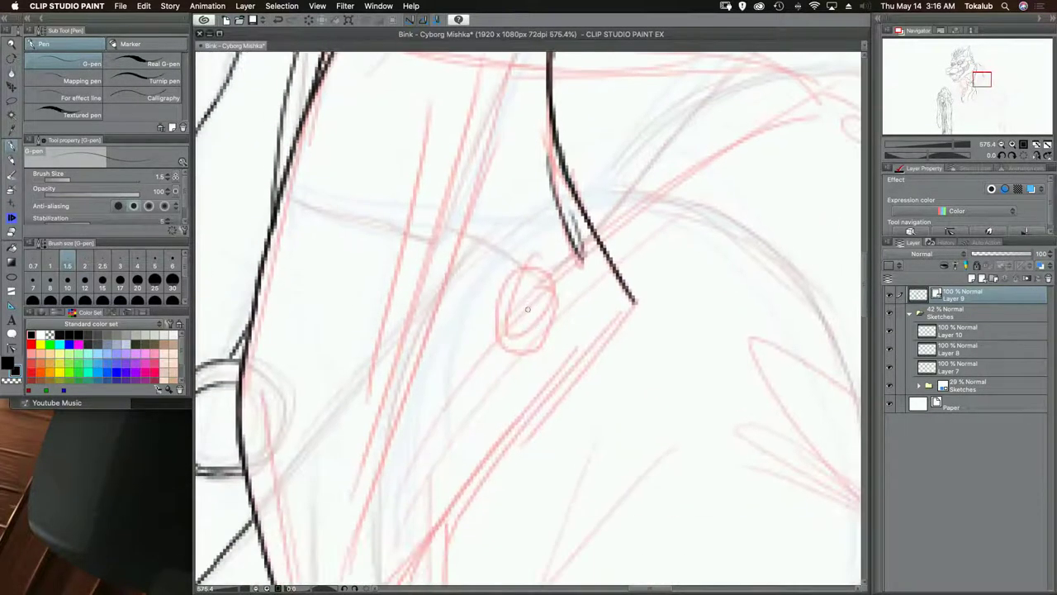
mouse_move(526, 336)
left_mouse_down()
mouse_move(508, 289)
mouse_move(524, 268)
mouse_move(543, 273)
mouse_move(551, 304)
left_mouse_up()
scroll(529, 347, "down", 6)
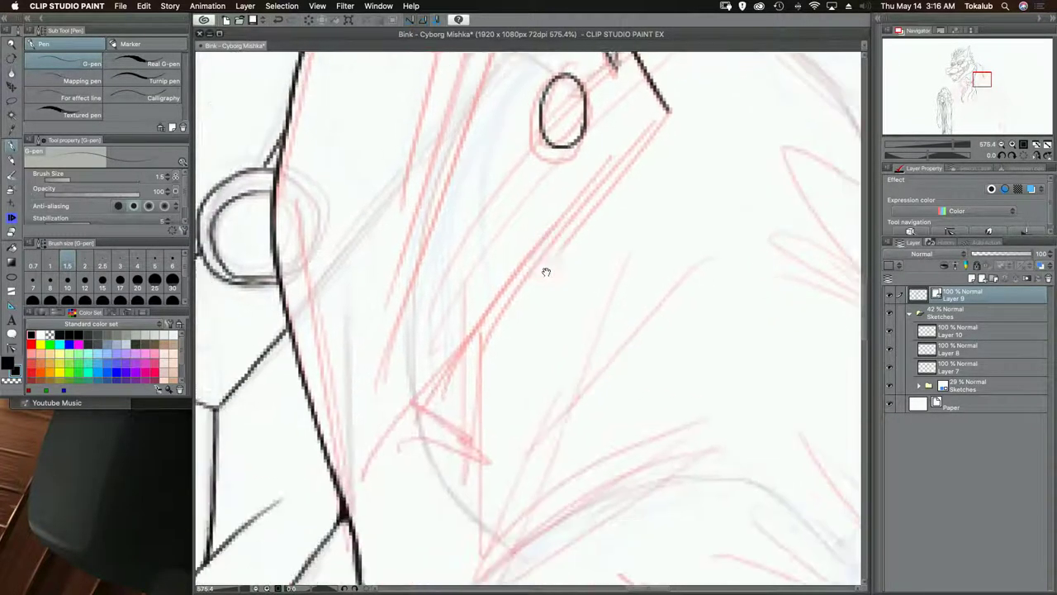
scroll(496, 364, "up", 1)
scroll(541, 310, "left", 2)
scroll(541, 310, "down", 1)
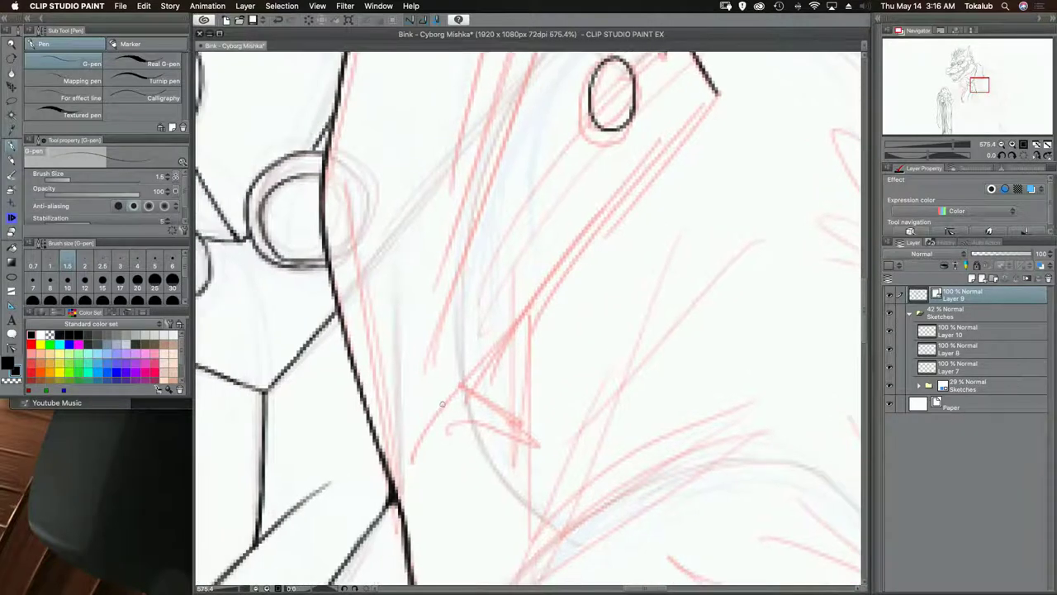
mouse_move(396, 483)
left_mouse_down()
mouse_move(418, 432)
mouse_move(717, 94)
left_mouse_up()
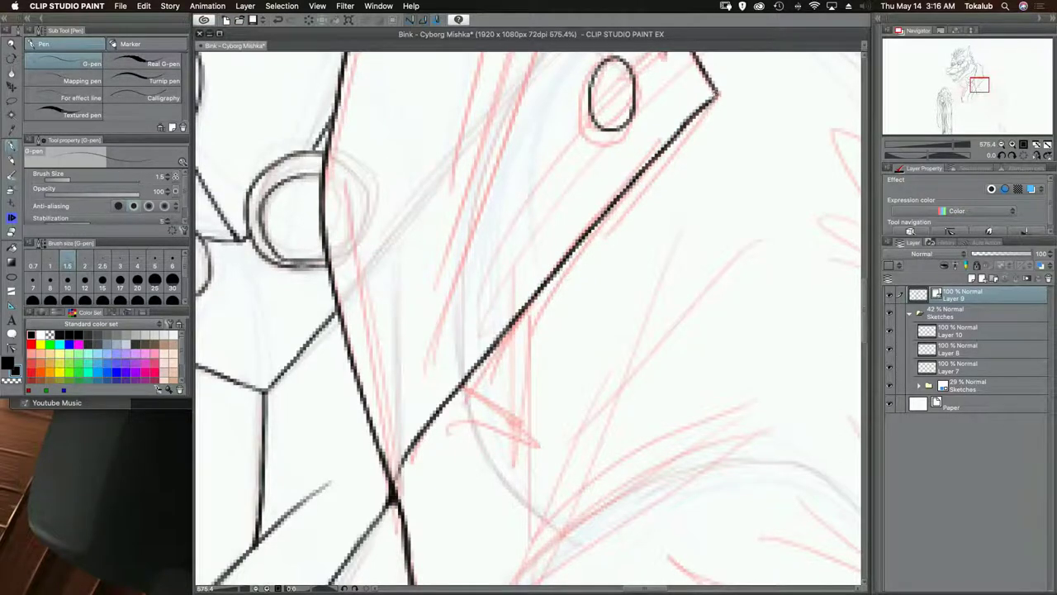
- Ink the long slanted line inside the collar, rising between the small oval and the rear neck line
left_click_drag(531, 210, 484, 366)
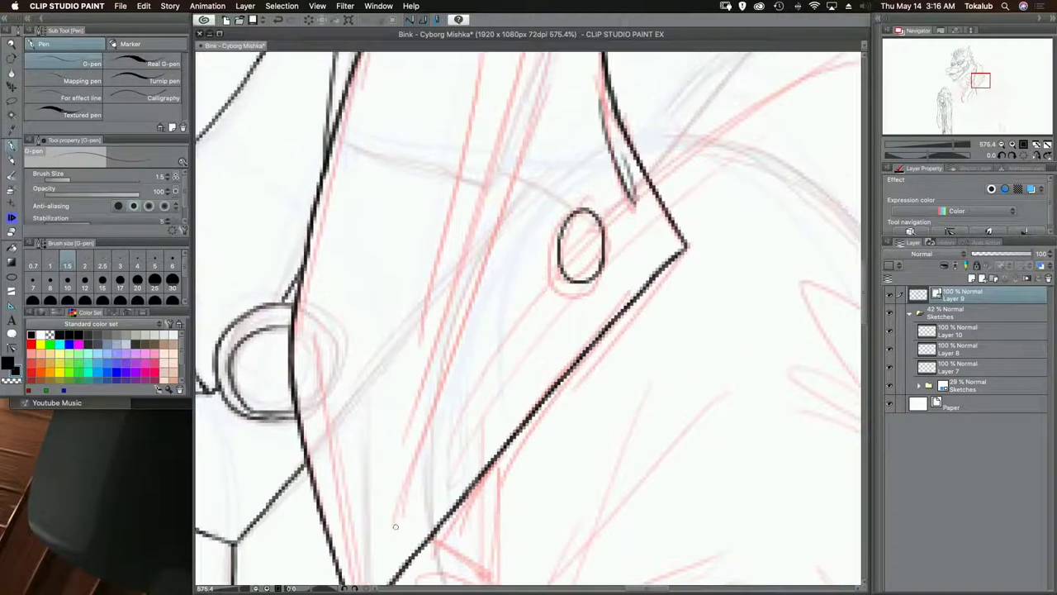
mouse_move(395, 529)
left_mouse_down()
mouse_move(479, 274)
mouse_move(494, 262)
left_mouse_up()
left_click_drag(494, 261, 450, 435)
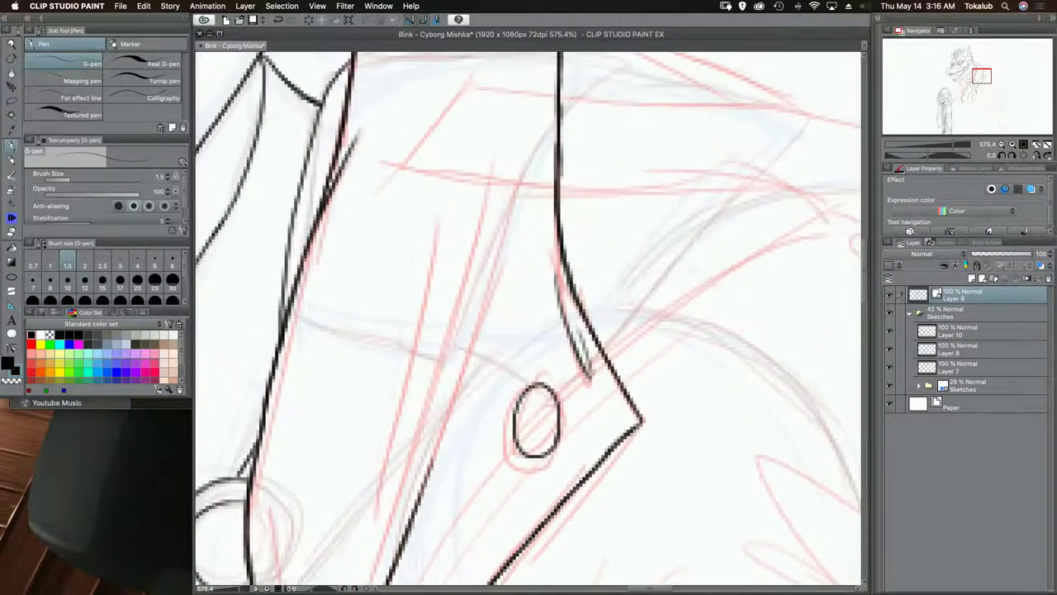
mouse_move(418, 495)
left_mouse_down()
mouse_move(490, 302)
mouse_move(522, 165)
left_mouse_up()
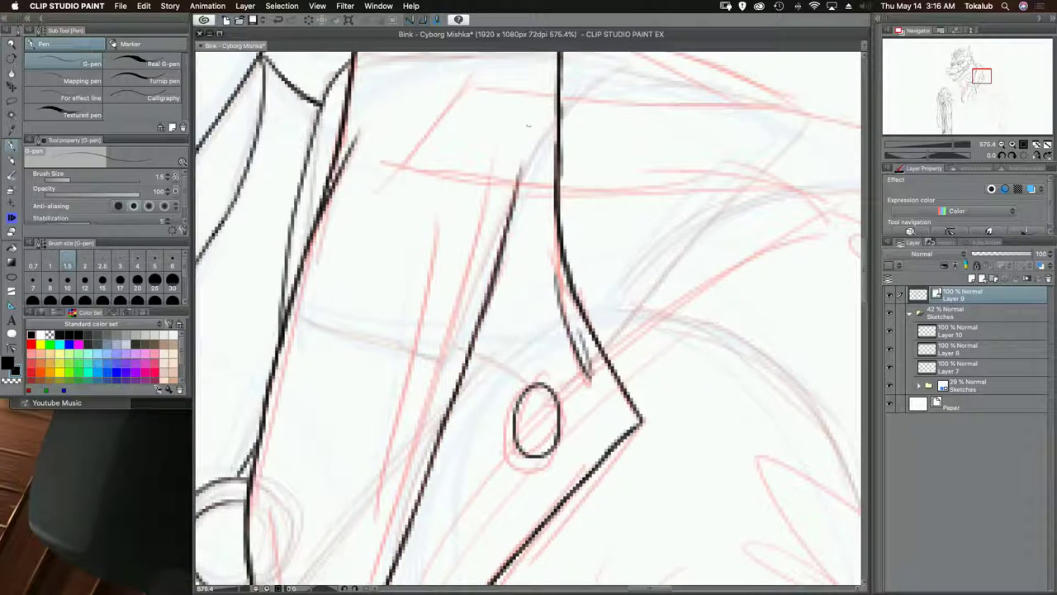
- Rotate the canvas and ink a second long line alongside the collar's slanted inner line
mouse_move(478, 301)
left_mouse_down()
mouse_move(637, 274)
mouse_move(608, 256)
left_mouse_up()
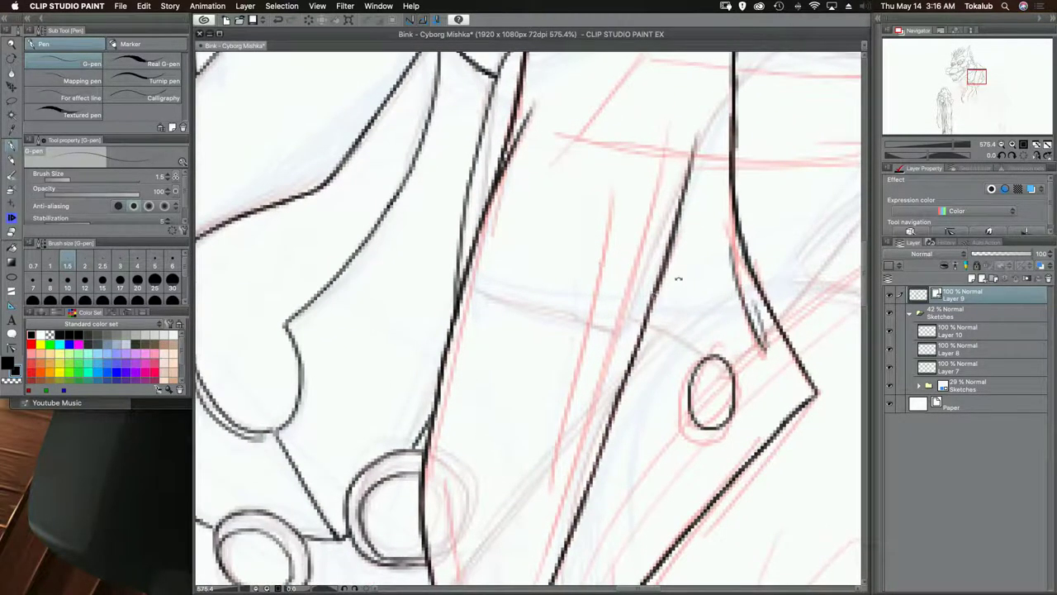
left_click_drag(679, 280, 643, 215)
left_click_drag(586, 251, 593, 316)
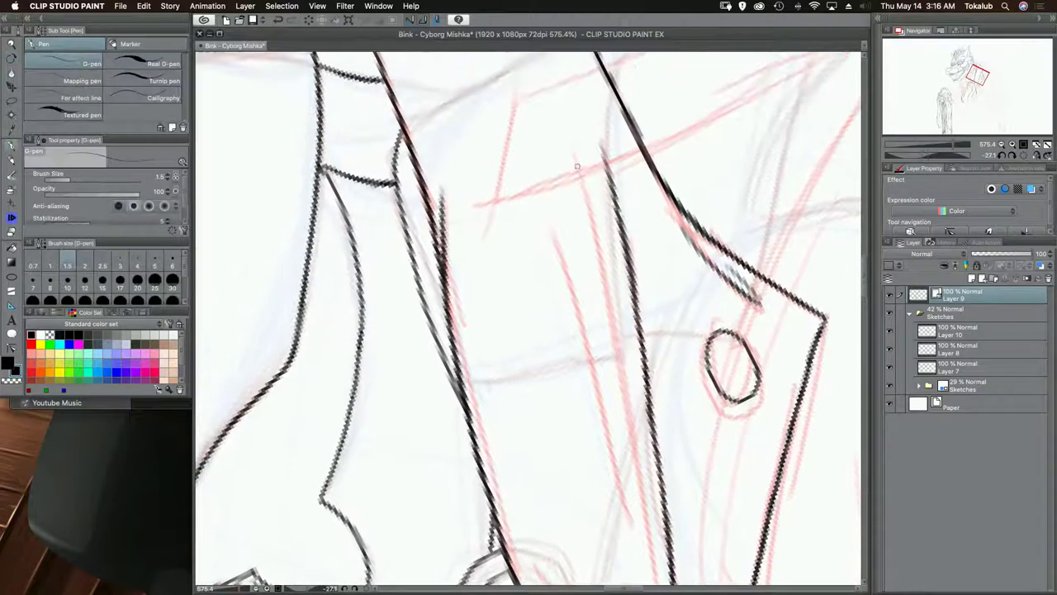
left_click_drag(566, 122, 598, 270)
left_click_drag(584, 190, 610, 324)
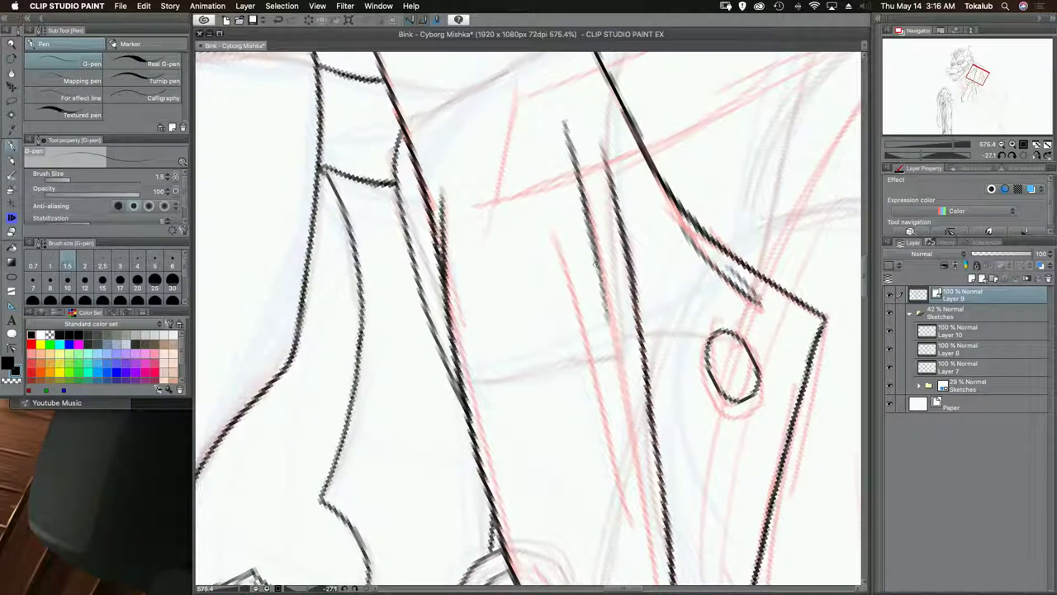
left_click_drag(590, 216, 617, 365)
left_click_drag(598, 261, 620, 411)
left_click_drag(620, 412, 595, 277)
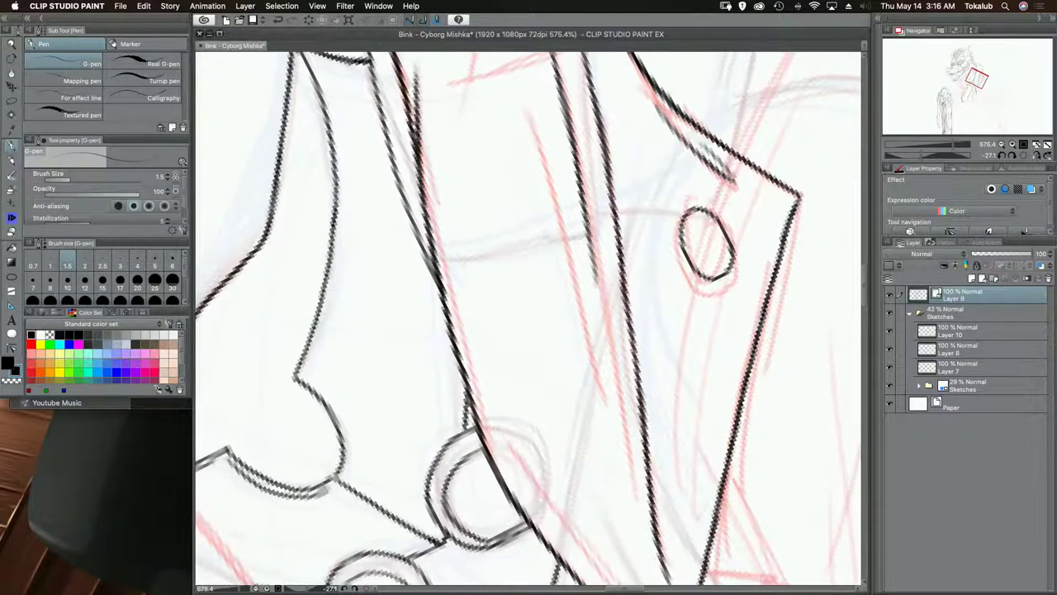
left_click_drag(583, 215, 618, 367)
left_click_drag(598, 269, 630, 419)
left_click_drag(611, 352, 643, 492)
left_click_drag(623, 418, 644, 509)
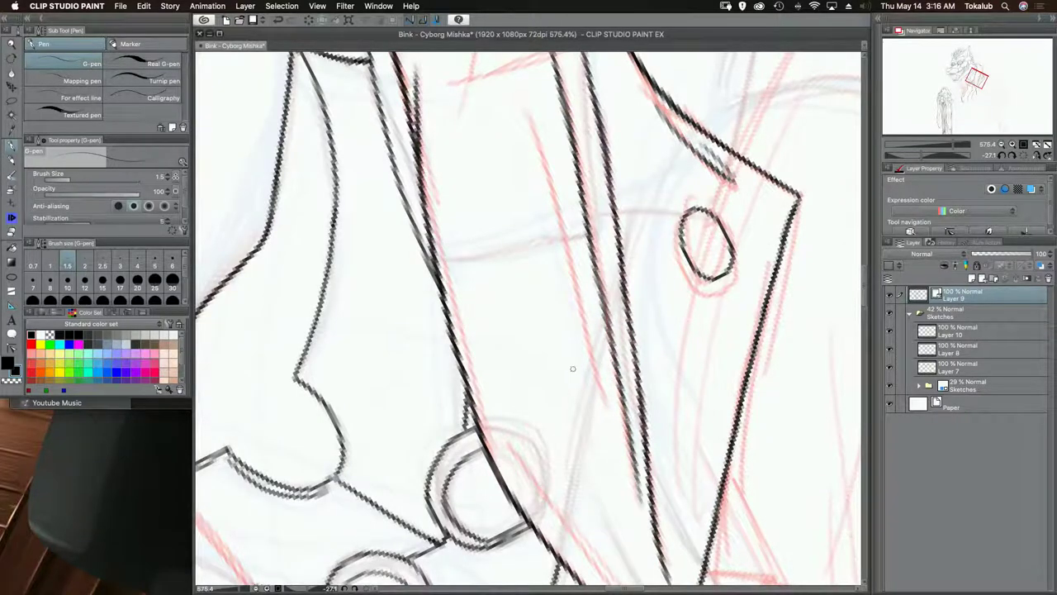
- Ink a third, shorter line in front of the collar's two long inner lines, and the short doubled slanted line above it
left_click_drag(573, 368, 622, 505)
left_click_drag(558, 206, 619, 380)
left_click_drag(590, 282, 630, 427)
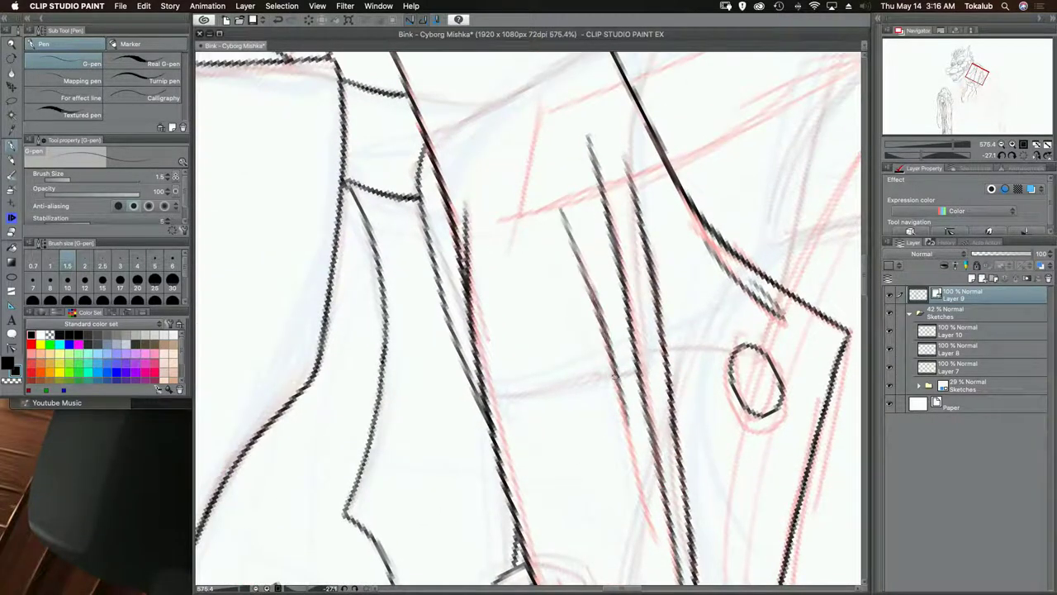
mouse_move(615, 377)
left_mouse_down()
mouse_move(584, 248)
mouse_move(620, 396)
left_mouse_up()
left_click_drag(603, 323, 626, 432)
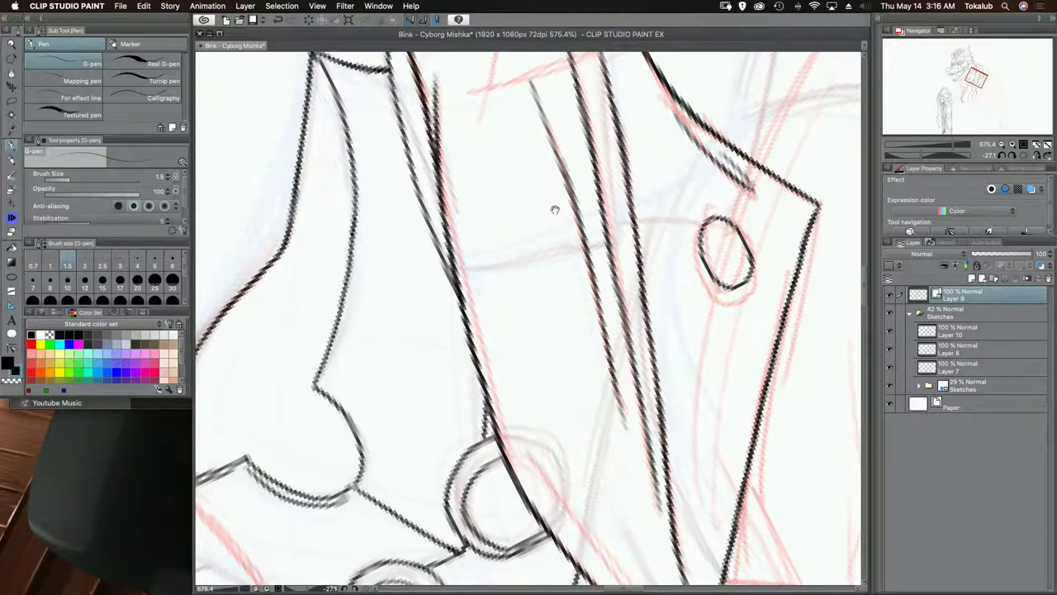
mouse_move(555, 209)
left_mouse_down()
mouse_move(570, 382)
mouse_move(532, 396)
mouse_move(554, 269)
left_mouse_up()
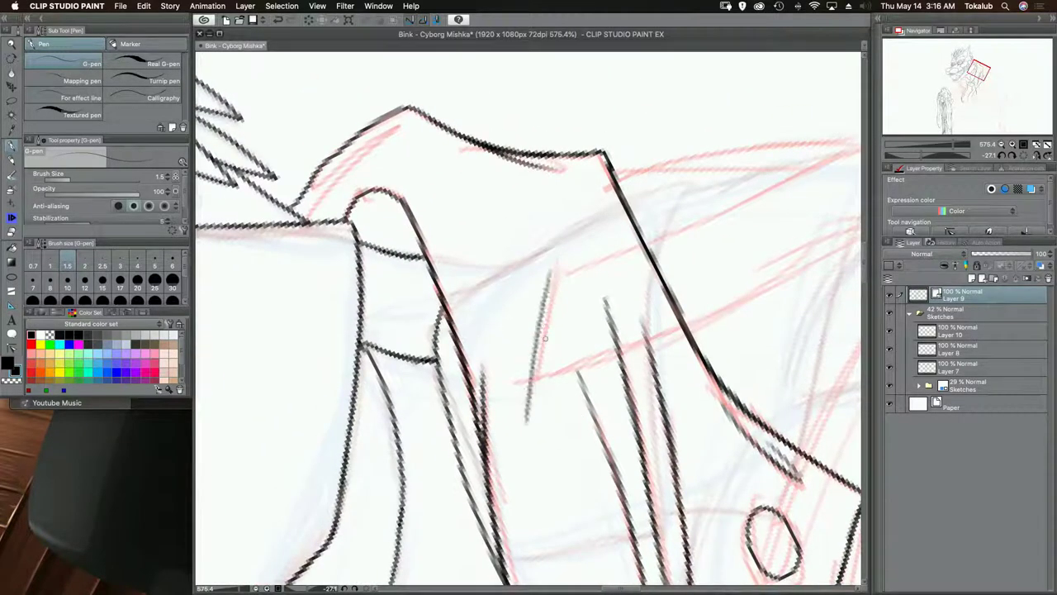
left_click_drag(537, 385, 558, 259)
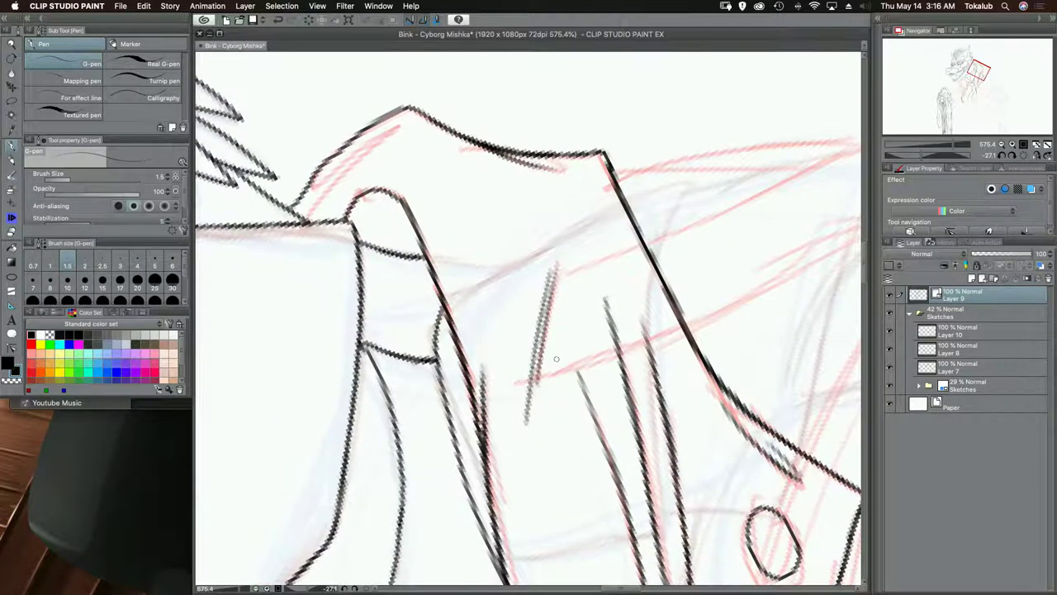
- Ink a small oval inside the front neck panel below the jaw, redrawing it with the canvas rotated the other way
left_click_drag(636, 478, 546, 181)
left_click_drag(599, 461, 543, 257)
left_click_drag(652, 389, 609, 354)
left_click_drag(684, 312, 672, 368)
mouse_move(493, 371)
left_mouse_down()
mouse_move(594, 323)
mouse_move(526, 378)
mouse_move(619, 309)
mouse_move(603, 385)
mouse_move(535, 364)
mouse_move(525, 386)
mouse_move(567, 350)
mouse_move(524, 314)
mouse_move(520, 386)
mouse_move(552, 371)
mouse_move(567, 401)
left_mouse_up()
key("shift+space")
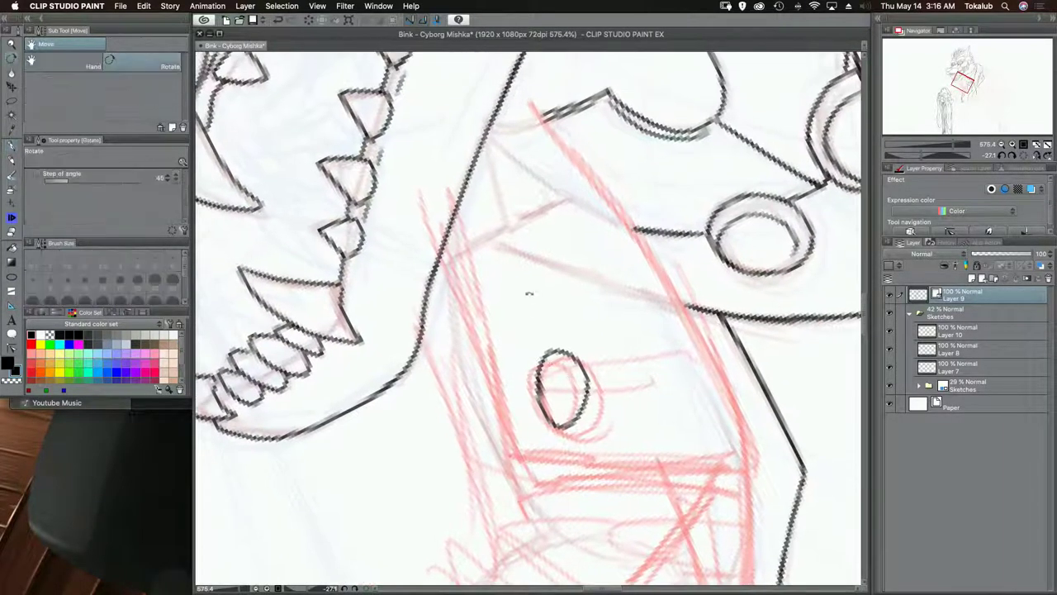
mouse_move(531, 295)
left_mouse_down()
mouse_move(631, 308)
mouse_move(628, 321)
left_mouse_up()
key("super+z")
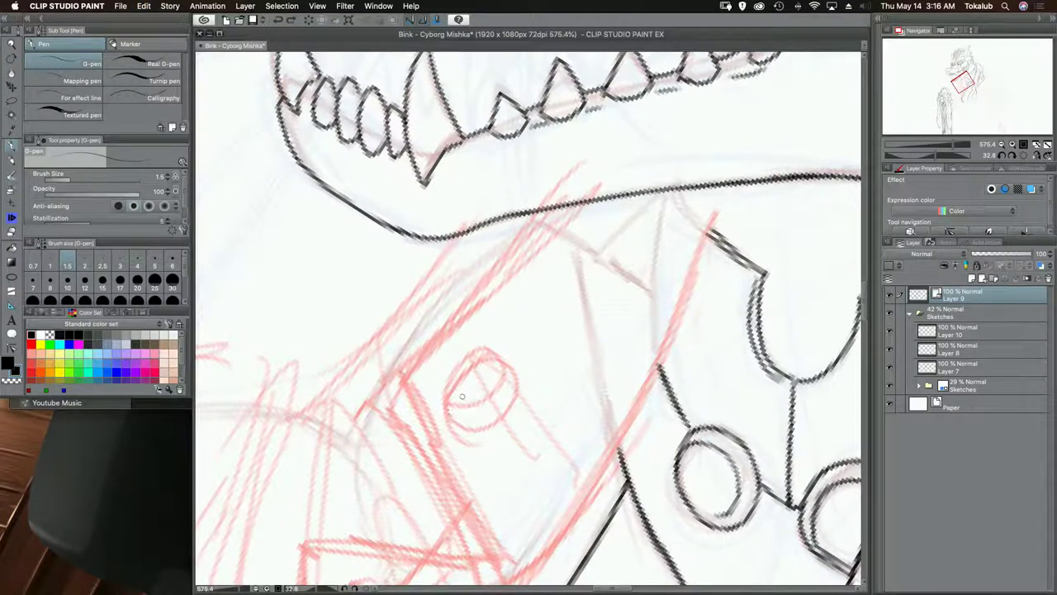
mouse_move(461, 397)
left_mouse_down()
mouse_move(488, 353)
mouse_move(472, 400)
mouse_move(461, 379)
left_mouse_up()
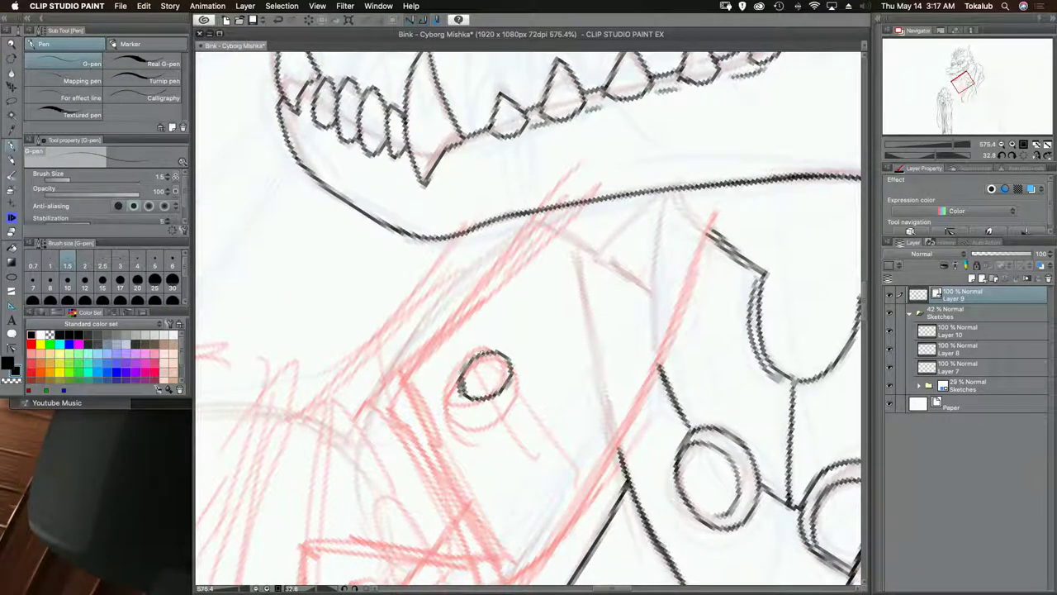
- Ink the lower edge of the front collar flap below the small oval, and its front edge rising to the jaw
scroll(496, 364, "down", 5)
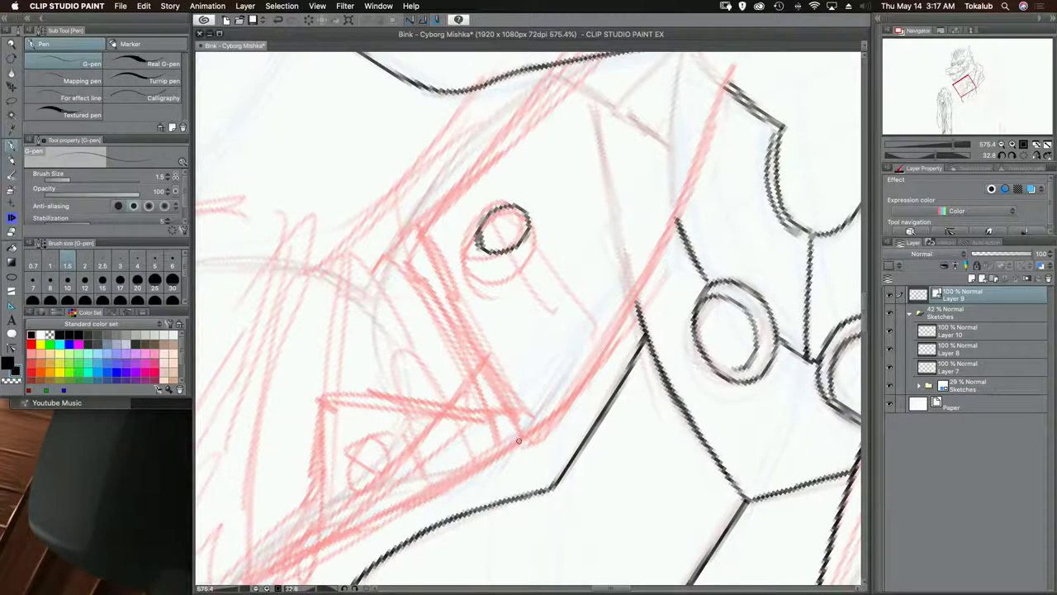
left_click_drag(519, 441, 446, 309)
mouse_move(473, 345)
left_mouse_down()
mouse_move(532, 452)
mouse_move(489, 401)
mouse_move(459, 339)
mouse_move(546, 261)
mouse_move(614, 175)
left_mouse_up()
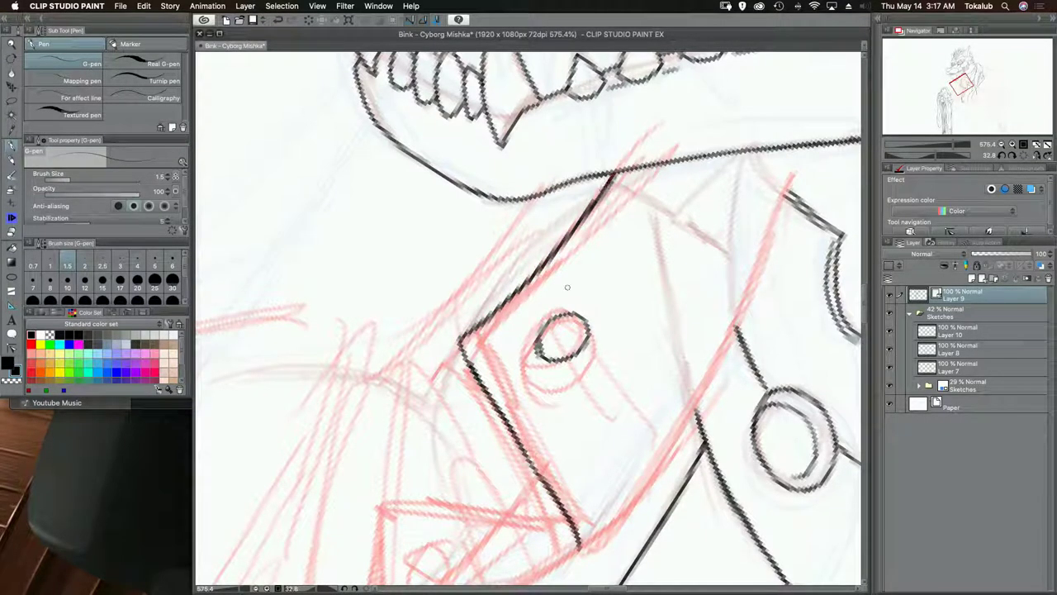
- Ink the front collar flap's long inner edge, from its lower corner up along the neck plates toward the jaw
scroll(568, 287, "down", 5)
mouse_move(552, 417)
left_mouse_down()
mouse_move(595, 382)
mouse_move(653, 297)
mouse_move(728, 137)
left_mouse_up()
scroll(727, 149, "up", 5)
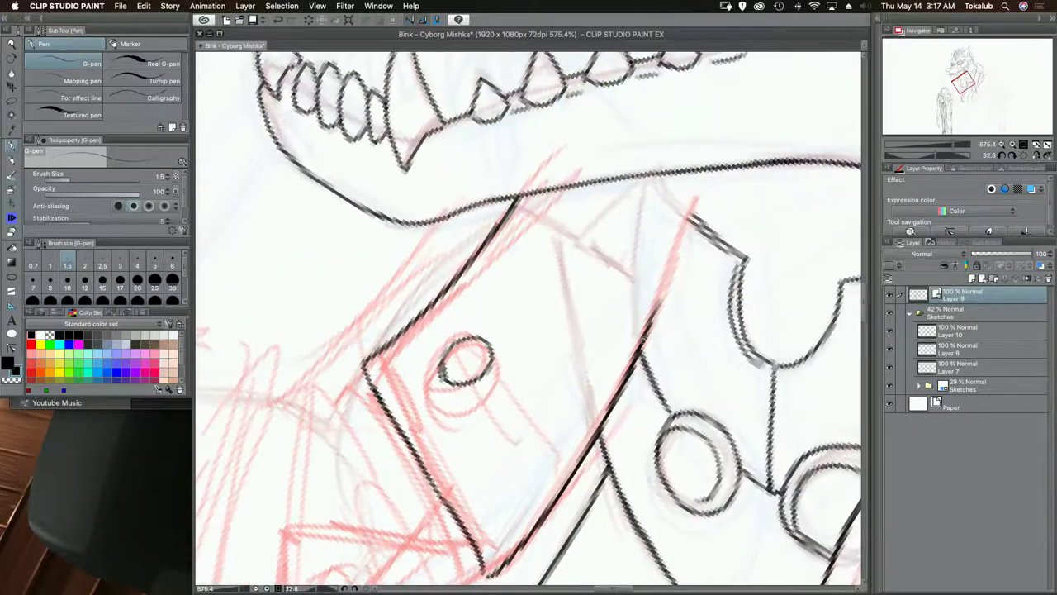
left_click_drag(644, 338, 708, 172)
- Rotate the canvas and ink the jacket's front edge from the collar flap's lower corner down to the already inked line
scroll(621, 300, "down", 7)
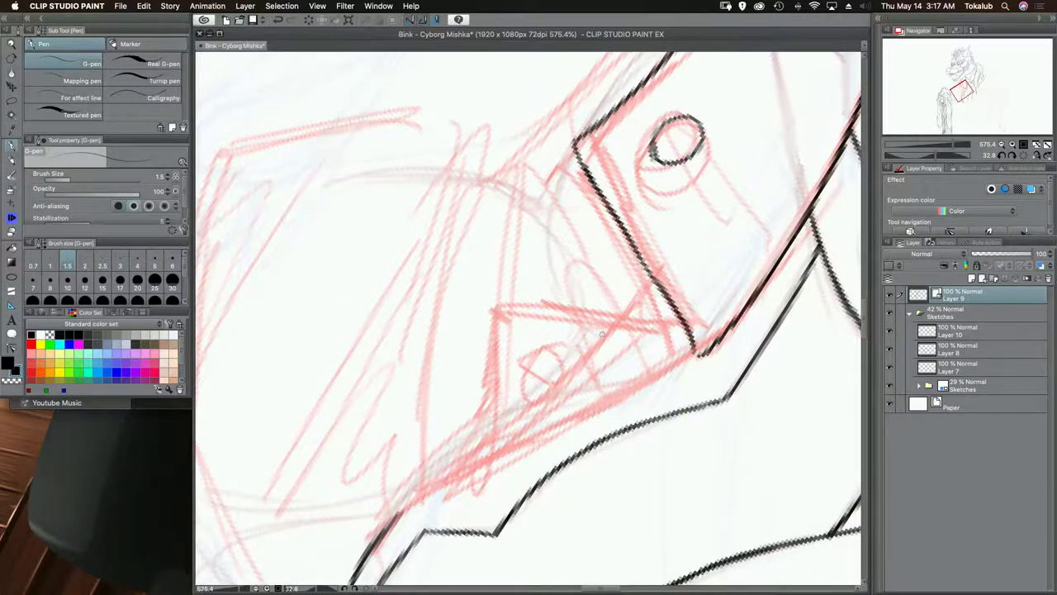
scroll(602, 334, "right", 7)
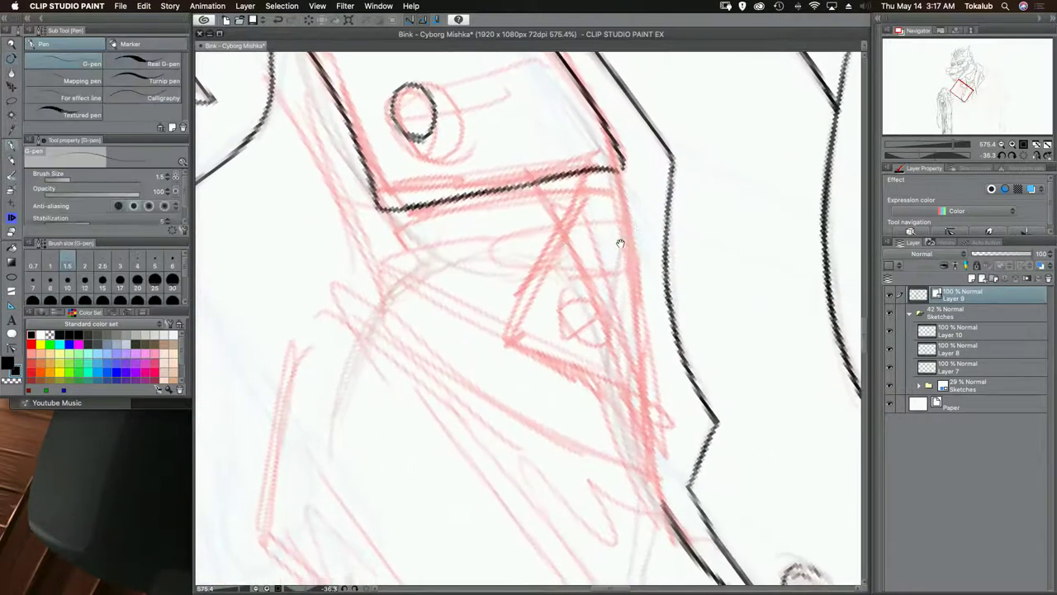
scroll(620, 243, "right", 2)
left_click_drag(605, 162, 626, 348)
left_click_drag(623, 357, 610, 257)
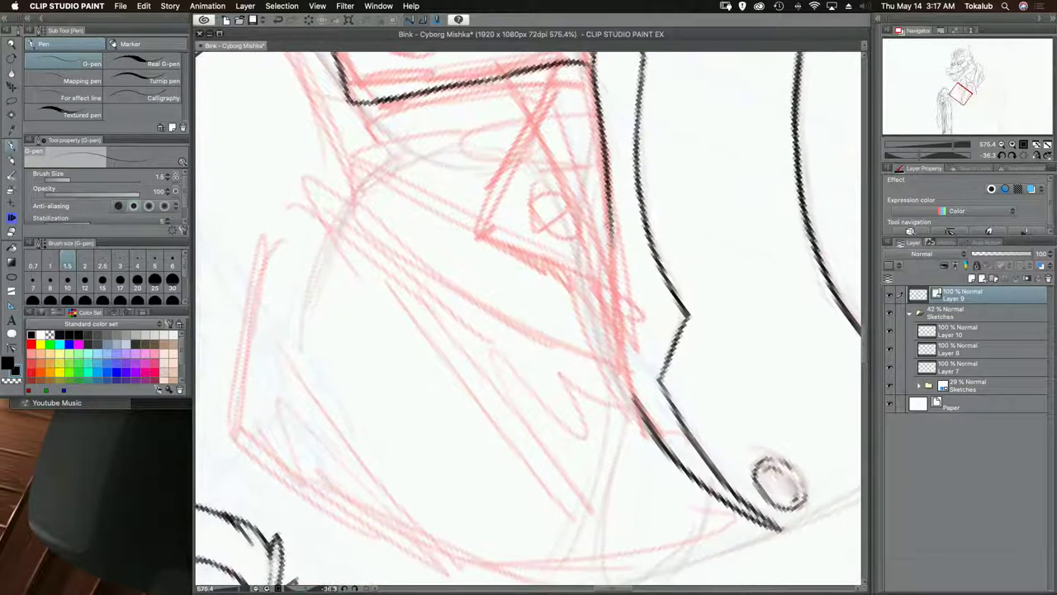
left_click_drag(611, 216, 621, 321)
left_click_drag(614, 250, 630, 366)
left_click_drag(617, 296, 649, 422)
- Ink the pointed lapel outline below the front collar flap and a small oval inside it
scroll(650, 422, "up", 5)
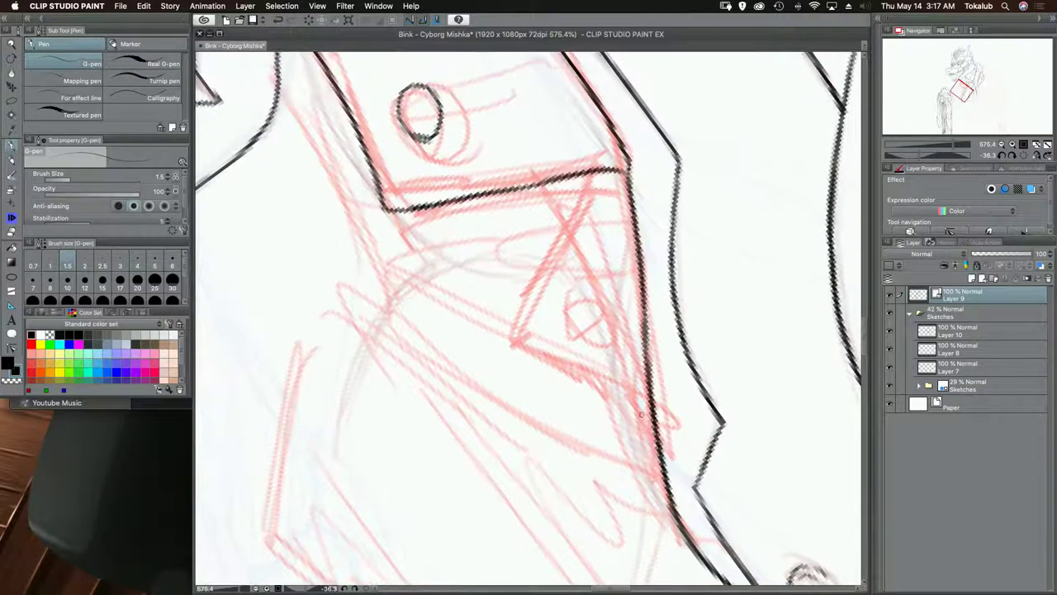
mouse_move(650, 437)
left_mouse_down()
mouse_move(605, 382)
mouse_move(511, 340)
mouse_move(531, 269)
mouse_move(583, 173)
left_mouse_up()
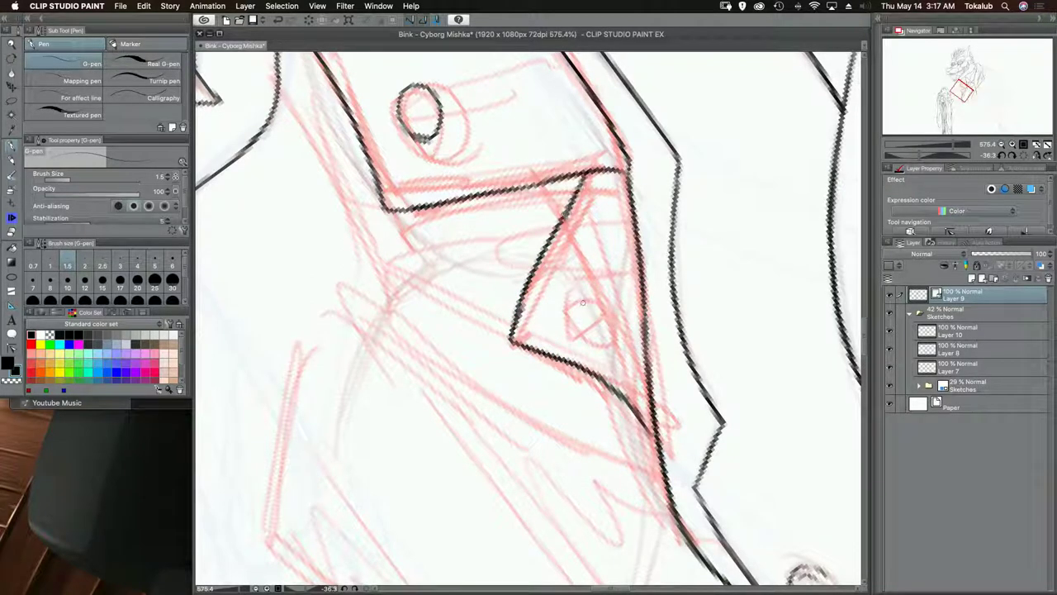
left_click_drag(583, 303, 600, 323)
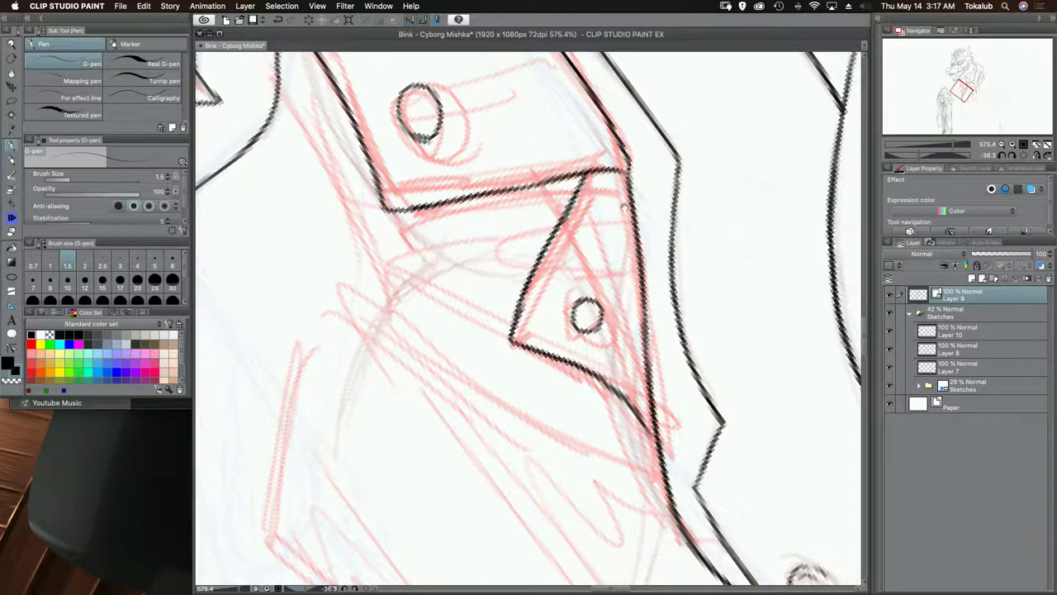
- Reset the canvas rotation to 0 and zoom out to check the whole character
mouse_move(624, 207)
left_mouse_down()
mouse_move(458, 441)
mouse_move(451, 314)
mouse_move(583, 462)
mouse_move(548, 462)
mouse_move(597, 523)
mouse_move(798, 177)
mouse_move(509, 358)
mouse_move(658, 212)
mouse_move(632, 283)
left_mouse_up()
key("r")
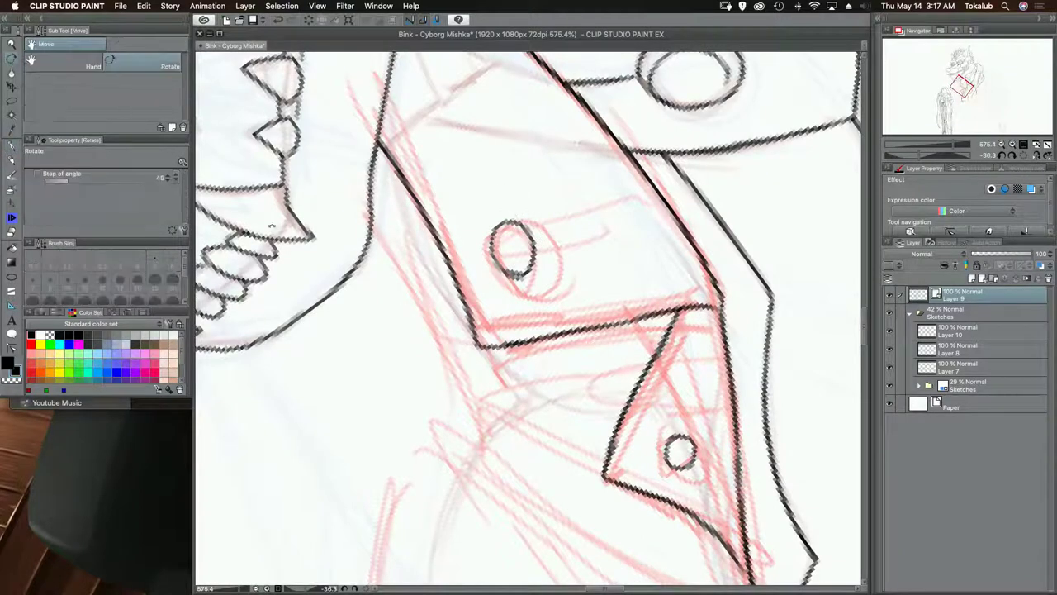
double_click(10, 59)
key("p")
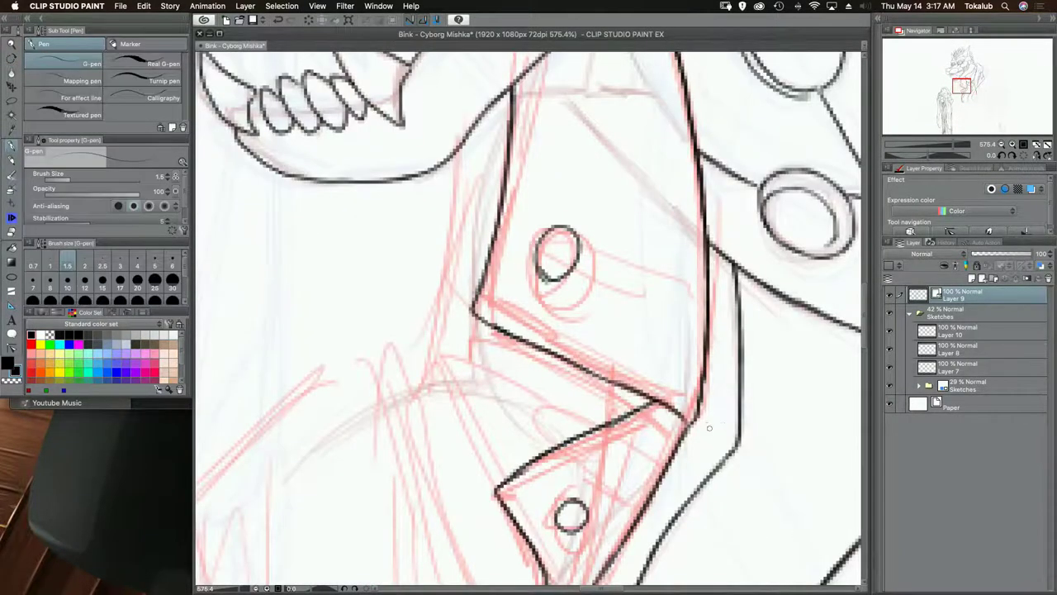
scroll(709, 427, "down", 10)
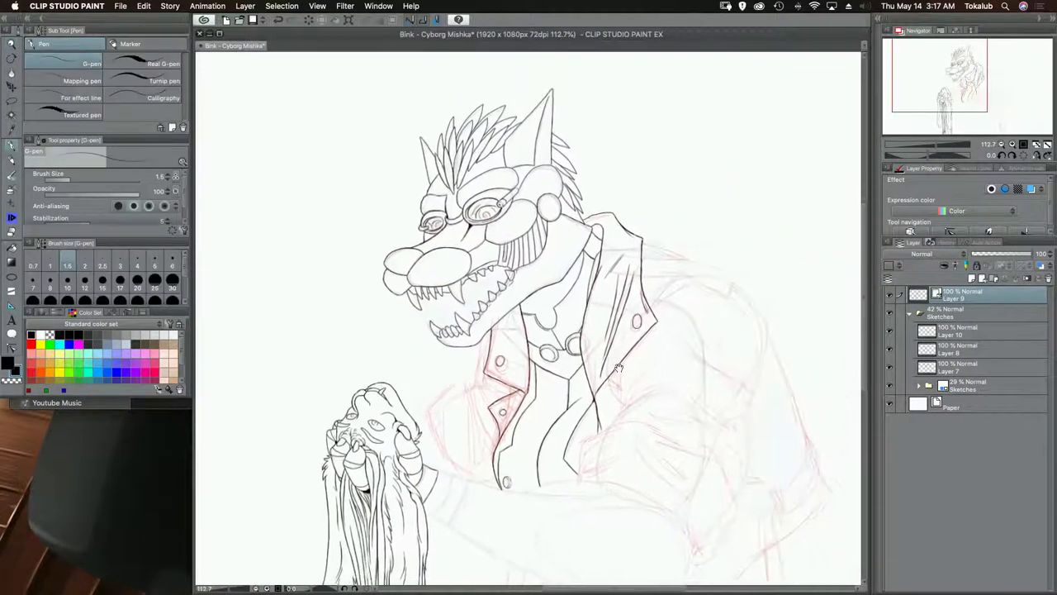